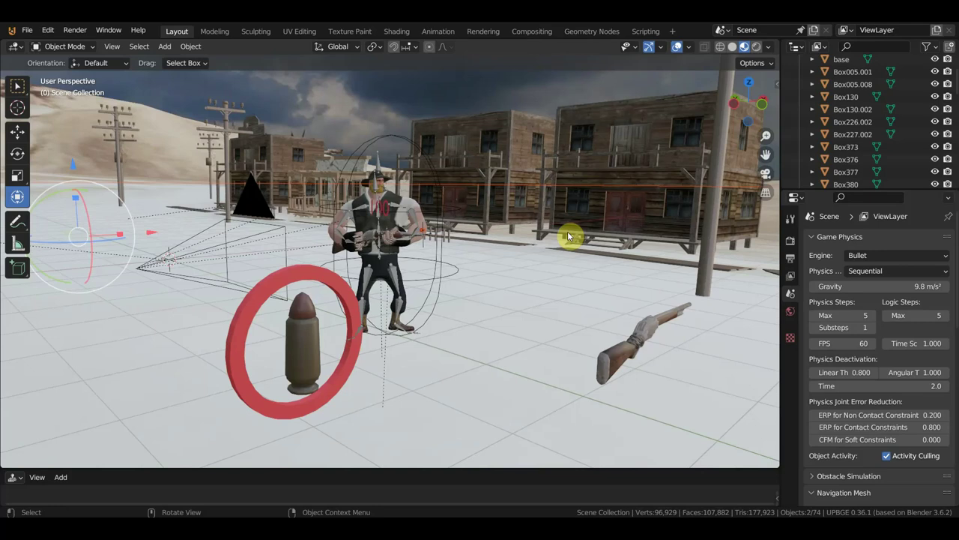
Open the FBX (.fbx) importer from the File menu and browse to the Downloads folder.
mouse_move(627, 257)
middle_mouse_down()
mouse_move(580, 265)
mouse_move(584, 245)
mouse_move(664, 244)
middle_mouse_up()
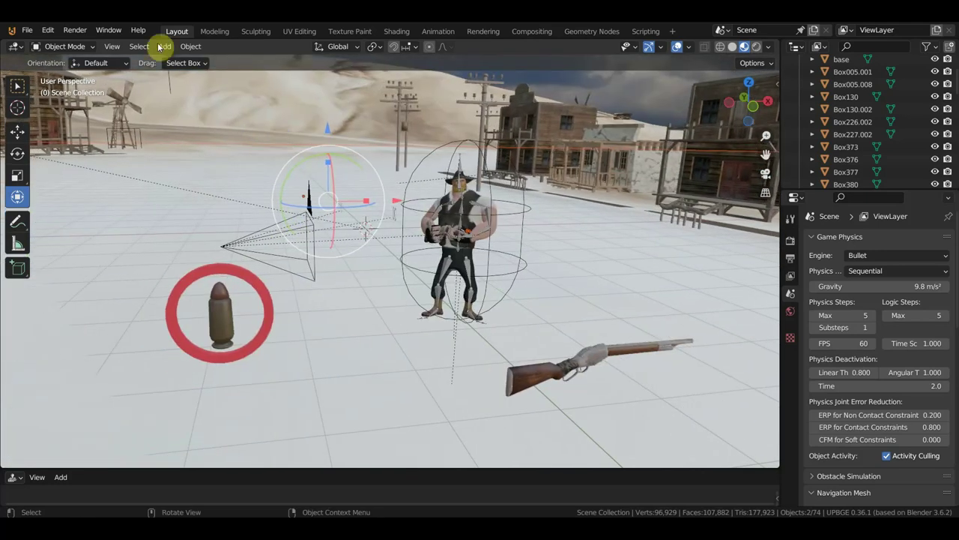
left_click(27, 30)
mouse_move(60, 202)
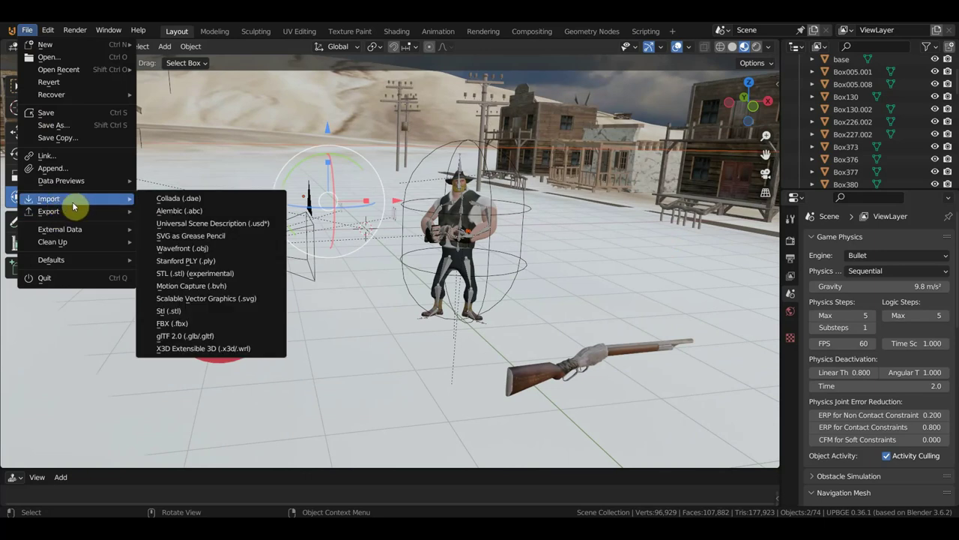
left_click(220, 325)
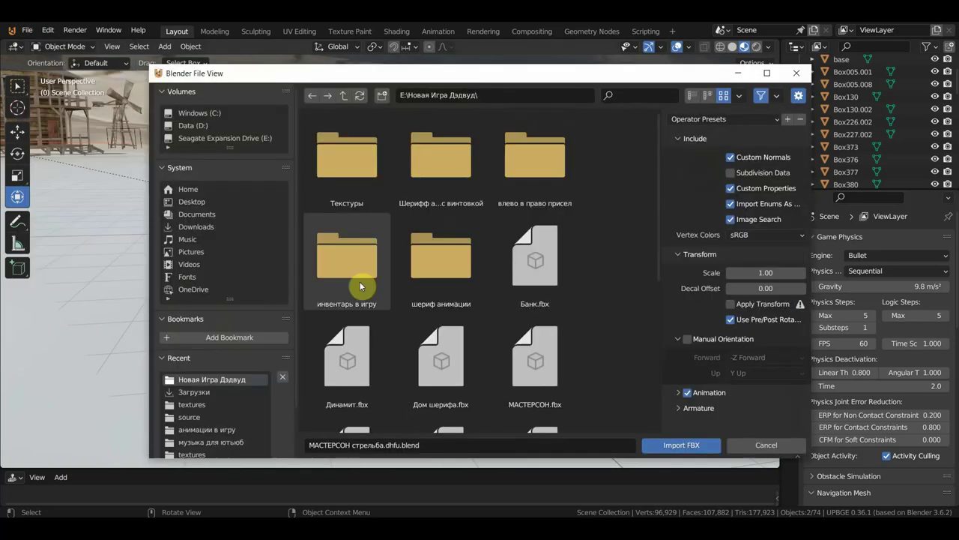
left_click(201, 215)
left_click(201, 226)
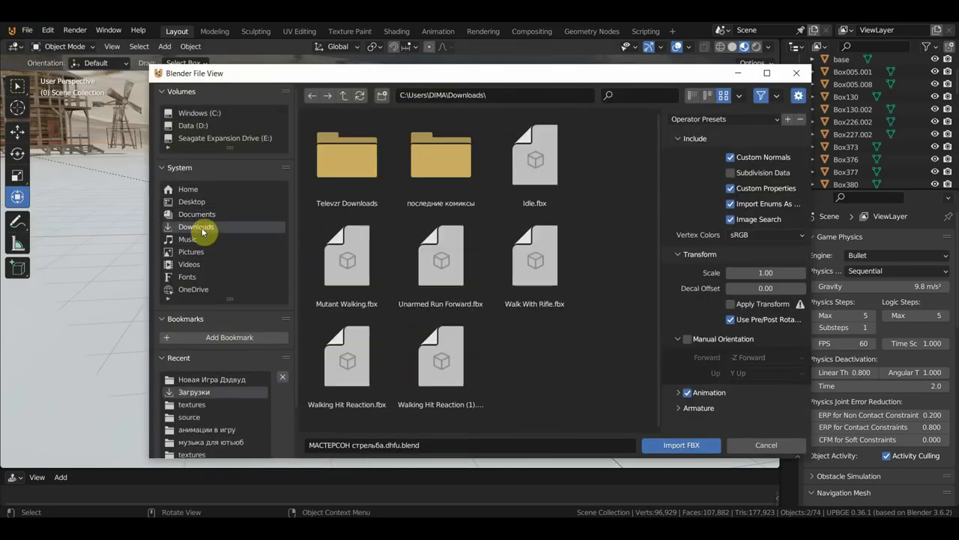
Import Mutant Walking.fbx and zoom in to inspect the character.
double_click(347, 282)
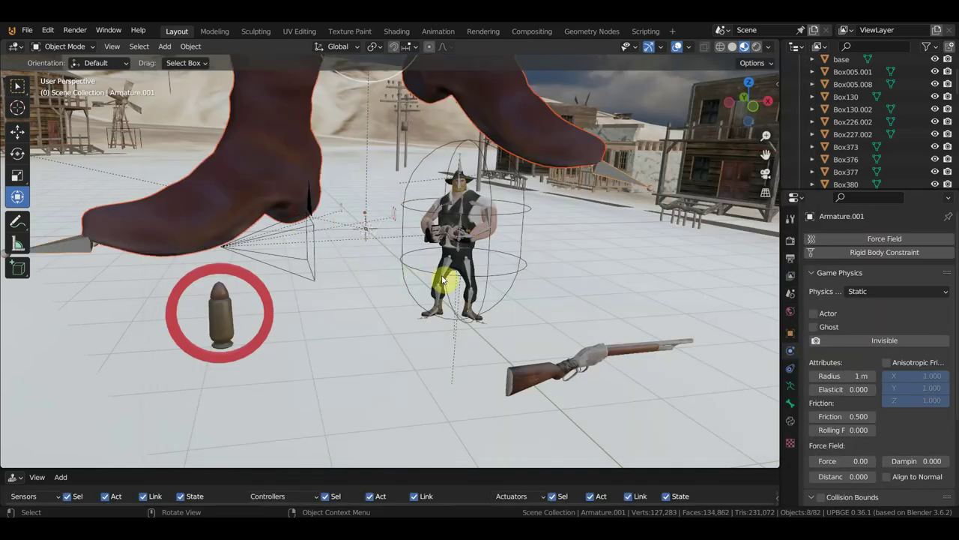
scroll(446, 277, "down", 5)
scroll(454, 261, "up", 2)
scroll(469, 260, "up", 2)
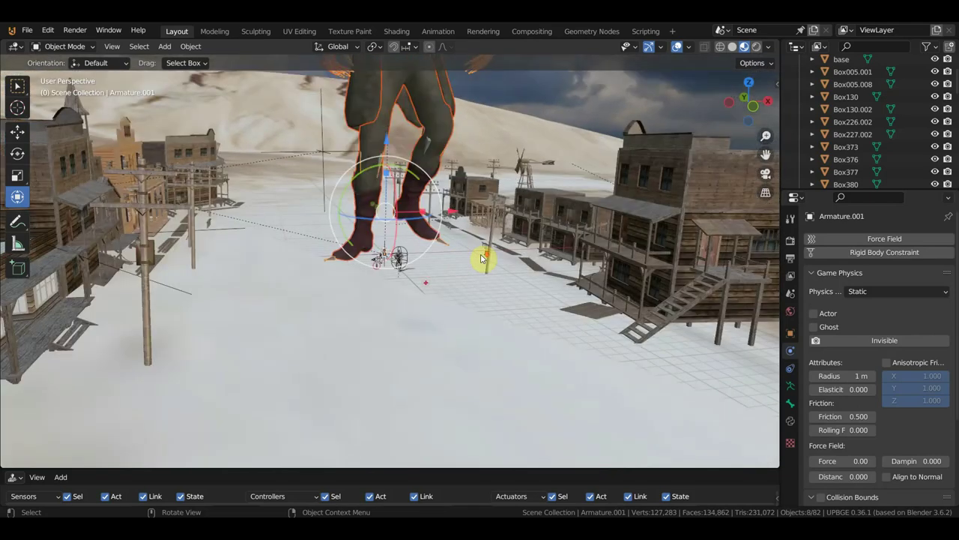
scroll(482, 259, "up", 2)
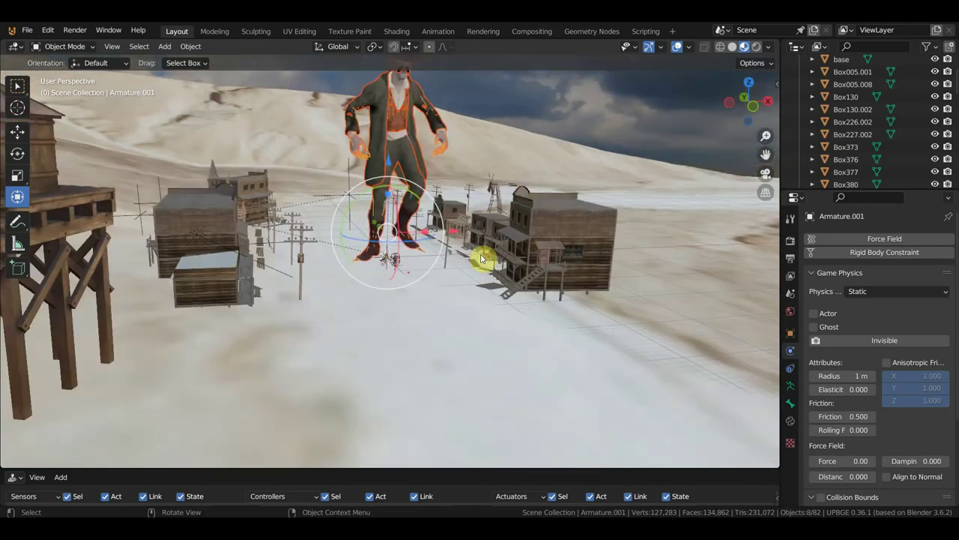
Delete the 8 imported Mutant Walking objects, leaving the original cowboy setup.
key("Delete")
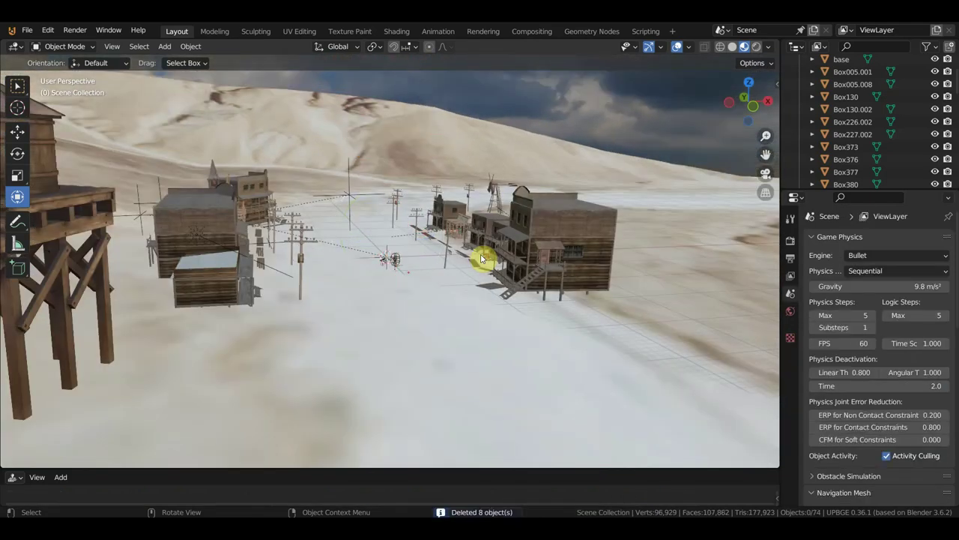
scroll(514, 270, "up", 3)
scroll(485, 285, "up", 3)
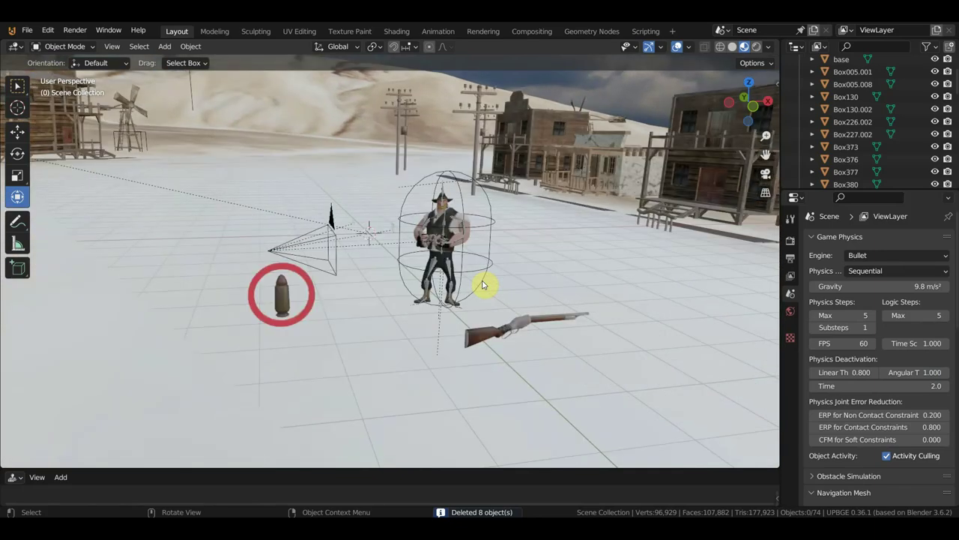
Import Walk With Rifle.fbx from Downloads, adding the oversized rig Armature.001.
left_click(27, 30)
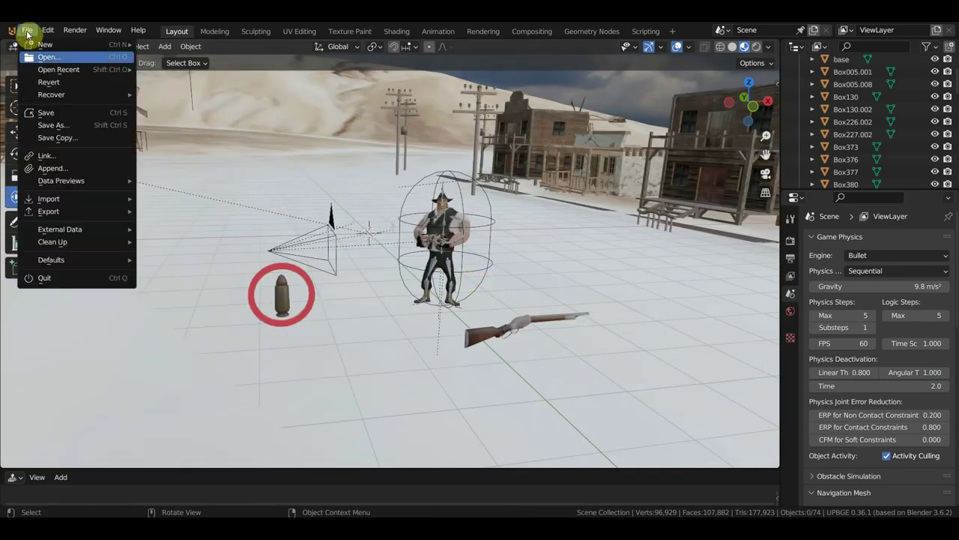
mouse_move(71, 202)
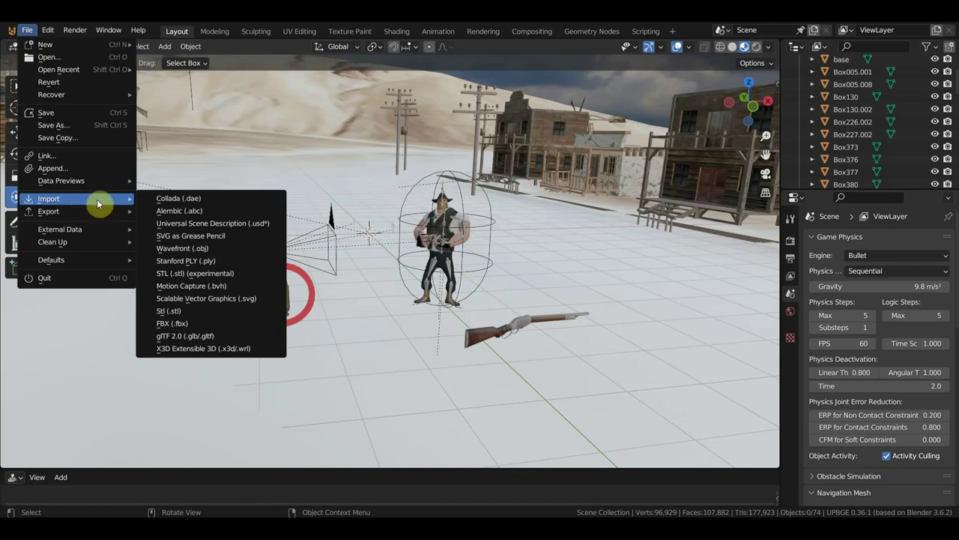
left_click(200, 323)
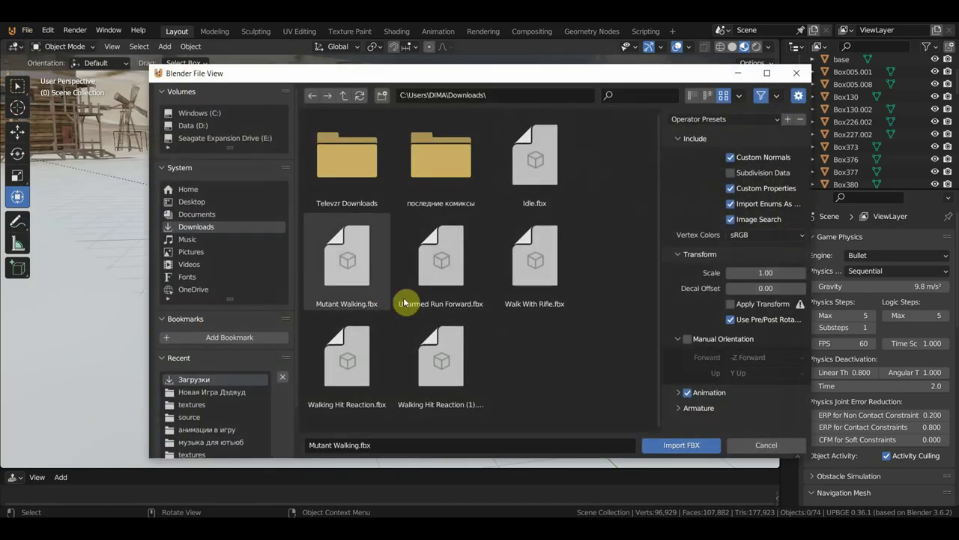
left_click(446, 363)
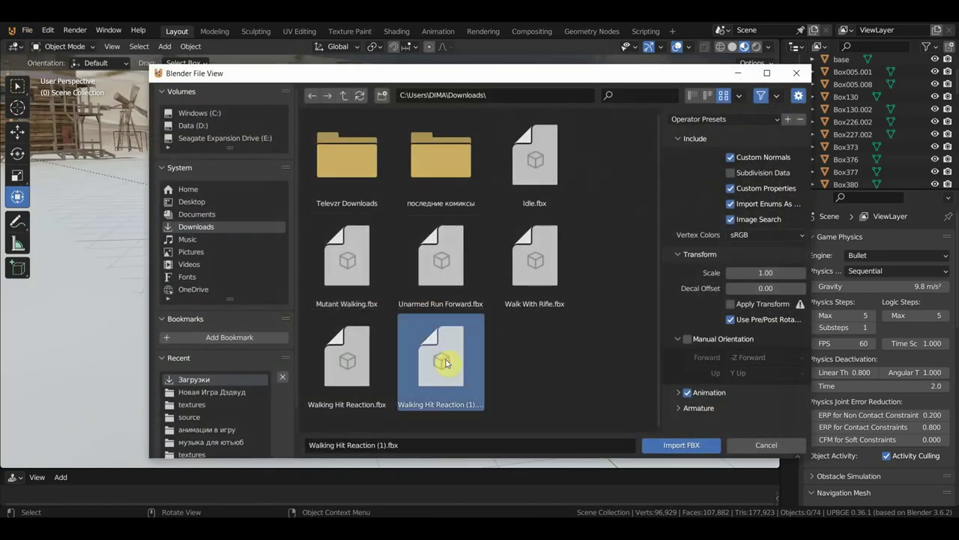
double_click(553, 272)
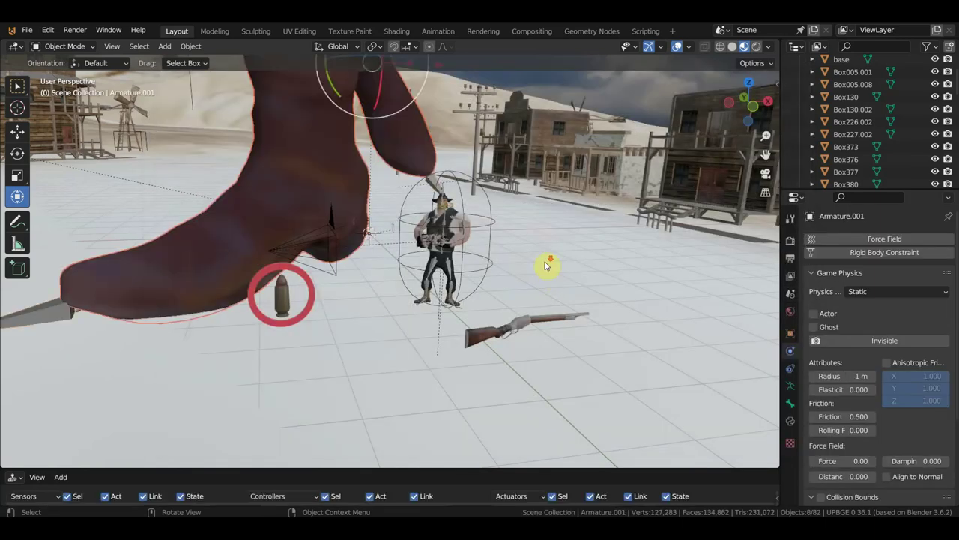
Scale Armature.001 down and frame it in the view.
scroll(548, 270, "down", 4)
scroll(544, 269, "down", 3)
scroll(539, 266, "down", 3)
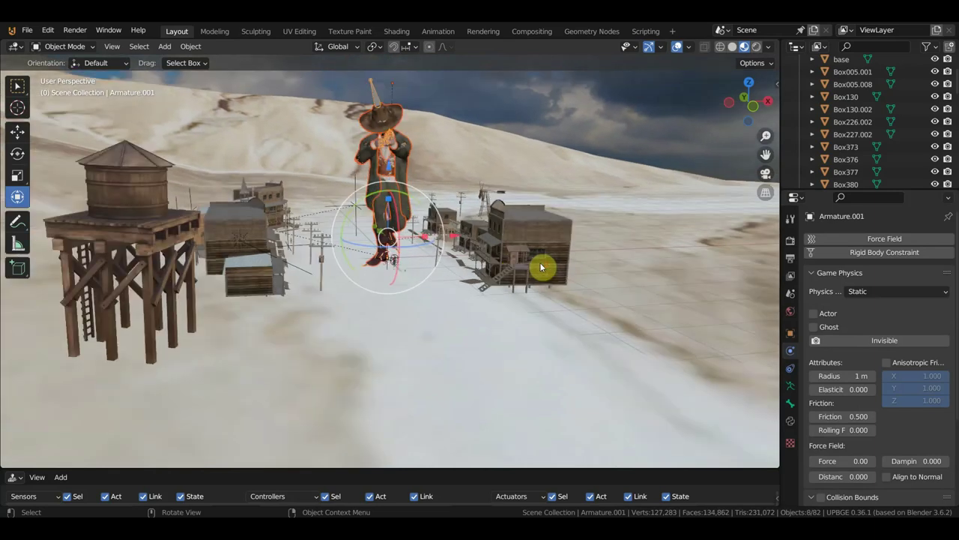
scroll(541, 267, "up", 2)
key("s")
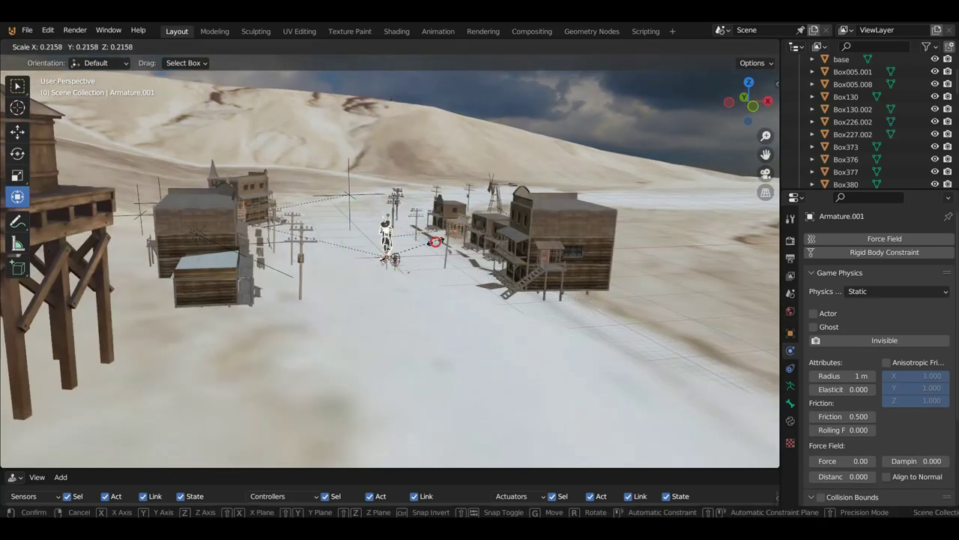
left_click(463, 260)
key("KP_Decimal")
Shrink Armature.001 twice more until it matches the nearby cowboy's size.
key("s")
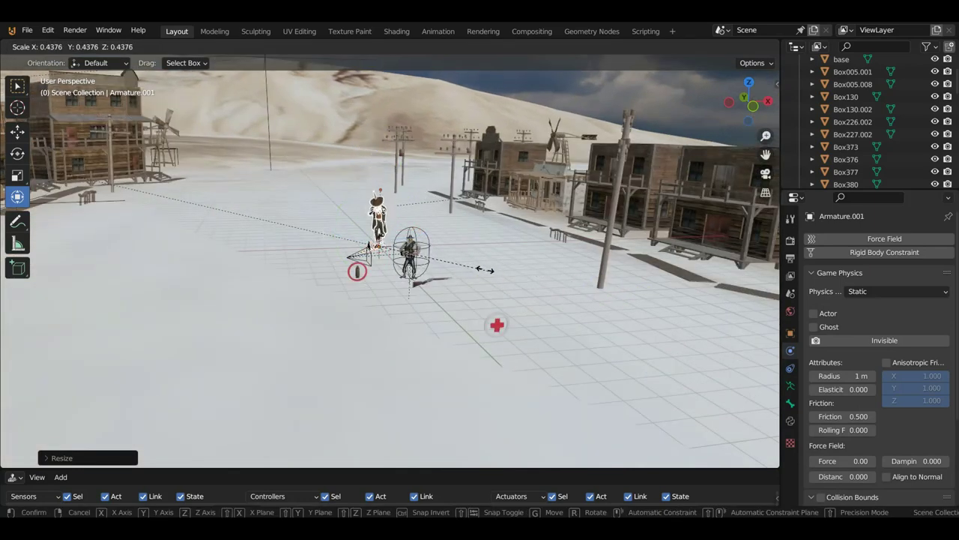
left_click(468, 262)
key("KP_Decimal")
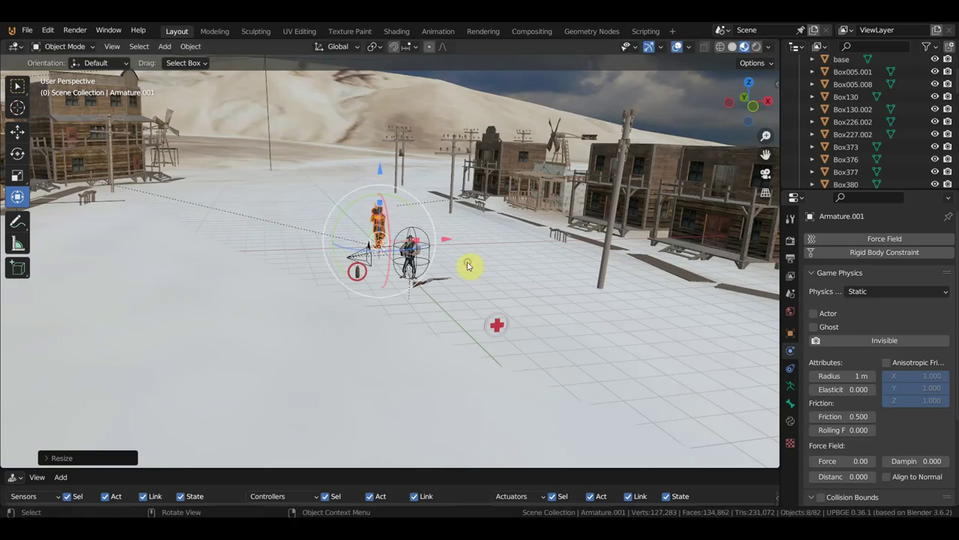
middle_click_drag(481, 272, 598, 272)
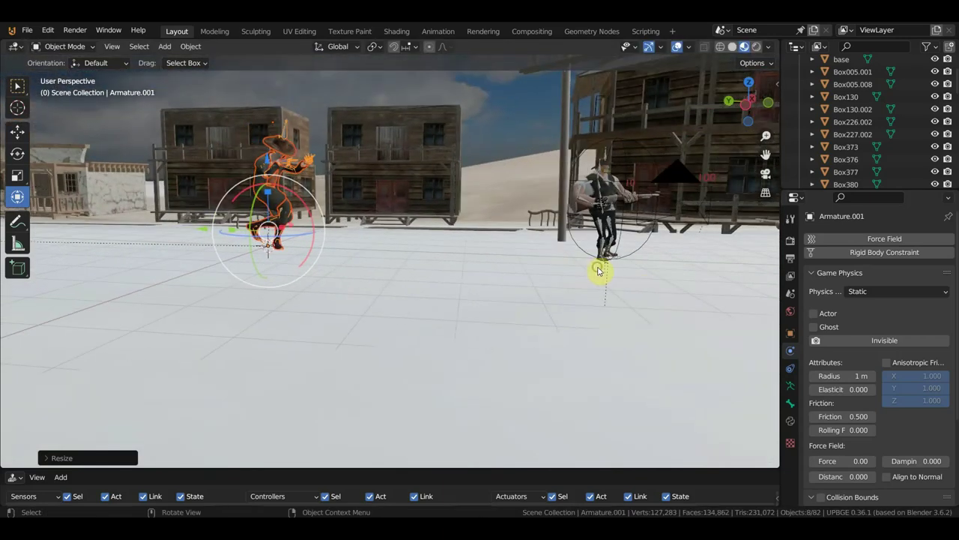
key("s")
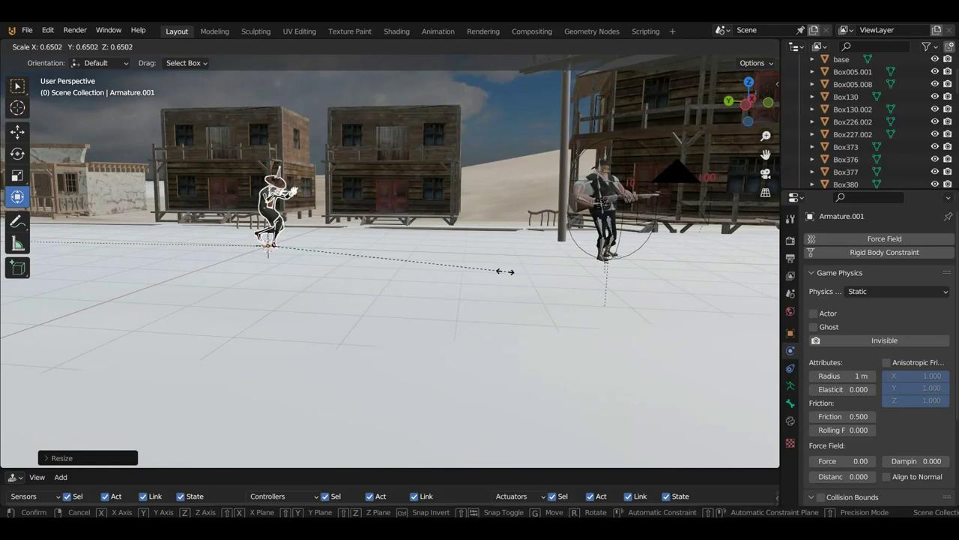
left_click(498, 271)
Move Armature.001 along Z until its feet rest on the street ground.
scroll(502, 274, "up", 2)
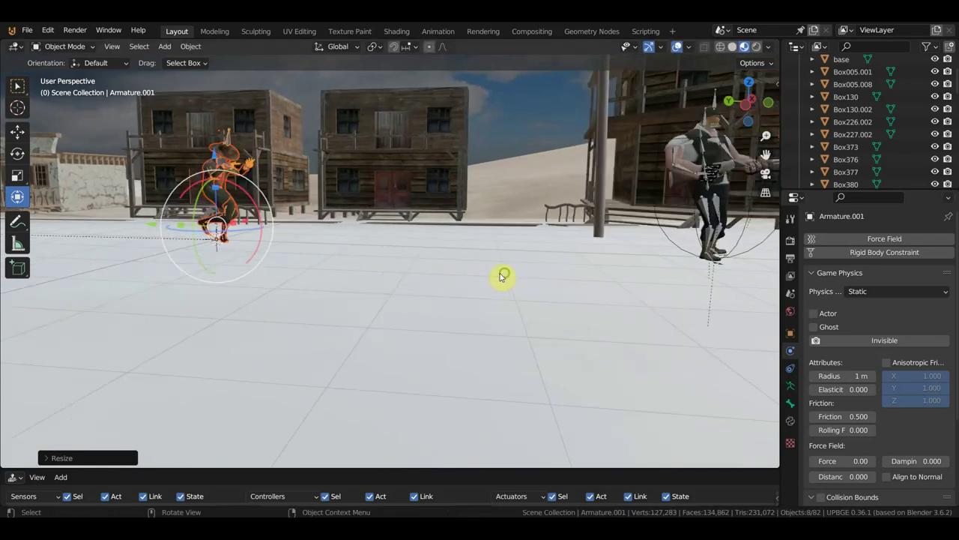
scroll(513, 277, "up", 1)
middle_click_drag(512, 277, 545, 266)
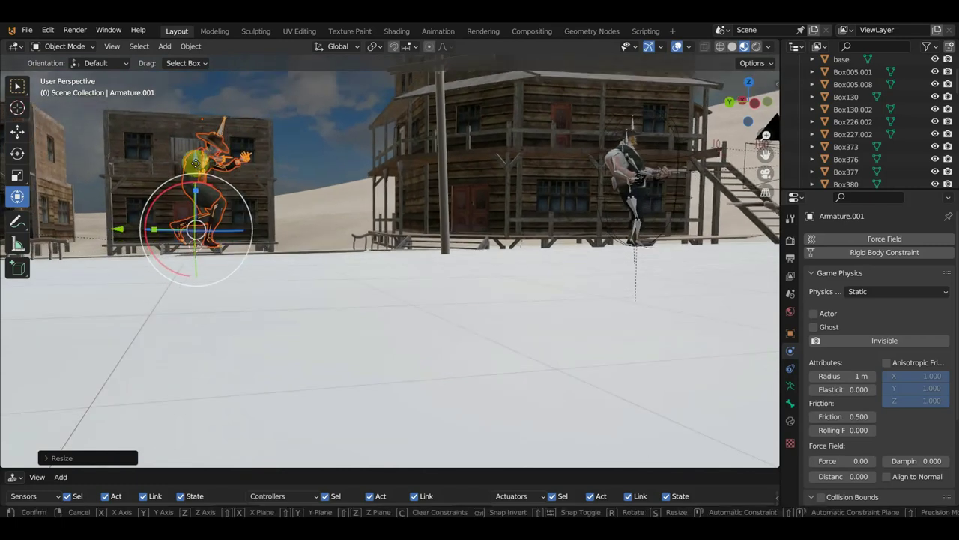
left_click_drag(196, 167, 197, 191)
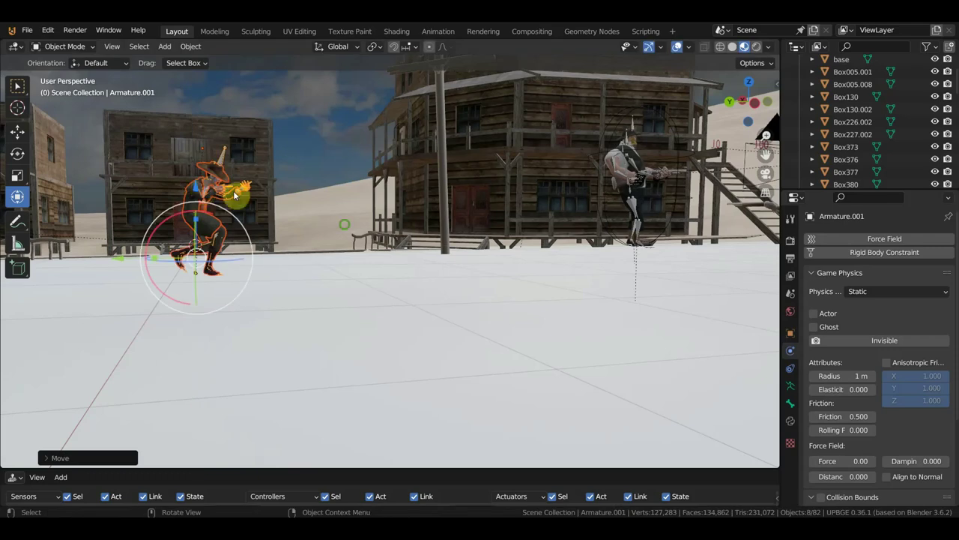
middle_click_drag(233, 190, 385, 220)
key("g")
key("z")
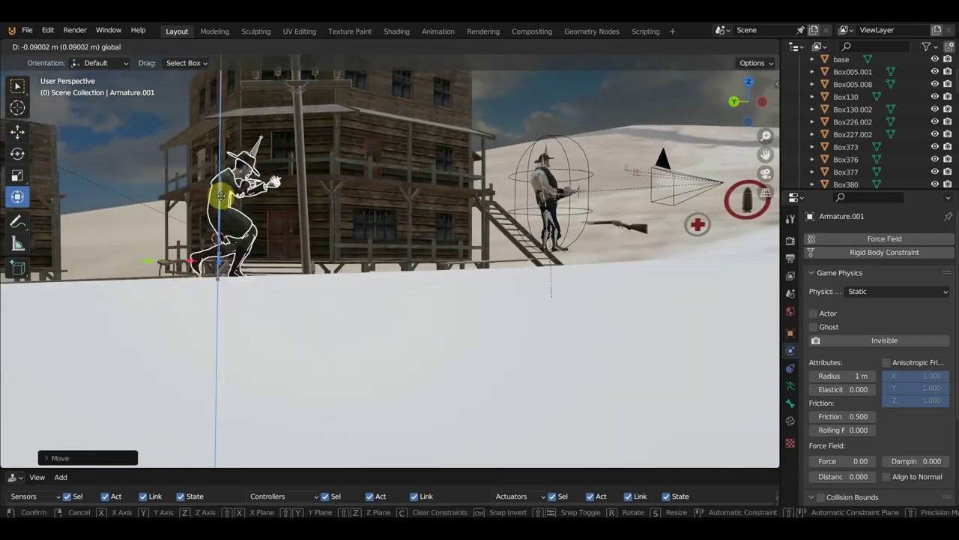
left_click(227, 194)
middle_click_drag(227, 193, 225, 231)
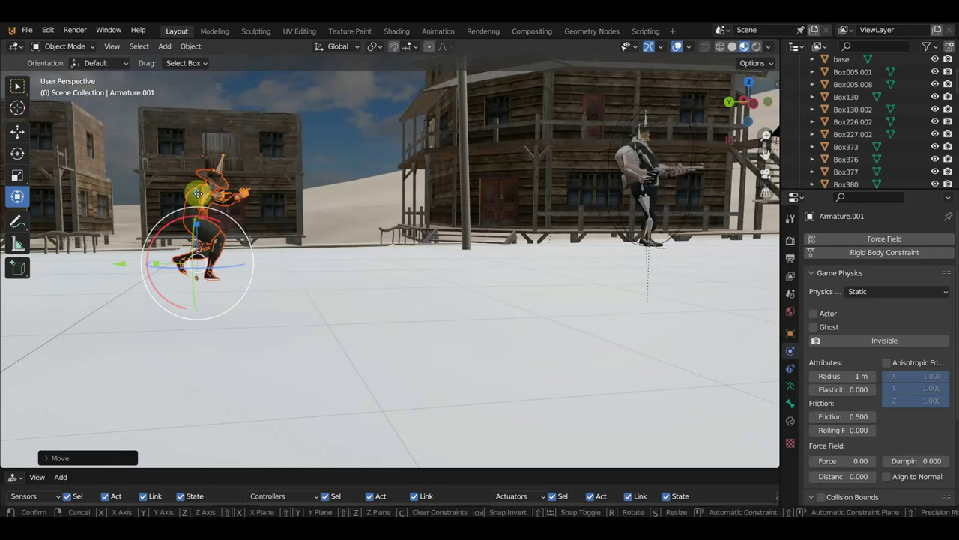
key("g")
key("z")
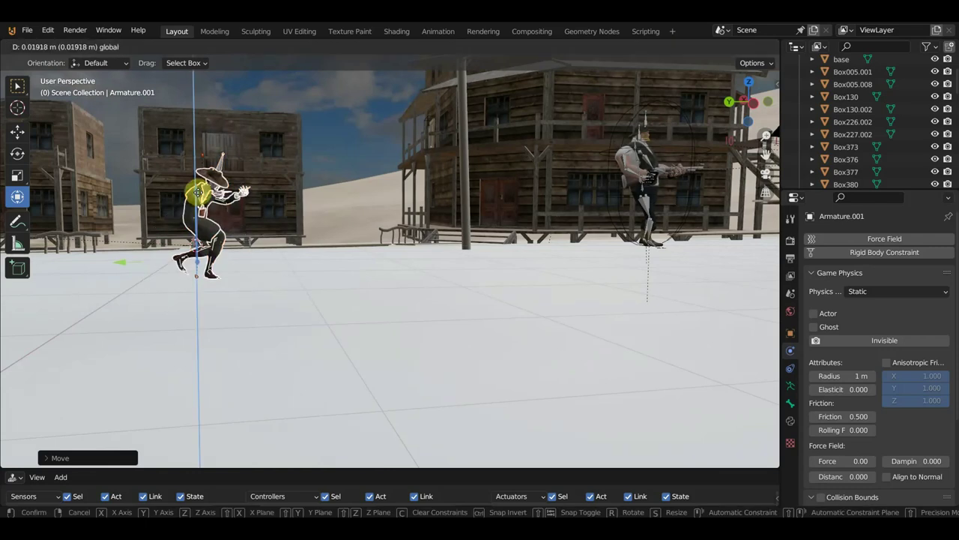
left_click(199, 191)
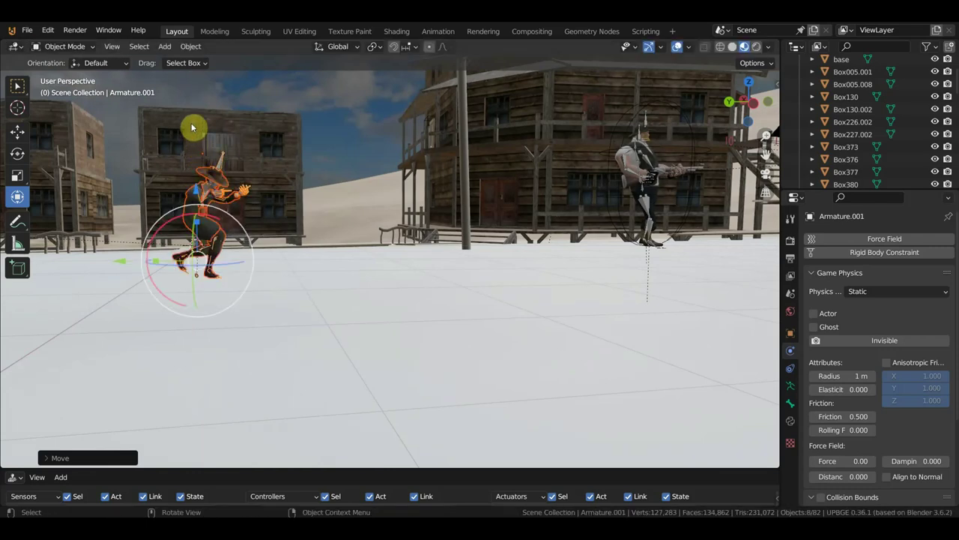
Set Armature.001's origin to the 3D cursor and enlarge the logic editor area.
left_click(190, 47)
mouse_move(215, 73)
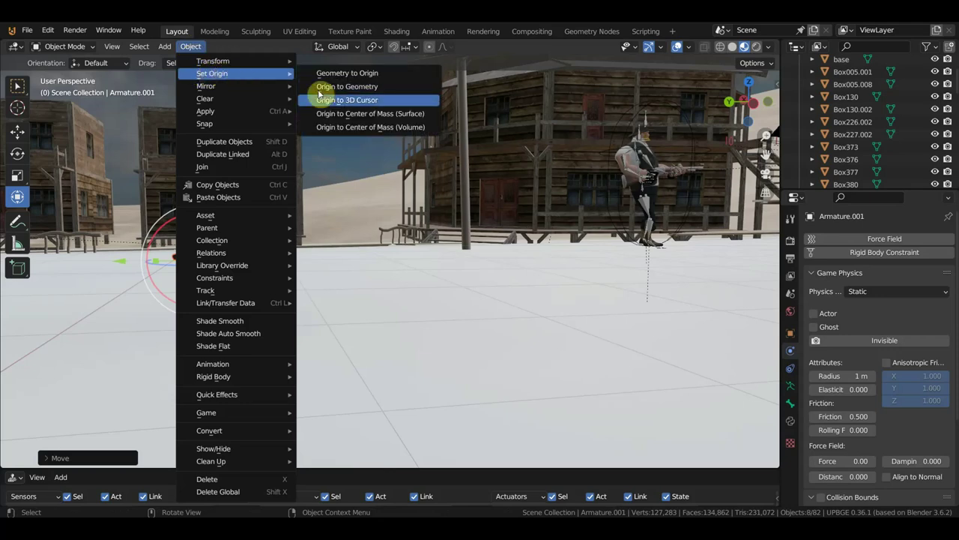
left_click(366, 100)
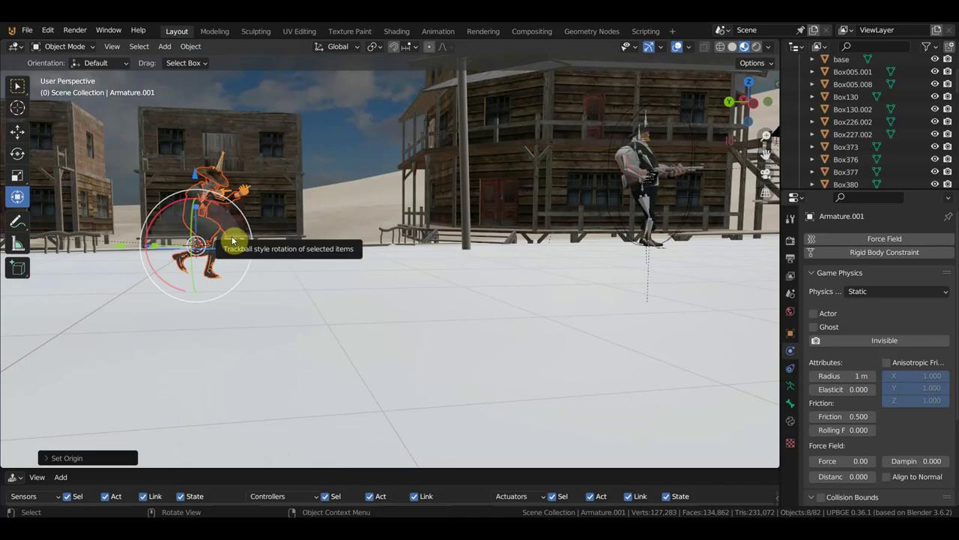
middle_click_drag(233, 239, 263, 242)
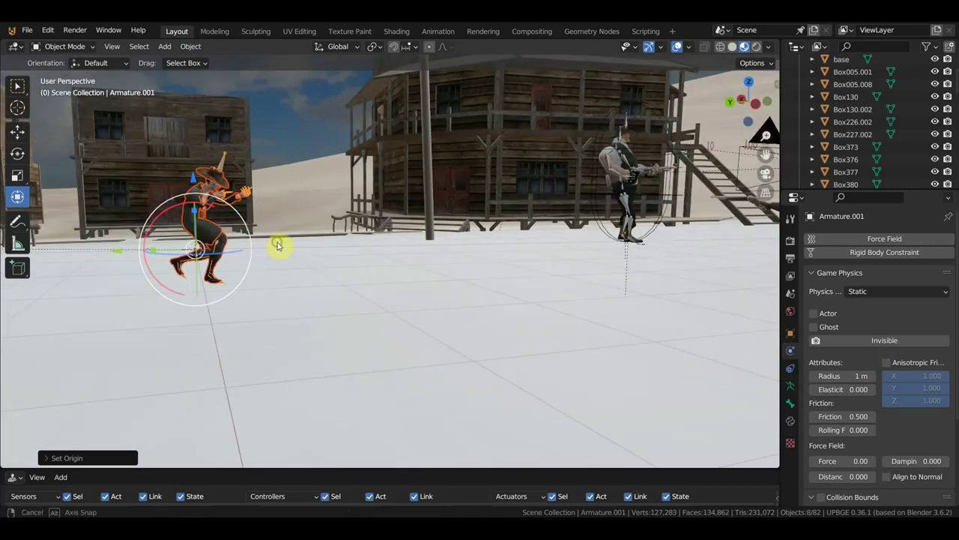
mouse_move(251, 469)
left_mouse_down()
mouse_move(297, 400)
mouse_move(311, 342)
left_mouse_up()
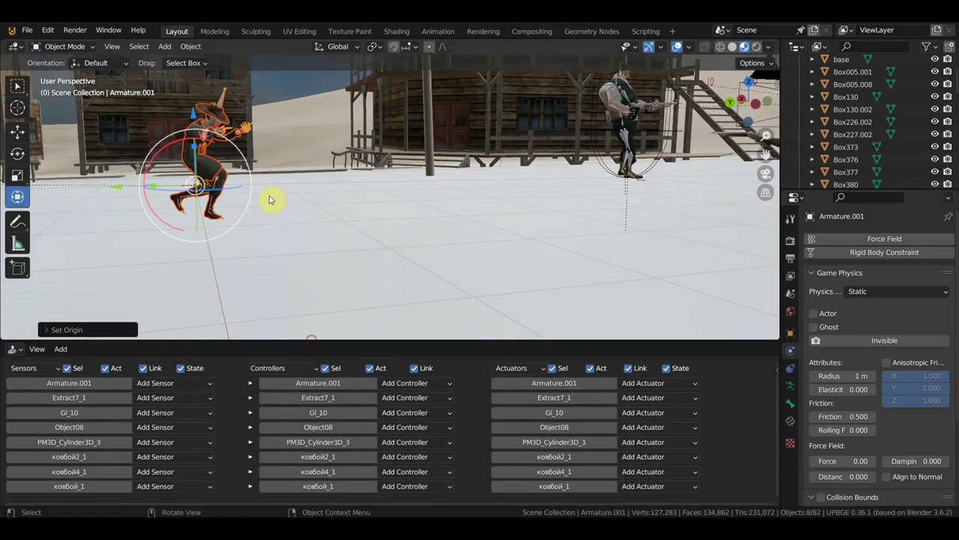
Select Armature.001 and turn the lower area into an enlarged Action Editor.
left_click(223, 98)
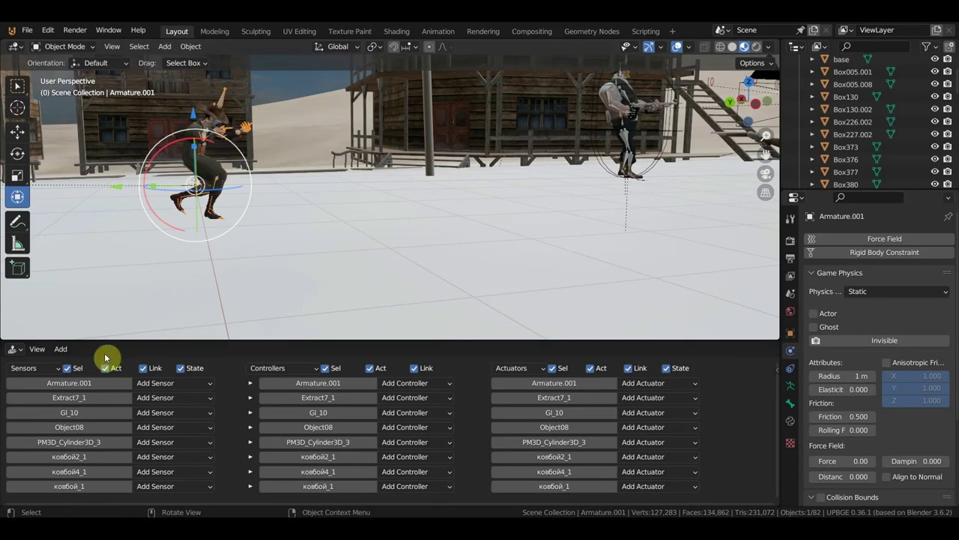
left_click(17, 350)
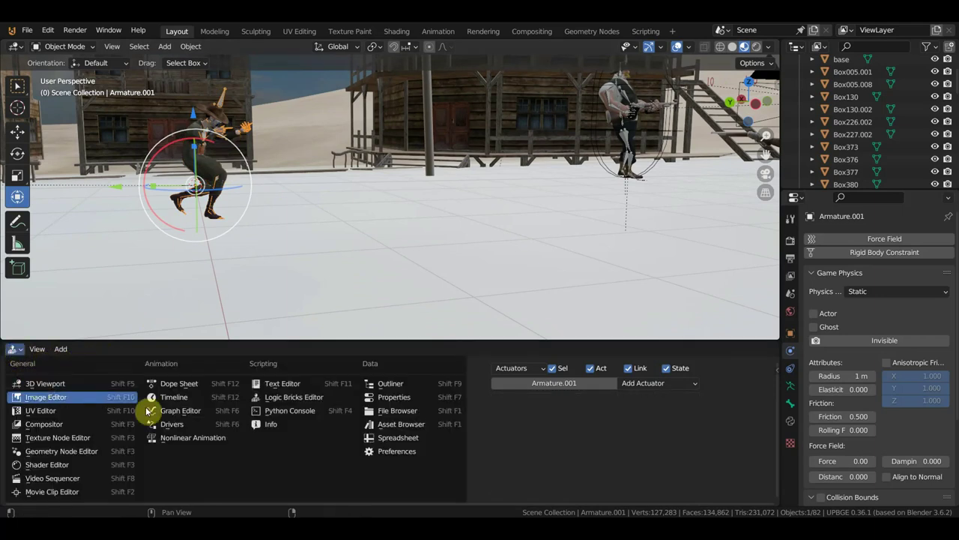
left_click(196, 380)
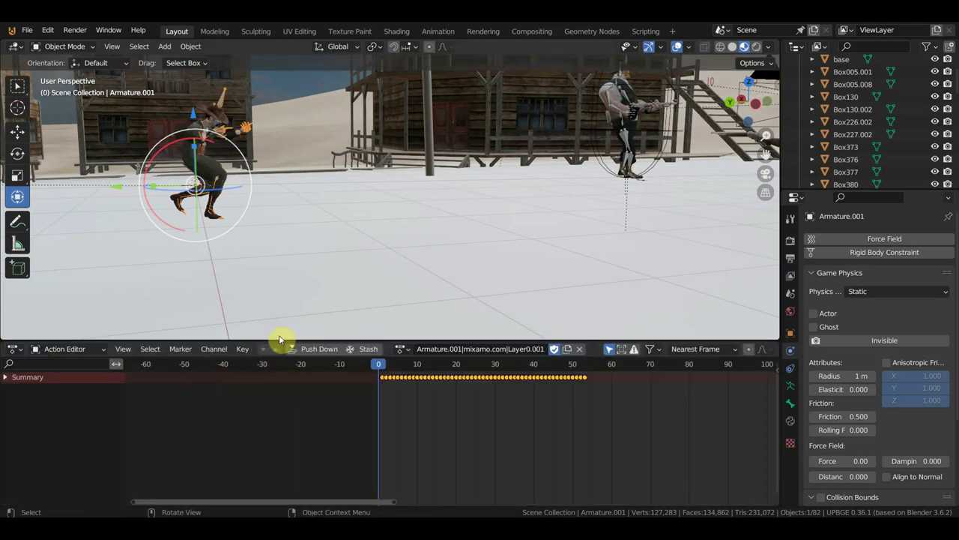
left_click_drag(274, 340, 289, 252)
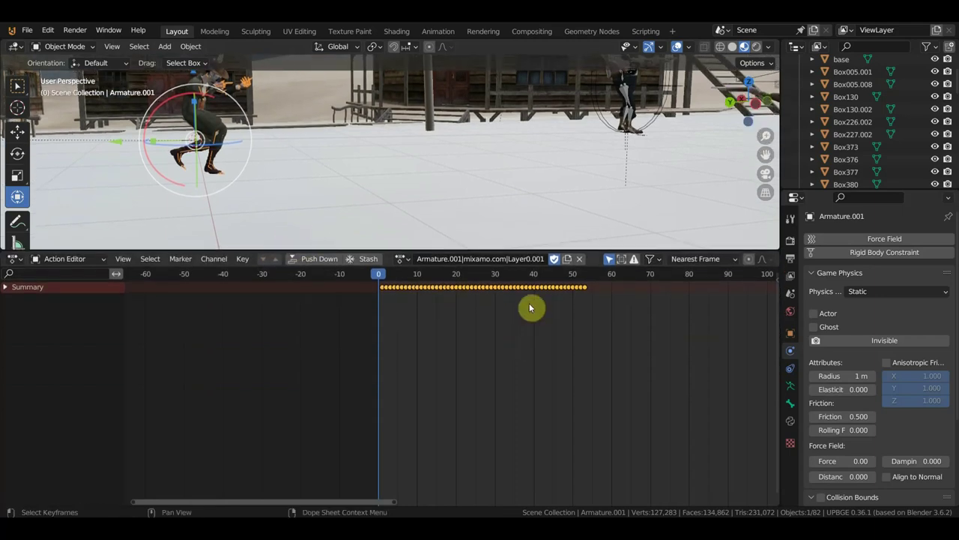
Rename the action to 'враг стреляет' and enable its fake user.
left_click(487, 258)
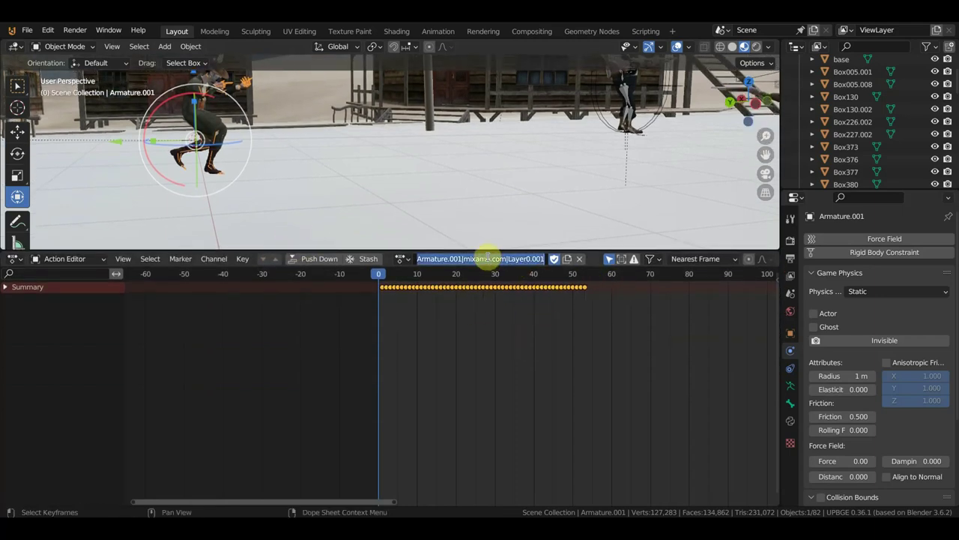
key("super+space")
type("B")
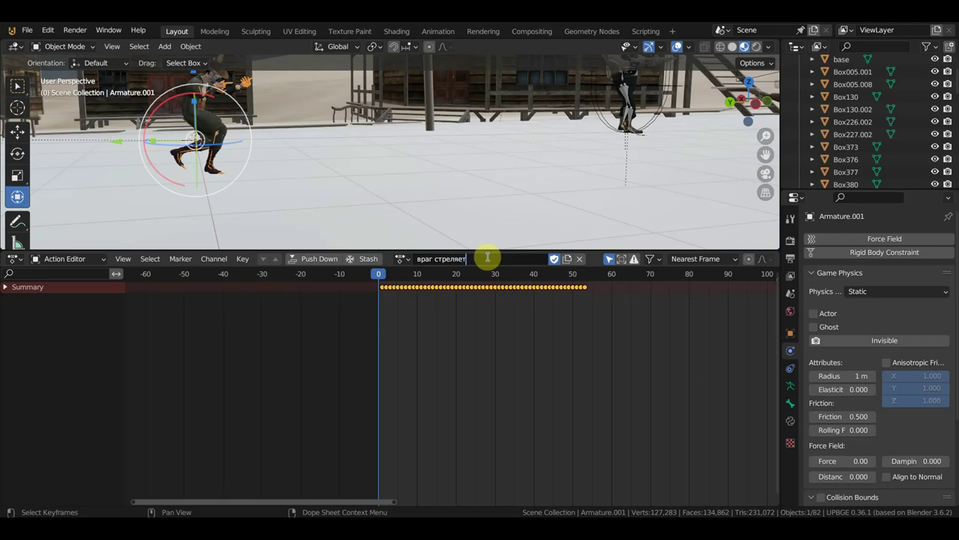
key("Return")
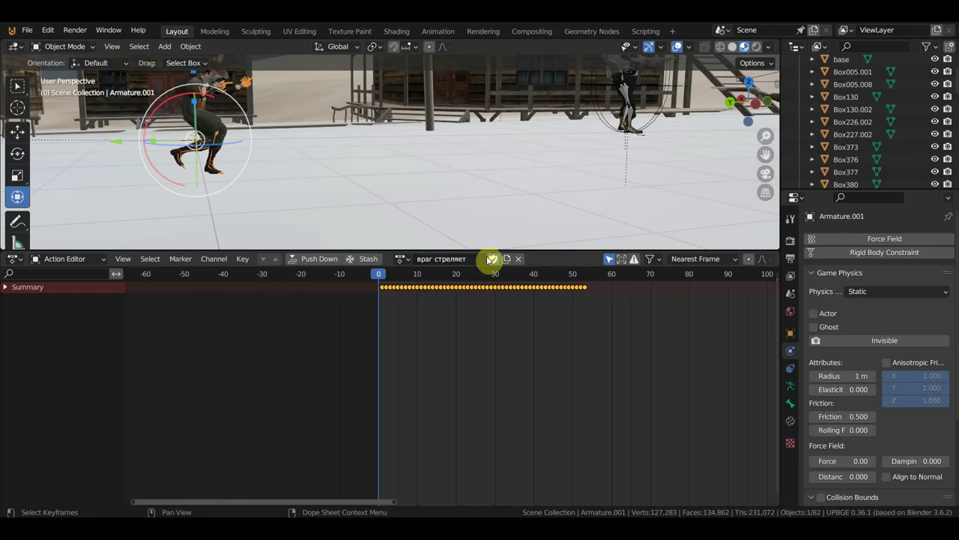
left_click(492, 259)
Shift all the action's keyframes one frame earlier.
left_click(586, 274)
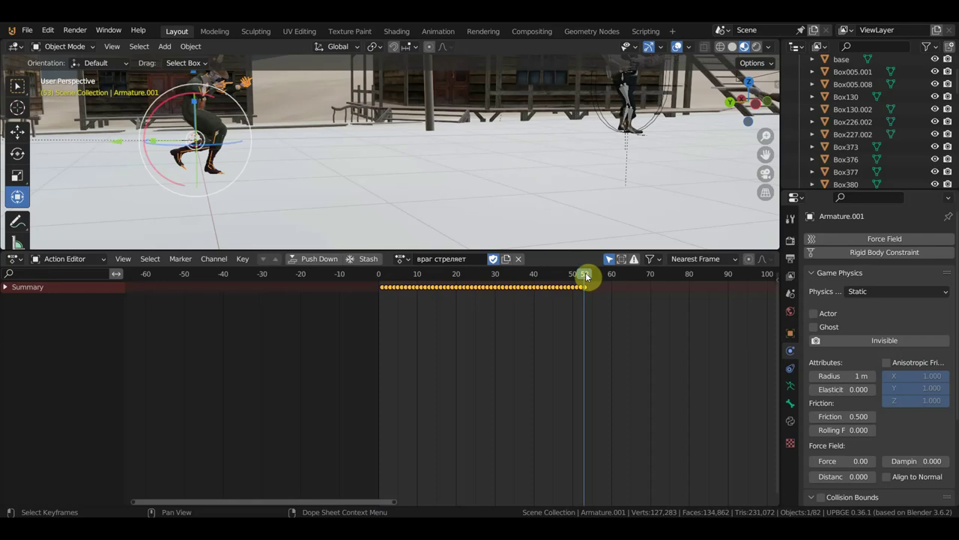
left_click_drag(610, 320, 377, 278)
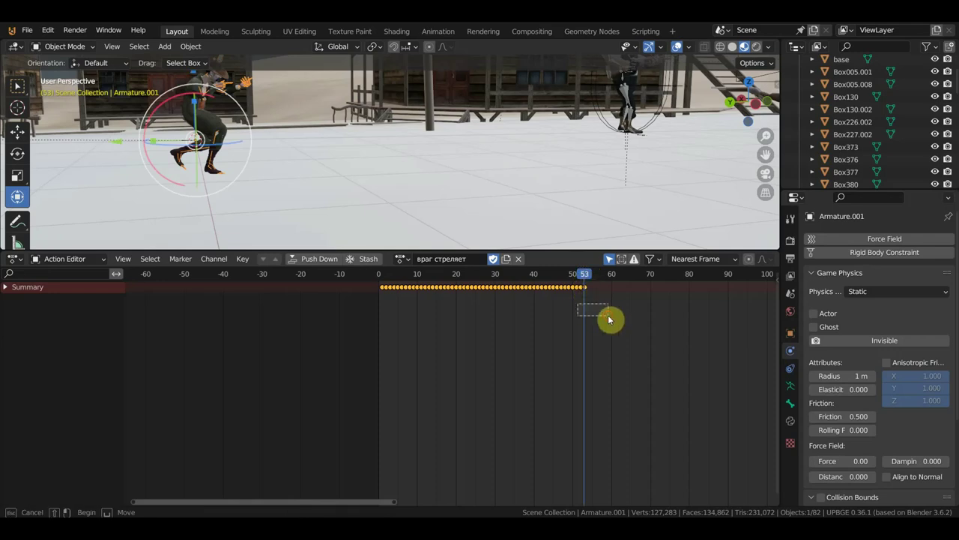
key("g")
left_click(428, 317)
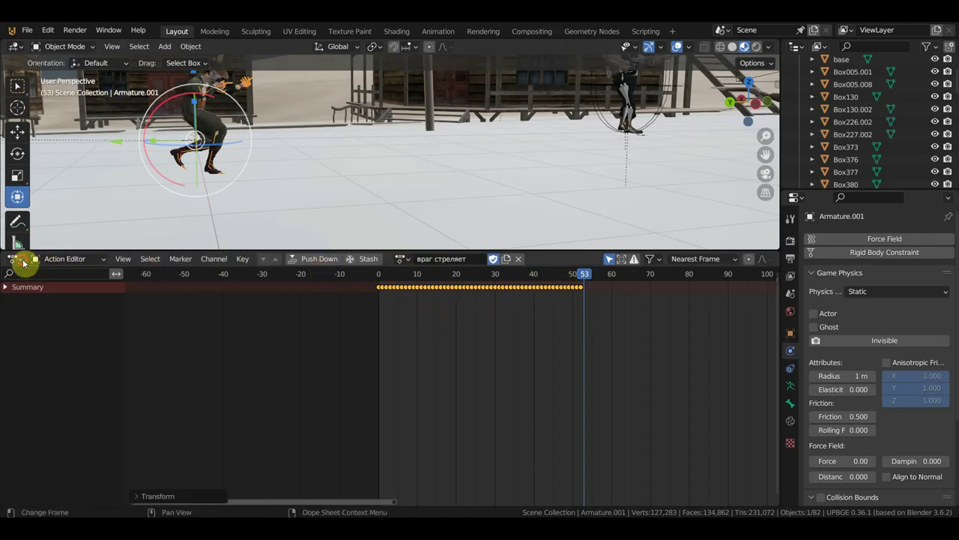
Switch the lower area to Logic Bricks and enlarge the 3D viewport.
left_click(16, 259)
left_click(303, 310)
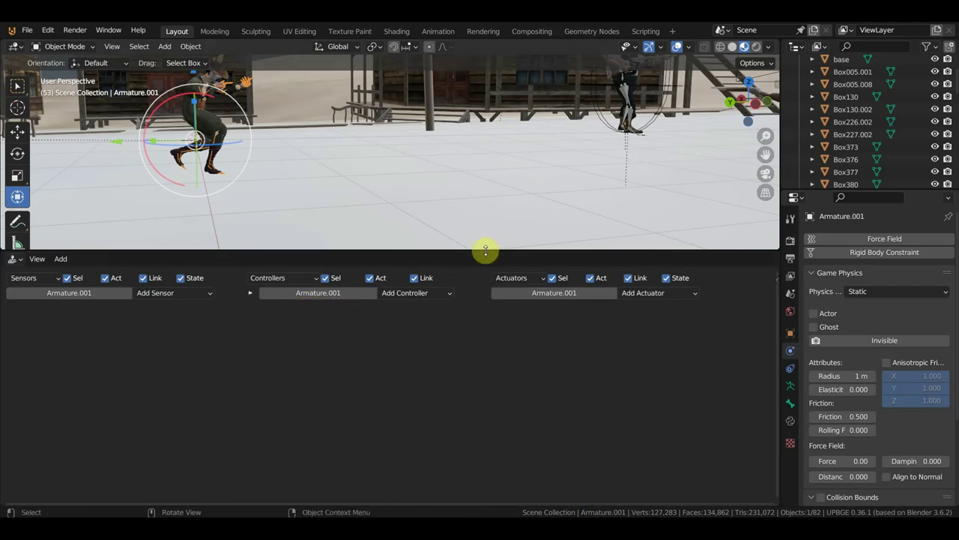
left_click_drag(485, 250, 490, 348)
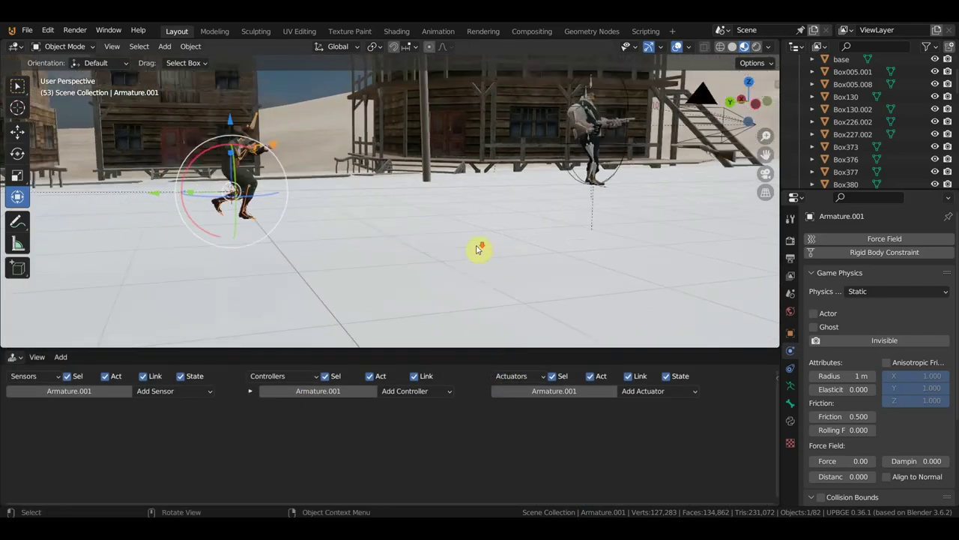
middle_click_drag(554, 240, 567, 238)
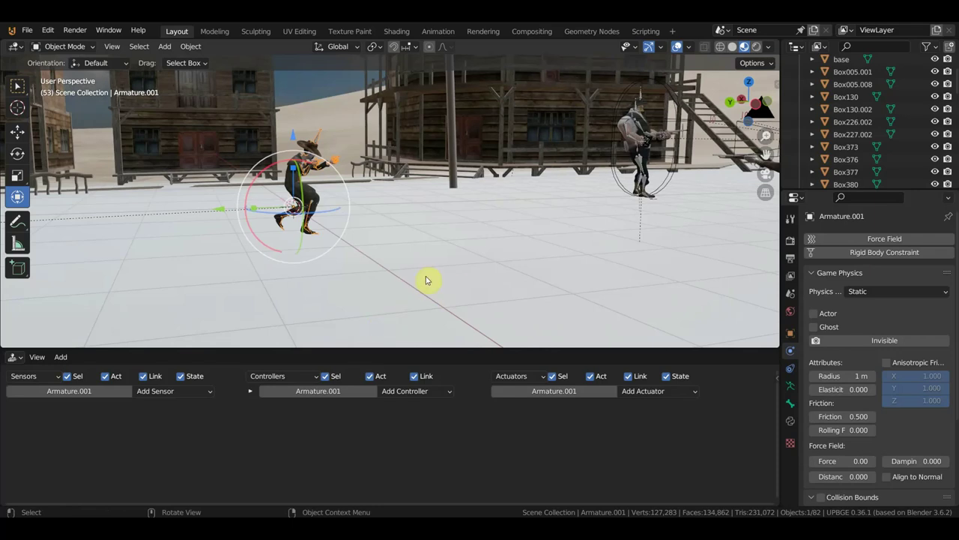
Turn the lower area into a Timeline, play the animation, and stop at frame 0.
left_click(12, 357)
left_click(14, 356)
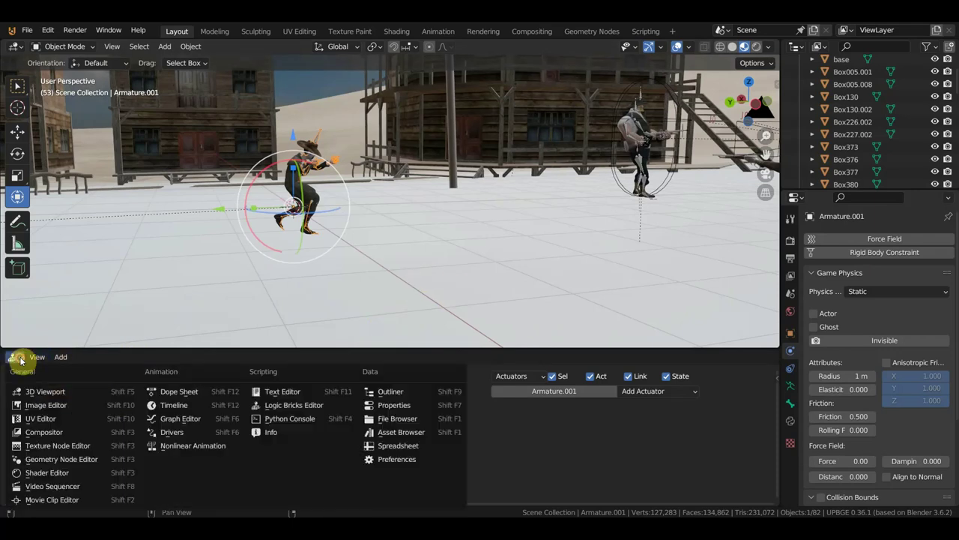
left_click(180, 408)
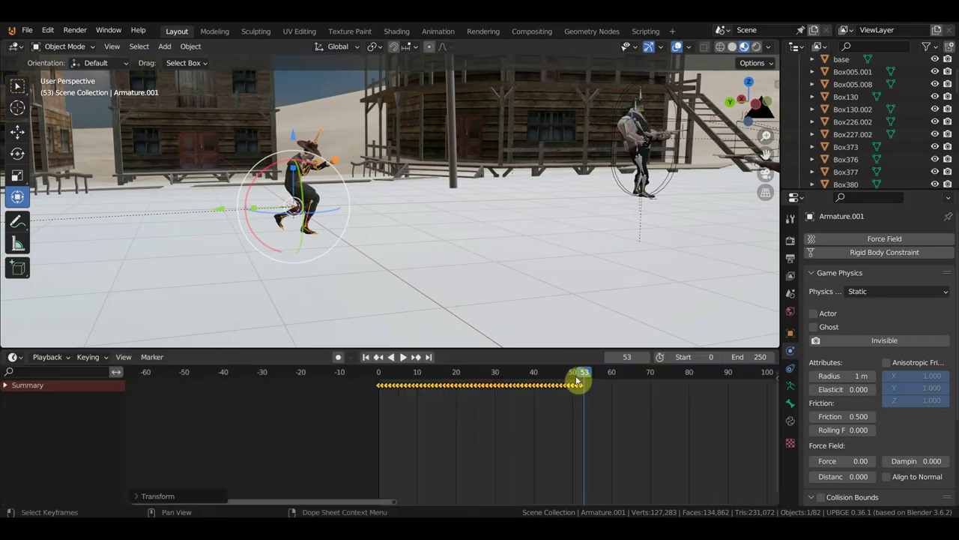
key("space")
left_click(420, 373)
left_click(378, 373)
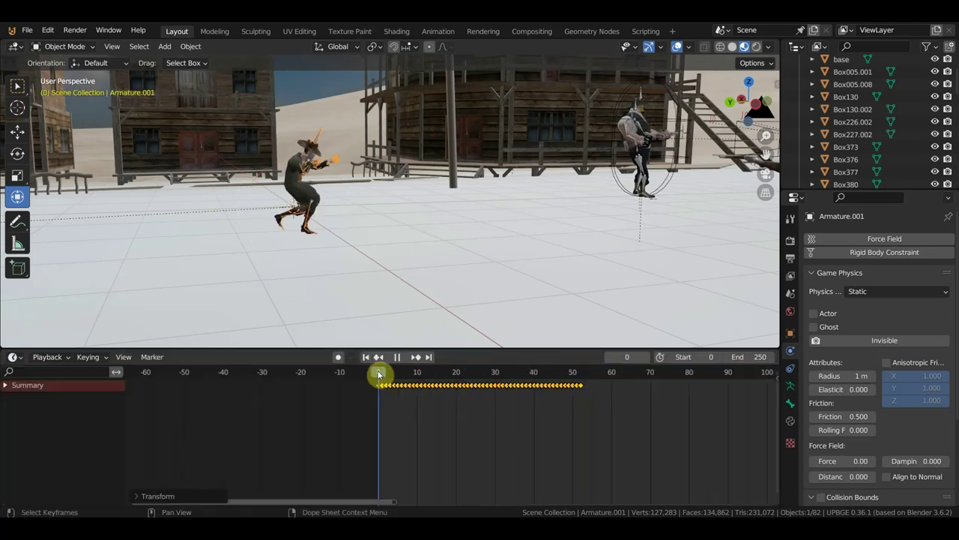
key("space")
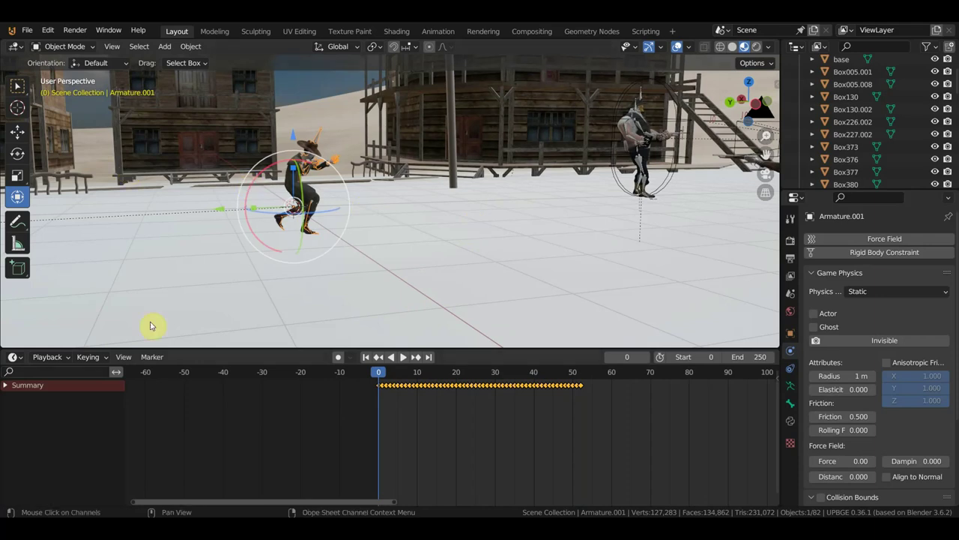
Switch the lower area back to the Logic Bricks Editor.
left_click(12, 356)
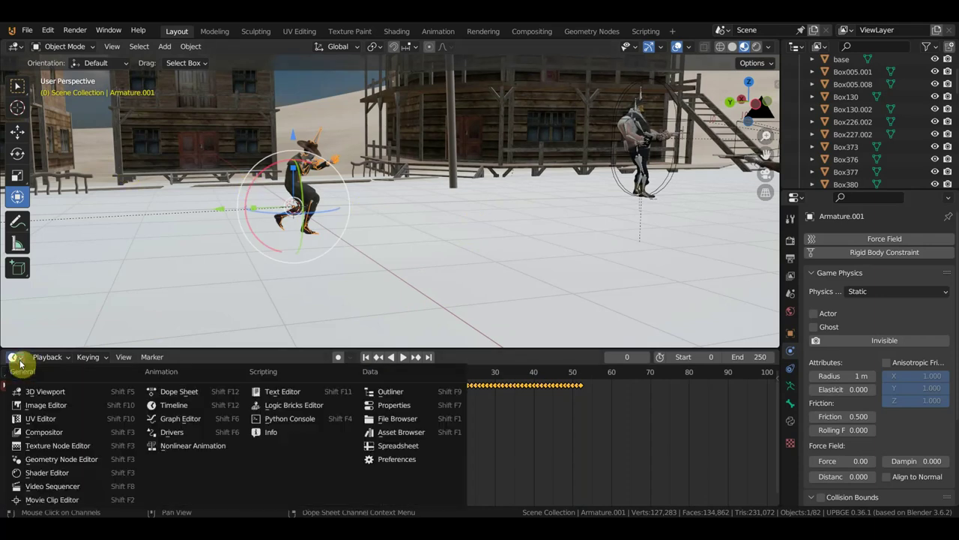
left_click(293, 405)
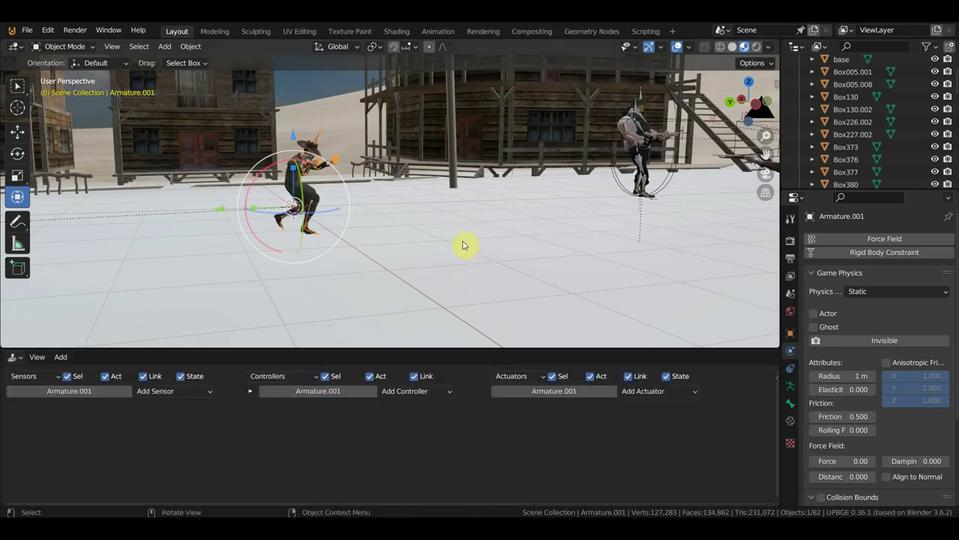
key("shift+a")
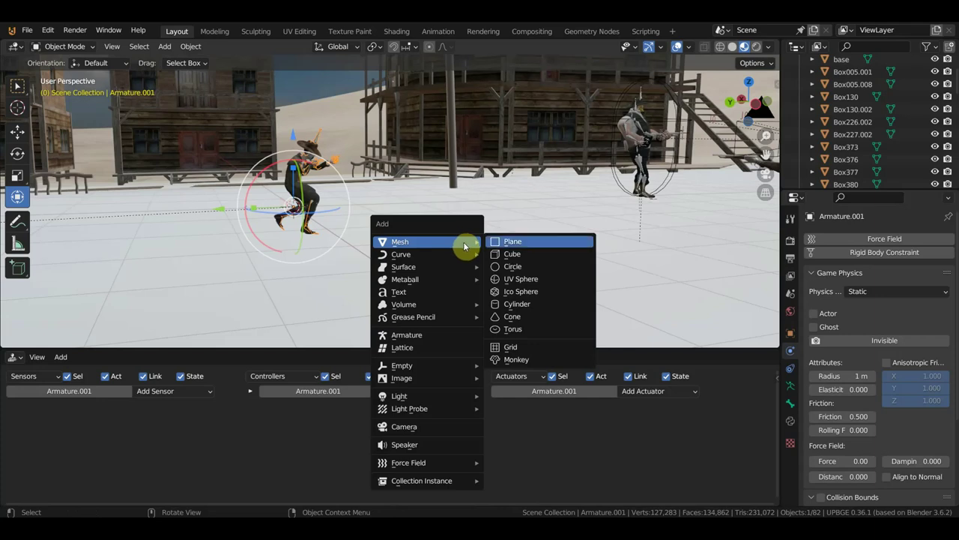
Add cube Cube.006 over the enemy and set its Display As to Bounds.
left_click(514, 254)
middle_click_drag(524, 251, 578, 255)
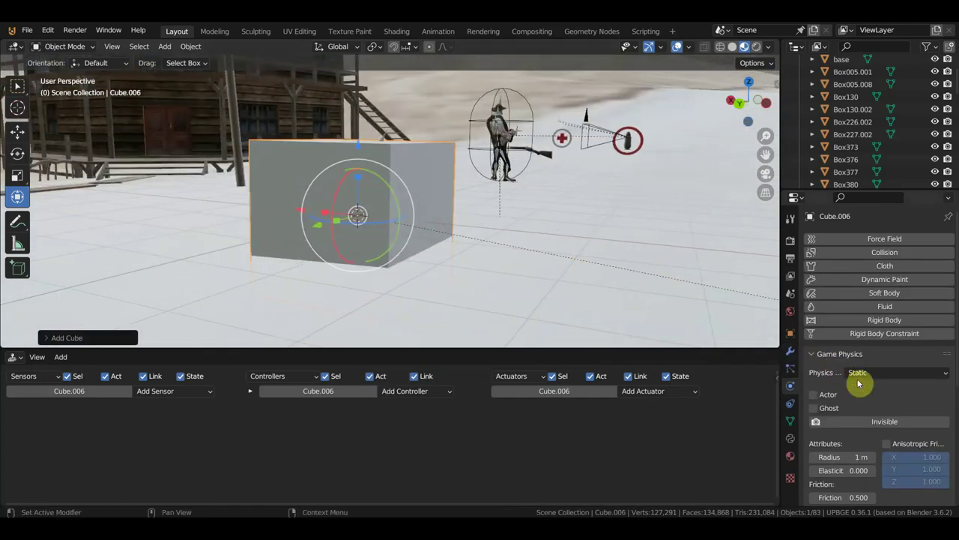
left_click(791, 333)
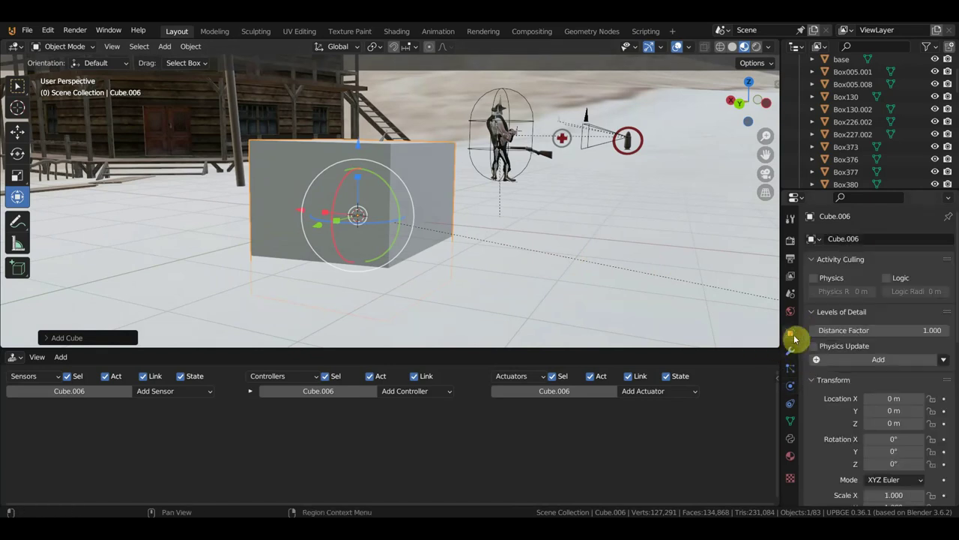
scroll(867, 428, "down", 1)
scroll(867, 428, "down", 3)
scroll(870, 426, "down", 3)
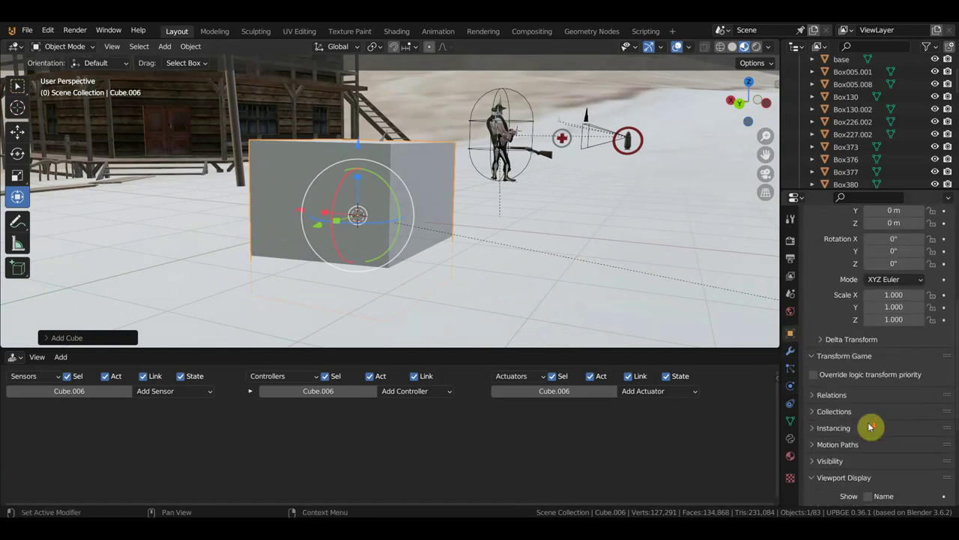
scroll(871, 428, "down", 1)
scroll(893, 420, "down", 2)
scroll(894, 418, "down", 3)
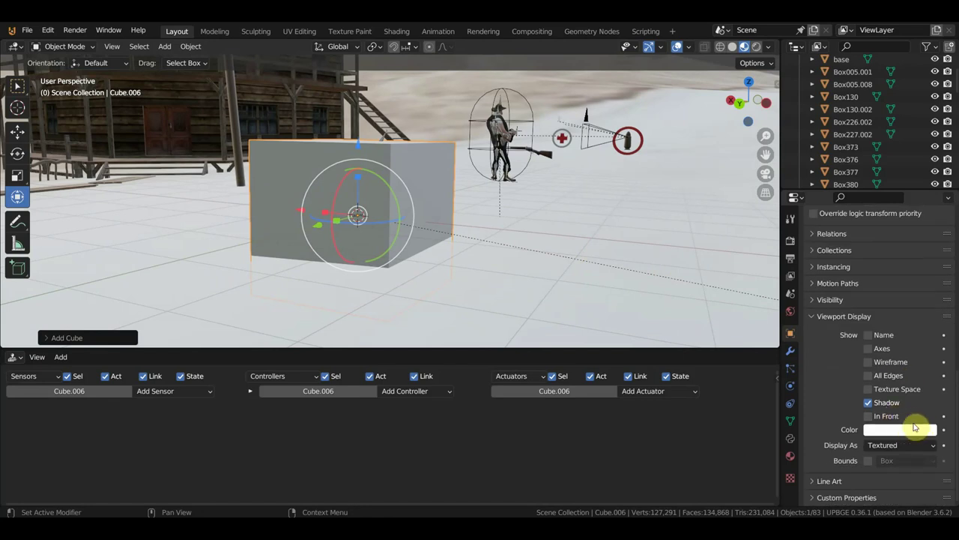
left_click(897, 447)
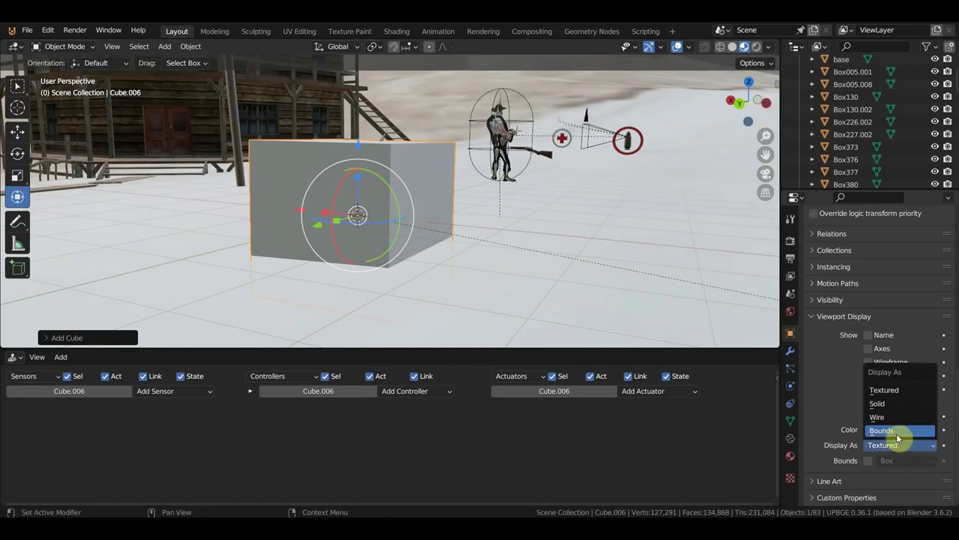
left_click(895, 431)
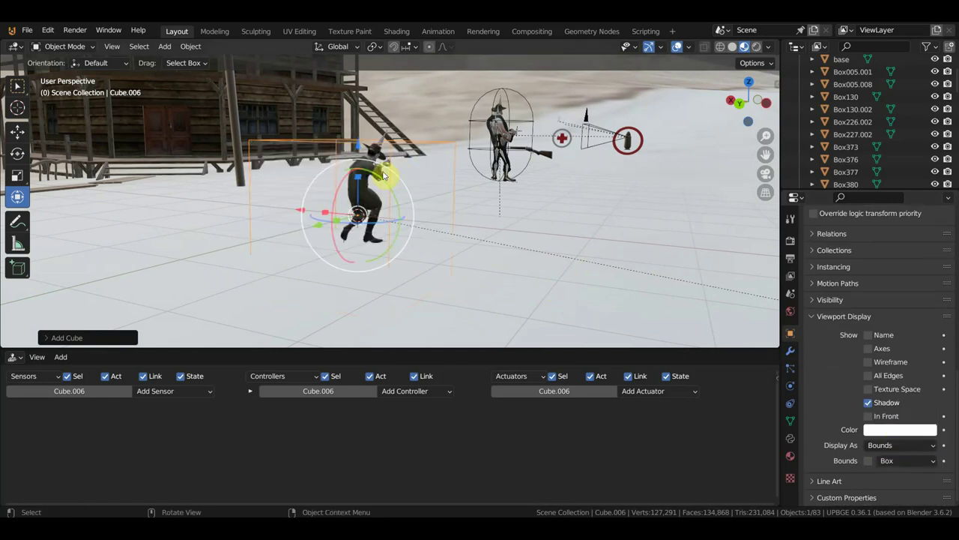
Narrow the box along X and stretch it taller around the character.
middle_click_drag(383, 175, 364, 213)
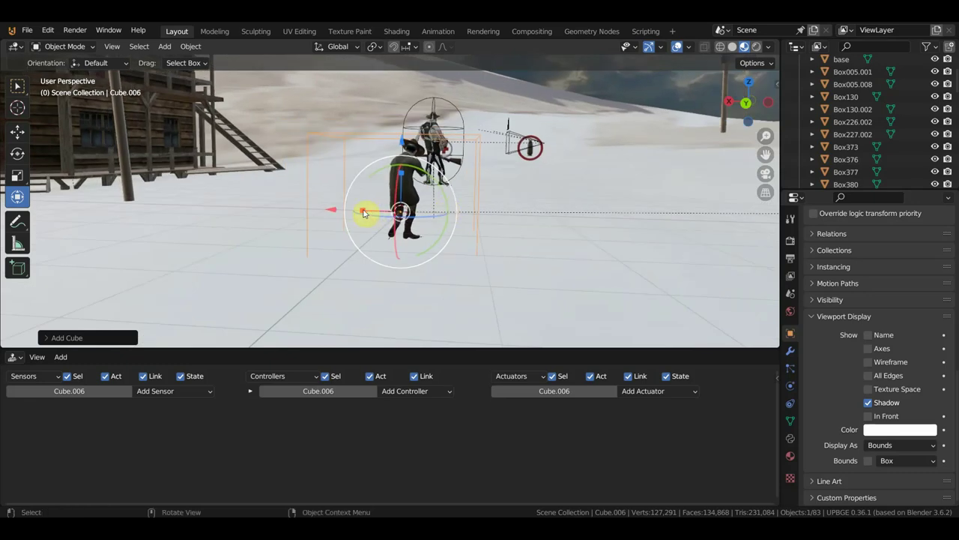
left_click_drag(362, 212, 388, 213)
mouse_move(388, 213)
middle_mouse_down()
mouse_move(335, 212)
mouse_move(257, 121)
middle_mouse_up()
left_click_drag(246, 140, 254, 67)
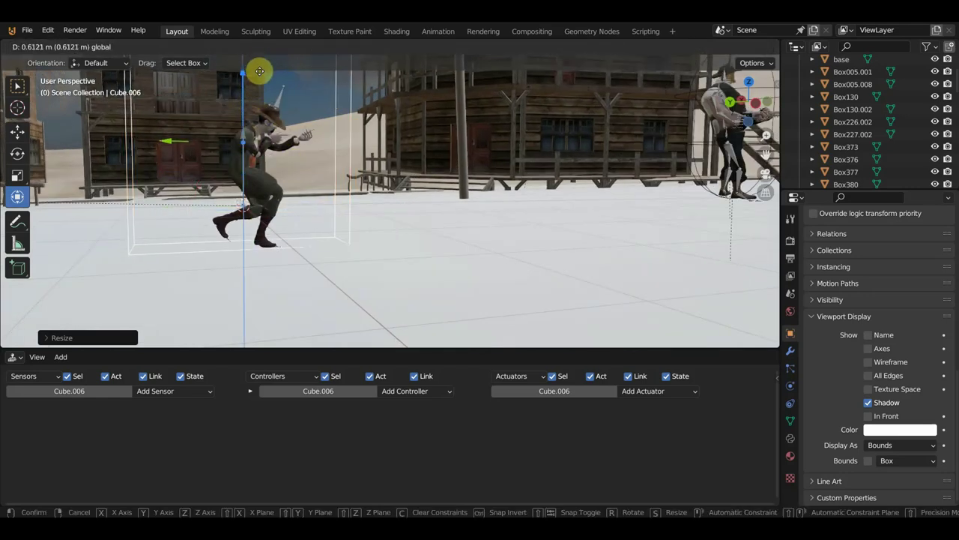
left_click_drag(255, 67, 256, 68)
middle_click_drag(389, 178, 387, 237)
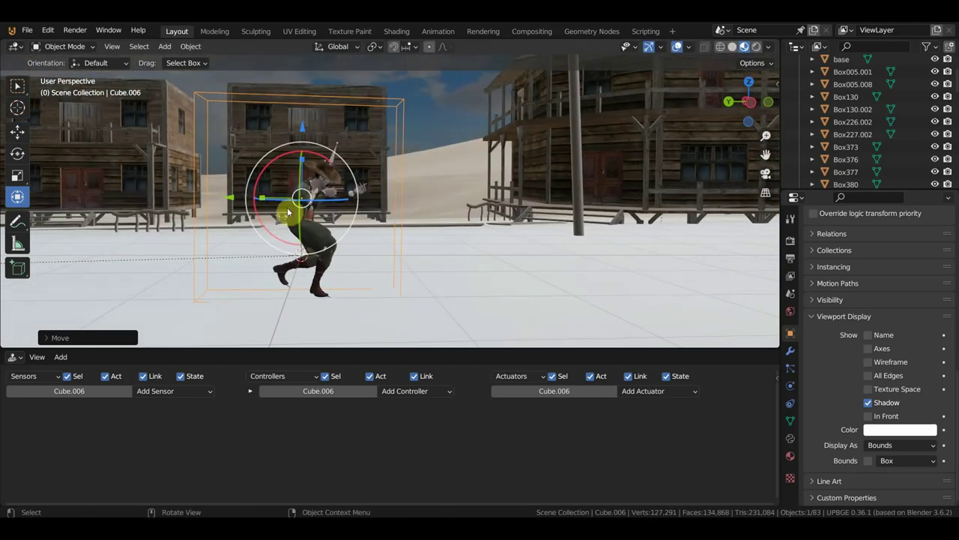
Adjust the box's width and position along Y to fit the character side-on.
key("s")
key("y")
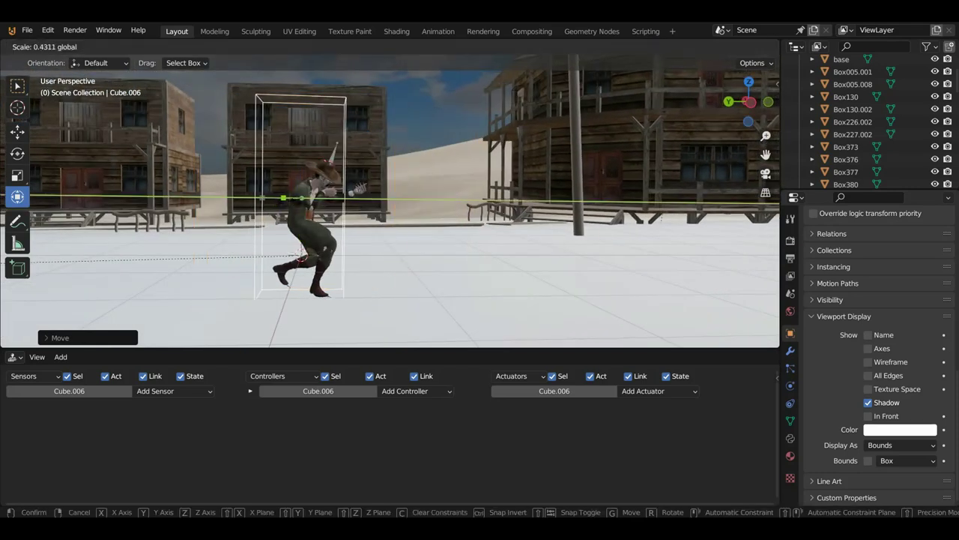
left_click(306, 199)
left_click_drag(240, 200, 278, 203)
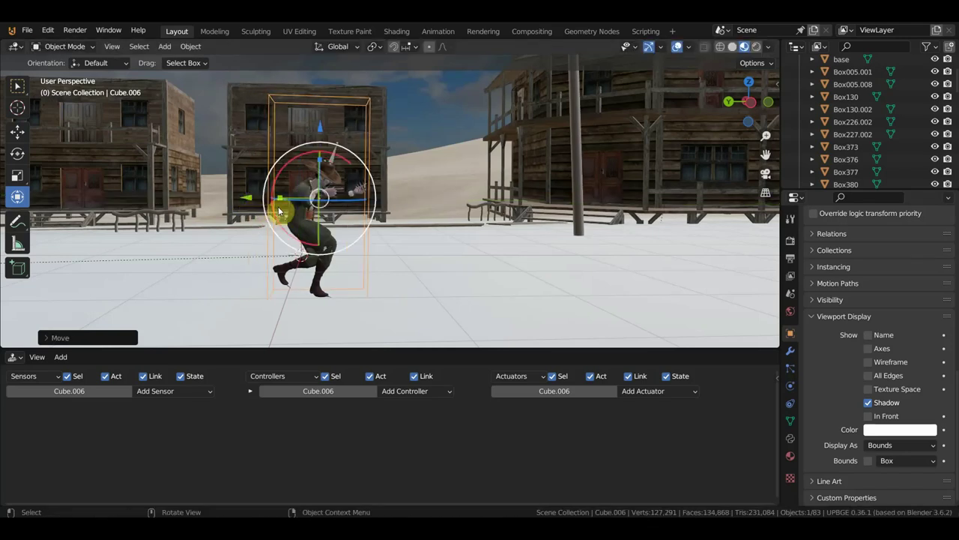
key("s")
key("y")
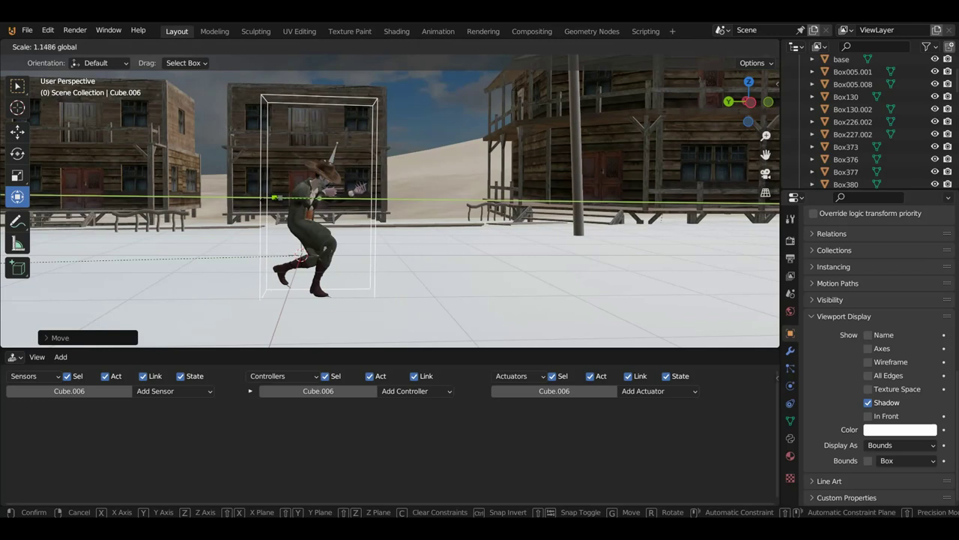
left_click(316, 147)
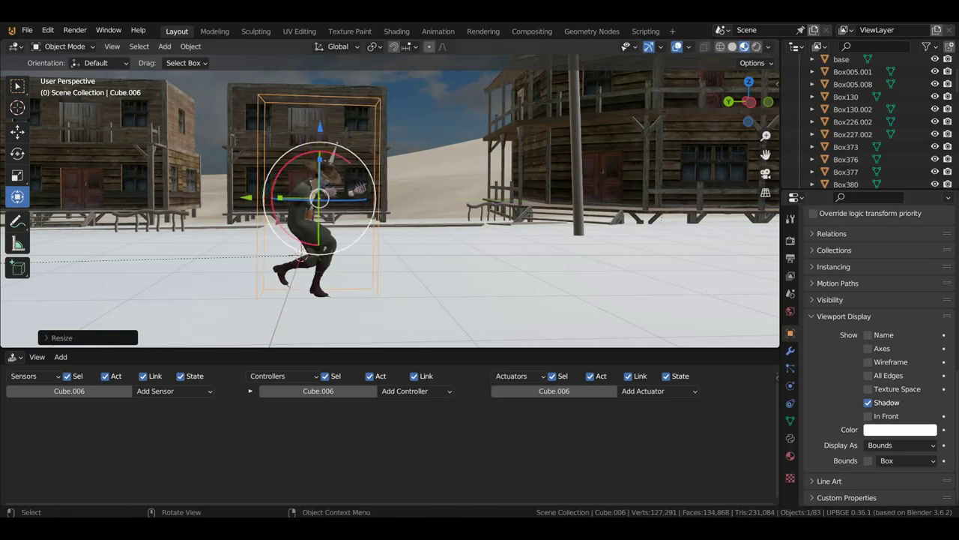
Scale the hitbox taller along Z and lower it to enclose the character.
key("s")
key("z")
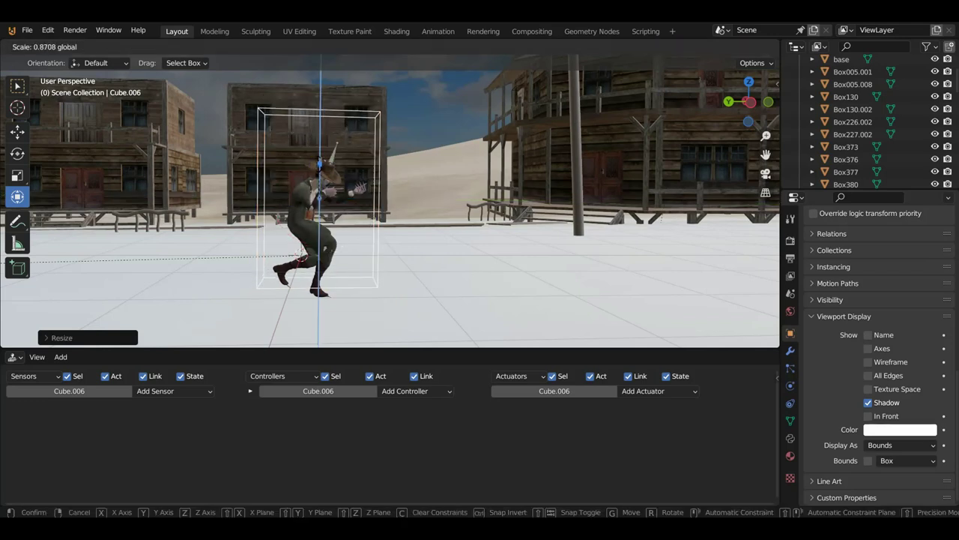
left_click(325, 155)
key("g")
key("z")
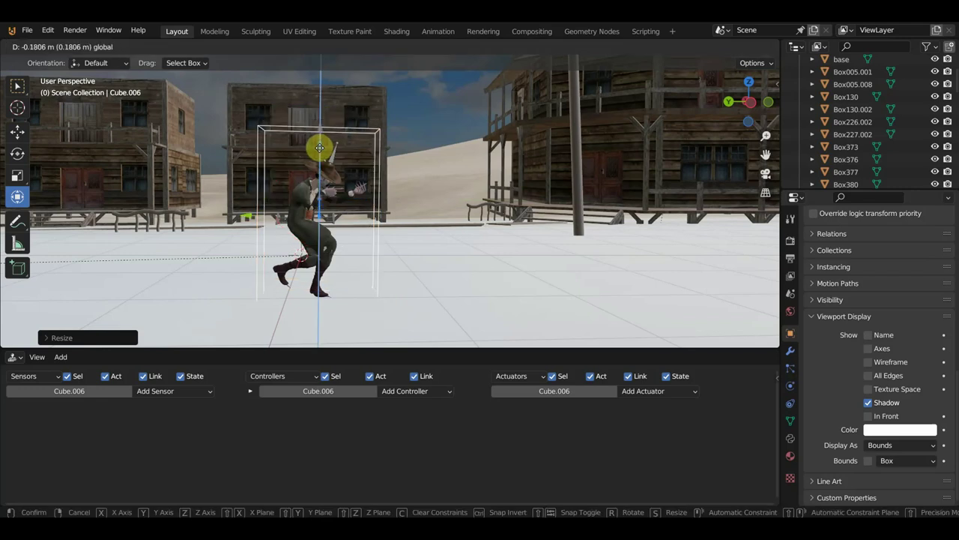
left_click(322, 145)
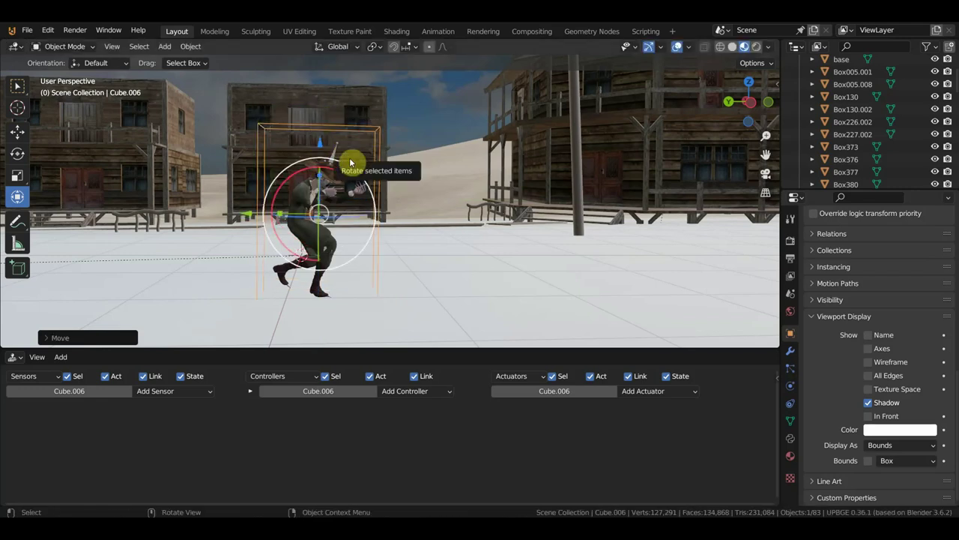
Apply Cube.006's rotation, then widen it and shift it slightly along X.
key("ctrl+a")
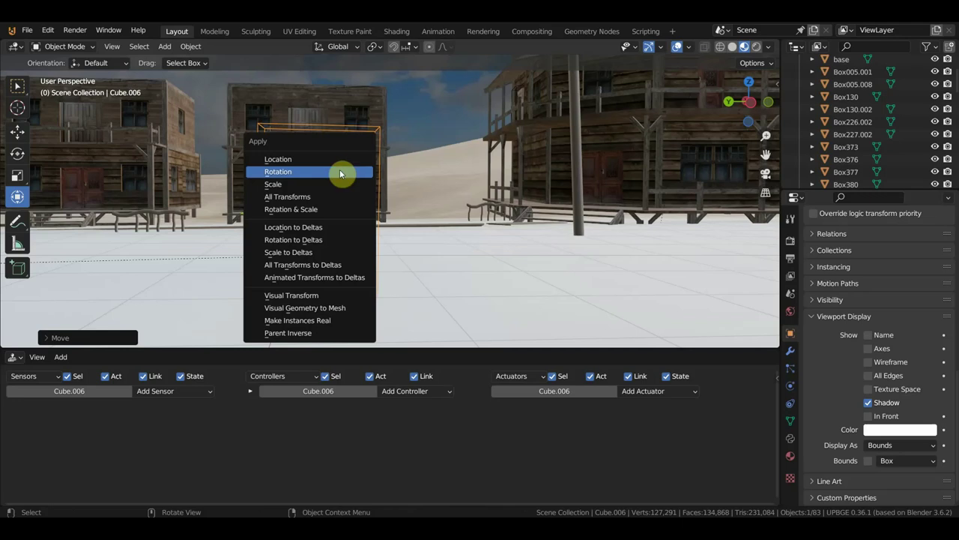
left_click(325, 188)
middle_click_drag(410, 206, 295, 229)
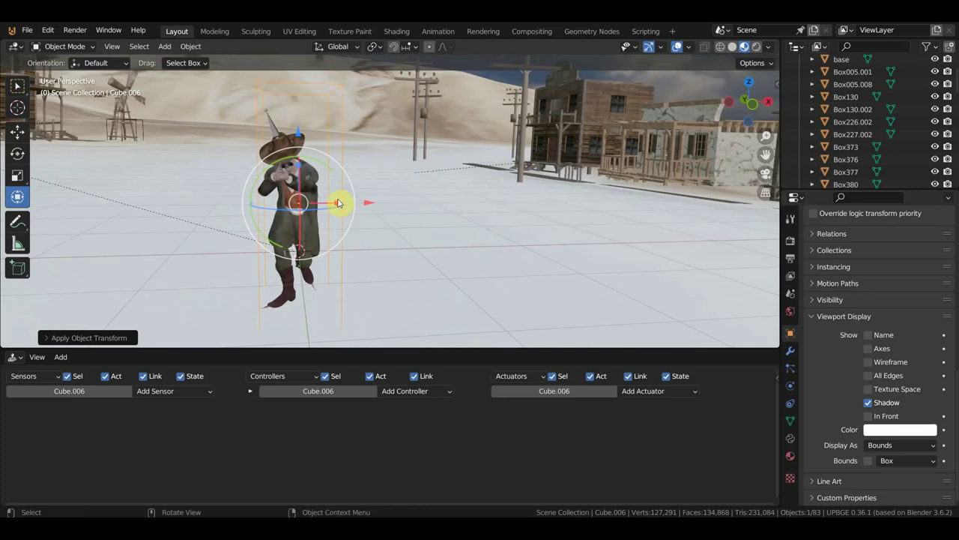
left_click_drag(338, 203, 333, 201)
left_click_drag(381, 208, 363, 203)
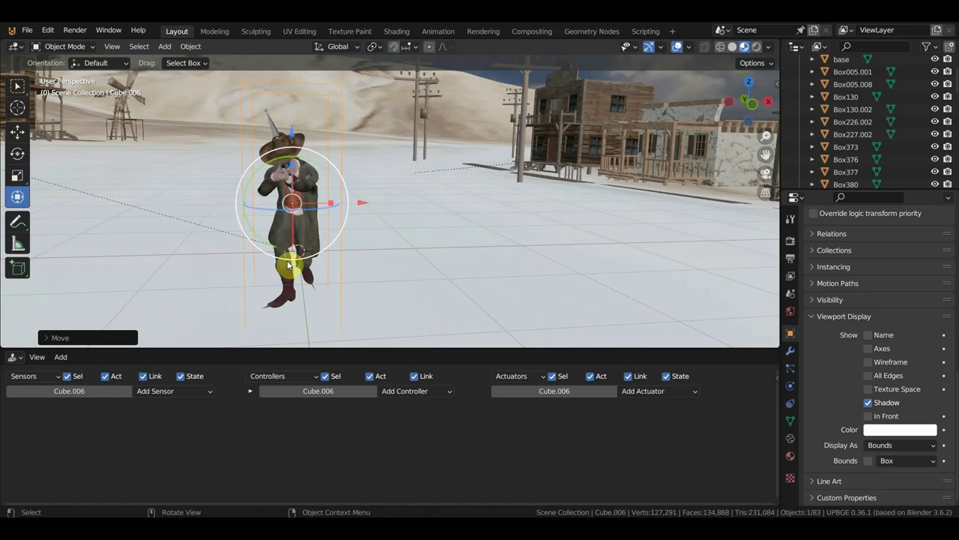
Apply the hitbox's scale, then apply all of its transforms.
key("ctrl+a")
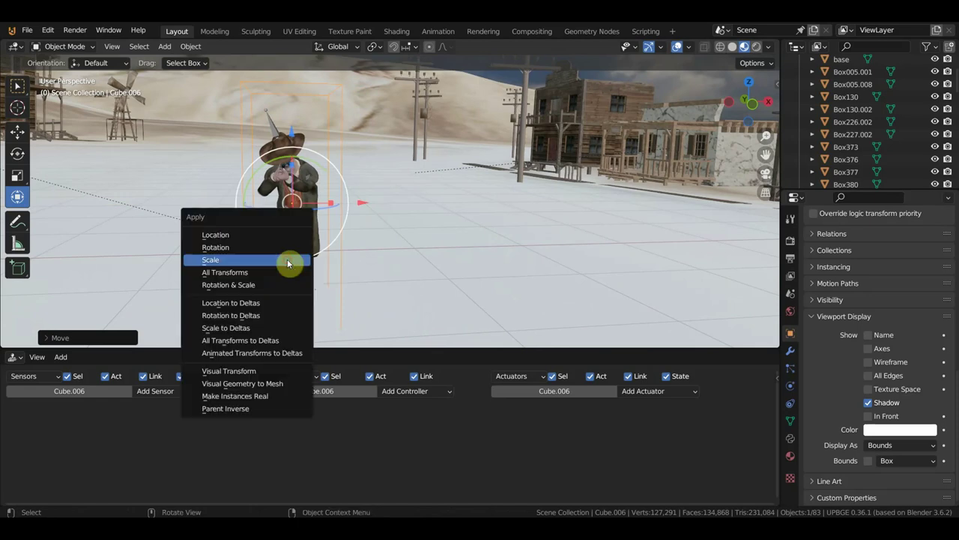
left_click(288, 263)
middle_click_drag(288, 263, 429, 241)
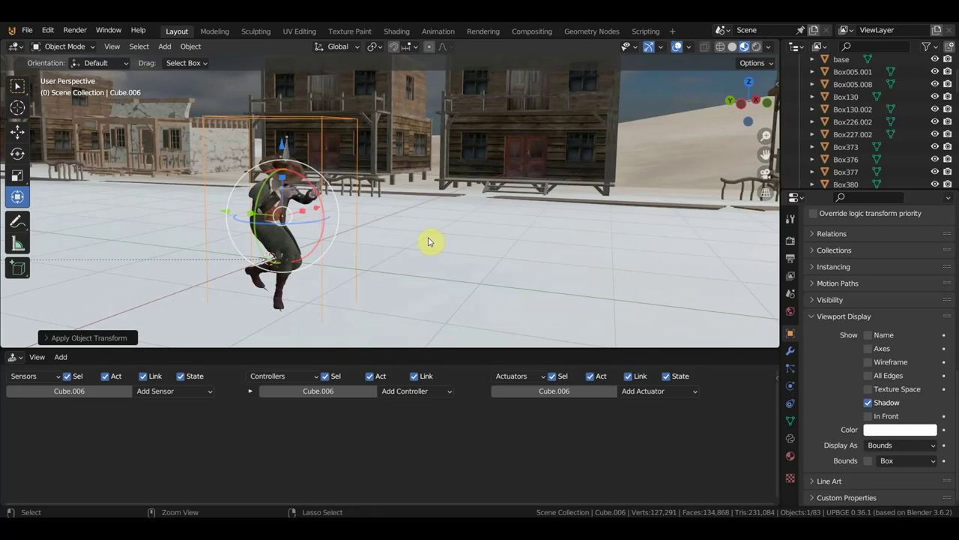
key("ctrl+a")
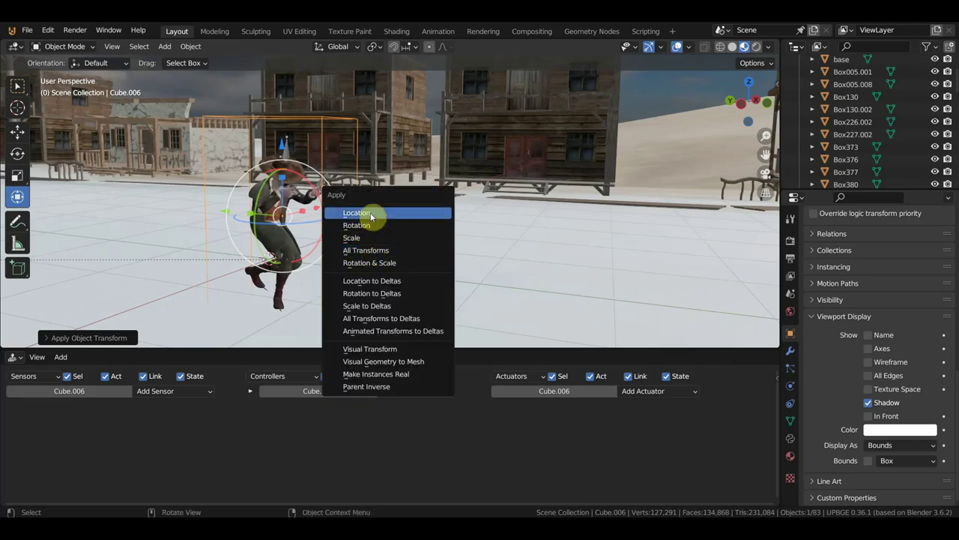
left_click(388, 252)
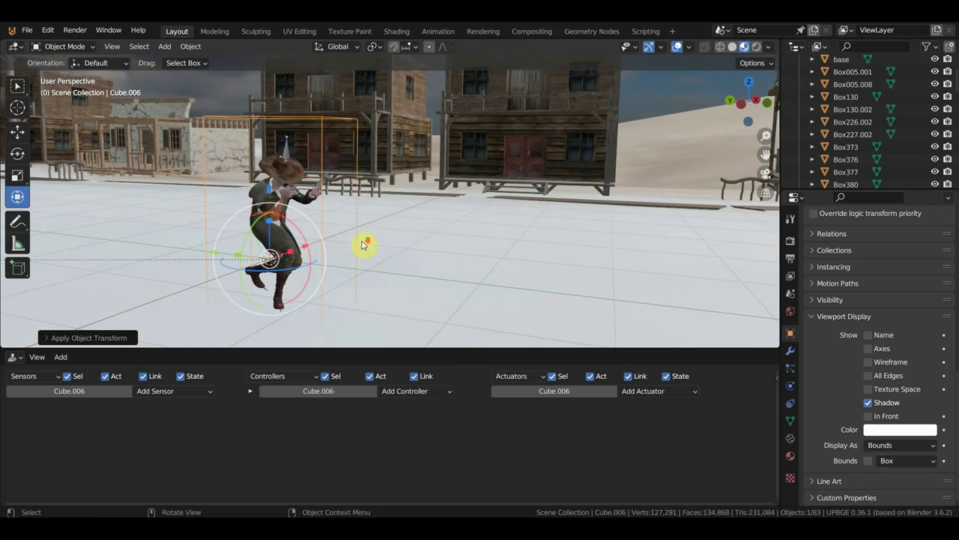
middle_click_drag(362, 245, 420, 238)
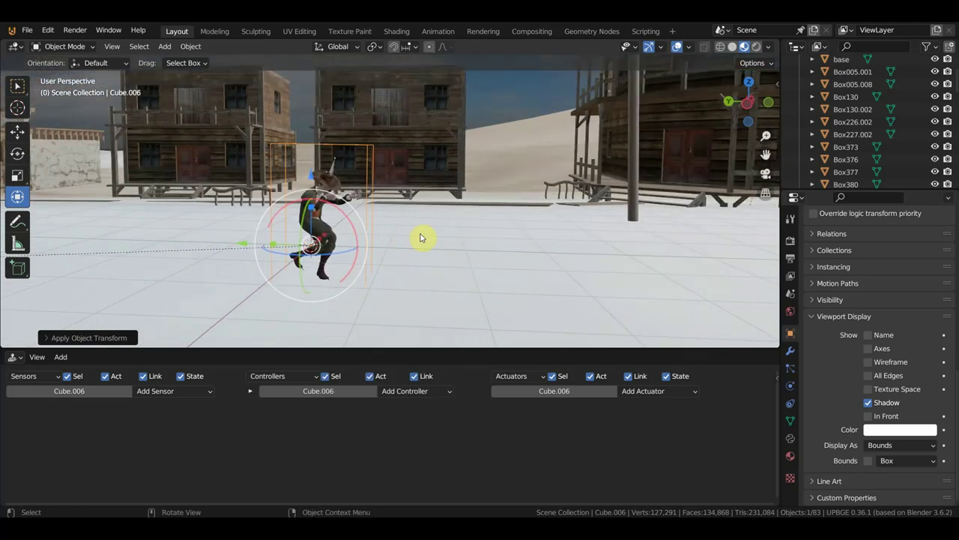
scroll(418, 236, "up", 1)
scroll(336, 209, "up", 1)
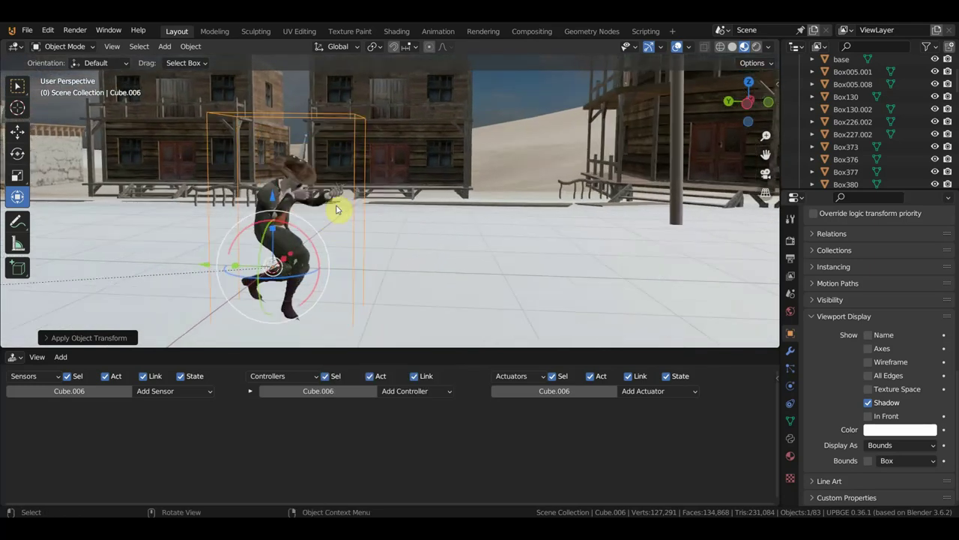
left_click(302, 177)
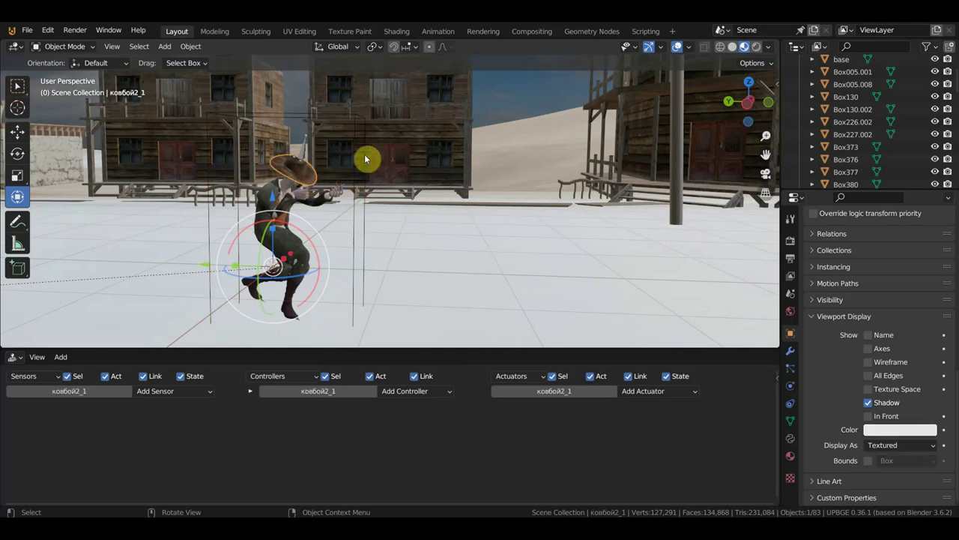
Reselect Cube.006 and set its game physics type to Dynamic, with Actor enabled.
left_click(358, 160)
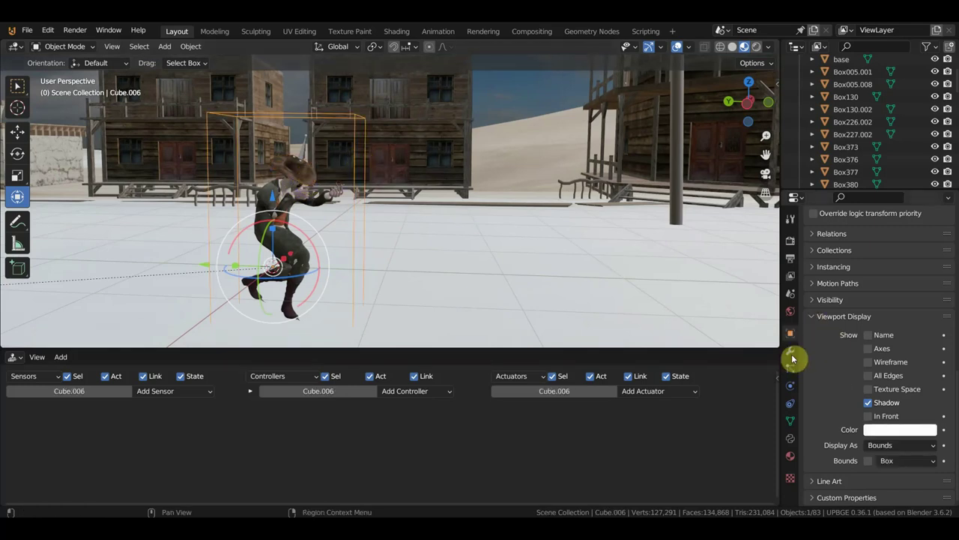
left_click(788, 386)
scroll(883, 274, "up", 3)
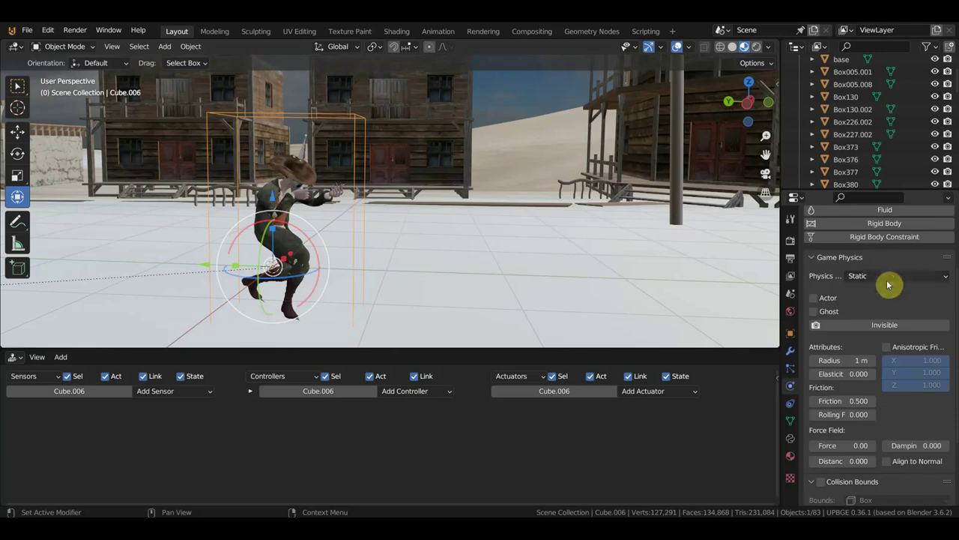
left_click(888, 279)
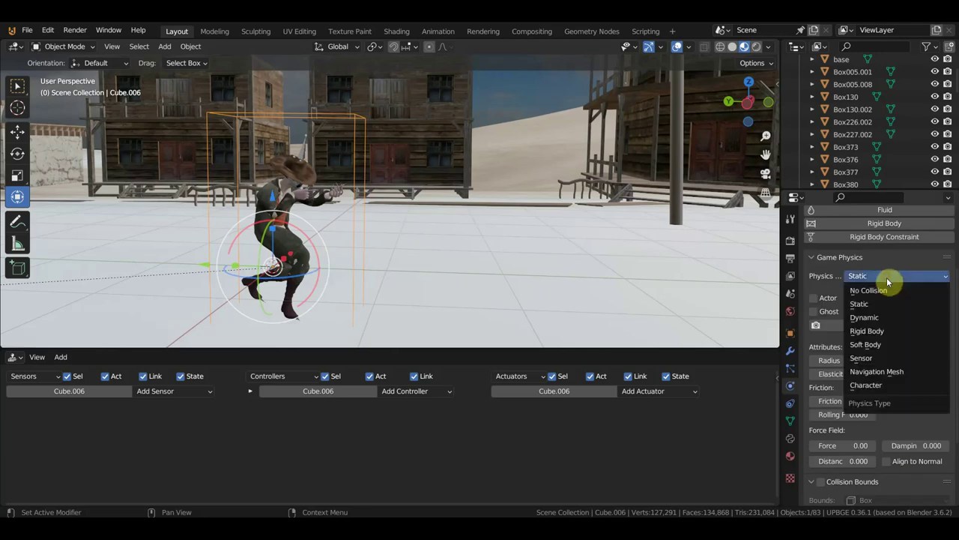
left_click(884, 319)
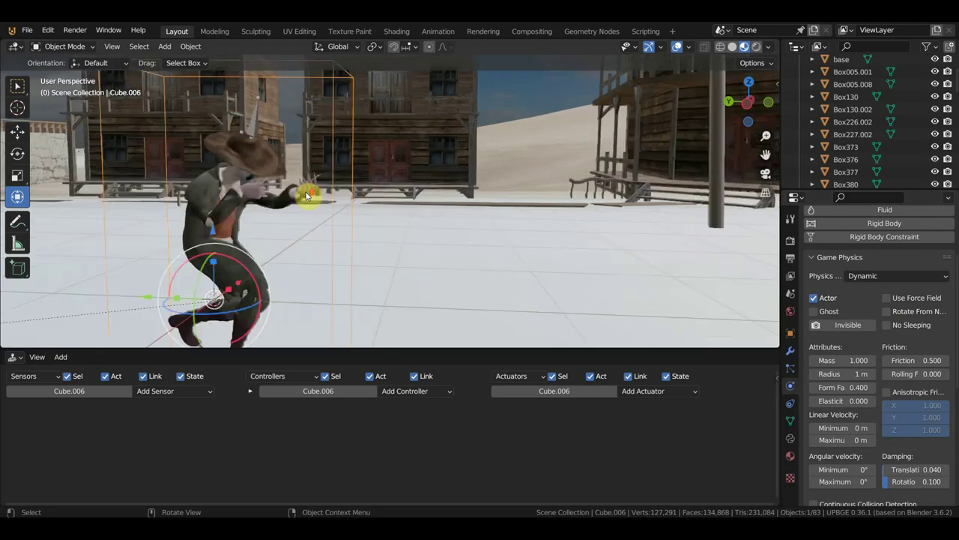
middle_click_drag(274, 171, 311, 253)
middle_click_drag(321, 197, 467, 193)
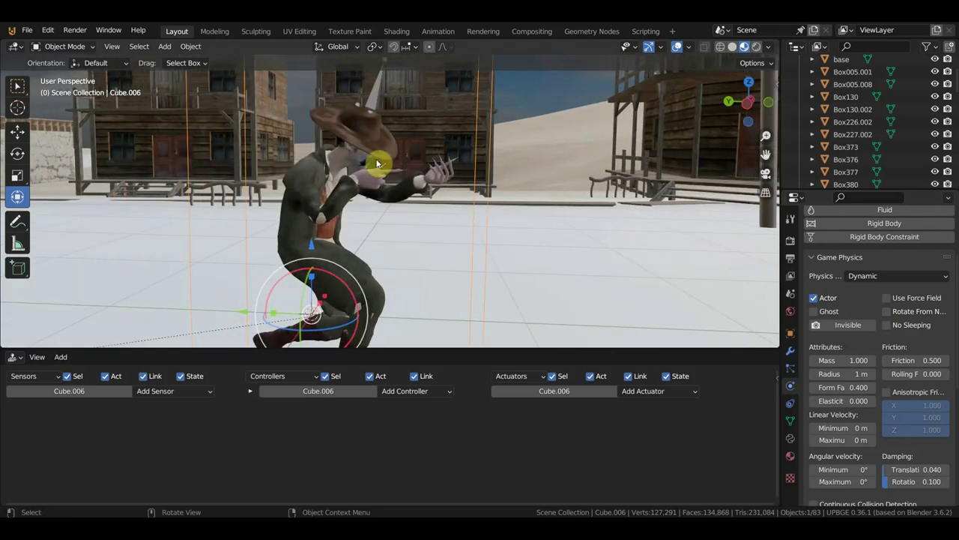
middle_click_drag(357, 146, 381, 151)
Set the hat ковбой2_1, the armature and the body ковбой_1 to No Collision physics.
left_click(381, 151)
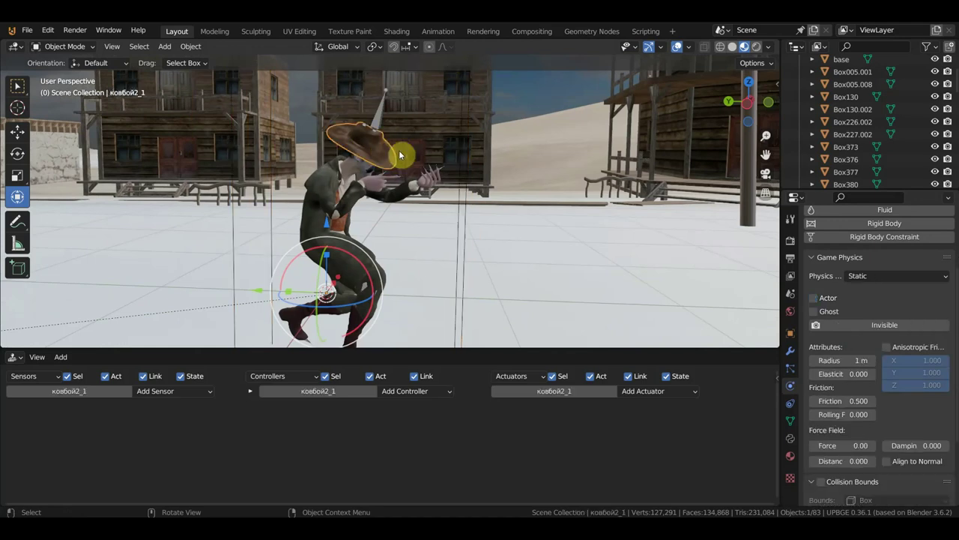
left_click(878, 275)
left_click(871, 290)
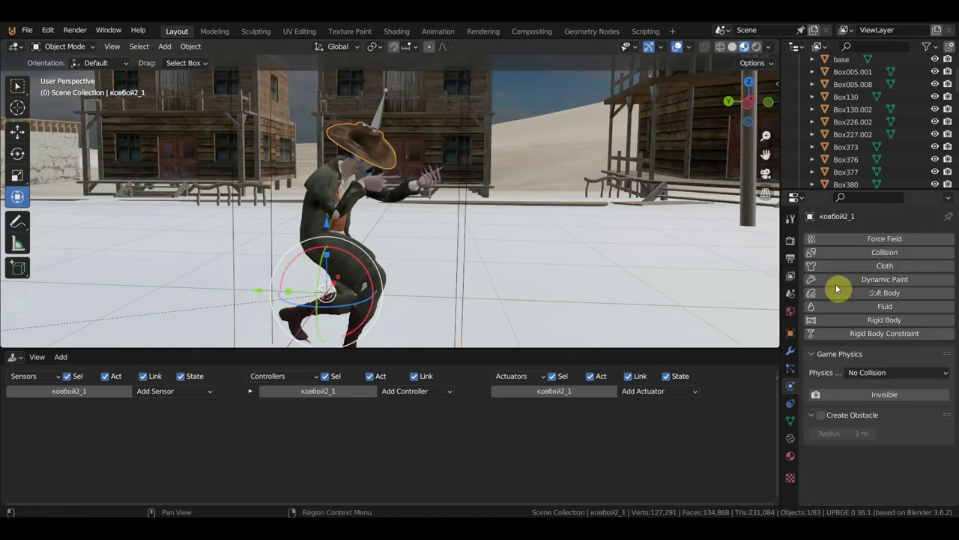
left_click(382, 116)
left_click(879, 291)
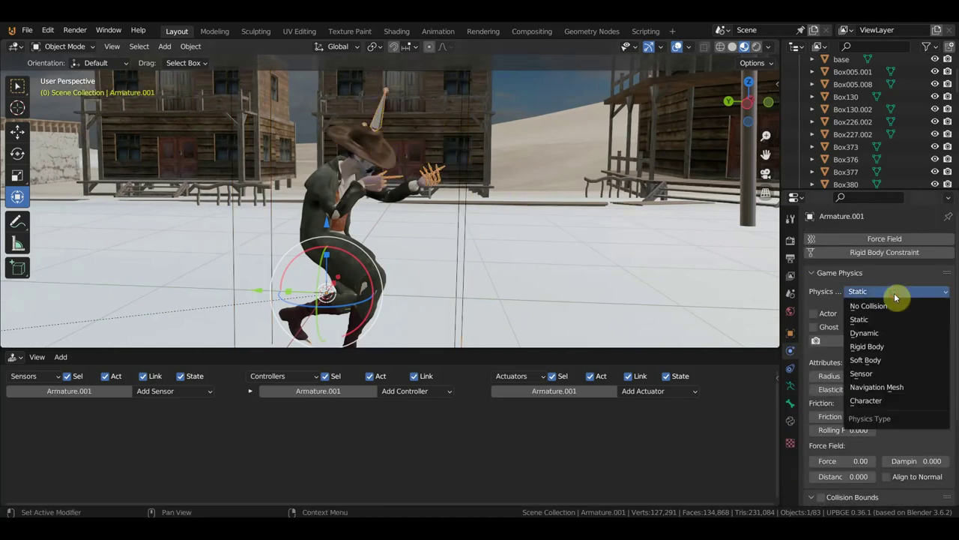
left_click(875, 305)
left_click(350, 173)
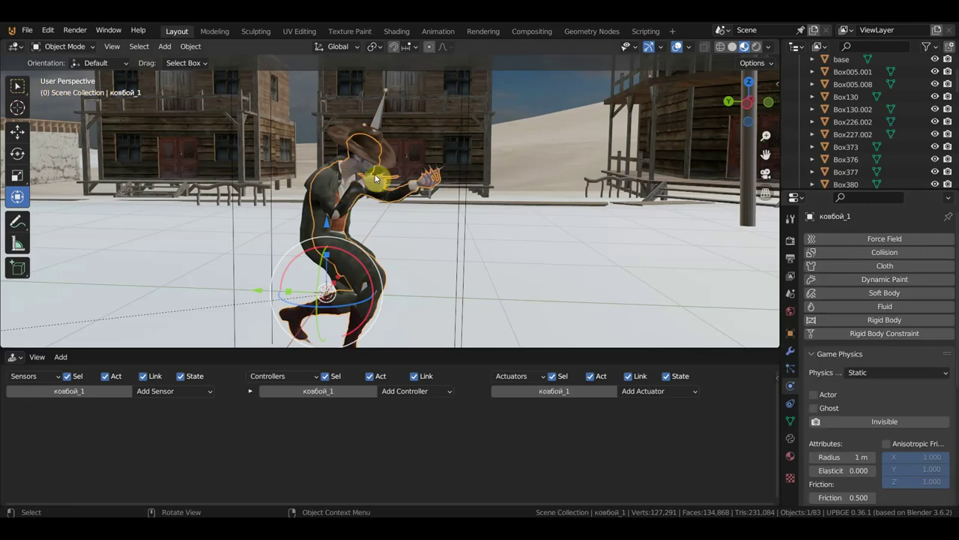
left_click(879, 372)
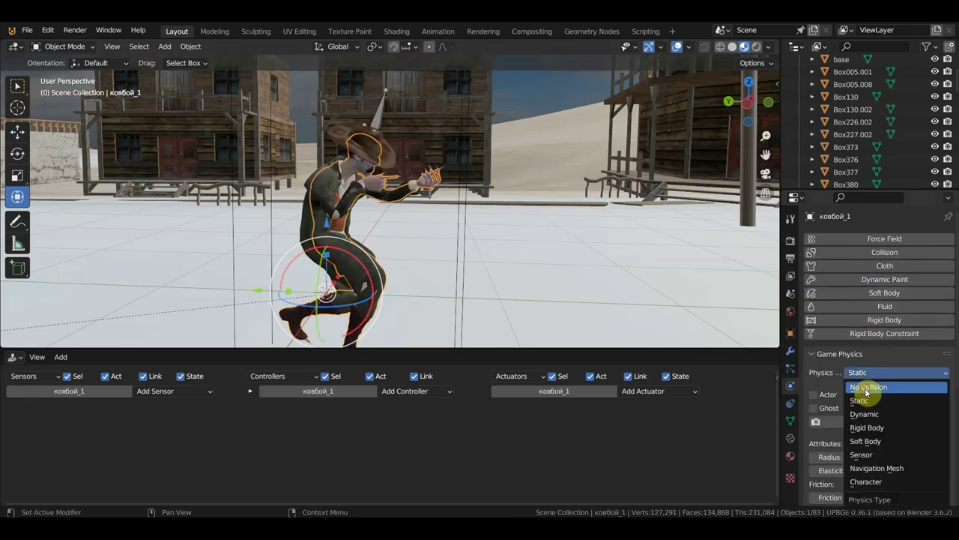
left_click(868, 387)
Set the vest Extract7_1 and the mustache ковбой4_1 to No Collision.
scroll(420, 279, "up", 3)
mouse_move(385, 272)
middle_mouse_down()
mouse_move(358, 274)
mouse_move(277, 224)
middle_mouse_up()
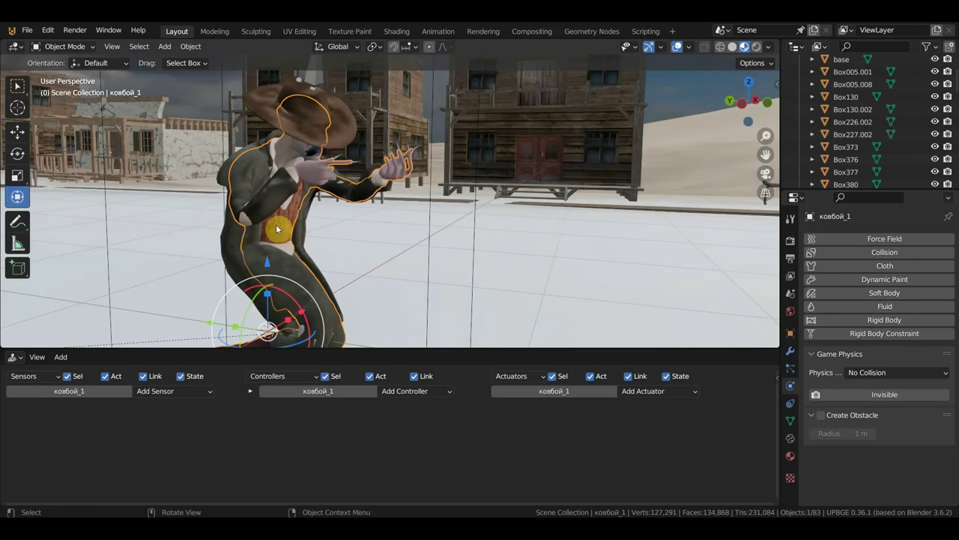
left_click(277, 224)
left_click(880, 373)
left_click(878, 386)
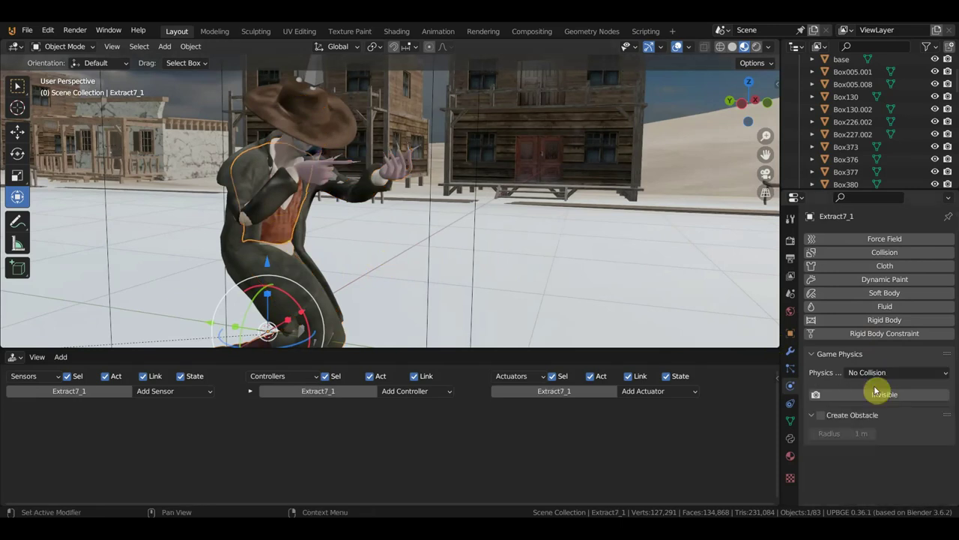
scroll(457, 232, "up", 2)
mouse_move(464, 223)
middle_mouse_down()
mouse_move(565, 298)
mouse_move(488, 252)
middle_mouse_up()
left_click(527, 253)
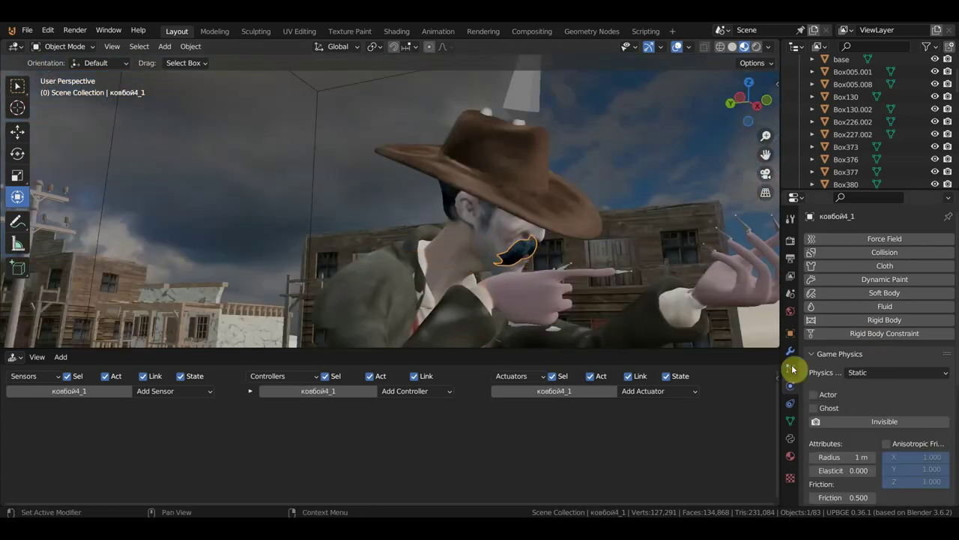
left_click(855, 373)
left_click(871, 387)
Set the cowboy's eyes and teeth to No Collision physics.
middle_click_drag(581, 258, 578, 236)
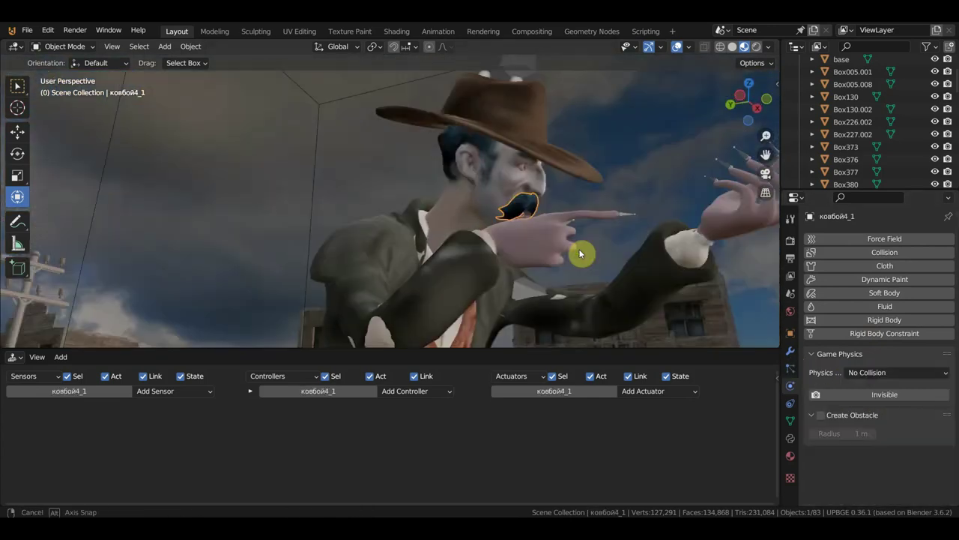
left_click(511, 131)
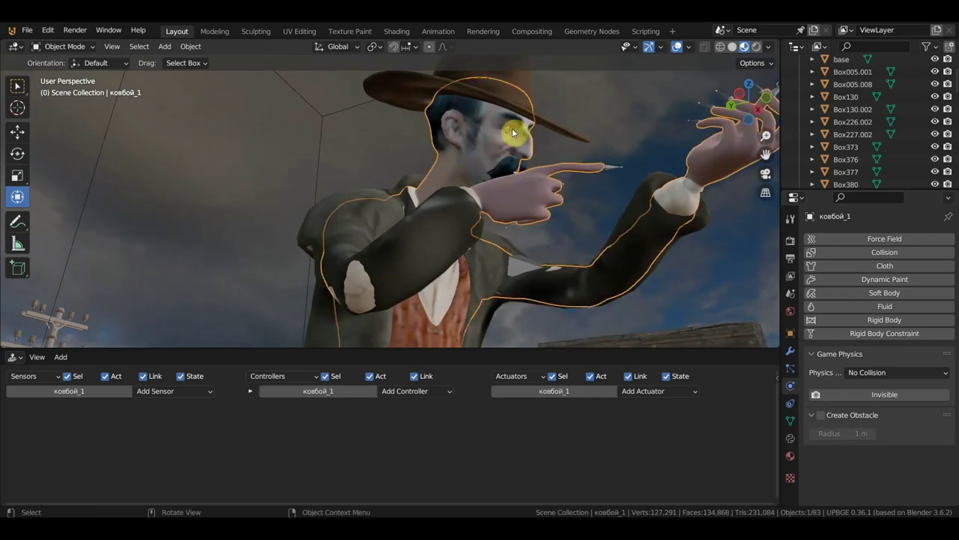
left_click(512, 131)
left_click(878, 372)
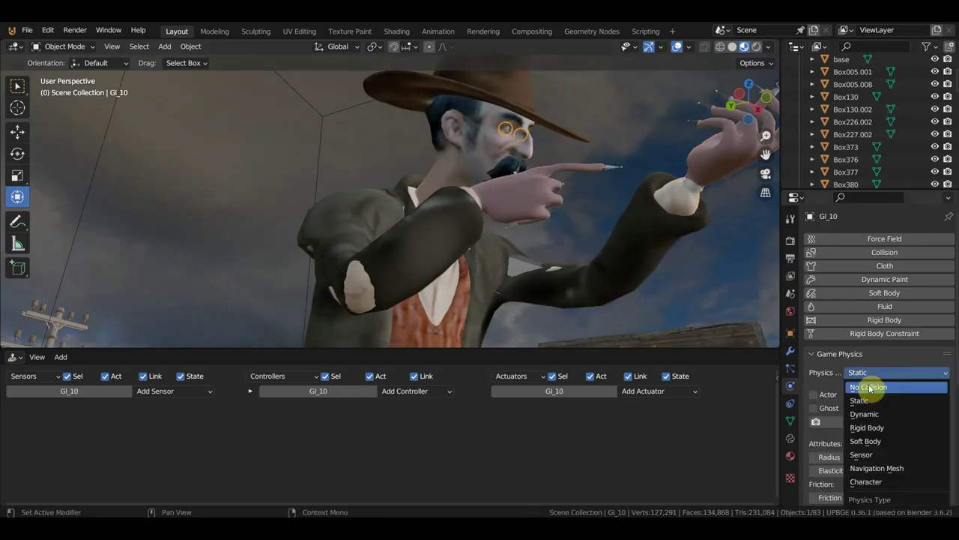
left_click(870, 386)
mouse_move(568, 280)
middle_mouse_down()
mouse_move(436, 292)
mouse_move(701, 214)
mouse_move(670, 229)
middle_mouse_up()
left_click(467, 224)
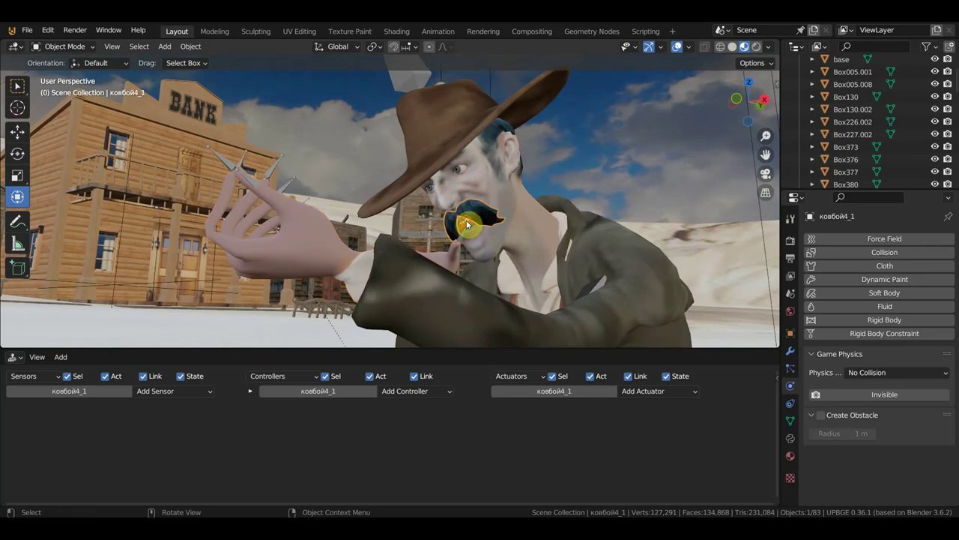
left_click(467, 223)
scroll(467, 223, "up", 2)
scroll(569, 255, "up", 3)
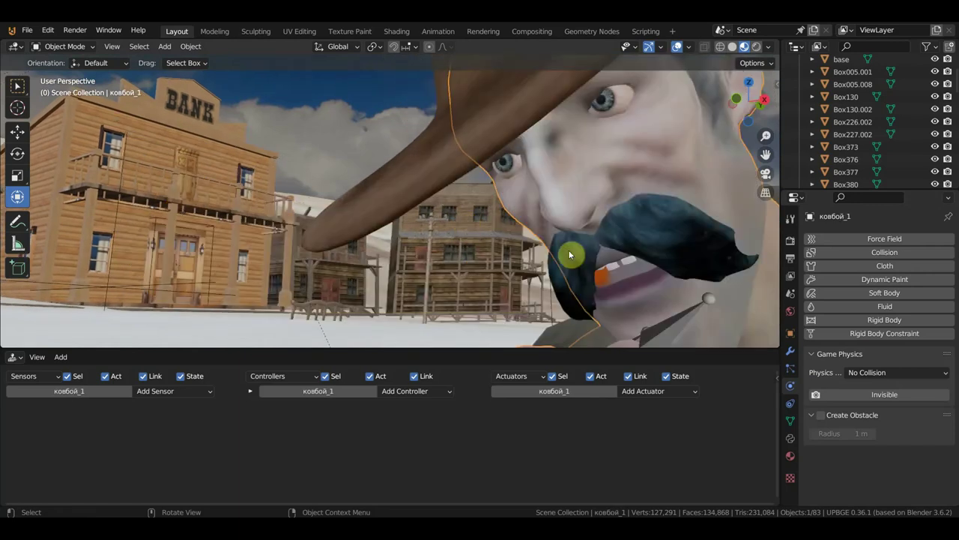
left_click(630, 263)
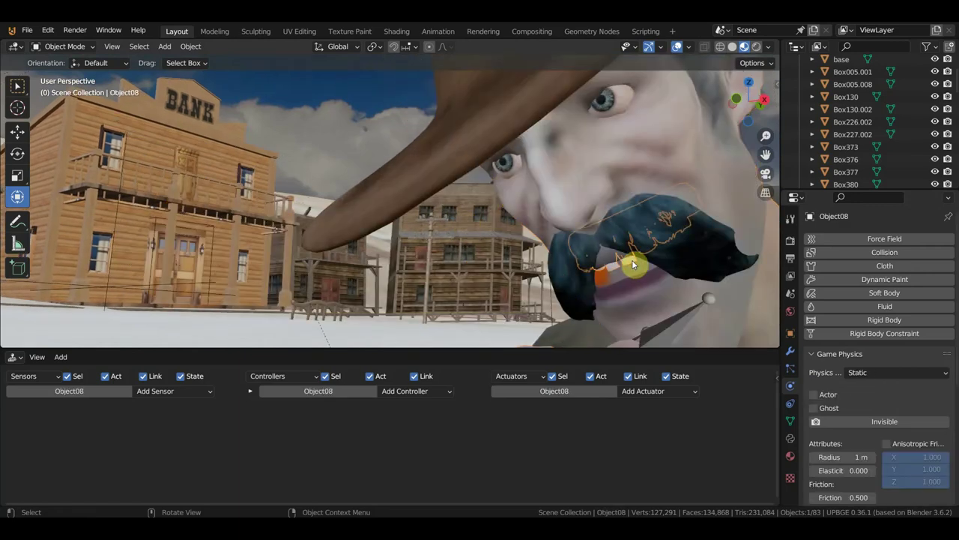
left_click(898, 372)
left_click(877, 387)
Set the cowboy's body mesh to No Collision physics.
scroll(634, 300, "down", 5)
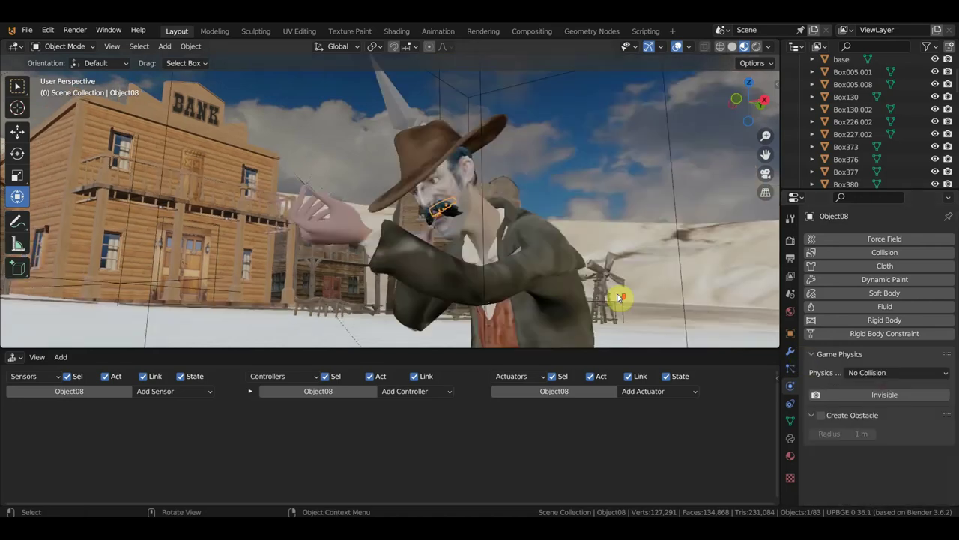
scroll(584, 283, "up", 4)
mouse_move(518, 256)
middle_mouse_down()
mouse_move(542, 263)
mouse_move(514, 272)
middle_mouse_up()
scroll(514, 261, "down", 2)
scroll(514, 262, "down", 2)
scroll(516, 261, "down", 2)
left_click(516, 261)
scroll(517, 266, "down", 3)
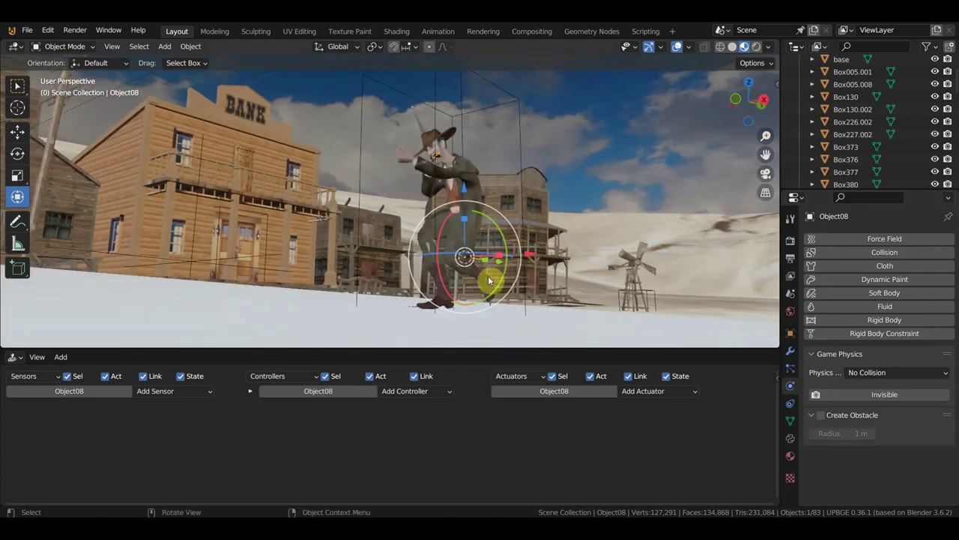
left_click(458, 235)
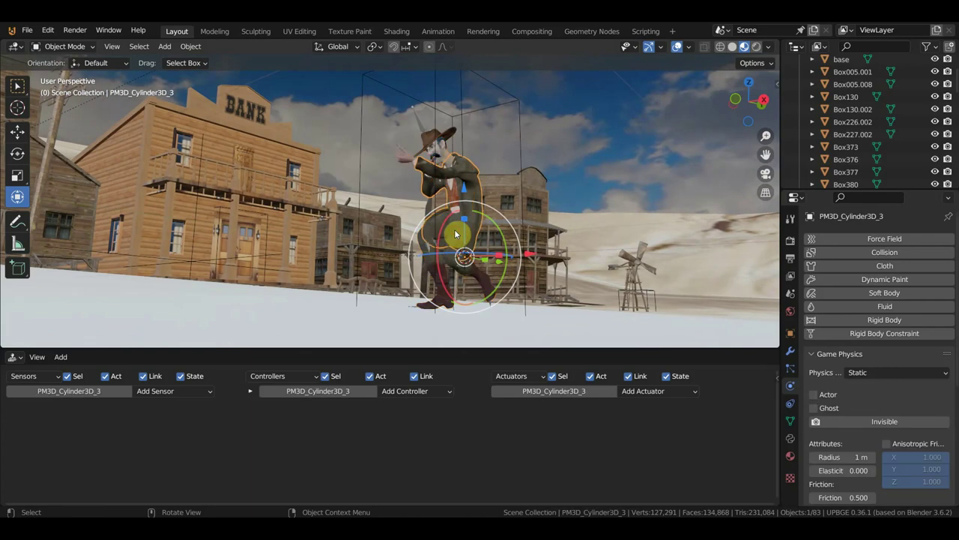
left_click(896, 372)
left_click(878, 388)
Select the Extract7_1 piece, then the cowboy's armature.
scroll(549, 260, "up", 4)
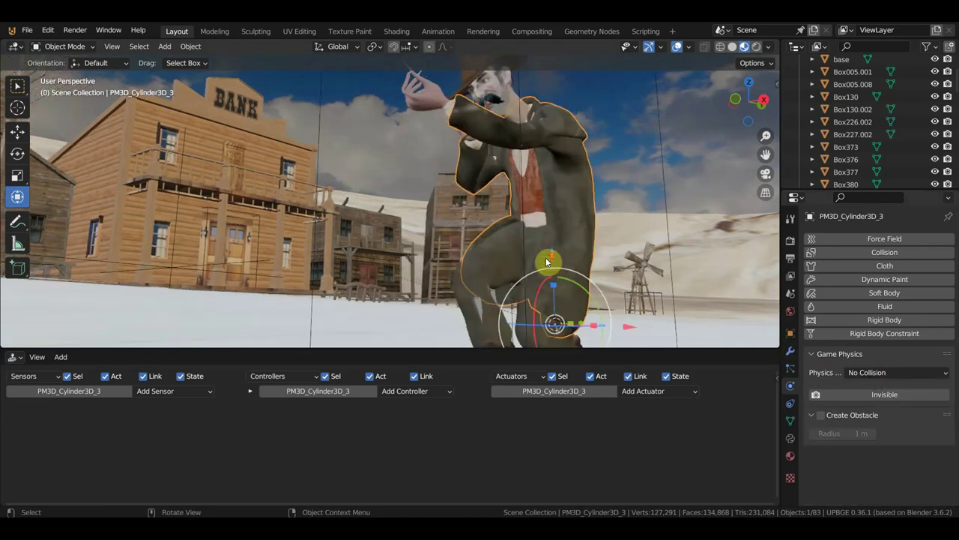
scroll(547, 260, "up", 1)
left_click(561, 187)
scroll(564, 188, "down", 2)
scroll(563, 198, "up", 5)
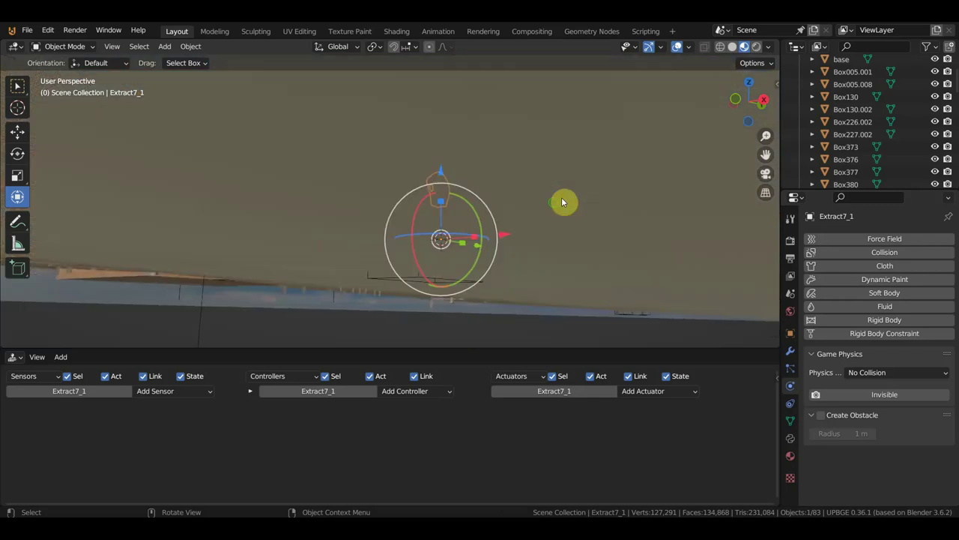
scroll(562, 197, "down", 5)
scroll(510, 218, "up", 1)
scroll(486, 215, "up", 1)
scroll(464, 188, "up", 1)
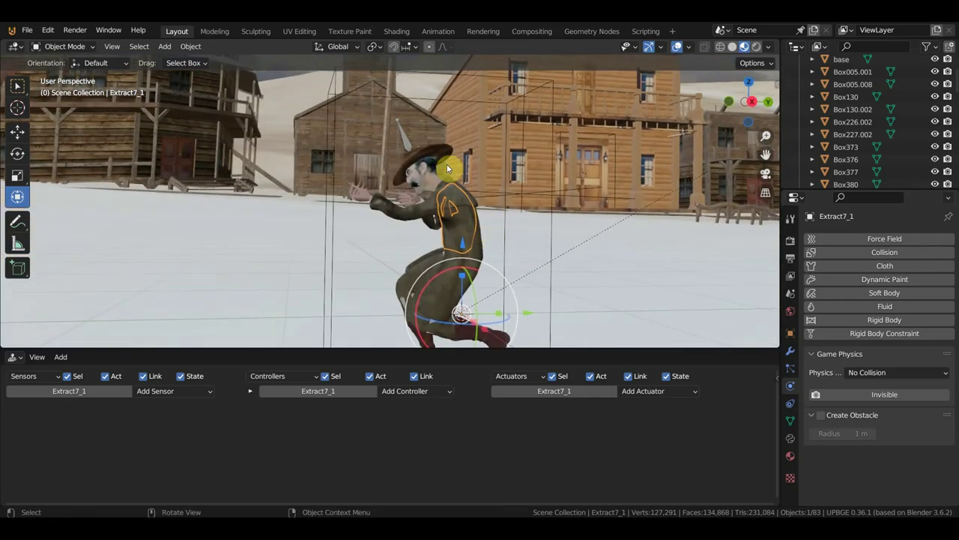
left_click(407, 139)
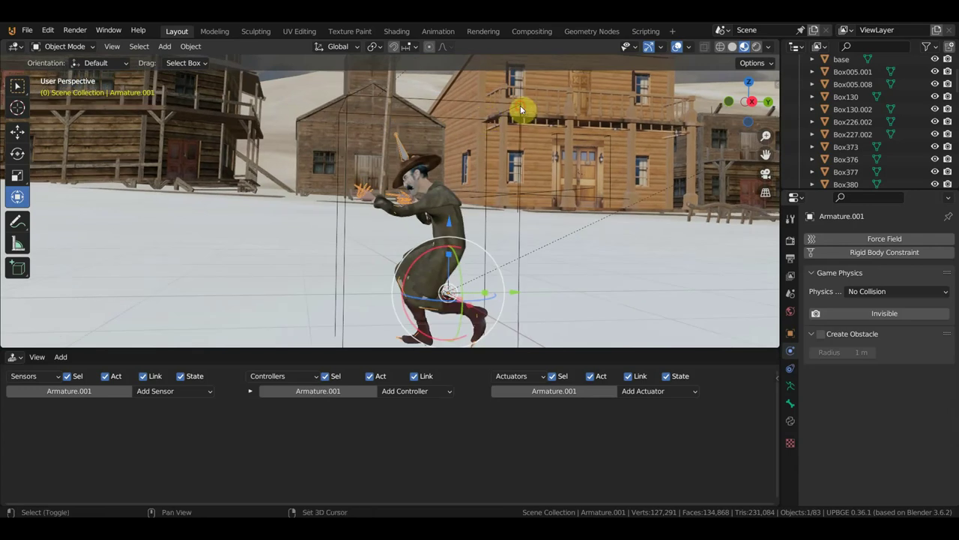
Parent the armature to Cube.006 with Ctrl+P > Object, leaving only Cube.006 selected.
left_click(521, 109, "shift")
scroll(522, 110, "down", 2)
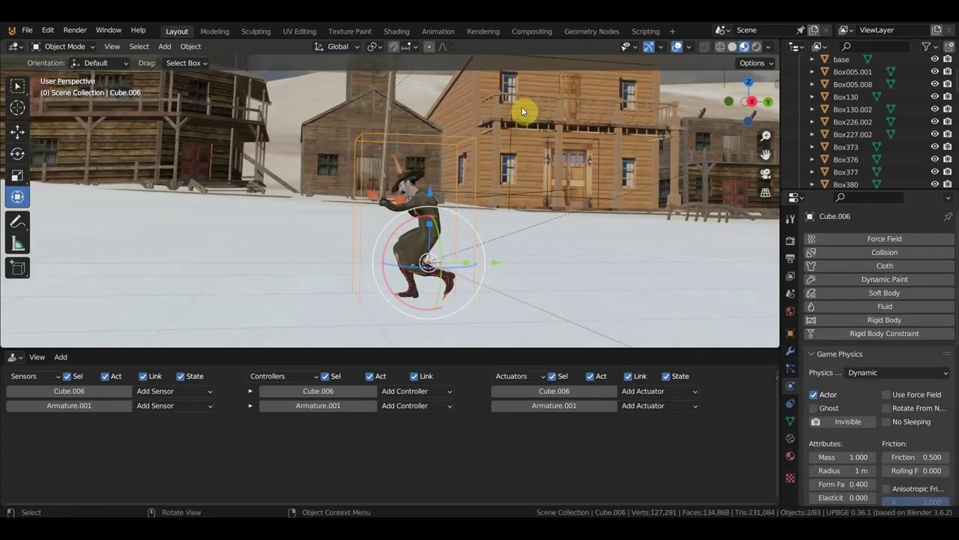
key("ctrl+p")
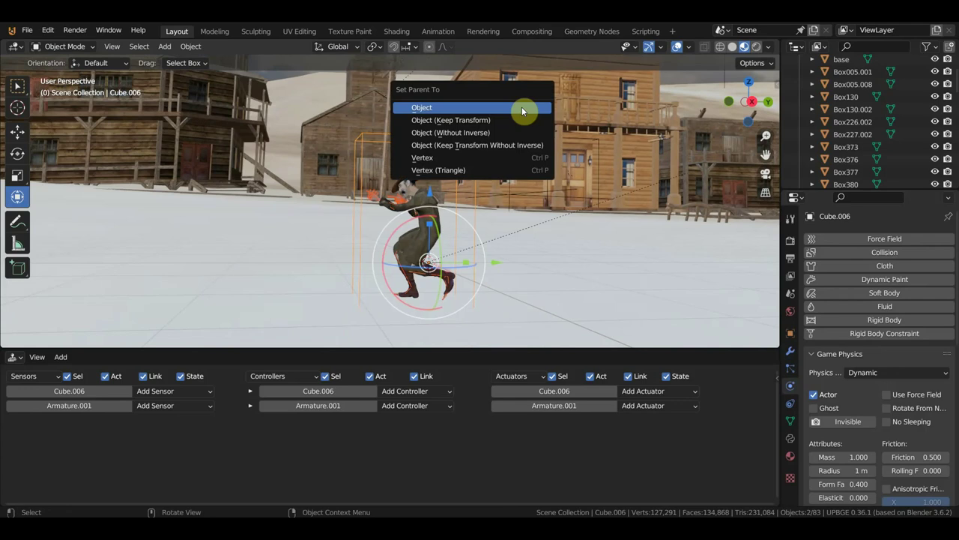
left_click(522, 109)
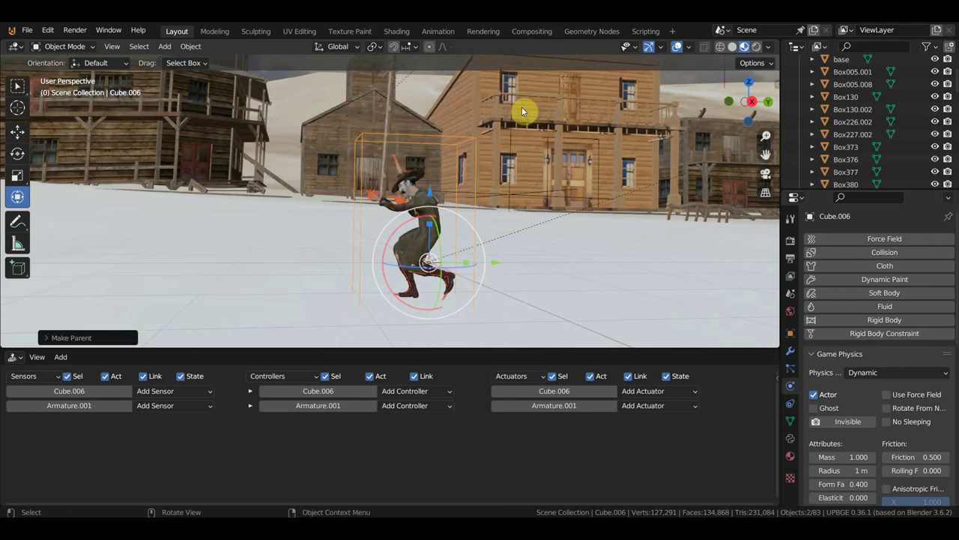
left_click(474, 139)
scroll(862, 141, "up", 2)
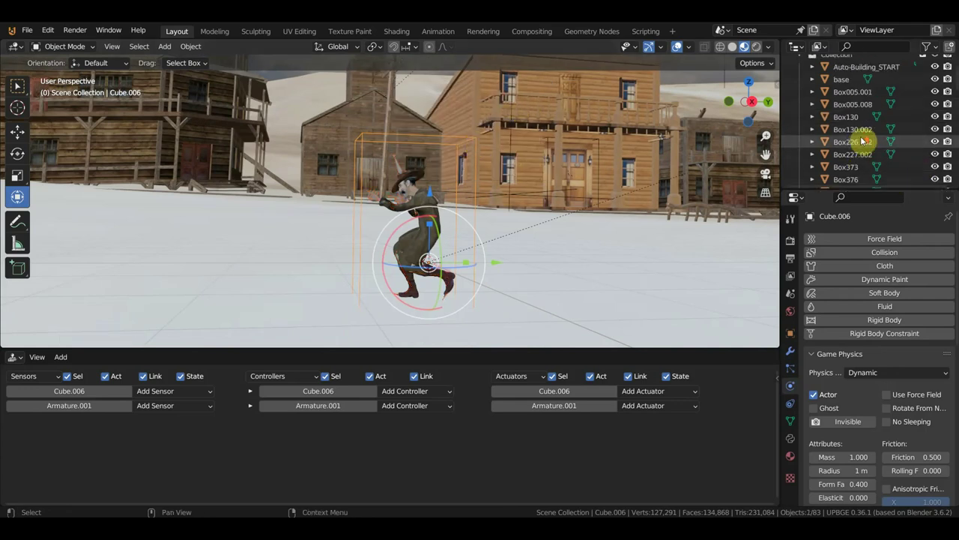
scroll(862, 141, "down", 3)
scroll(862, 142, "down", 4)
scroll(863, 144, "down", 4)
scroll(863, 147, "down", 4)
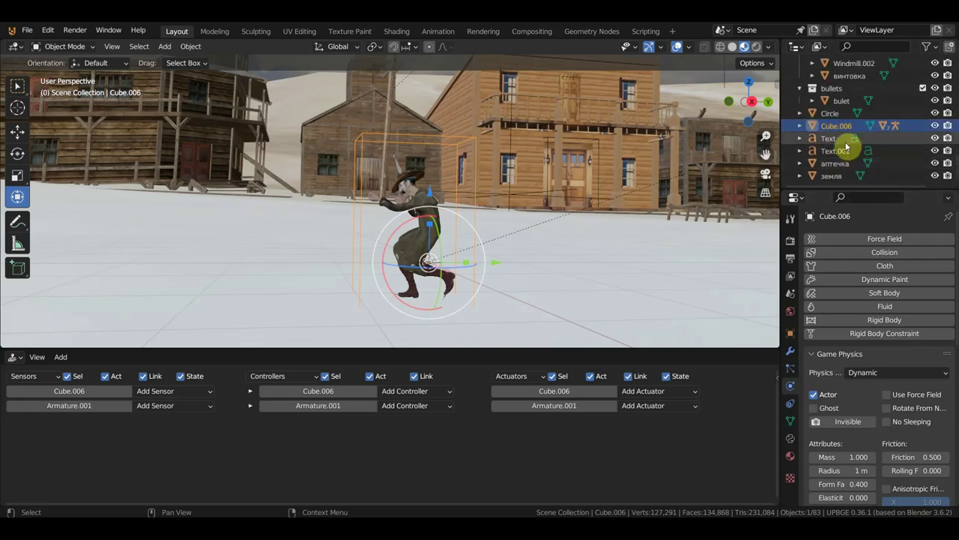
Rename Cube.006 to 'hitboks2' and enlarge the logic editor area below the 3D view.
double_click(843, 127)
type("hitboks2")
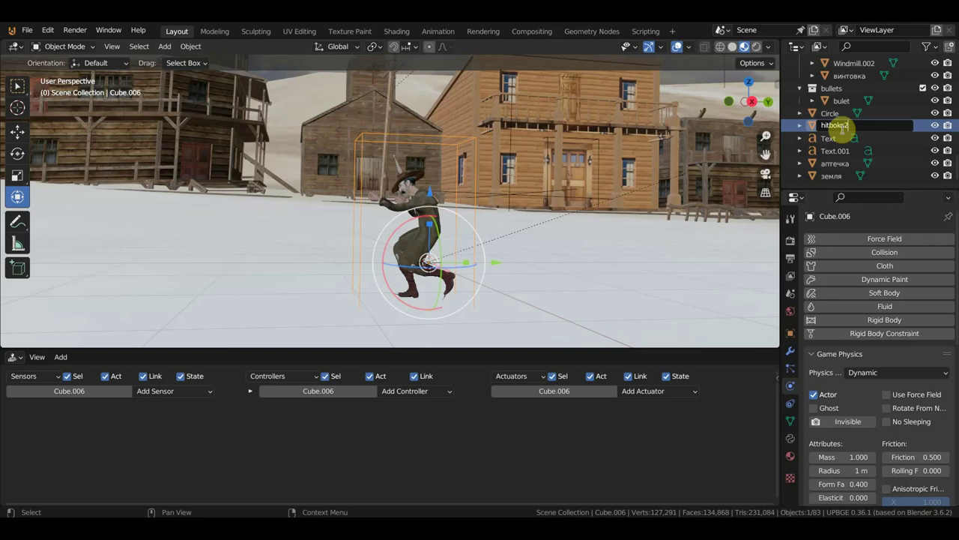
key("Return")
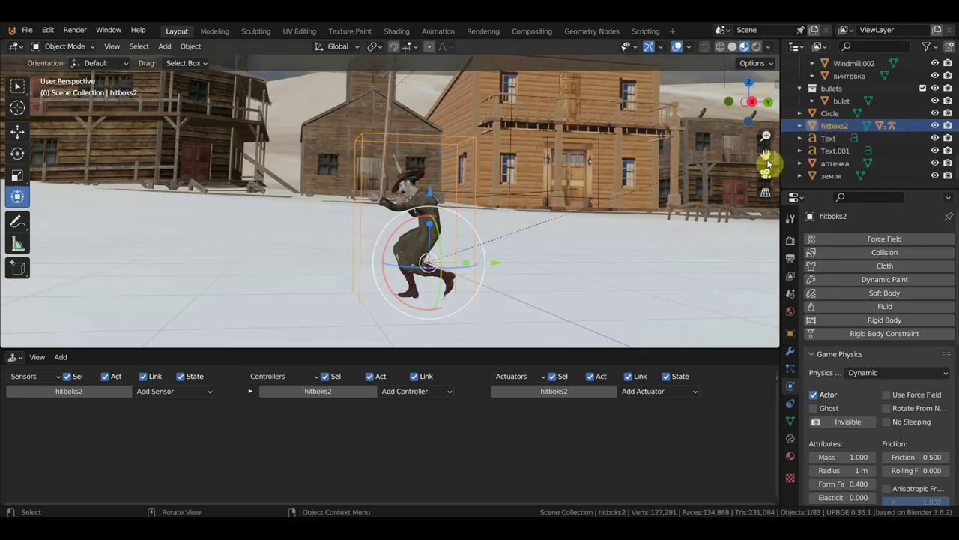
middle_click_drag(377, 230, 583, 219)
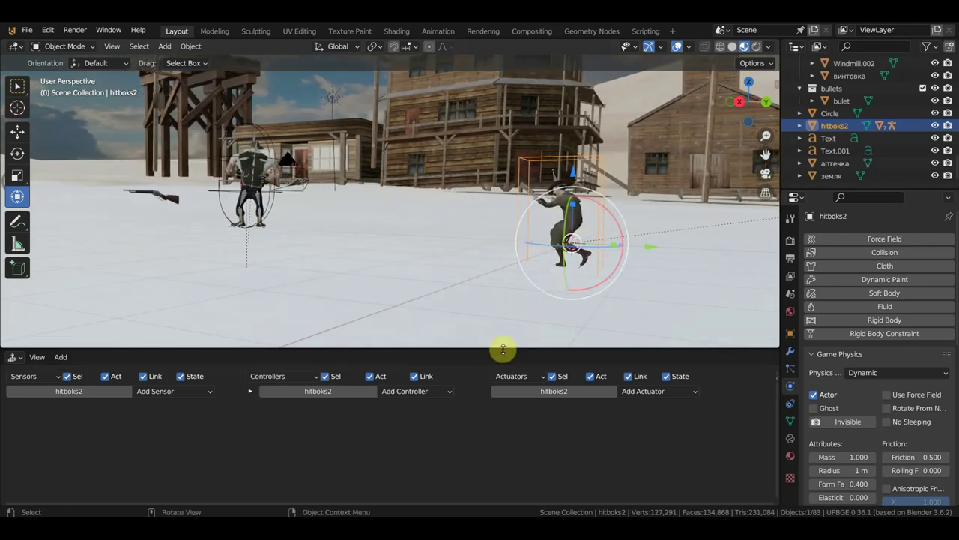
left_click_drag(502, 354, 517, 306)
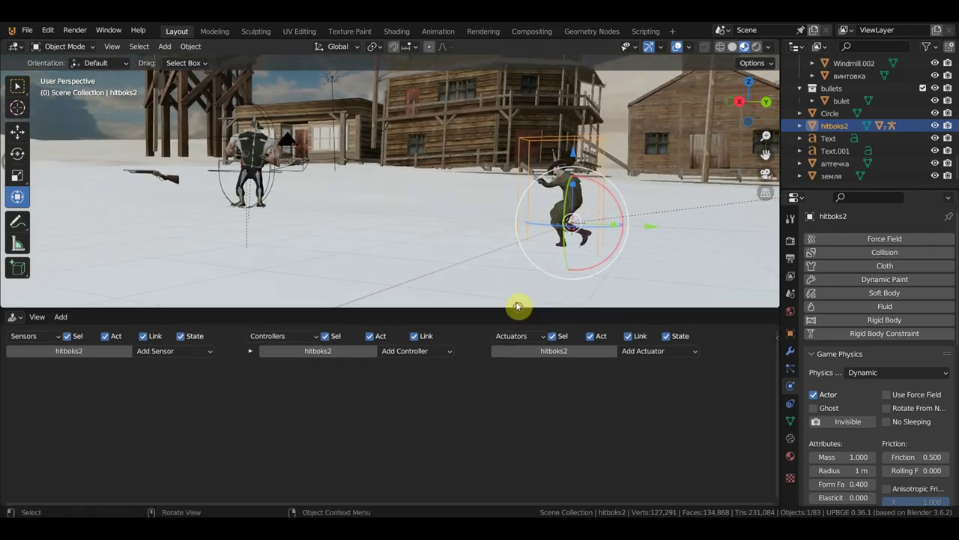
mouse_move(555, 268)
middle_mouse_down()
mouse_move(582, 267)
mouse_move(574, 267)
middle_mouse_up()
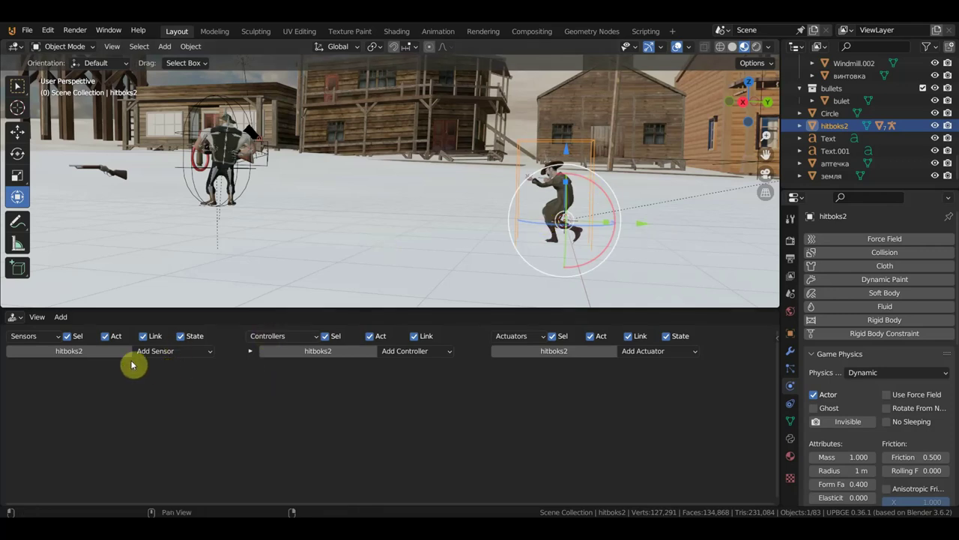
Add an Always sensor and an Xor controller to hitboks2 and link them.
left_click(169, 354)
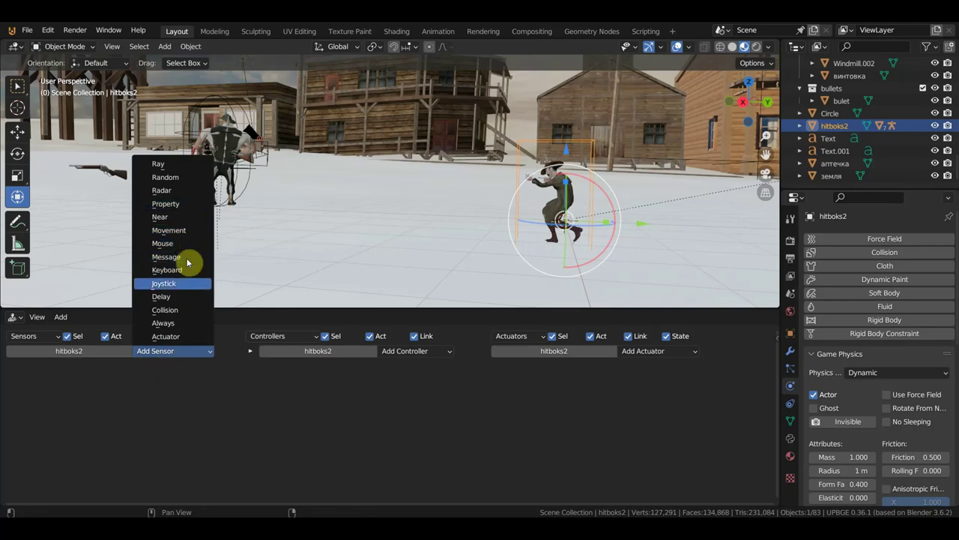
left_click(177, 326)
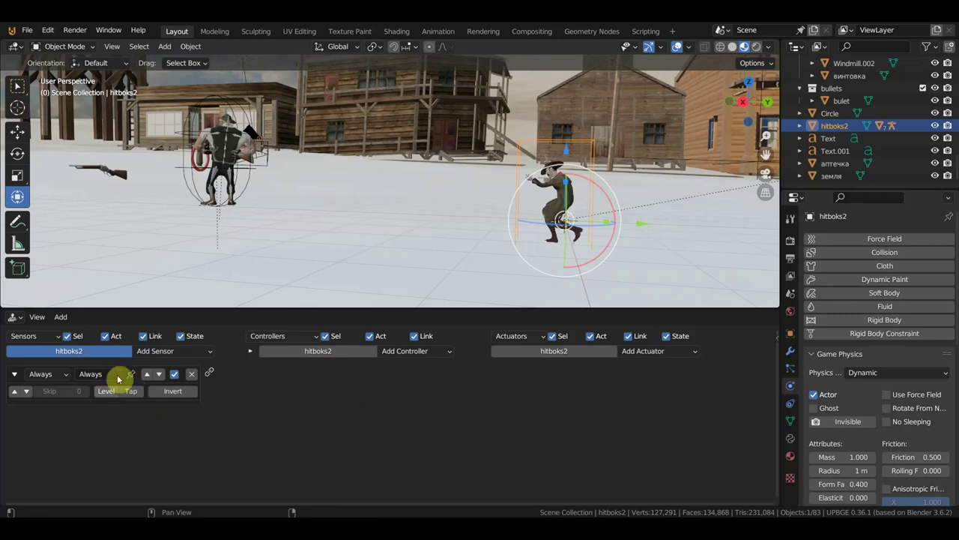
left_click(405, 351)
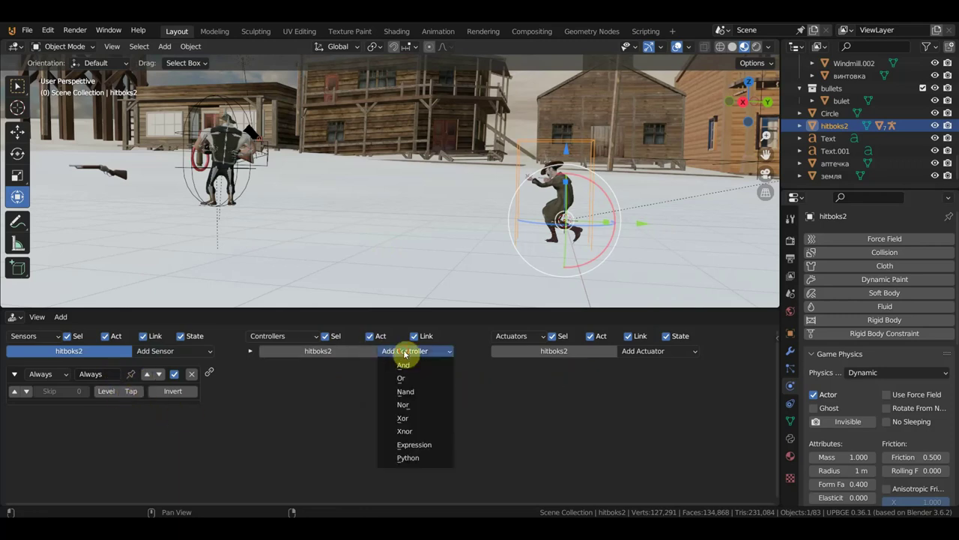
left_click(411, 420)
left_click_drag(210, 372, 252, 373)
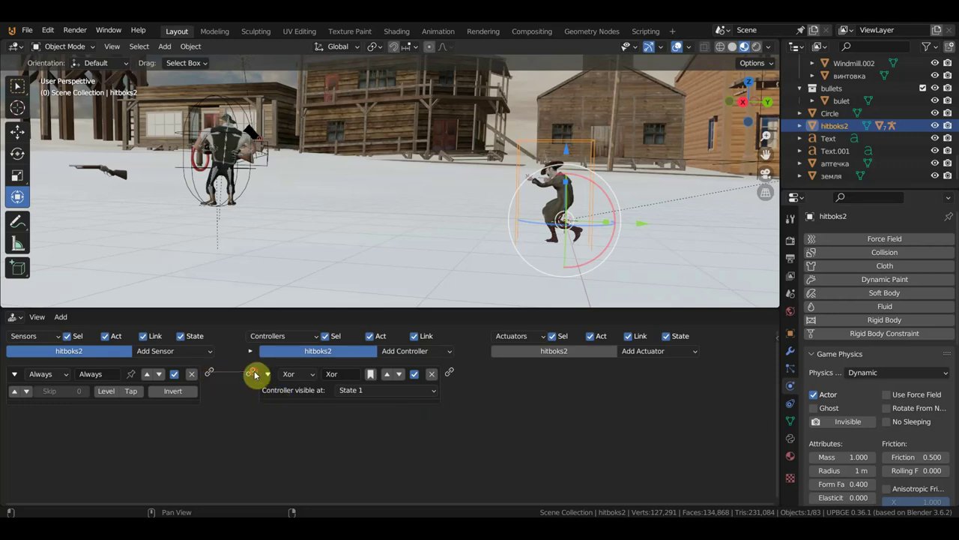
Add a Steering actuator wired from the Xor controller, targeting Cube.003.
left_click(647, 352)
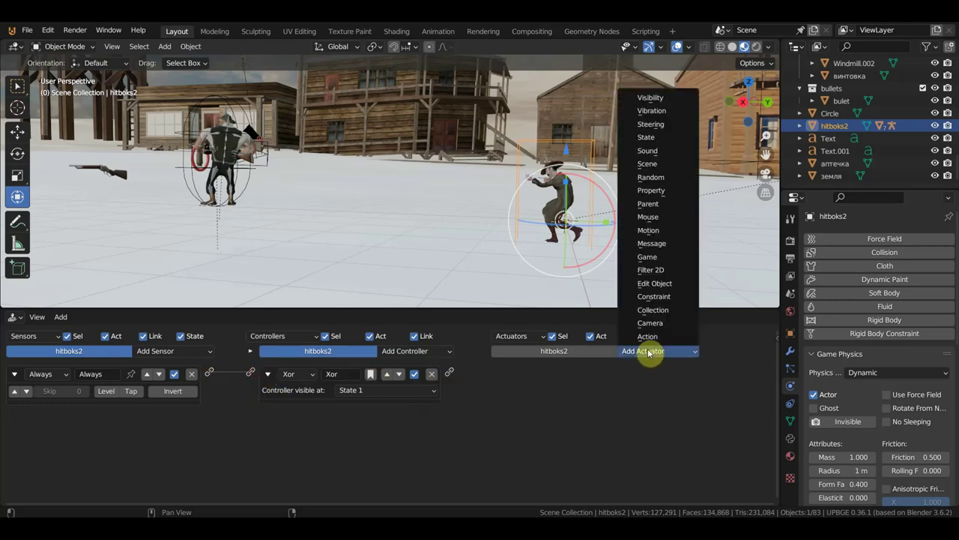
left_click(669, 125)
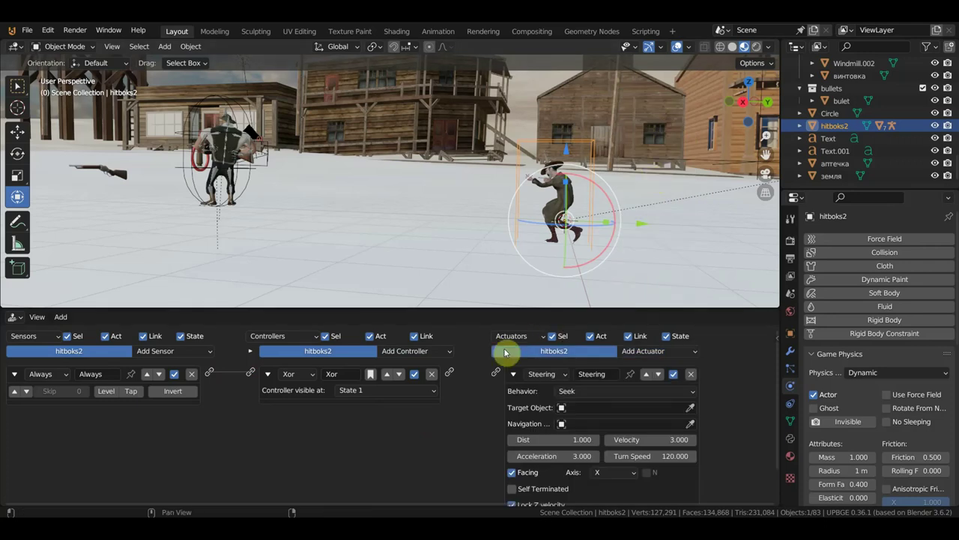
left_click_drag(450, 372, 494, 376)
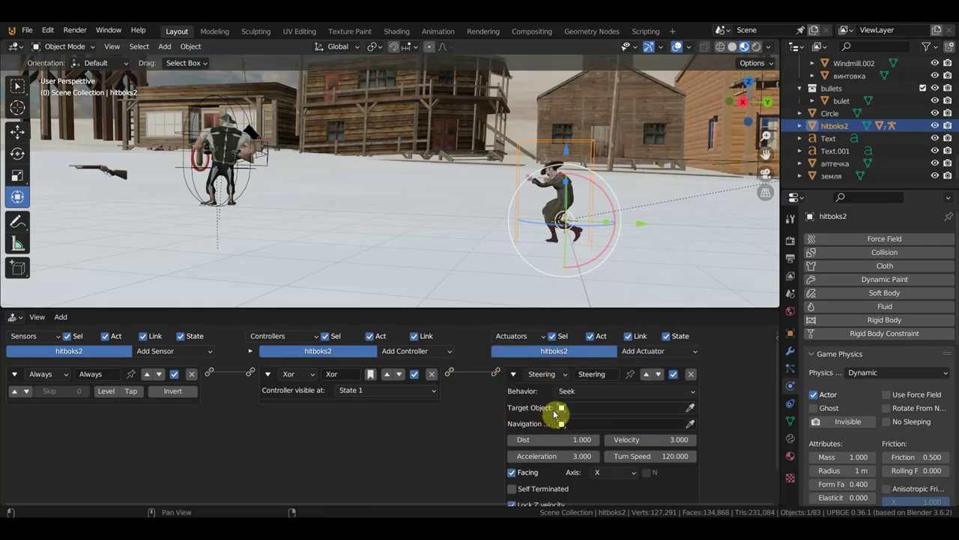
left_click(690, 407)
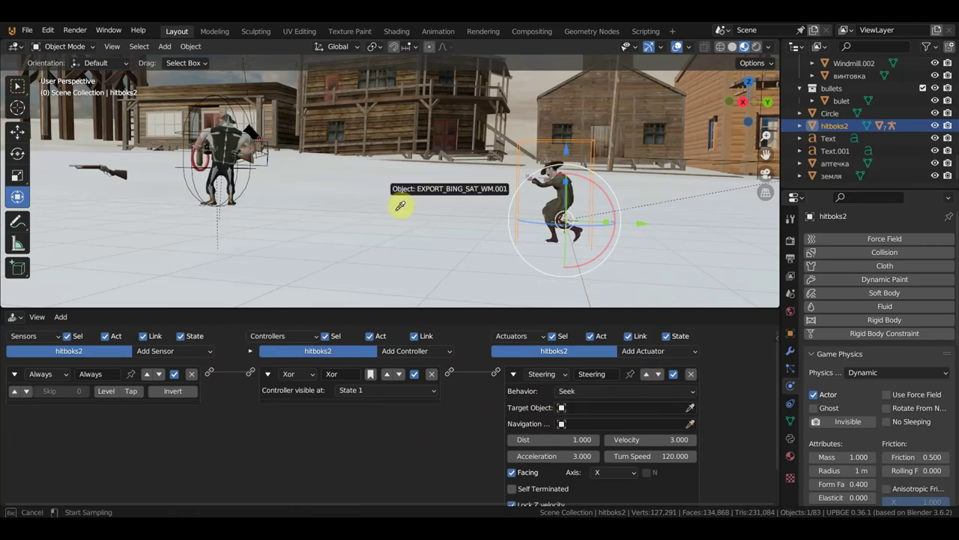
left_click(252, 172)
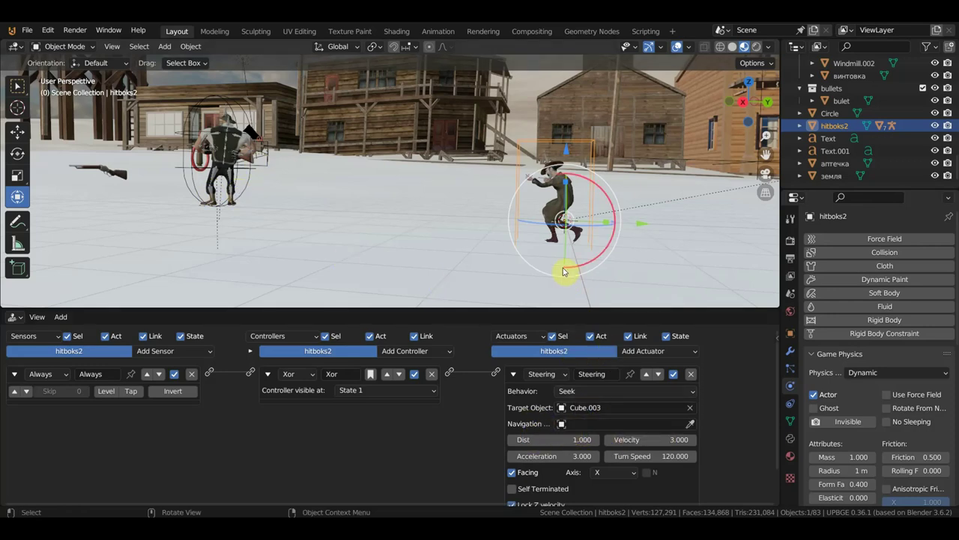
mouse_move(567, 272)
middle_mouse_down()
mouse_move(622, 269)
mouse_move(548, 226)
middle_mouse_up()
Switch to the top-down view and select the земля ground plane.
key("KP_8")
key("KP_8")
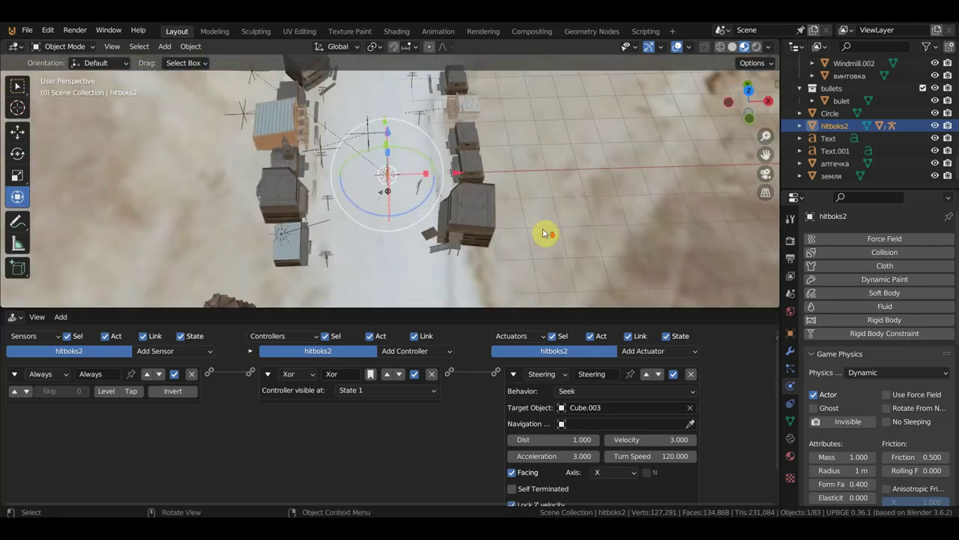
key("KP_8")
key("KP_8")
left_click(604, 193)
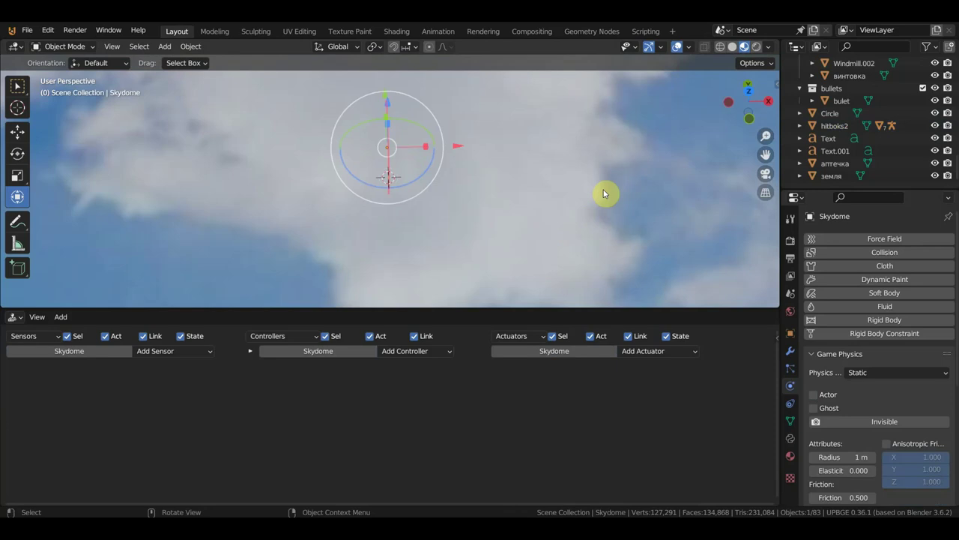
key("KP_2")
key("KP_2")
key("KP_2")
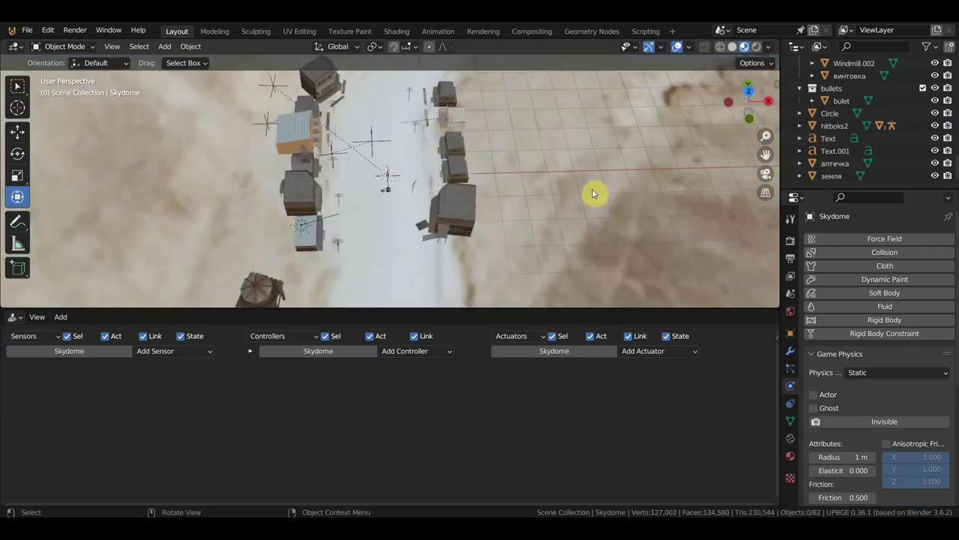
key("KP_7")
scroll(338, 195, "down", 2)
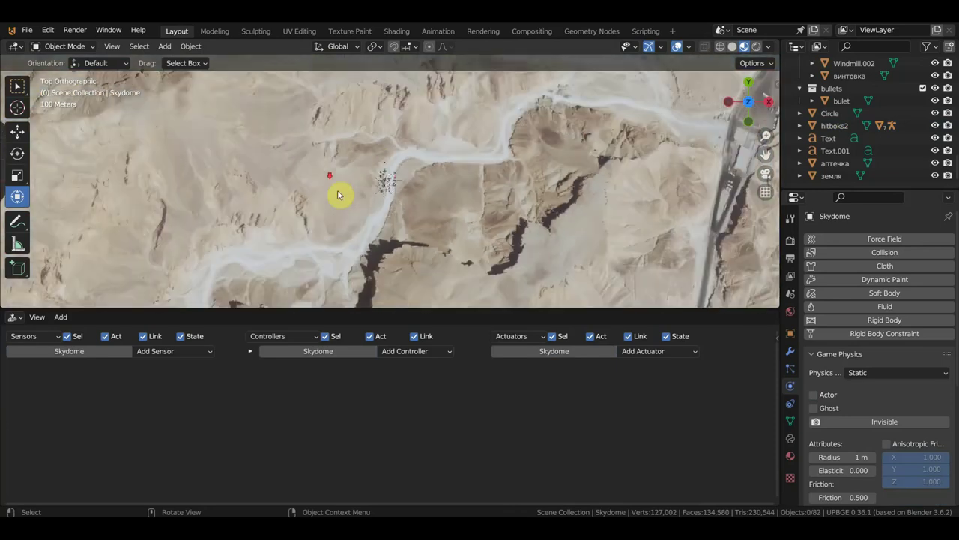
scroll(371, 181, "down", 3)
scroll(372, 180, "up", 3)
left_click(602, 169)
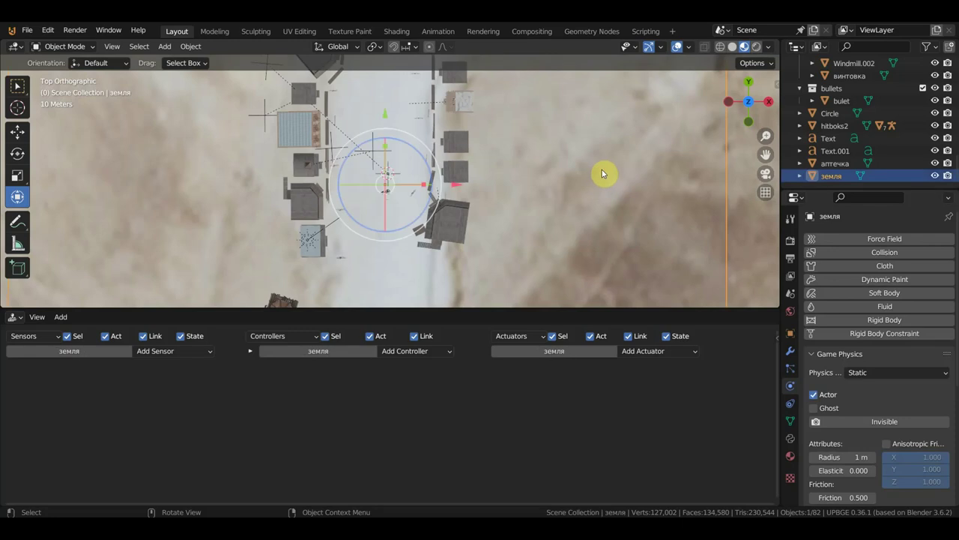
Enter Edit Mode on the ground plane, select a corner vertex, and return to Object Mode.
left_click(48, 32)
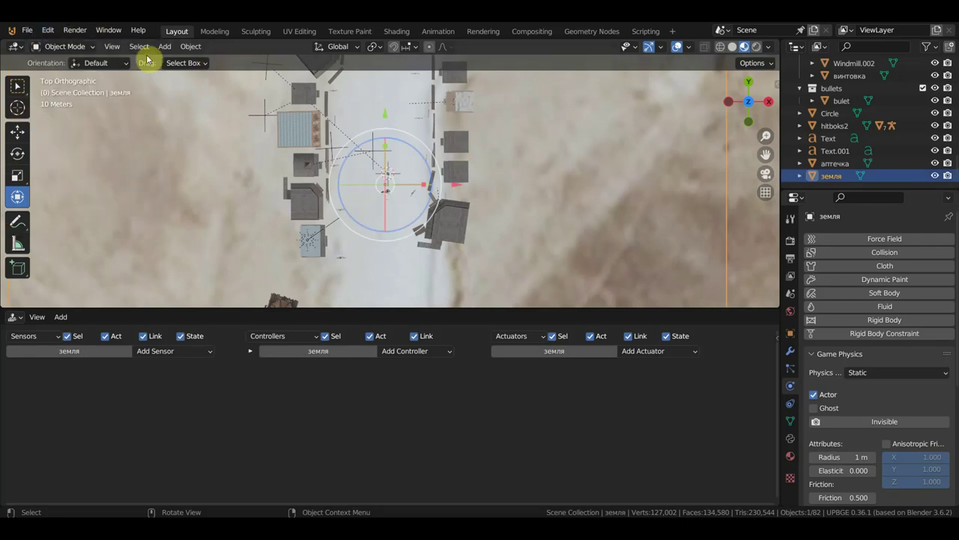
left_click(66, 46)
left_click(66, 72)
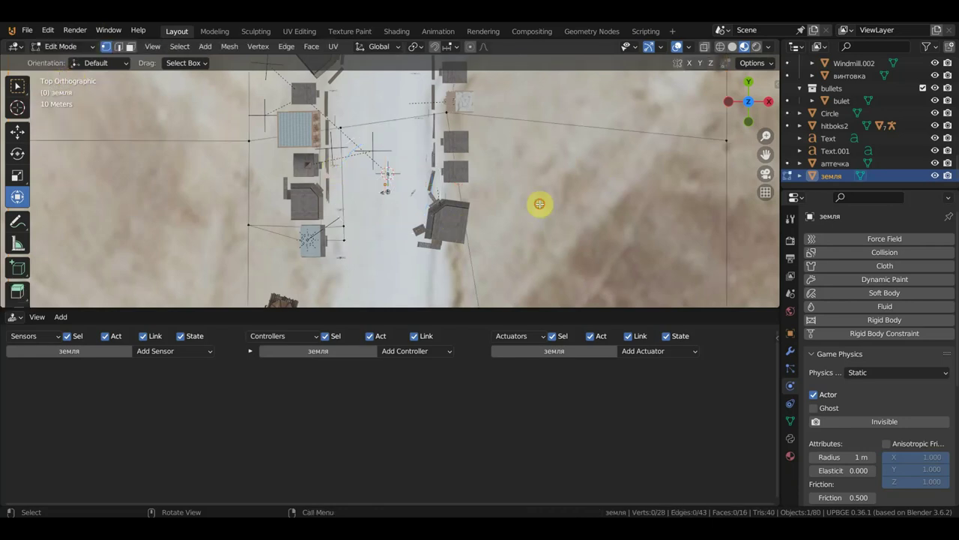
scroll(540, 204, "down", 5)
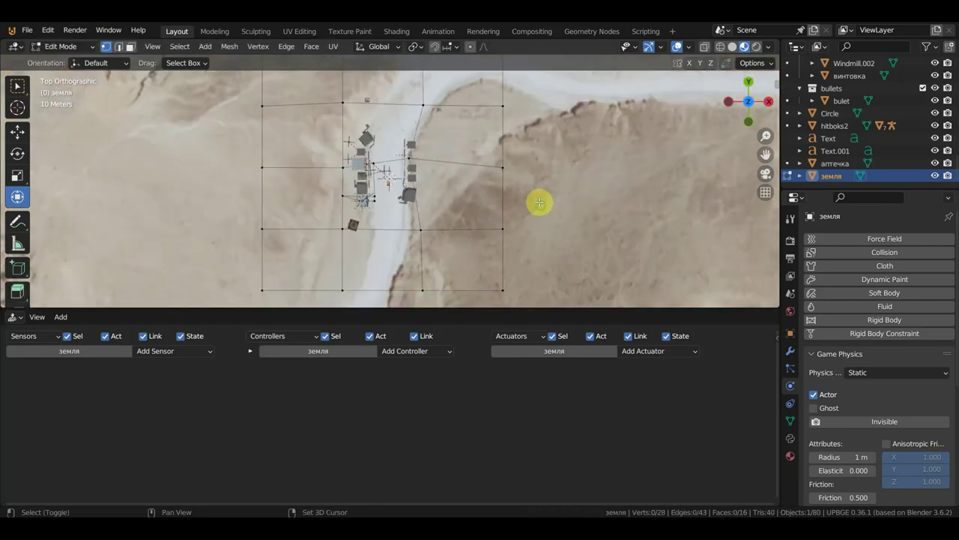
scroll(546, 232, "up", 1, "shift")
scroll(550, 245, "down", 2)
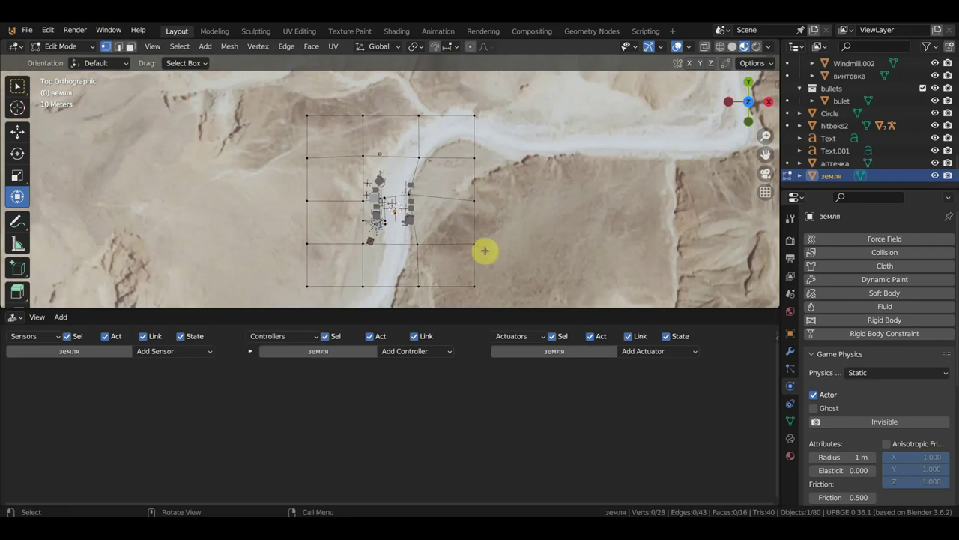
left_click(447, 246)
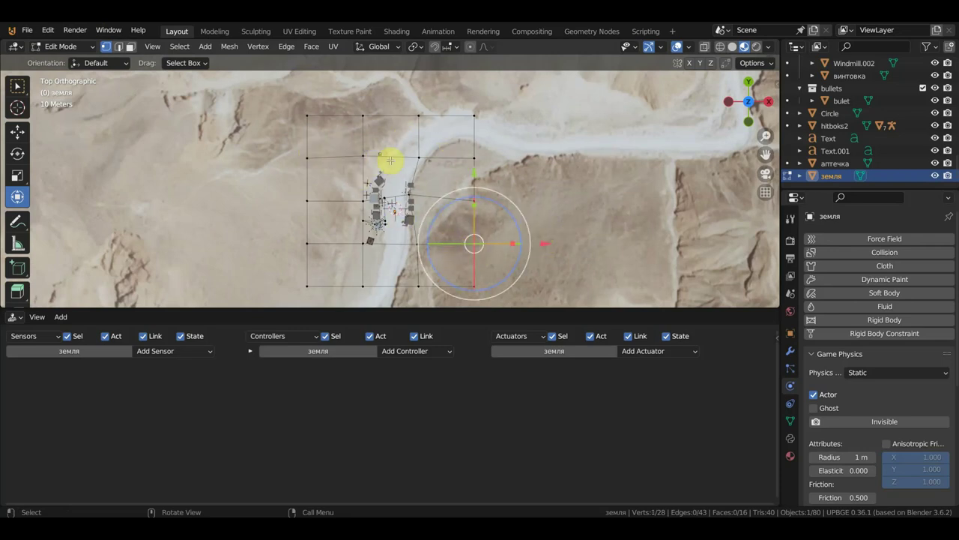
left_click(27, 30)
mouse_move(41, 47)
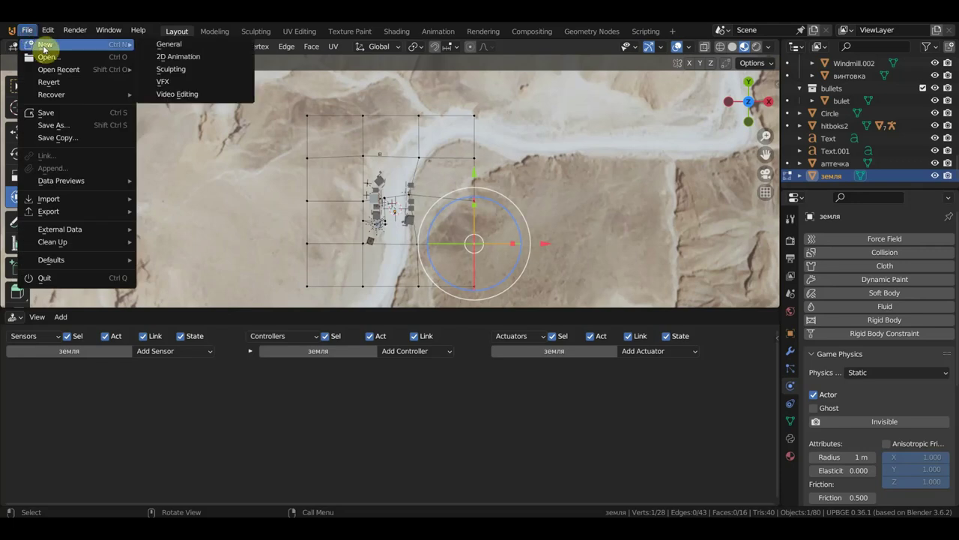
left_click(63, 47)
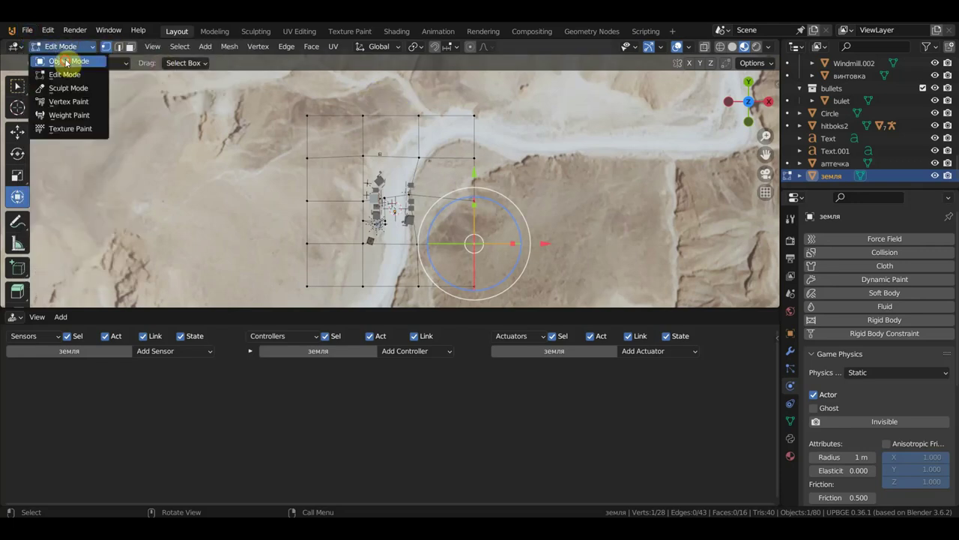
left_click(67, 61)
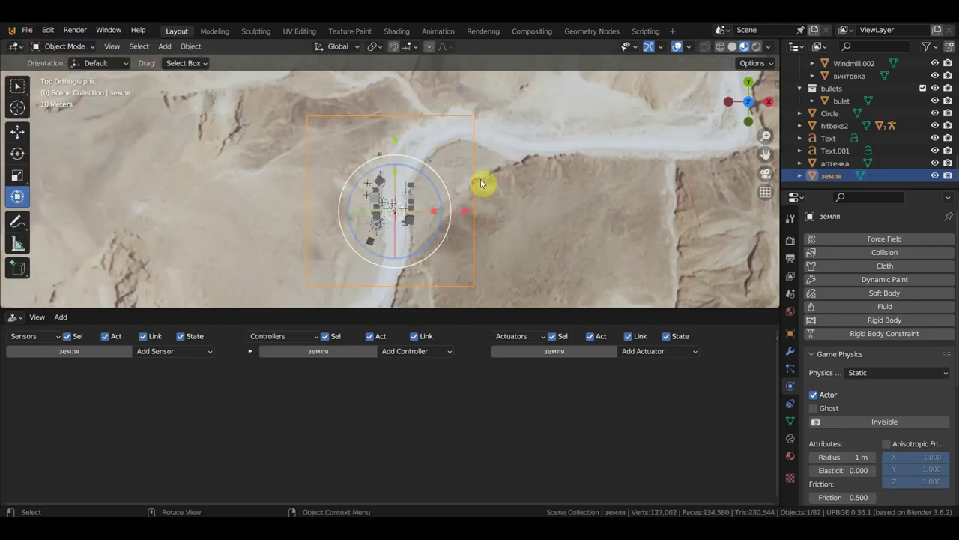
Reselect the земля ground plane and delete it.
scroll(499, 197, "down", 2)
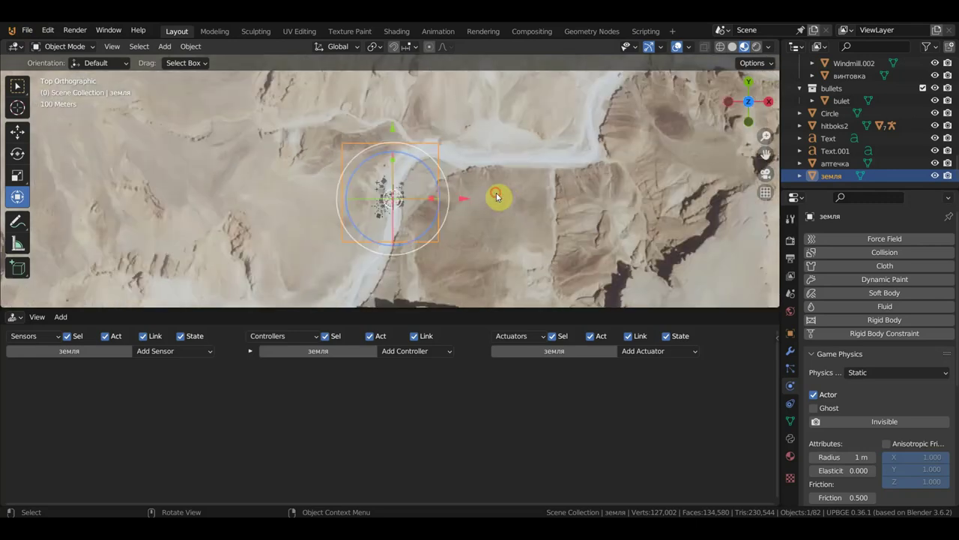
left_click(496, 196)
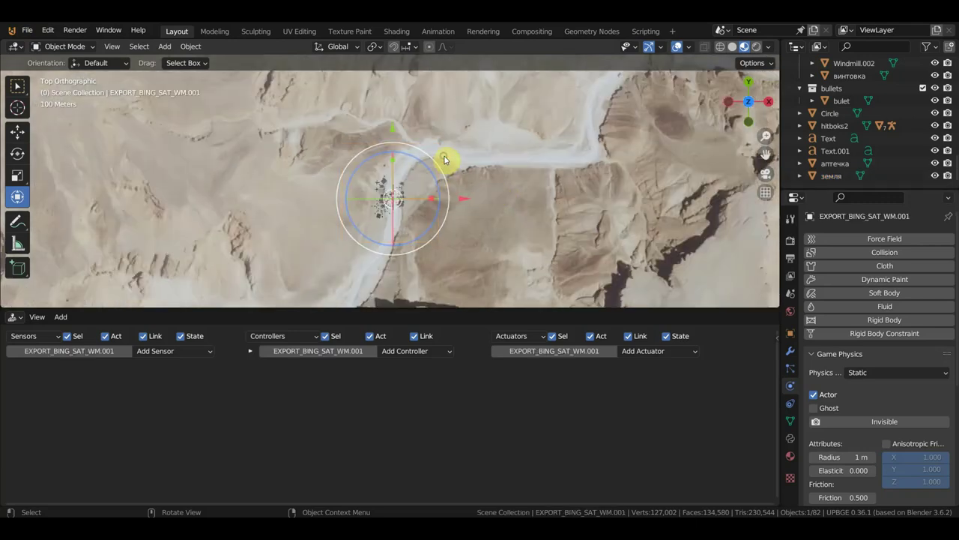
scroll(452, 167, "up", 3)
scroll(457, 171, "up", 3)
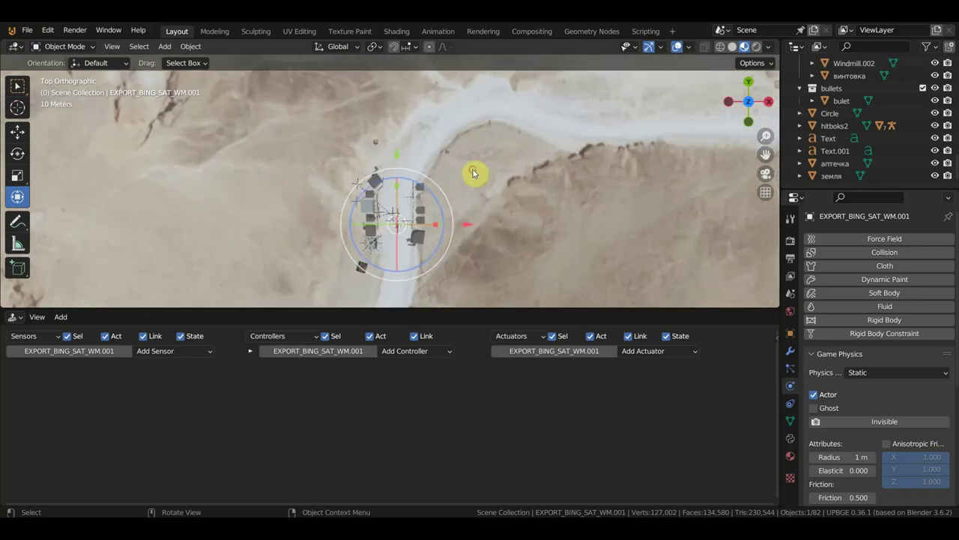
left_click(475, 172)
scroll(480, 198, "down", 3)
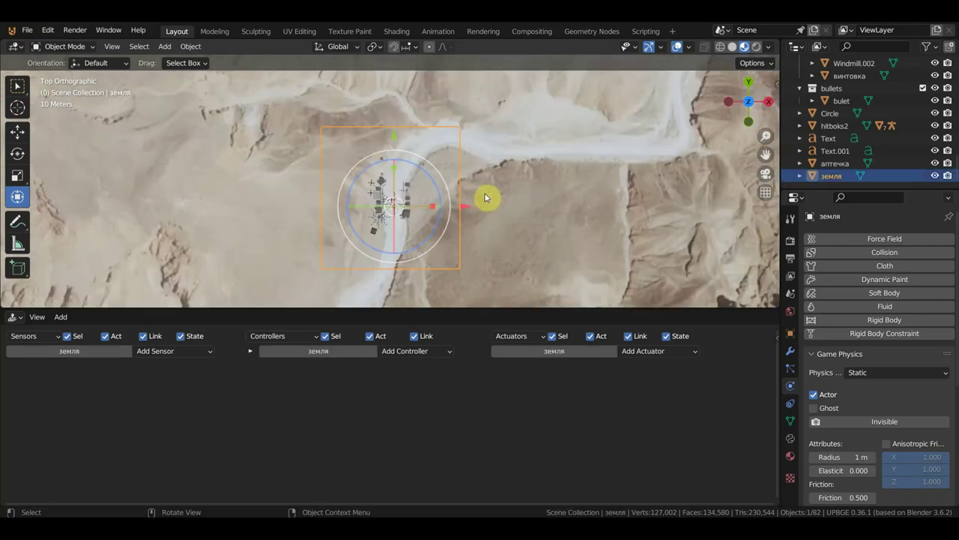
key("Delete")
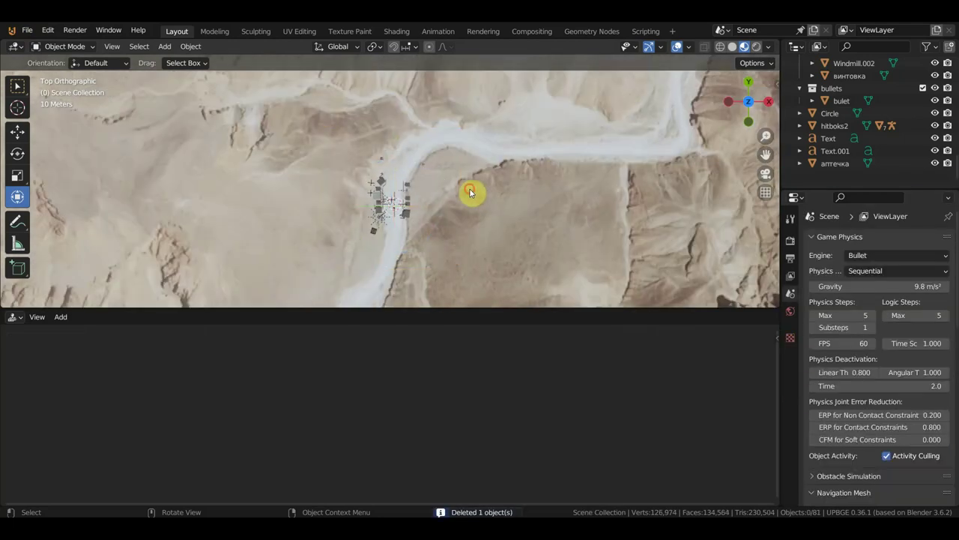
Put the satellite terrain into Edit Mode and circle-select the vertices under the town.
left_click(470, 193)
left_click(63, 48)
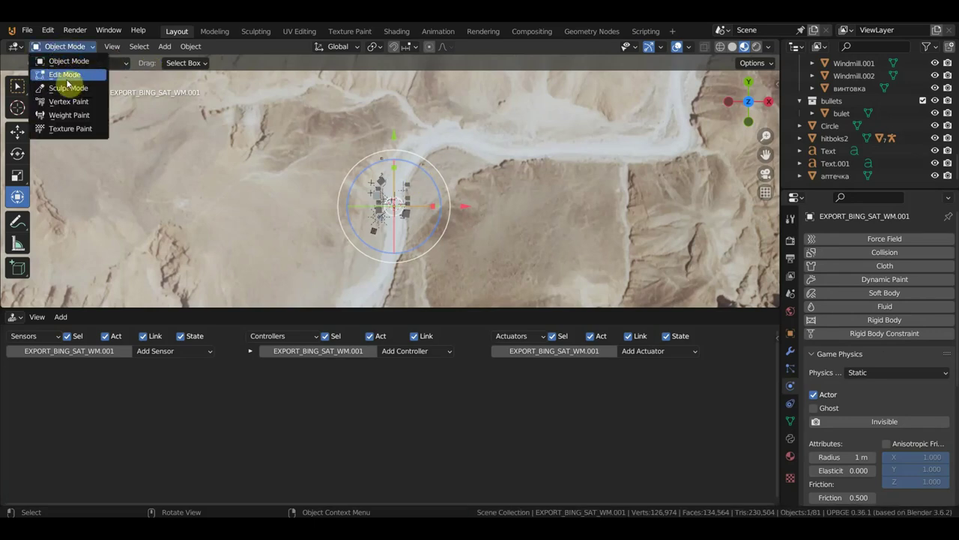
left_click(69, 76)
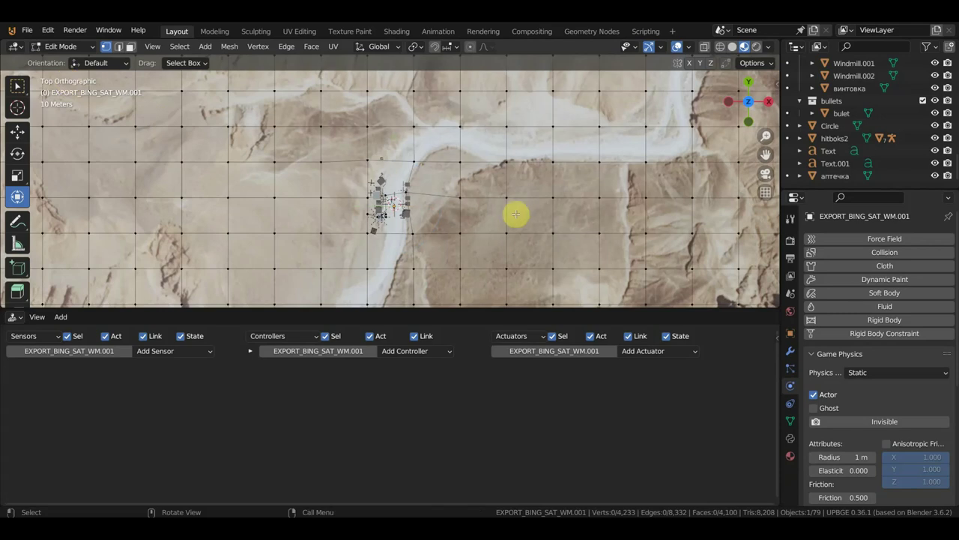
key("c")
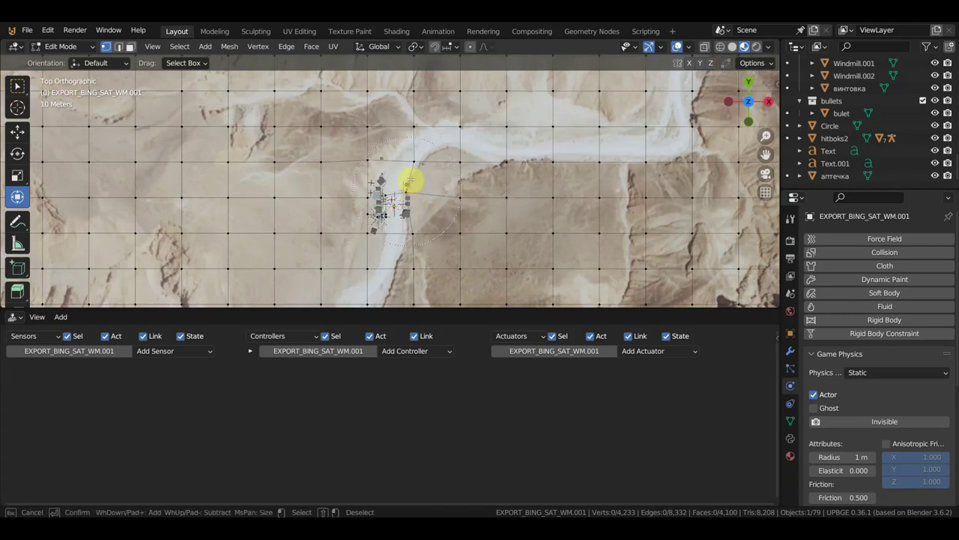
left_click(389, 193)
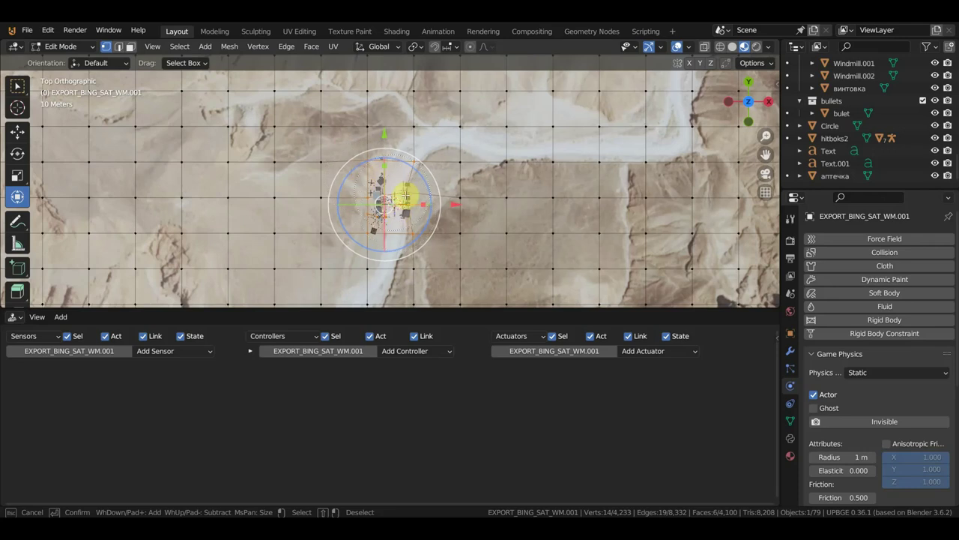
key("Escape")
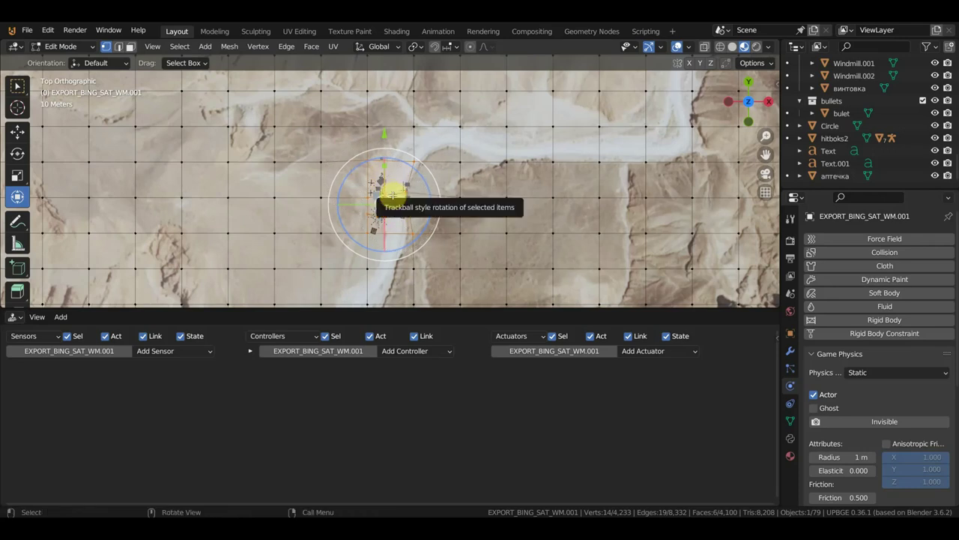
scroll(406, 203, "up", 4)
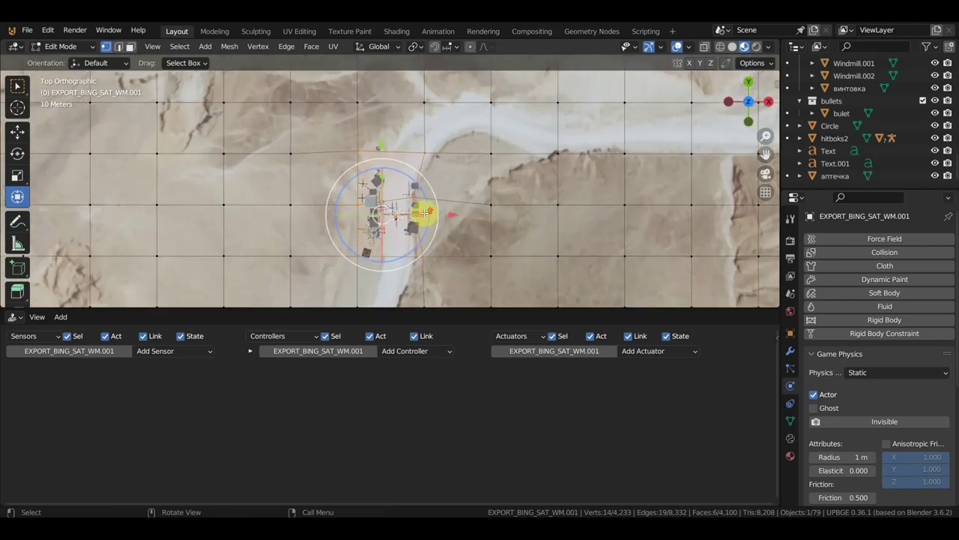
scroll(442, 198, "down", 3)
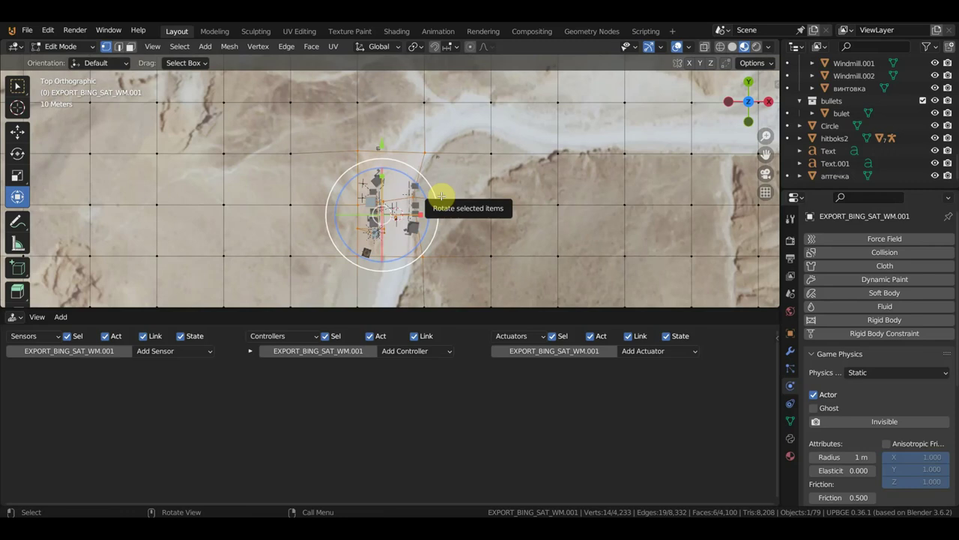
Duplicate the selected vertices in place, separate them into a new object, and return to Object Mode.
key("shift+d")
right_click(441, 196)
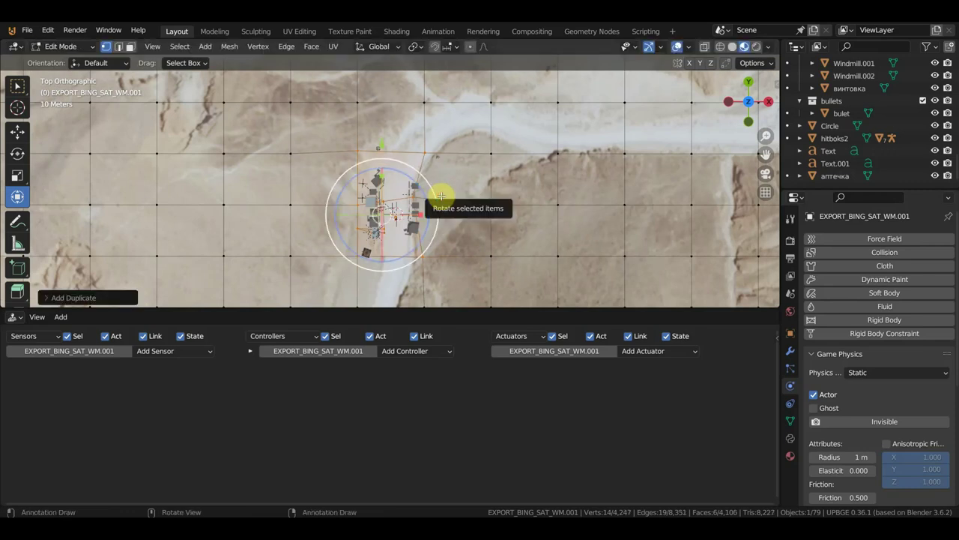
key("p")
left_click(442, 196)
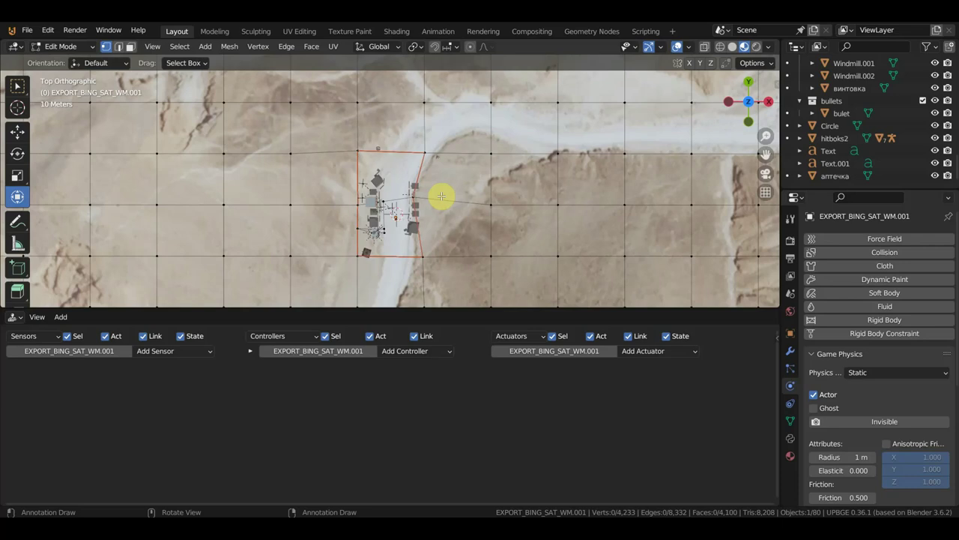
scroll(385, 187, "up", 2)
scroll(397, 188, "up", 2)
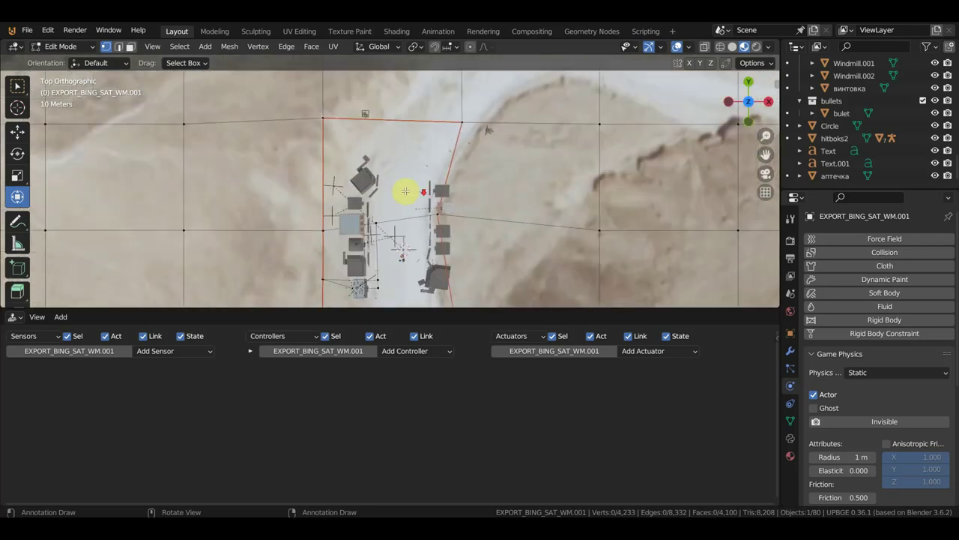
scroll(405, 191, "down", 1)
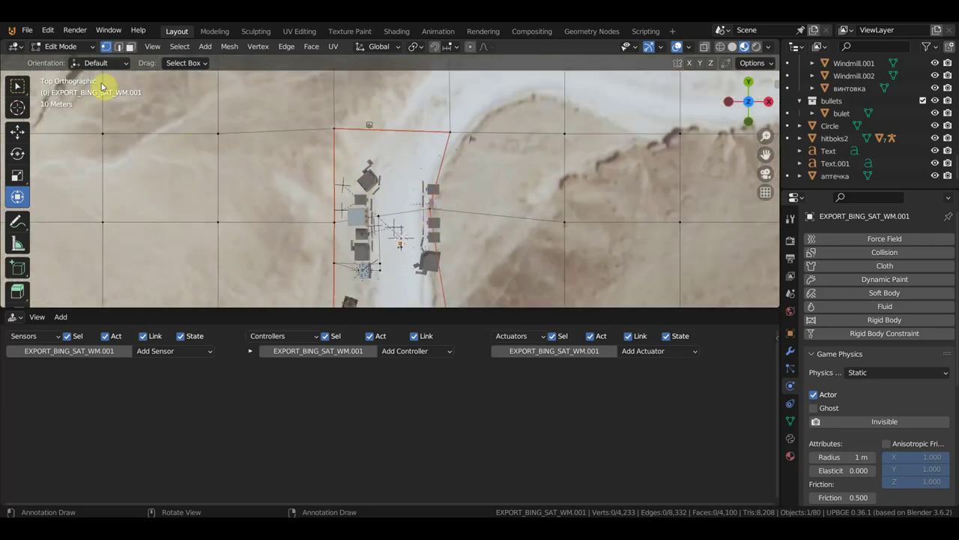
left_click(54, 48)
left_click(66, 60)
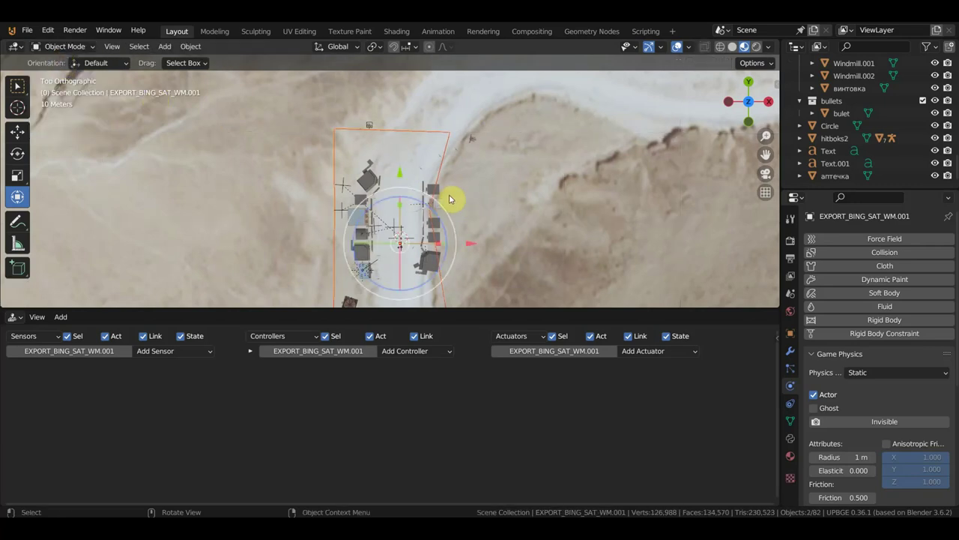
scroll(412, 172, "down", 1)
middle_click_drag(423, 172, 429, 158, "shift")
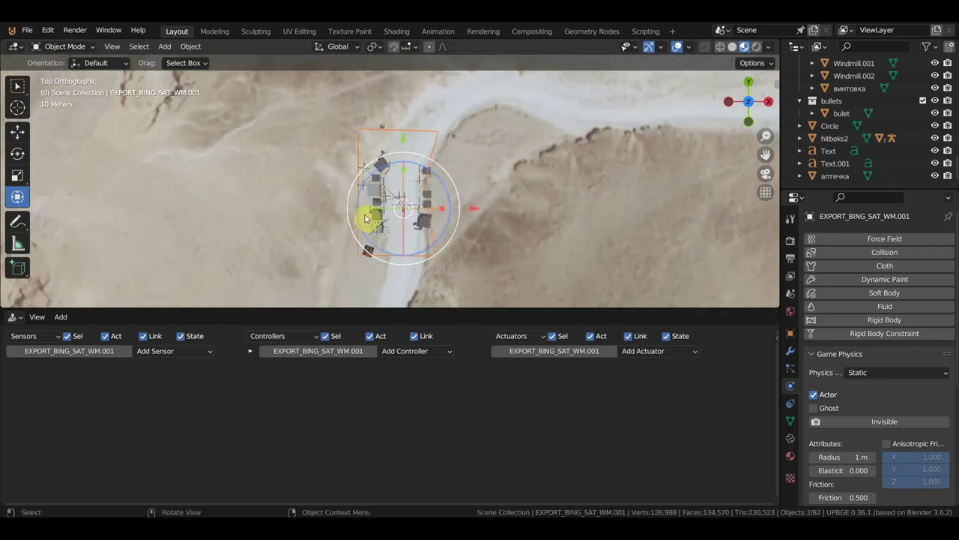
scroll(397, 208, "up", 5)
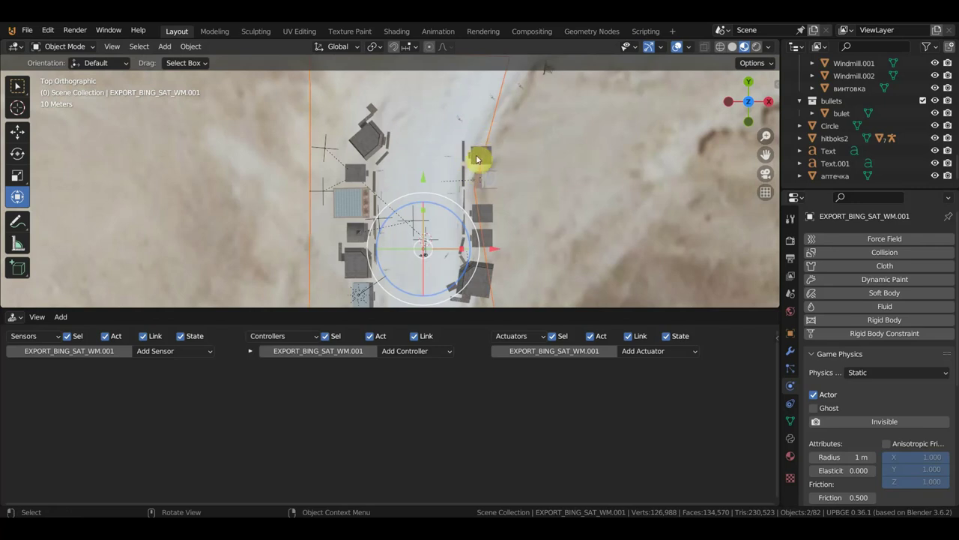
scroll(342, 154, "up", 2)
mouse_move(342, 155)
middle_mouse_down()
mouse_move(379, 107)
mouse_move(413, 129)
middle_mouse_up()
scroll(454, 155, "down", 3)
scroll(469, 176, "up", 3)
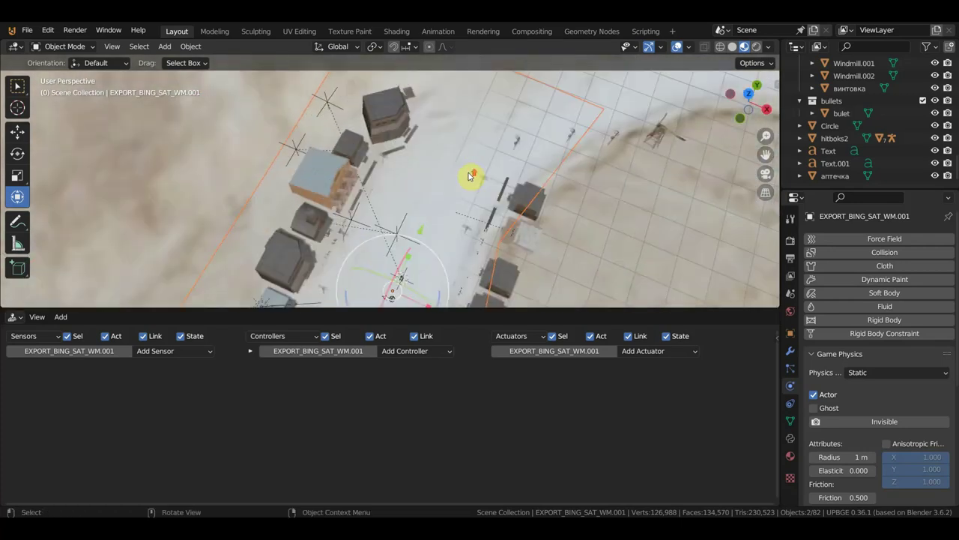
mouse_move(468, 176)
middle_mouse_down()
mouse_move(502, 179)
mouse_move(478, 162)
middle_mouse_up()
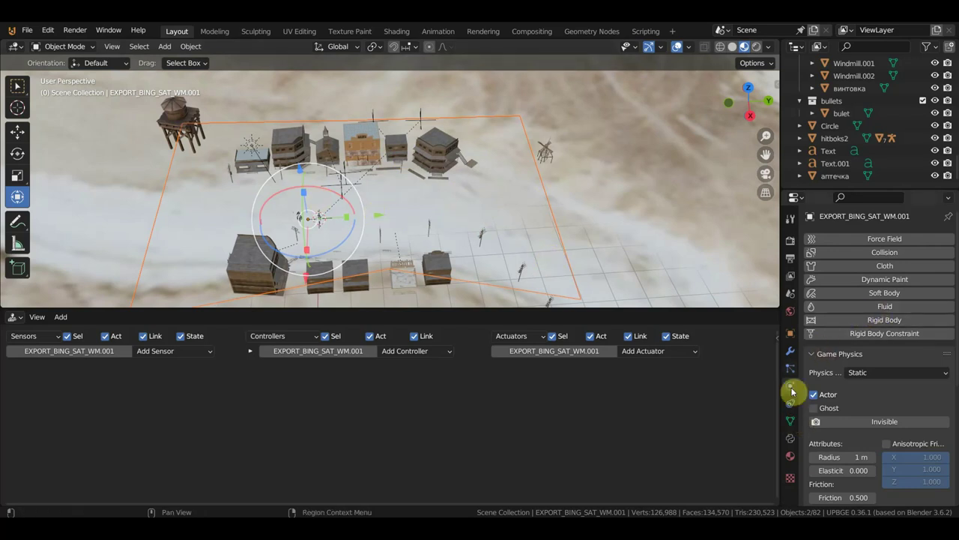
In the scene's game physics settings, build a Navigation Mesh from the terrain patch.
left_click(791, 294)
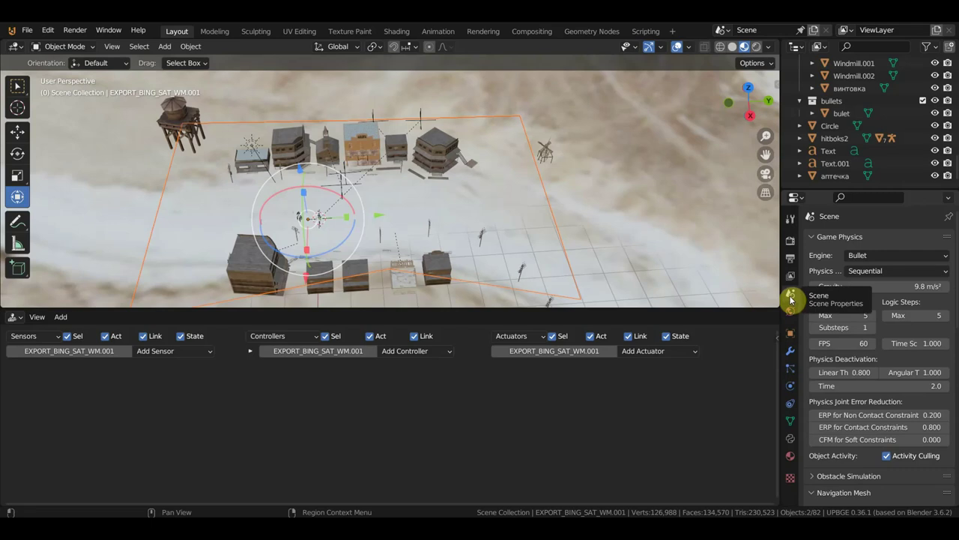
scroll(923, 436, "down", 3)
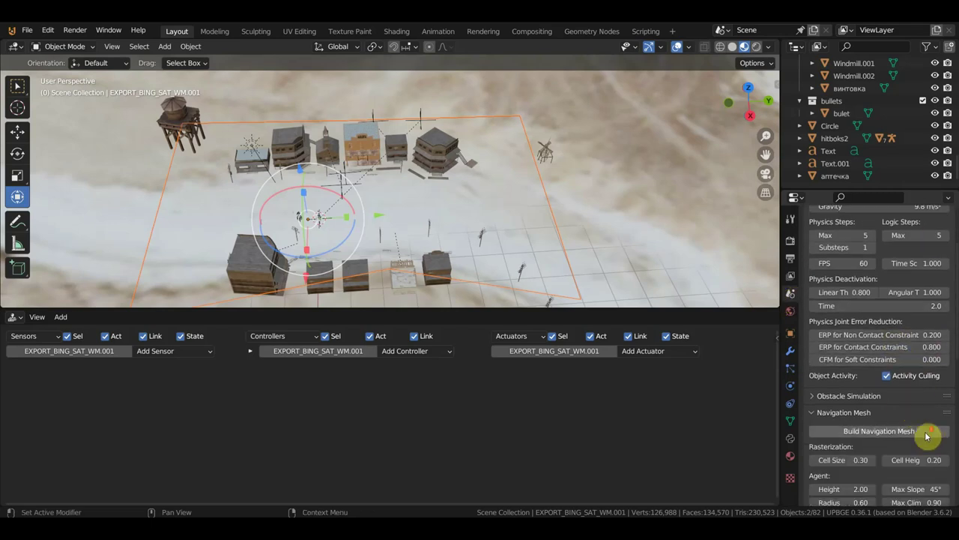
scroll(927, 436, "down", 1)
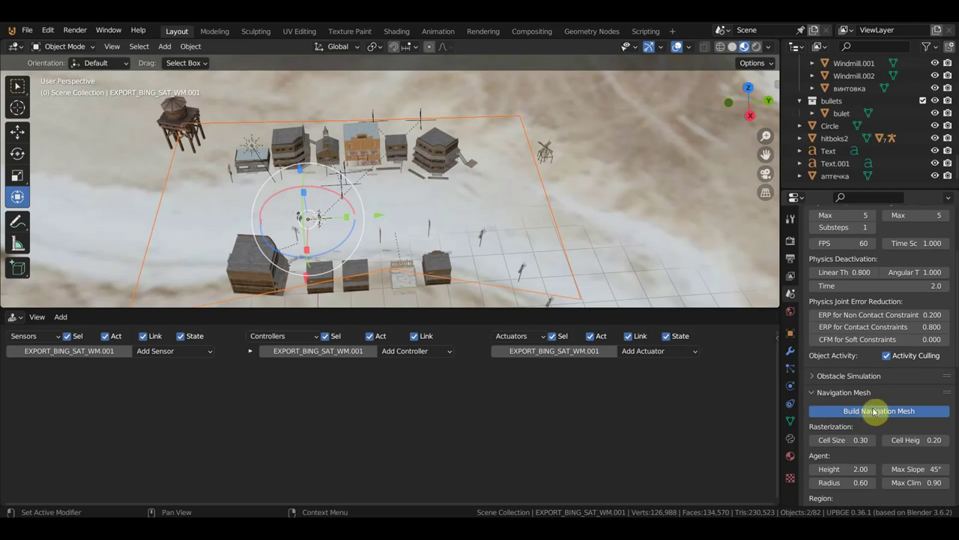
left_click(863, 412)
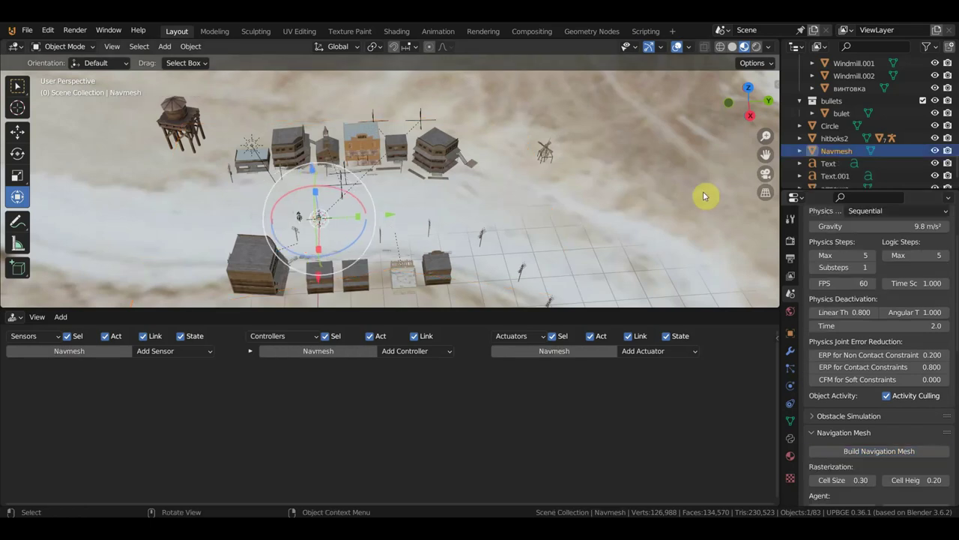
Orbit and zoom the viewport over the town until the enemy cowboy and its hitbox fill the view.
middle_click_drag(655, 302, 507, 200)
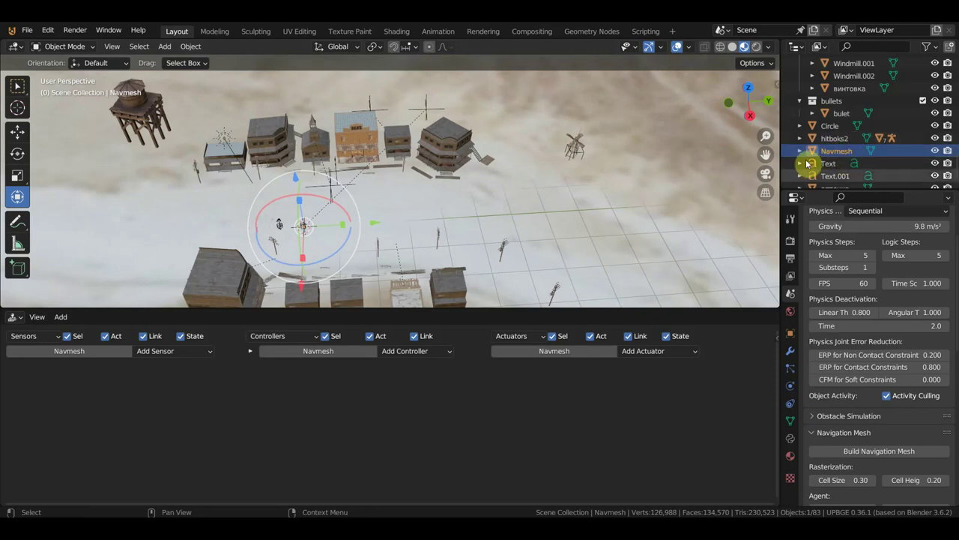
middle_click_drag(662, 214, 498, 229)
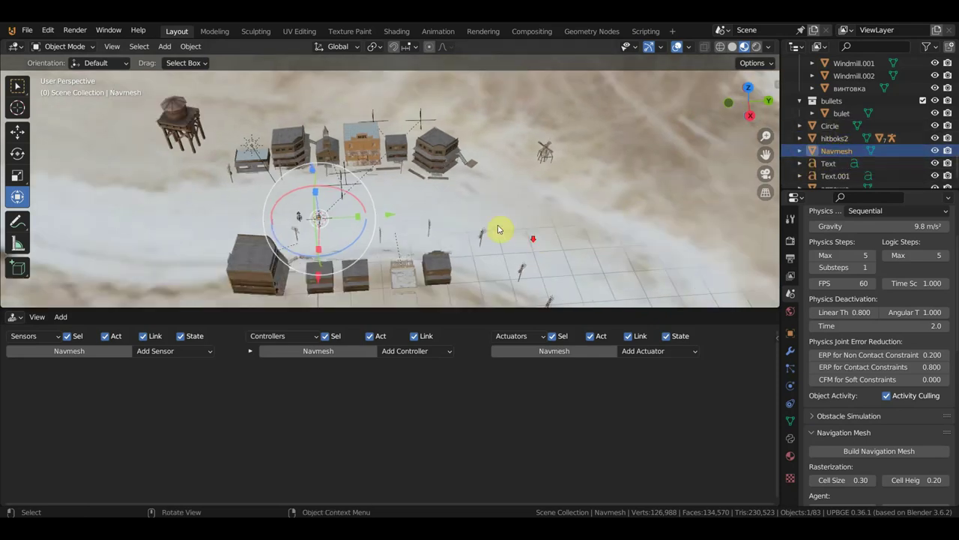
left_click(461, 203)
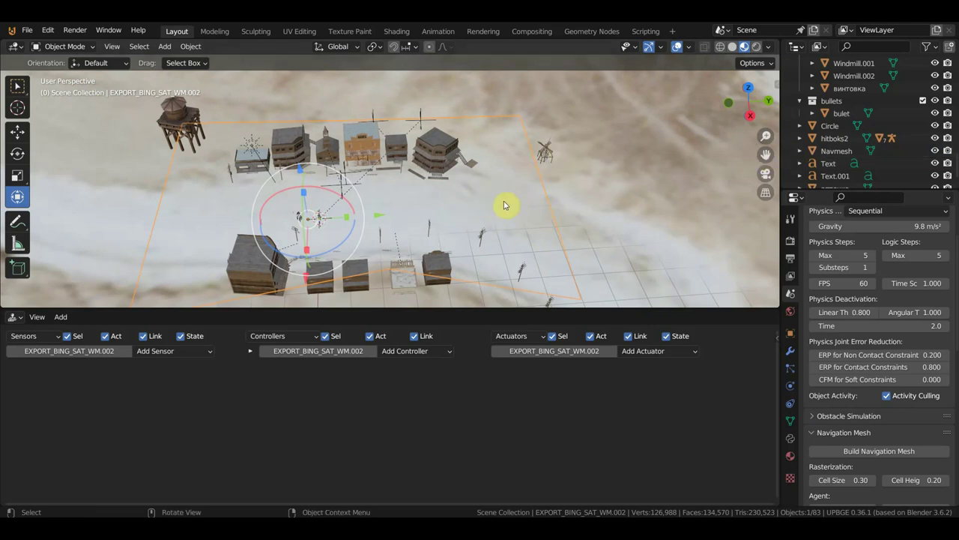
scroll(881, 152, "down", 1)
scroll(869, 158, "up", 2)
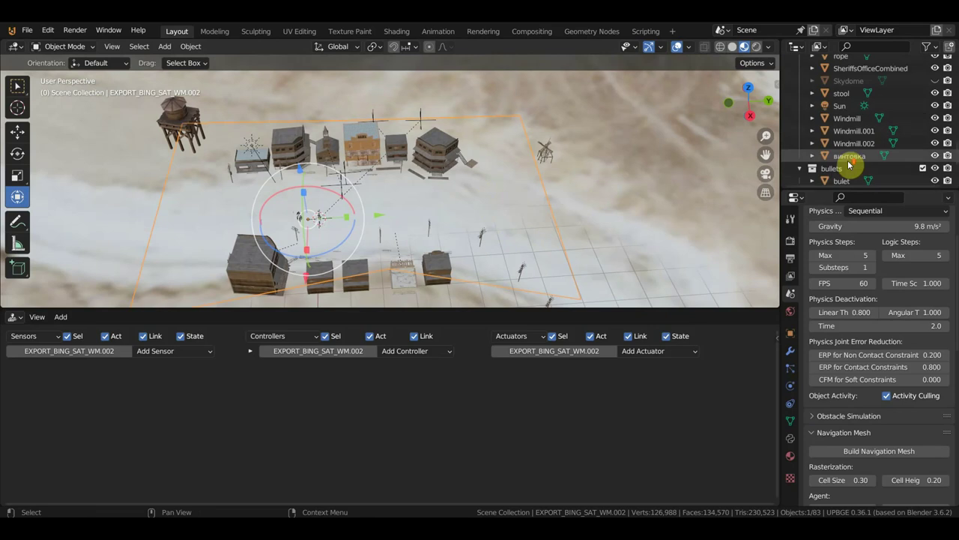
scroll(852, 160, "up", 2)
scroll(844, 162, "down", 2)
scroll(838, 166, "down", 2)
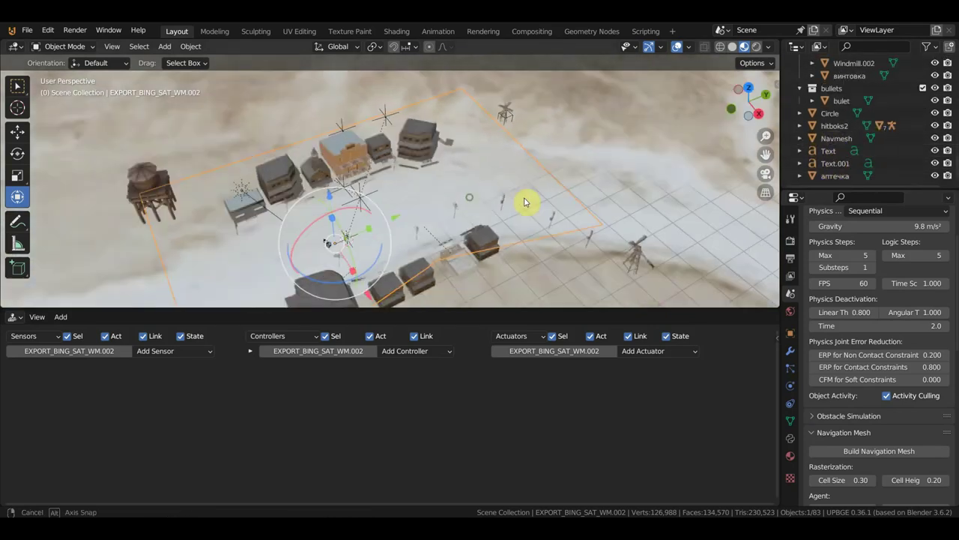
mouse_move(465, 200)
middle_mouse_down()
mouse_move(510, 184)
mouse_move(456, 177)
mouse_move(542, 100)
mouse_move(446, 120)
mouse_move(574, 212)
middle_mouse_up()
scroll(484, 183, "up", 3)
scroll(454, 172, "up", 2)
scroll(453, 167, "up", 2)
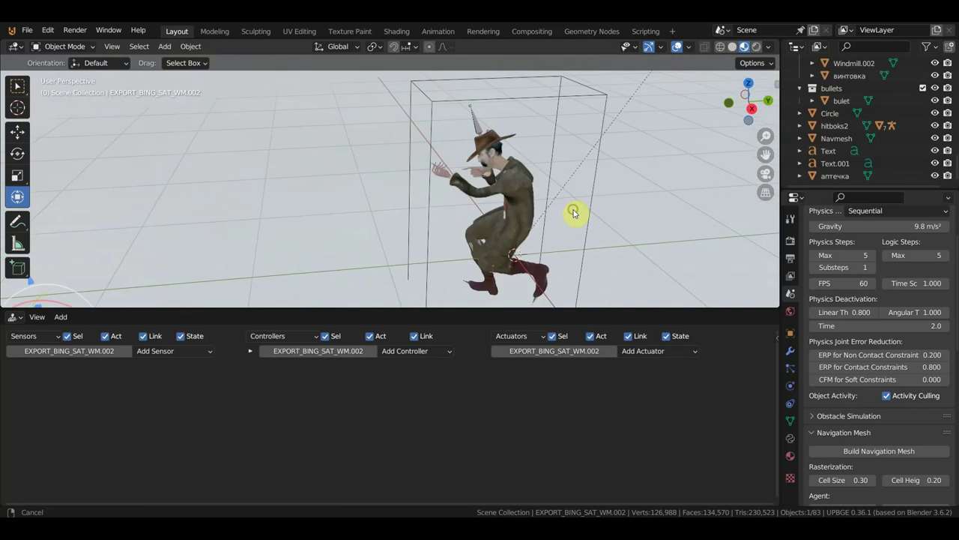
scroll(561, 208, "up", 2)
scroll(554, 207, "up", 3)
scroll(570, 215, "down", 3)
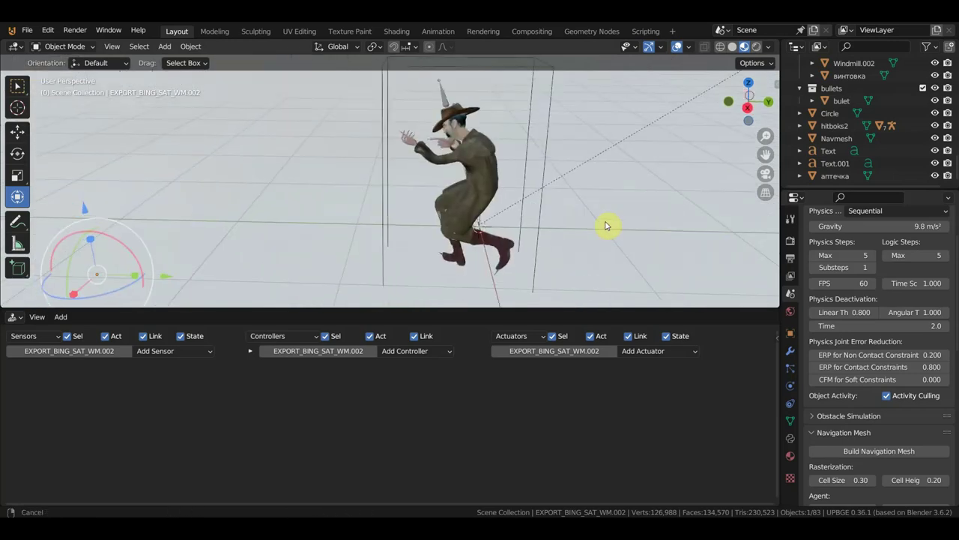
scroll(608, 223, "down", 3)
mouse_move(608, 223)
middle_mouse_down()
mouse_move(581, 208)
mouse_move(598, 233)
middle_mouse_up()
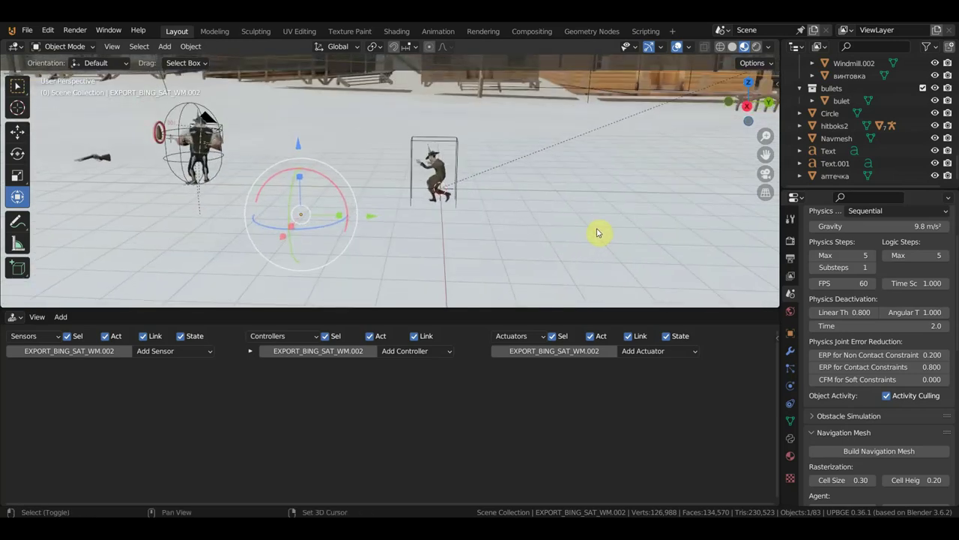
Select hitboks2, enlarge the Logic Editor, and try picking the navmesh in the viewport.
left_click(457, 144)
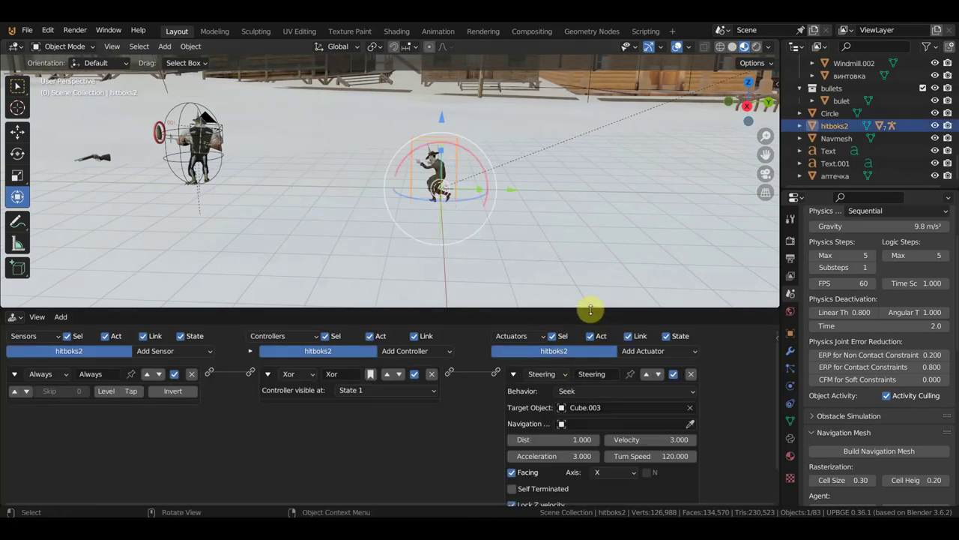
left_click_drag(591, 308, 597, 212)
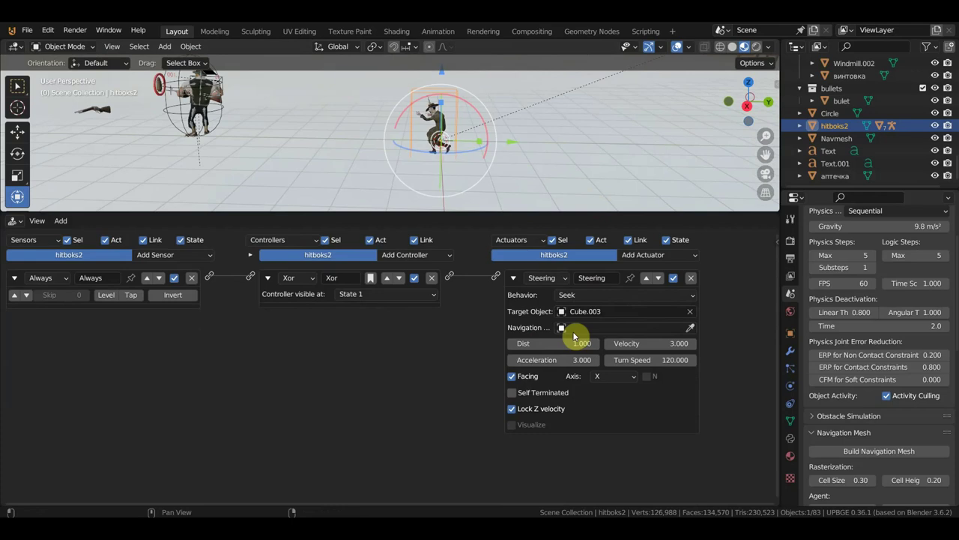
left_click(608, 328)
left_click(690, 328)
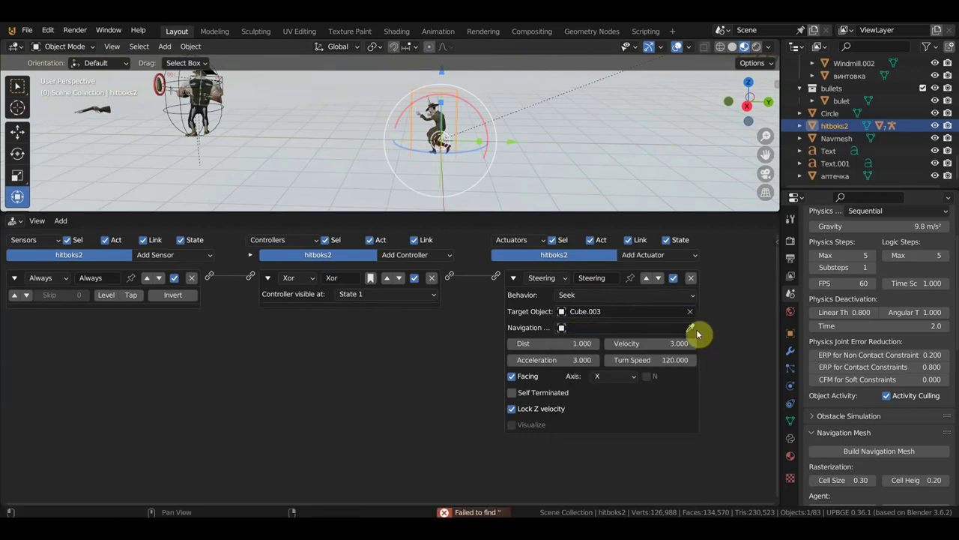
left_click(544, 164)
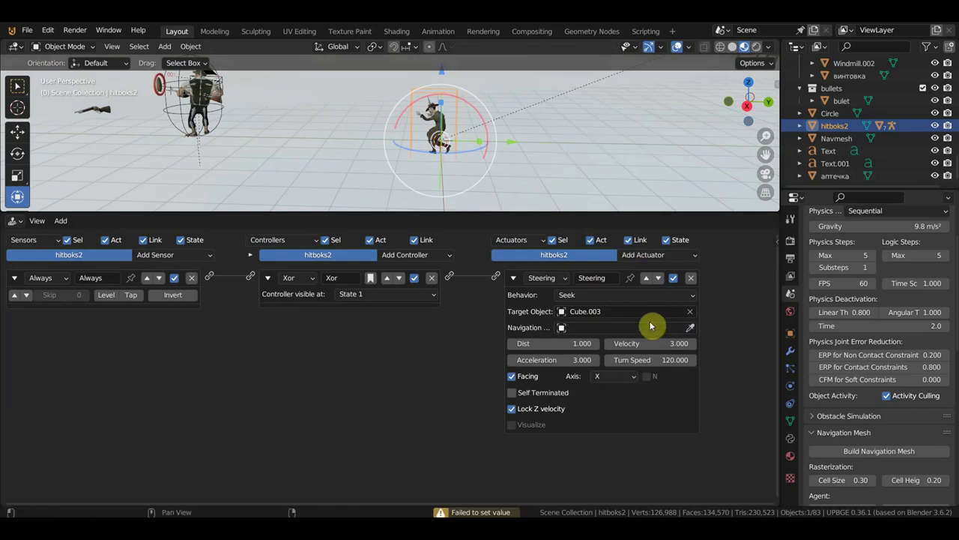
left_click(690, 327)
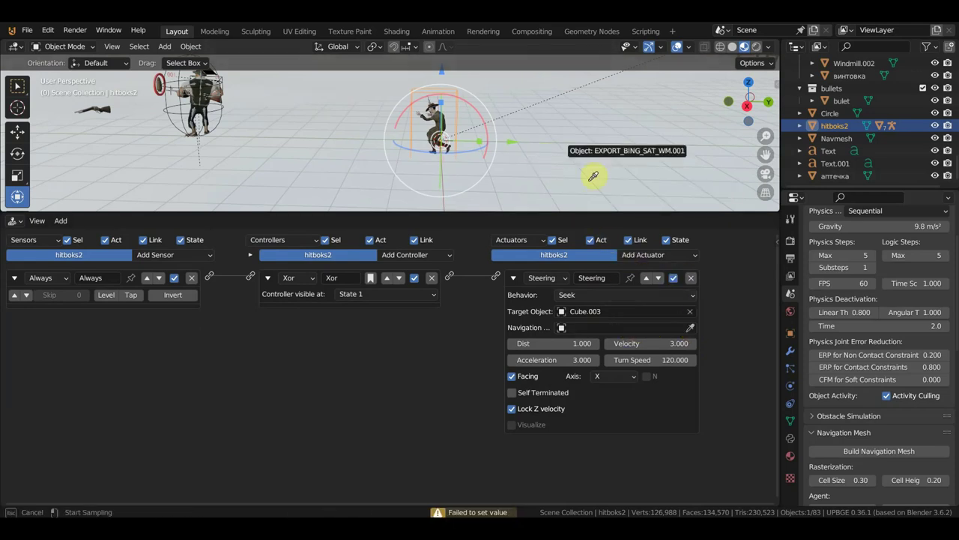
left_click(560, 165)
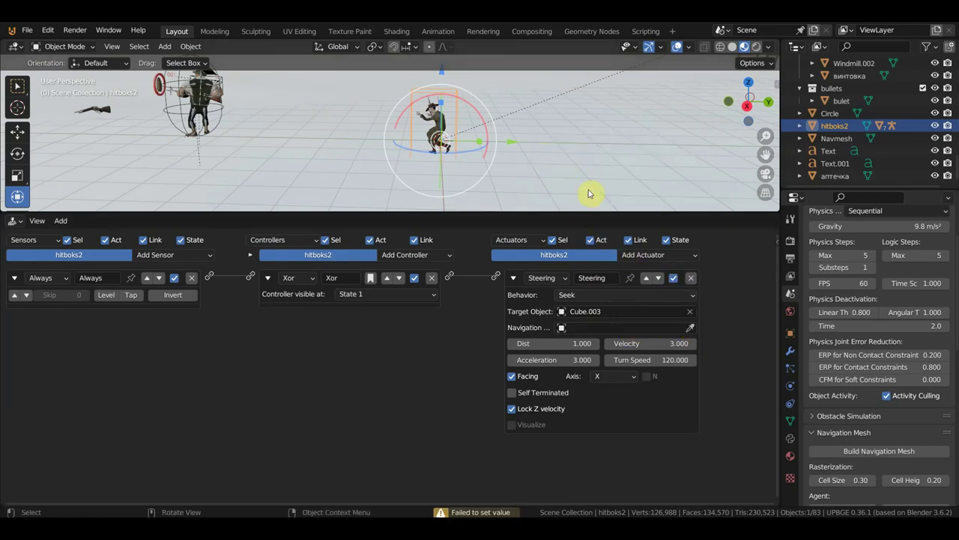
Choose Navmesh from the Steering actuator's Navigation Mesh list, then select the Navmesh object.
left_click(634, 327)
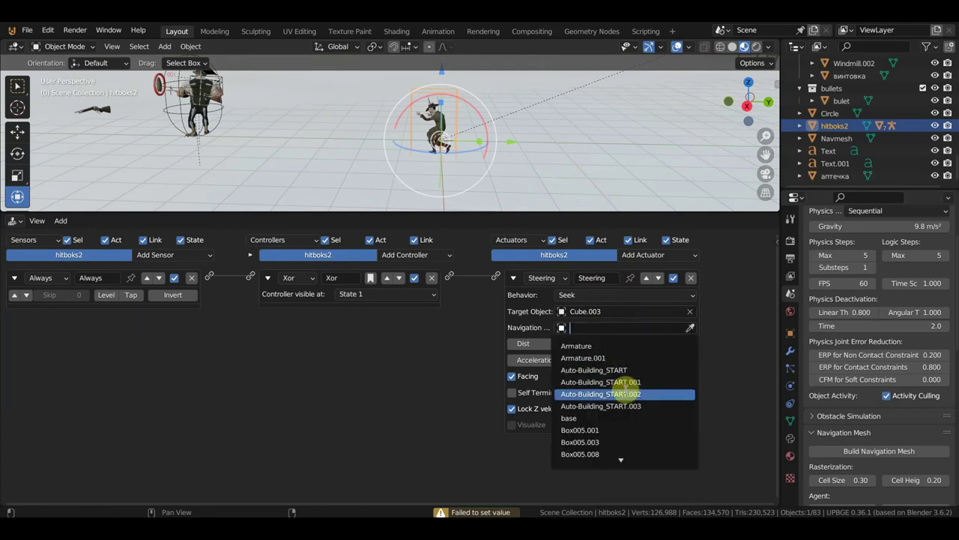
scroll(626, 390, "down", 8)
scroll(630, 390, "down", 3)
scroll(629, 390, "down", 4)
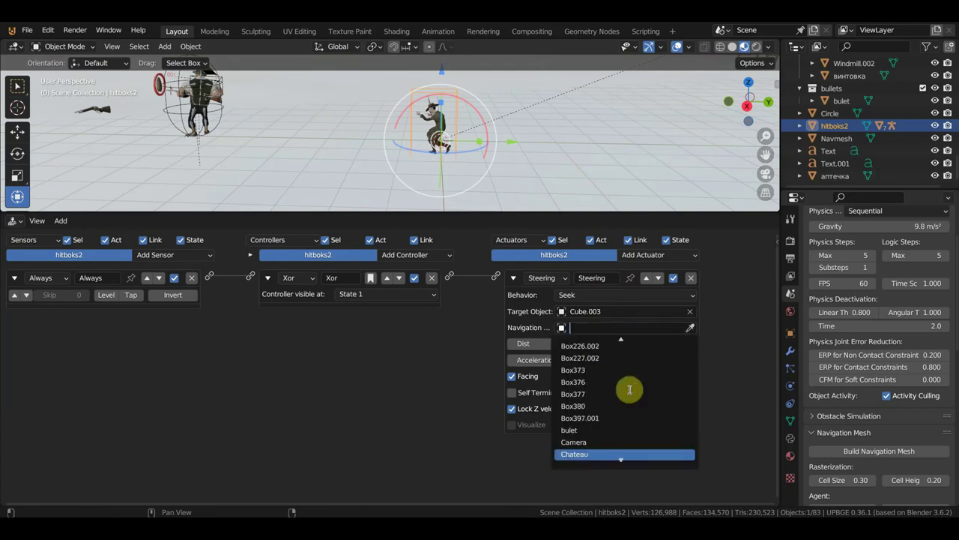
scroll(630, 389, "down", 5)
scroll(629, 390, "down", 4)
scroll(627, 390, "down", 6)
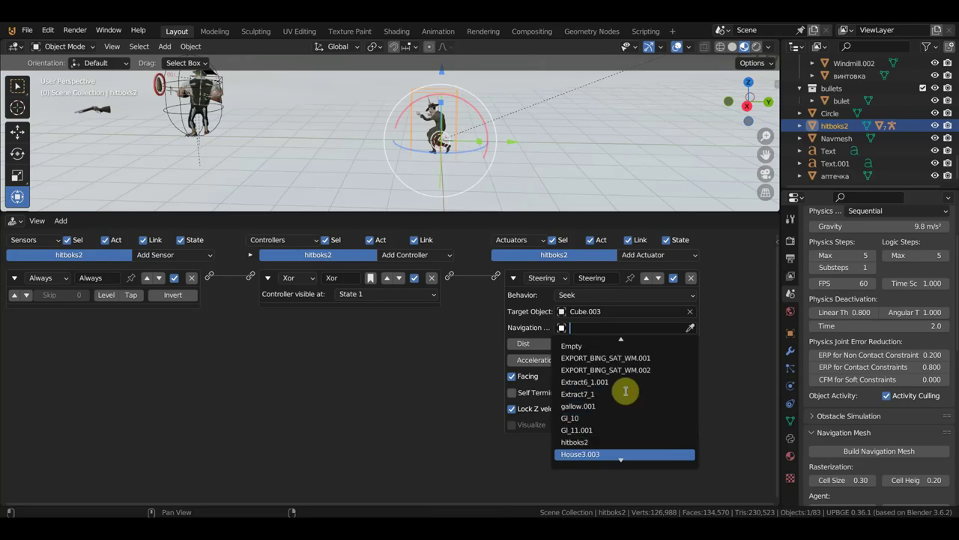
scroll(625, 390, "down", 6)
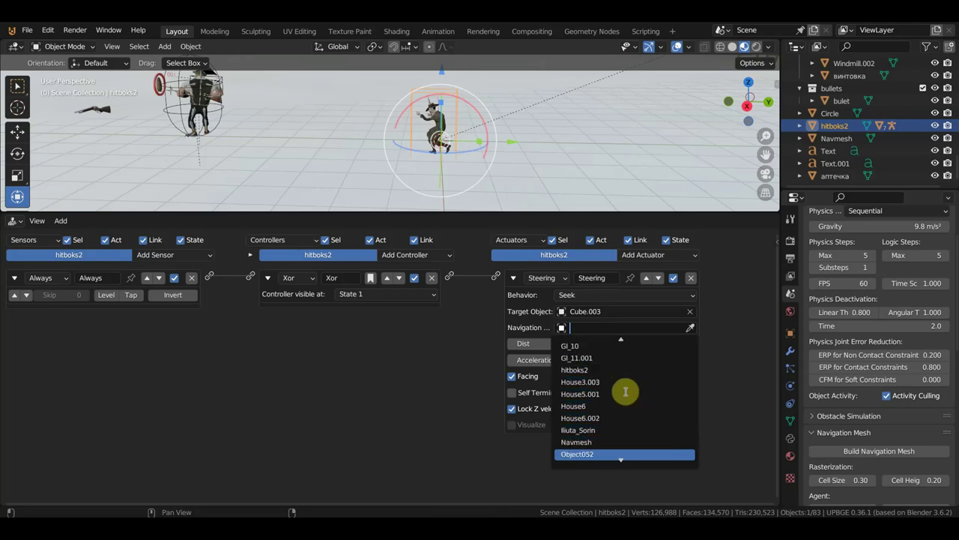
left_click(586, 442)
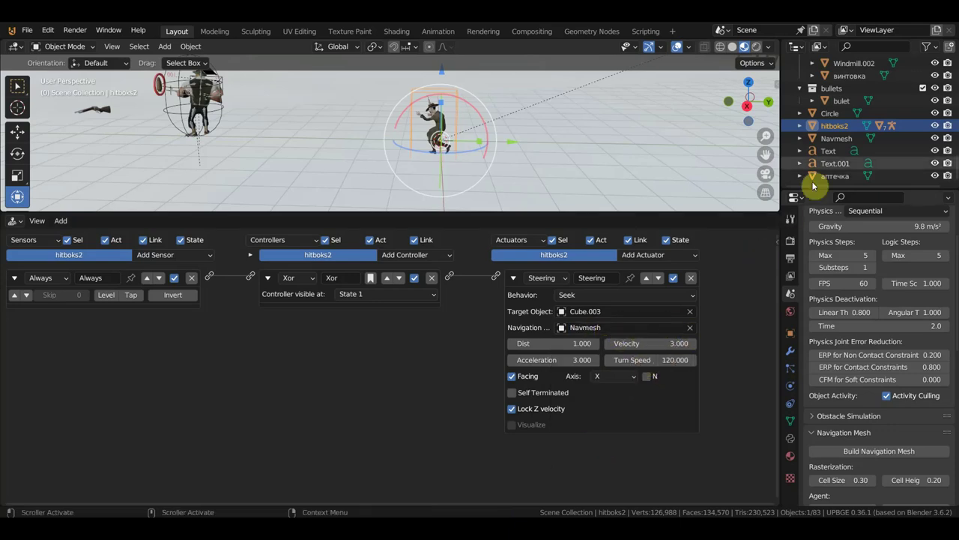
left_click(843, 142)
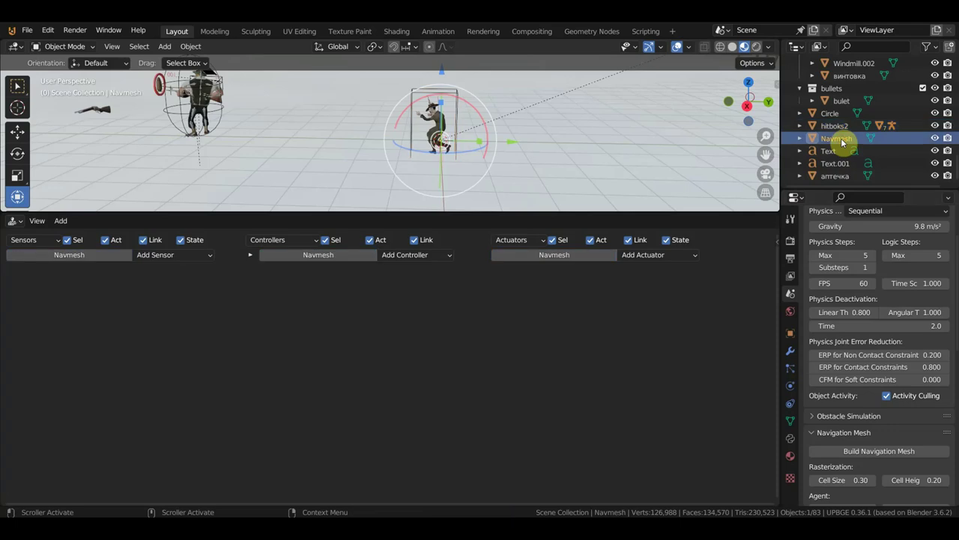
Delete the Navmesh object, then reorient the view over the town and reselect hitboks2.
key("x")
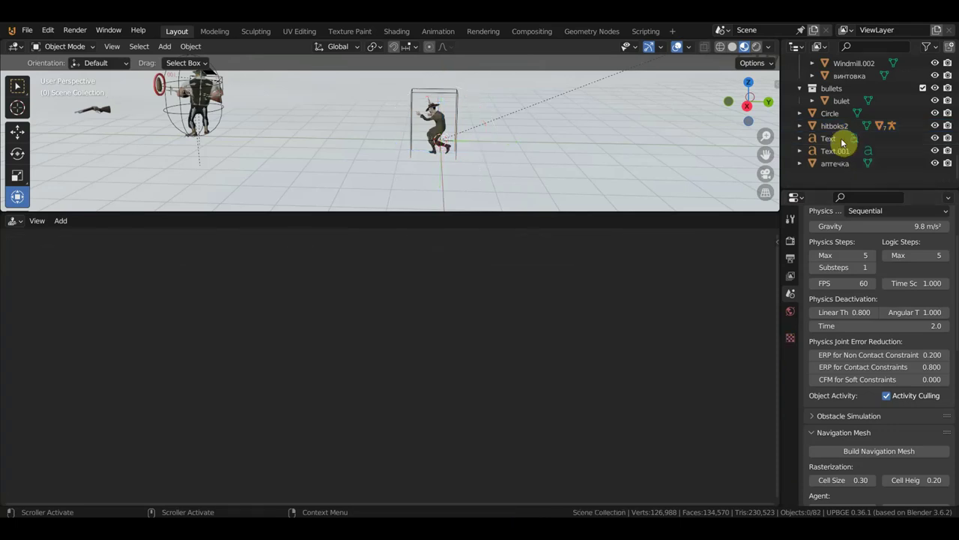
scroll(842, 143, "up", 1)
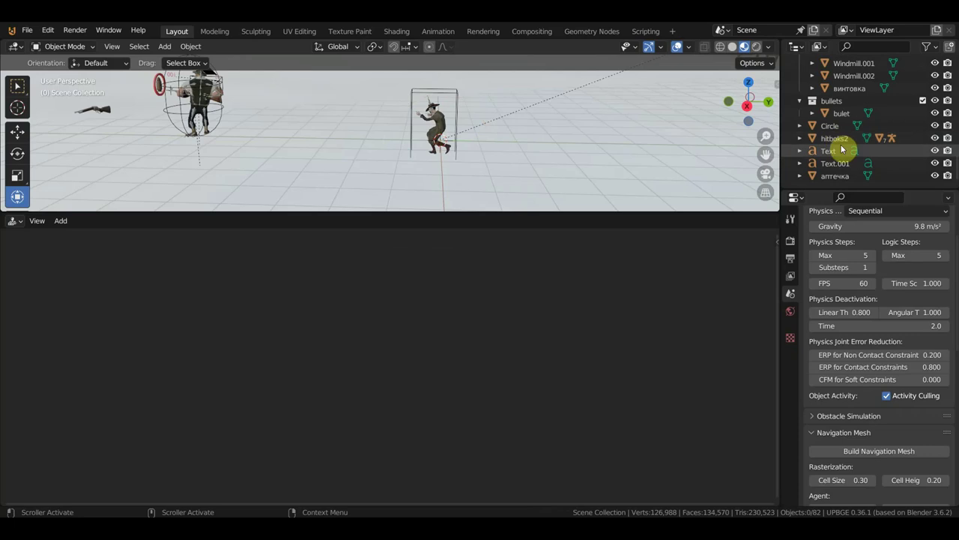
left_click(840, 141)
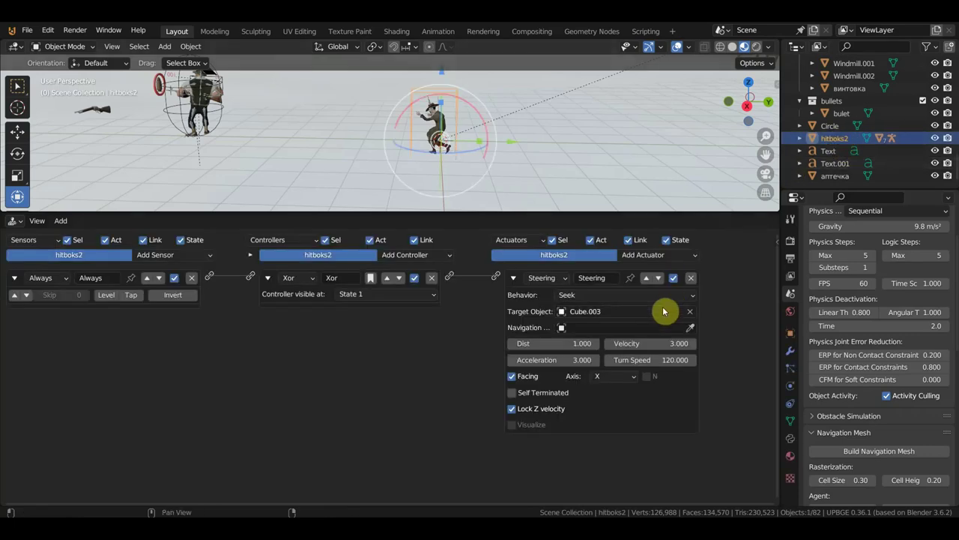
left_click(558, 176)
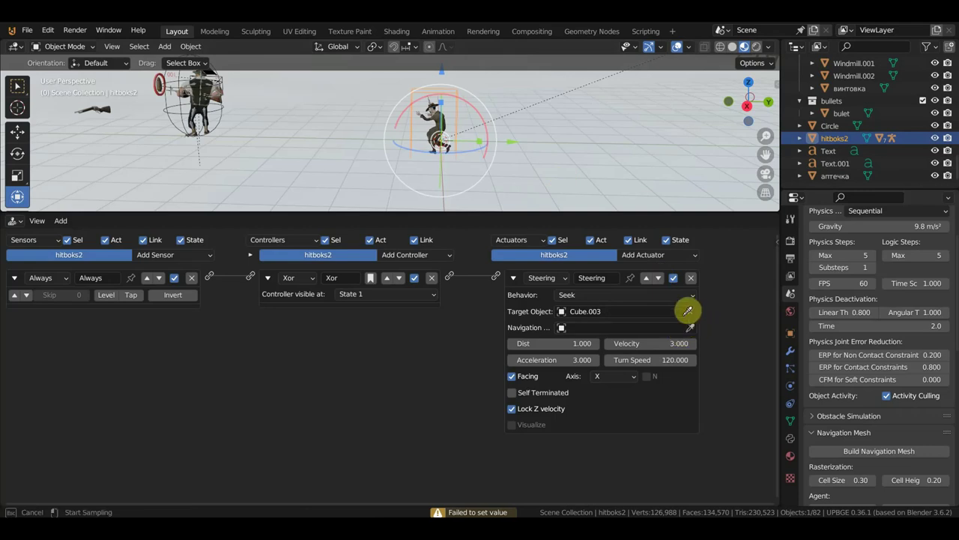
mouse_move(562, 126)
middle_mouse_down()
mouse_move(621, 187)
mouse_move(614, 192)
middle_mouse_up()
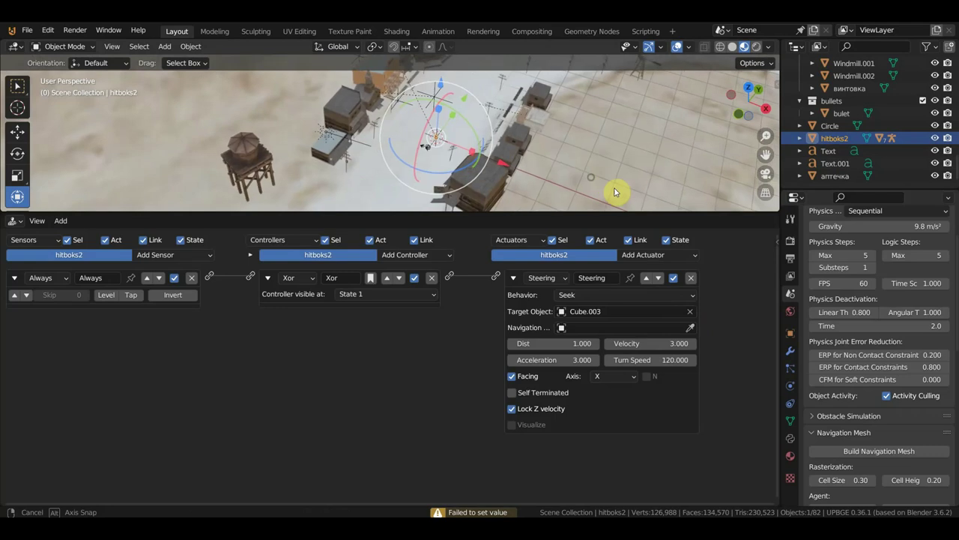
left_click(402, 141)
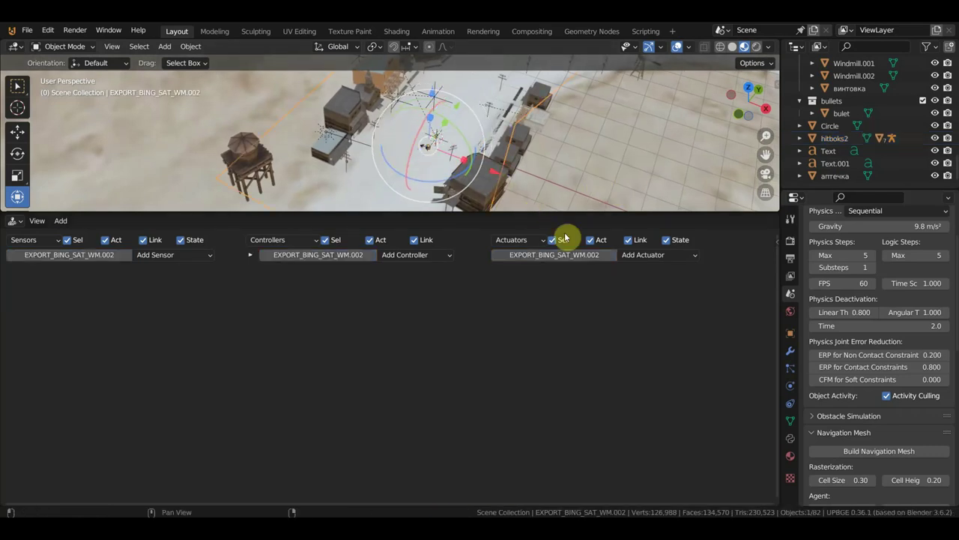
mouse_move(505, 152)
middle_mouse_down()
mouse_move(406, 97)
mouse_move(462, 83)
middle_mouse_up()
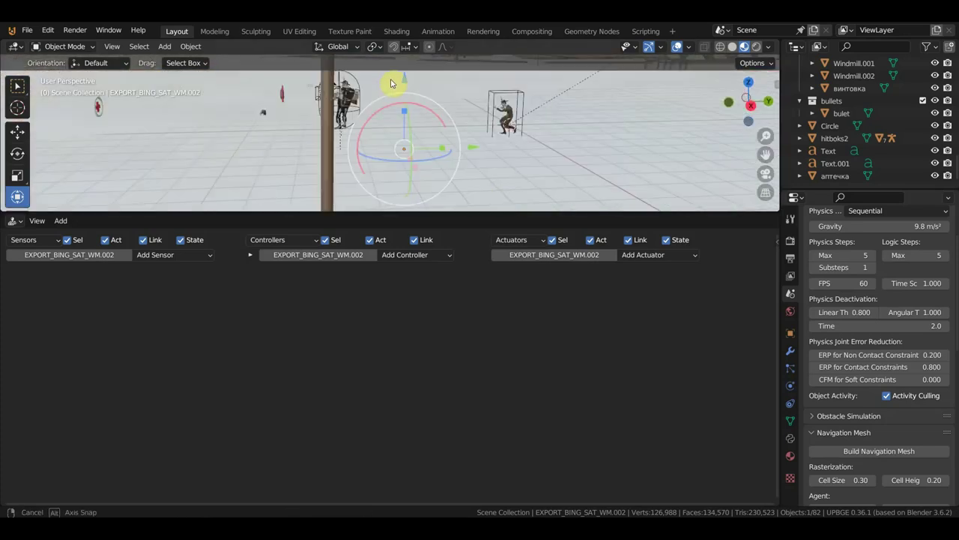
scroll(471, 87, "down", 3)
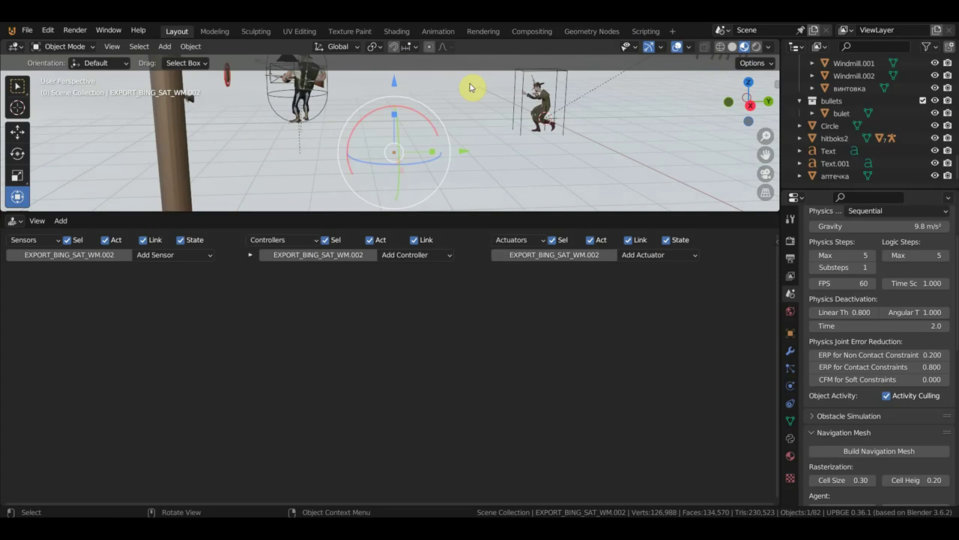
middle_click_drag(471, 87, 514, 134)
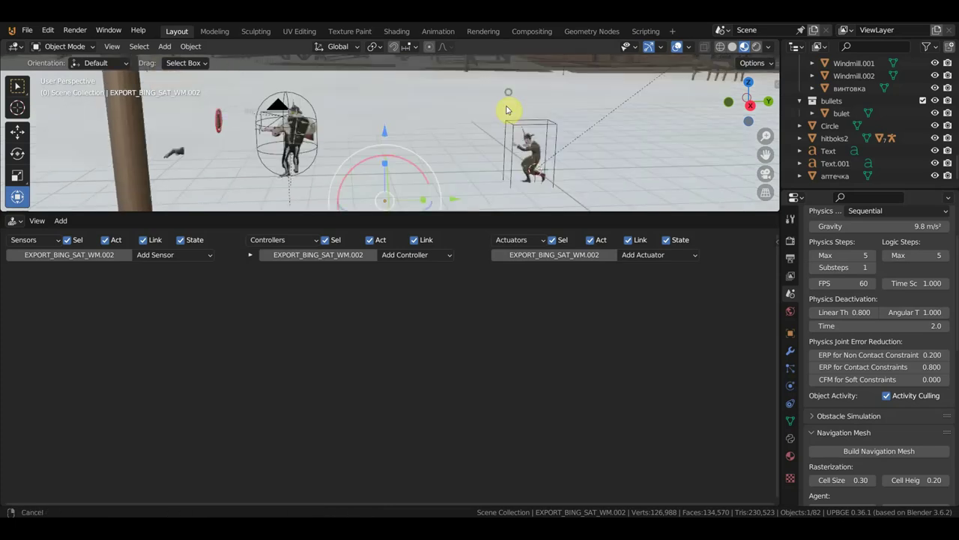
left_click(547, 143)
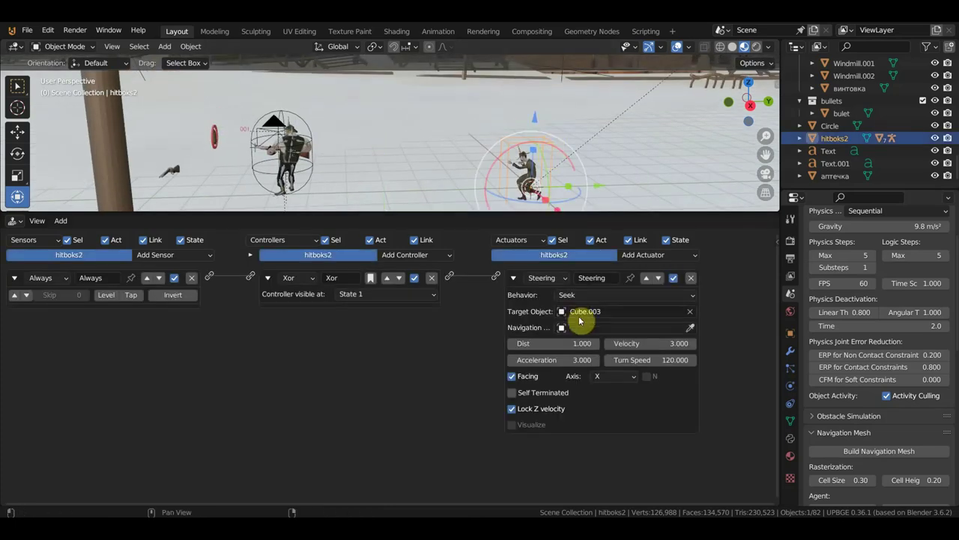
Browse the Navigation Mesh list without choosing, then make EXPORT_BING_SAT_WM.002 the active object.
left_click(598, 330)
scroll(605, 411, "down", 3)
scroll(606, 409, "down", 5)
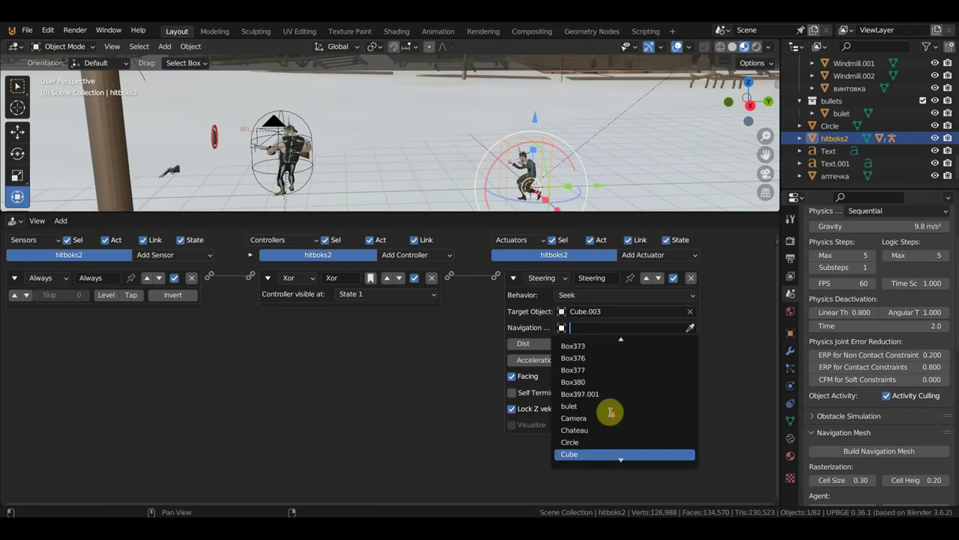
scroll(612, 411, "down", 5)
scroll(612, 411, "down", 5)
scroll(612, 411, "down", 5)
scroll(612, 410, "down", 5)
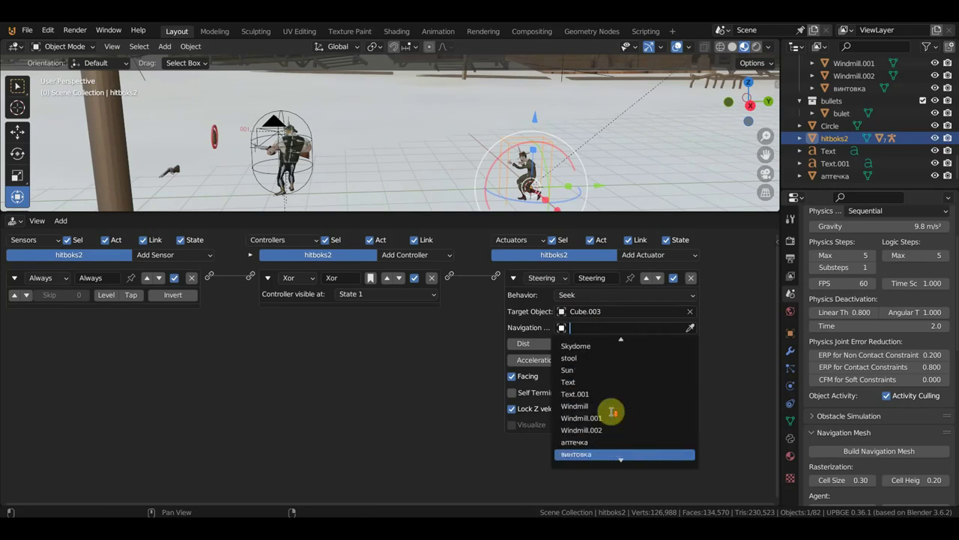
scroll(613, 411, "down", 5)
scroll(614, 433, "up", 1)
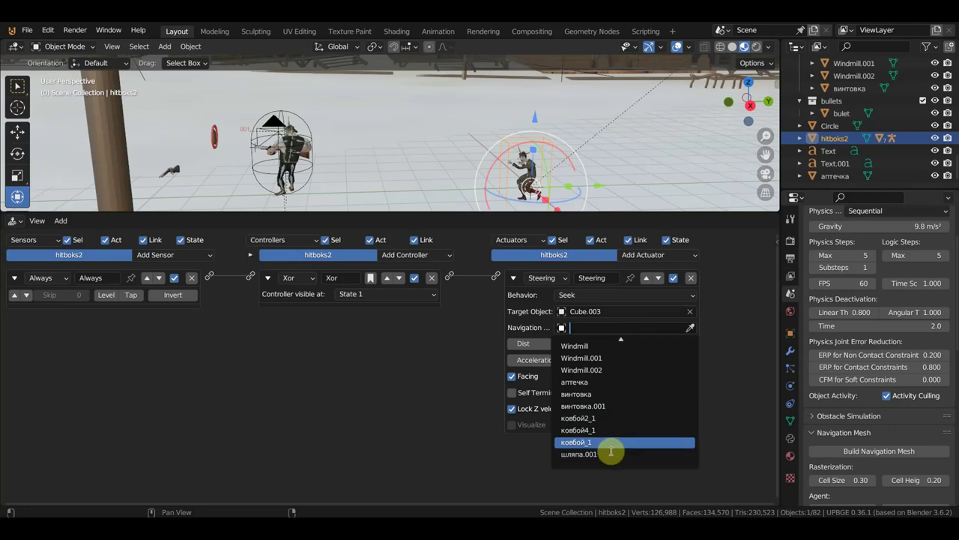
scroll(615, 433, "up", 6)
scroll(616, 436, "up", 6)
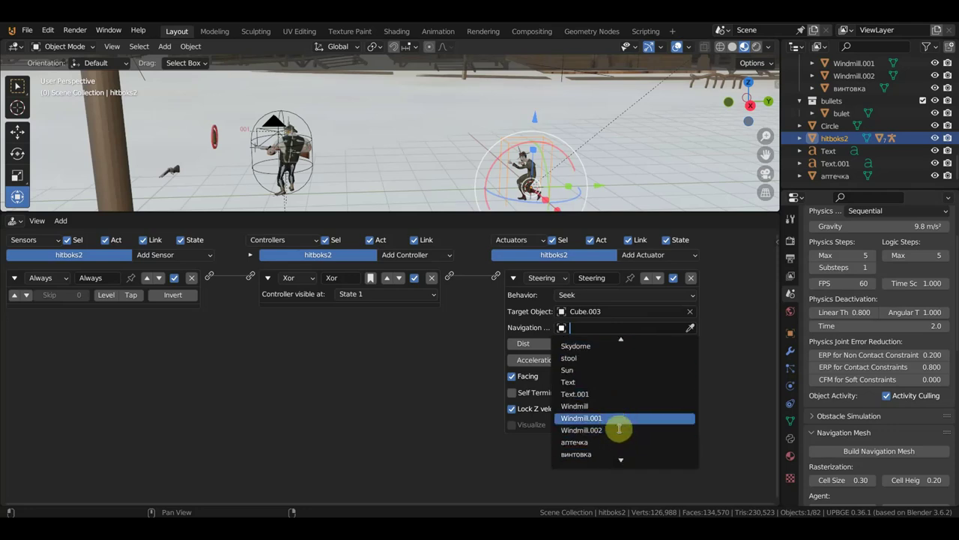
scroll(614, 405, "up", 6)
scroll(615, 406, "up", 1)
scroll(615, 406, "up", 2)
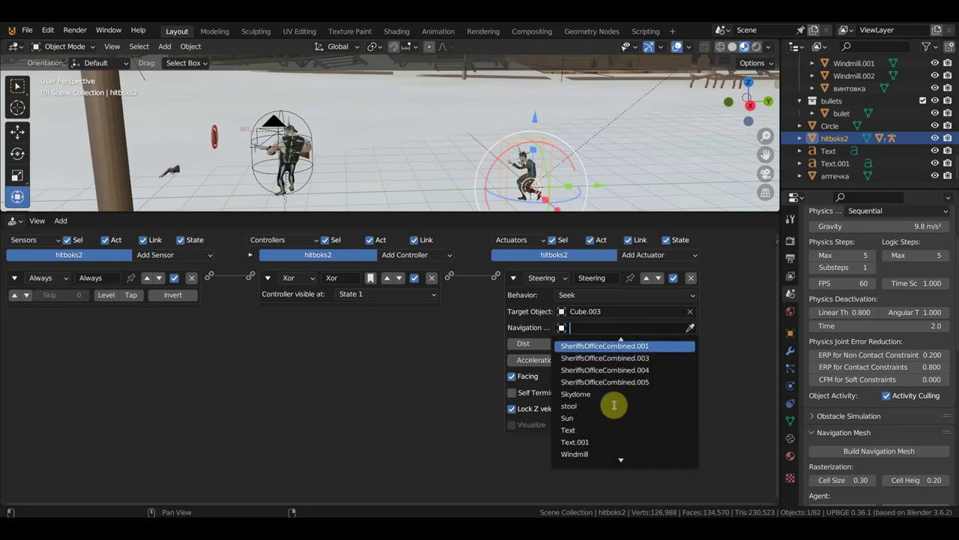
scroll(615, 405, "up", 3)
scroll(615, 405, "up", 3)
scroll(615, 406, "up", 1)
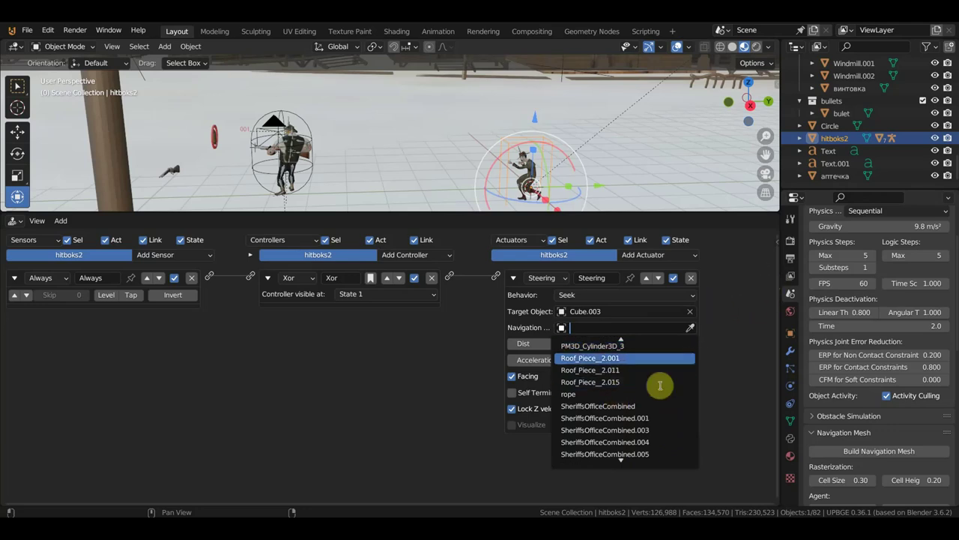
left_click(836, 138)
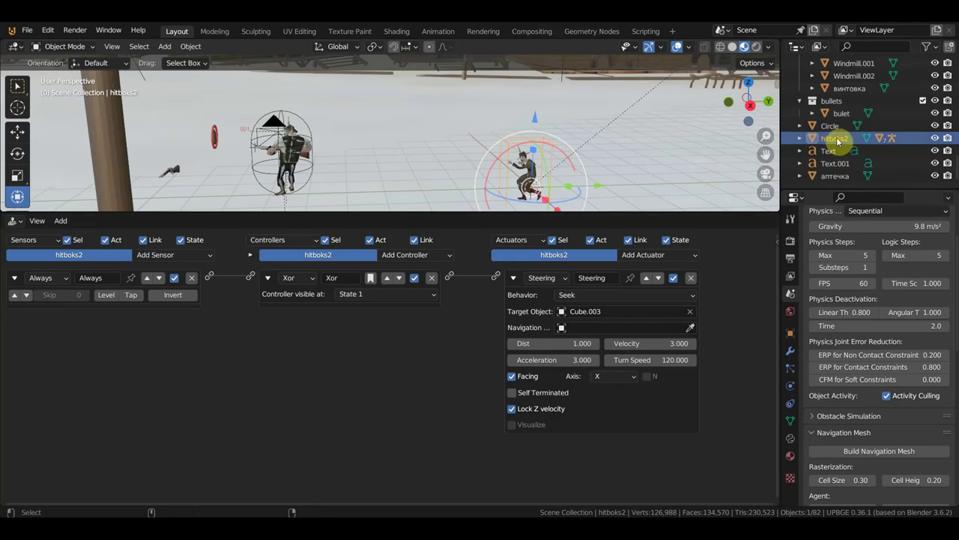
left_click(836, 137, "ctrl")
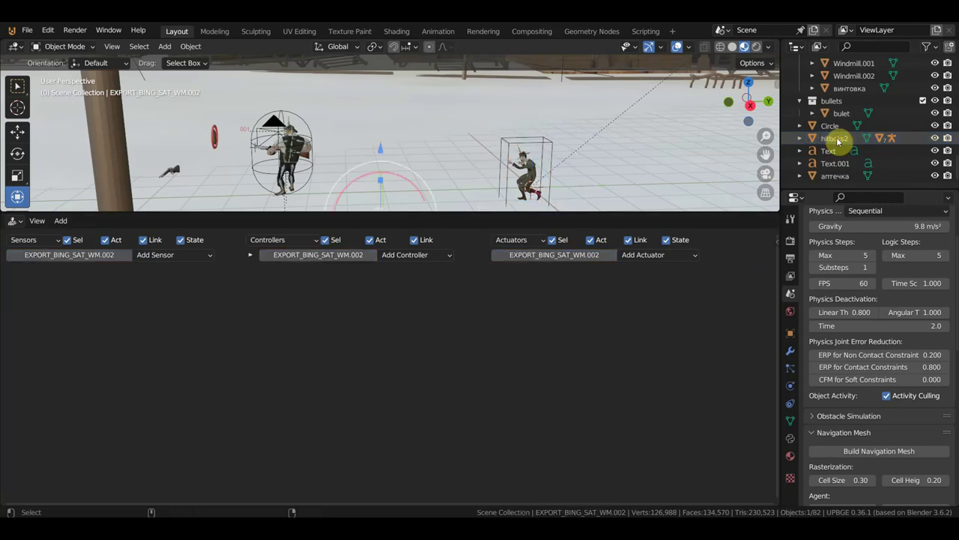
Reselect hitboks2 in the outliner so its steering logic is shown.
left_click(837, 137)
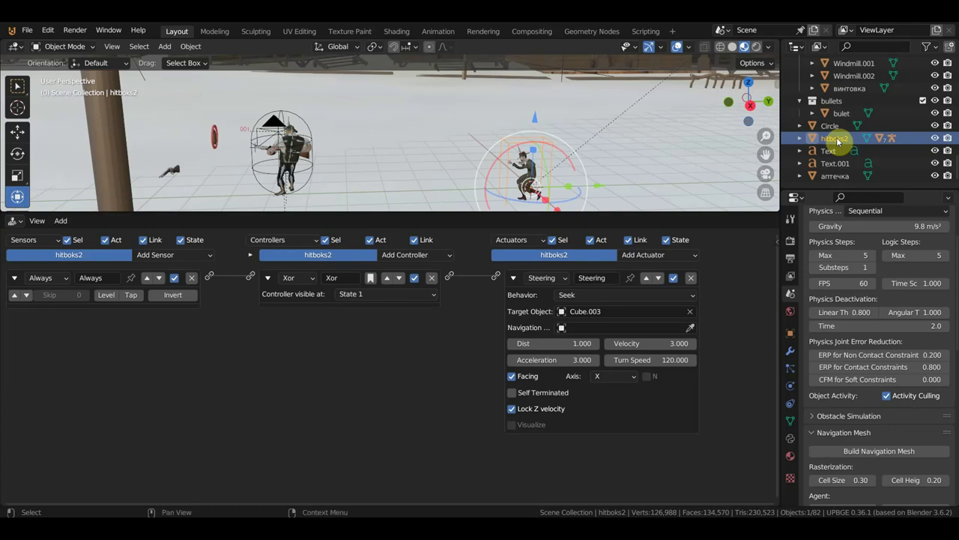
left_click(837, 137, "ctrl")
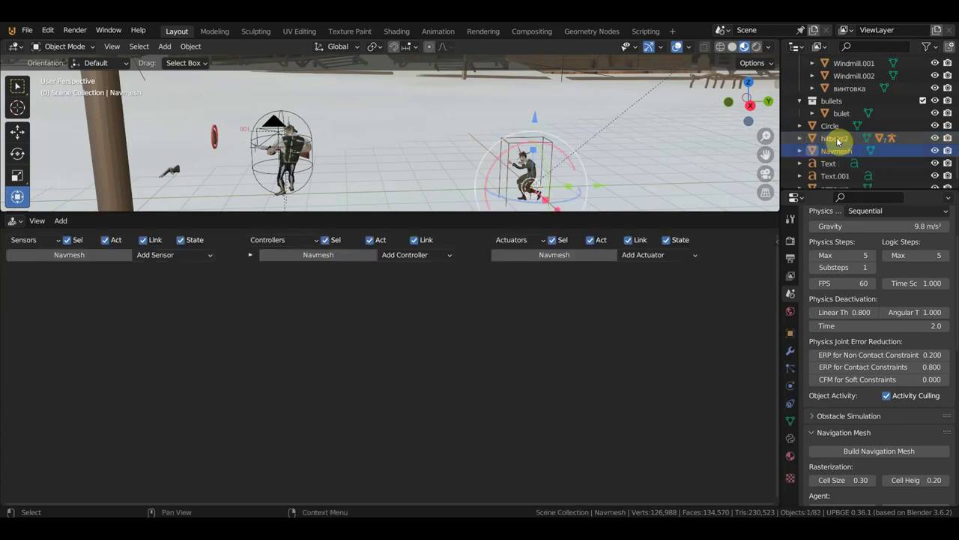
left_click(838, 139)
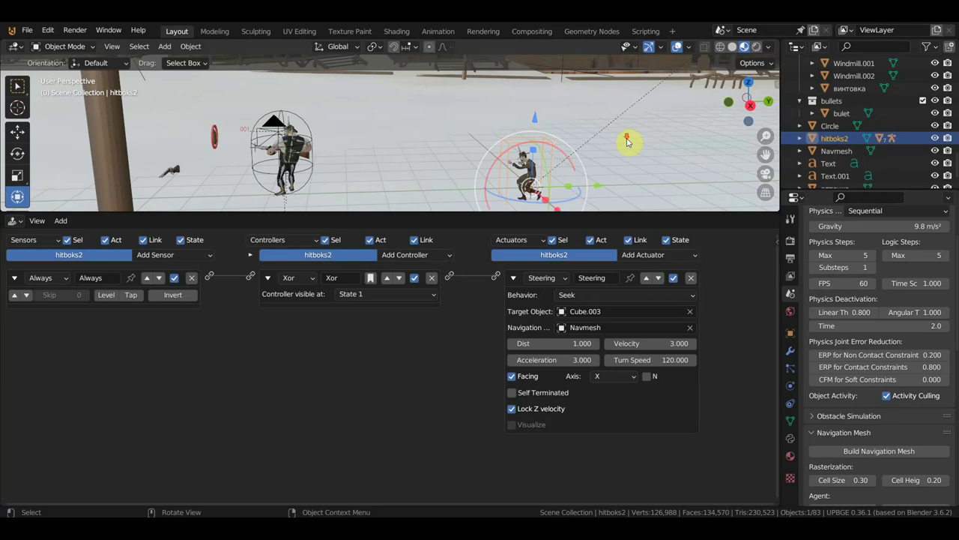
mouse_move(627, 139)
middle_mouse_down()
mouse_move(621, 152)
mouse_move(638, 156)
middle_mouse_up()
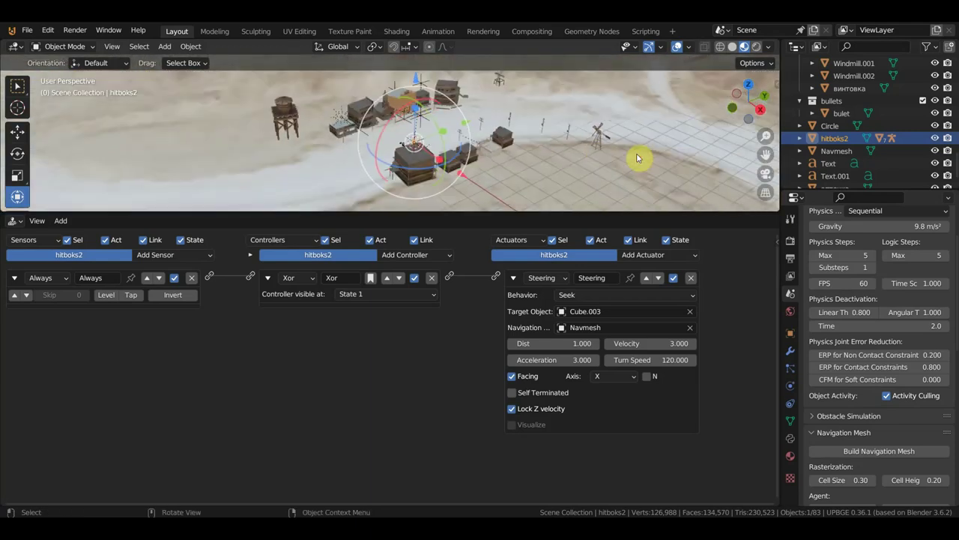
Select the new Navmesh object, inspect it over the rooftops, then reselect hitboks2.
left_click(828, 152)
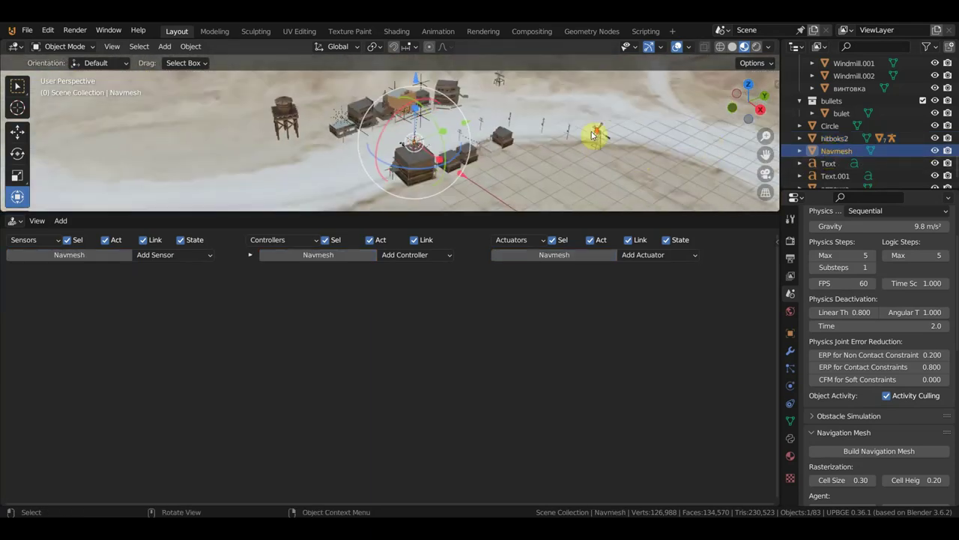
mouse_move(595, 135)
middle_mouse_down()
mouse_move(628, 150)
mouse_move(580, 125)
middle_mouse_up()
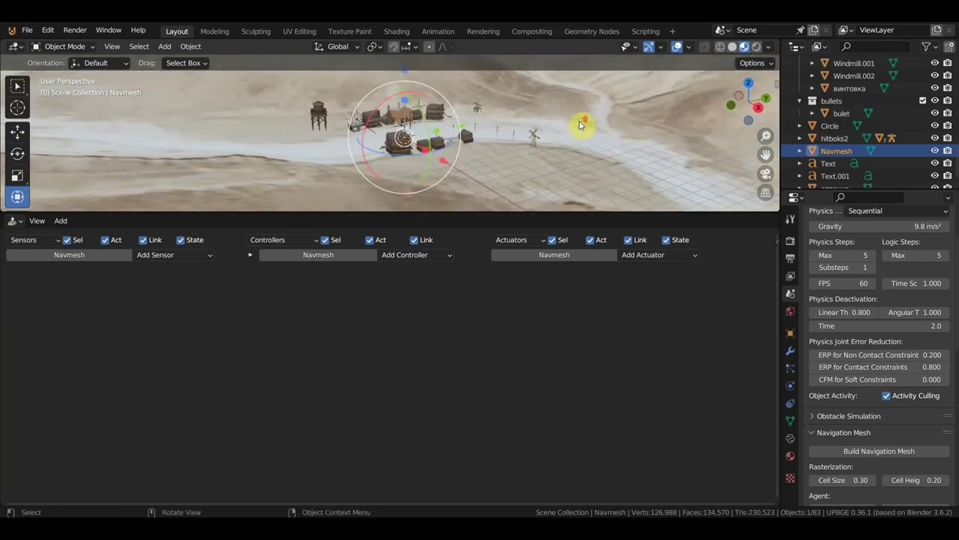
scroll(573, 128, "up", 2)
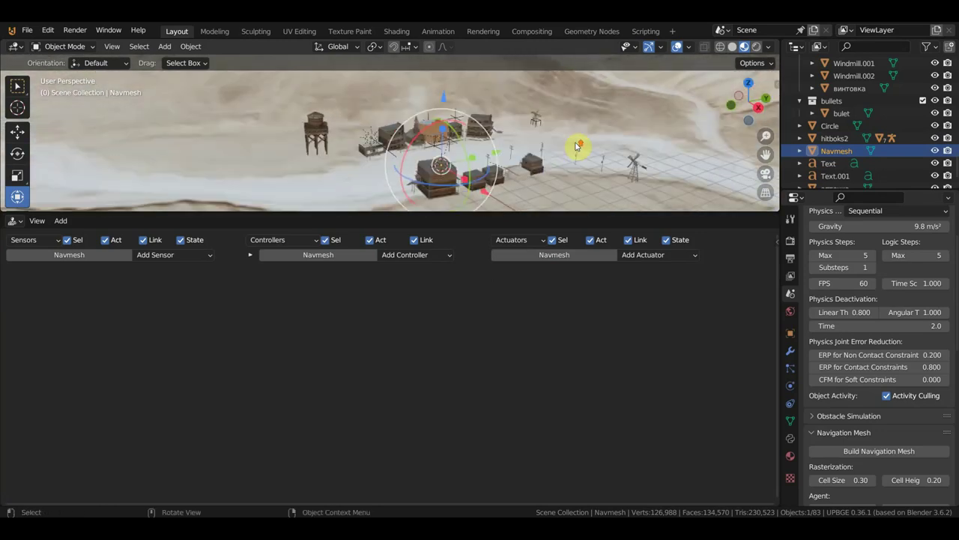
scroll(569, 131, "up", 3)
scroll(562, 112, "up", 3)
scroll(557, 95, "up", 3)
mouse_move(546, 100)
middle_mouse_down()
mouse_move(479, 92)
mouse_move(475, 108)
middle_mouse_up()
scroll(471, 87, "up", 3)
left_click(522, 112)
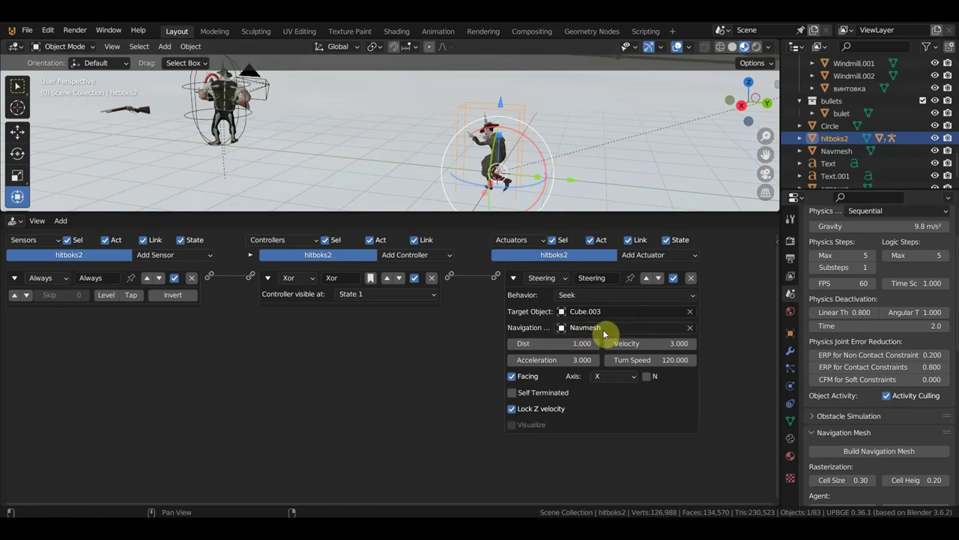
left_click(837, 152)
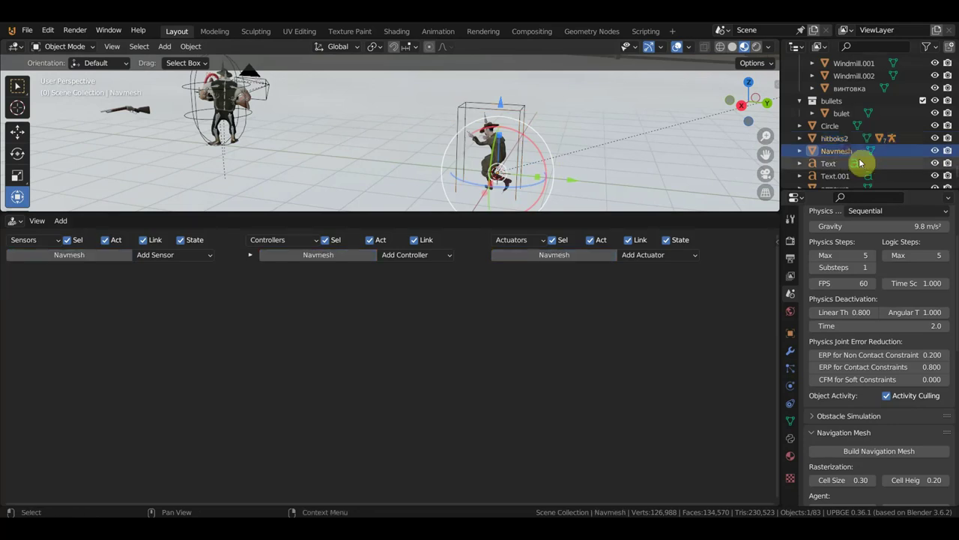
left_click(834, 138)
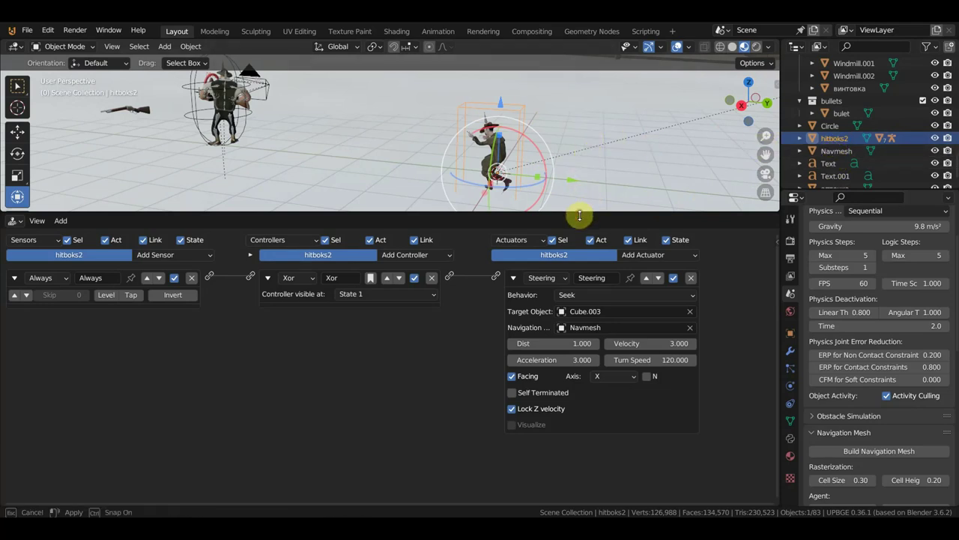
left_click_drag(579, 213, 586, 240)
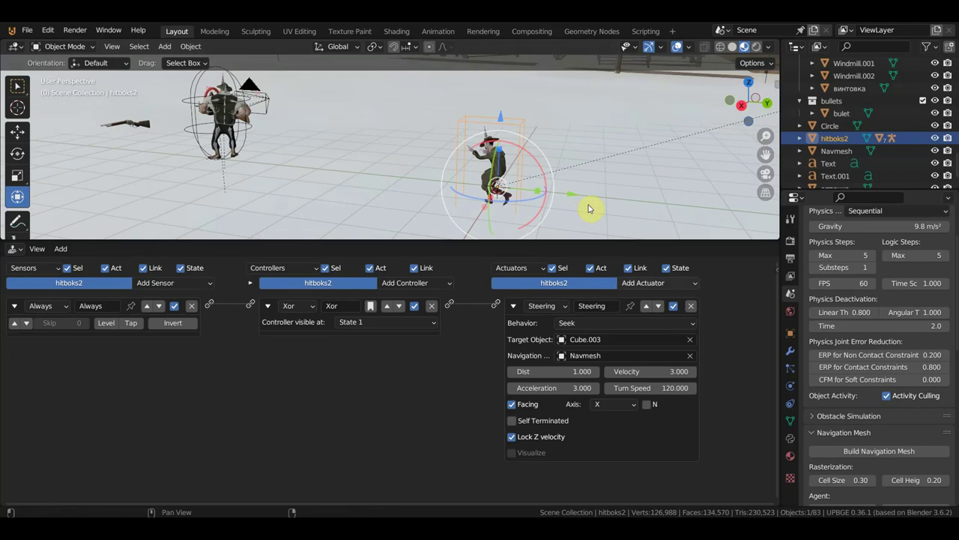
mouse_move(588, 208)
middle_mouse_down("shift")
mouse_move(596, 162)
mouse_move(602, 182)
middle_mouse_up("shift")
scroll(601, 182, "up", 3)
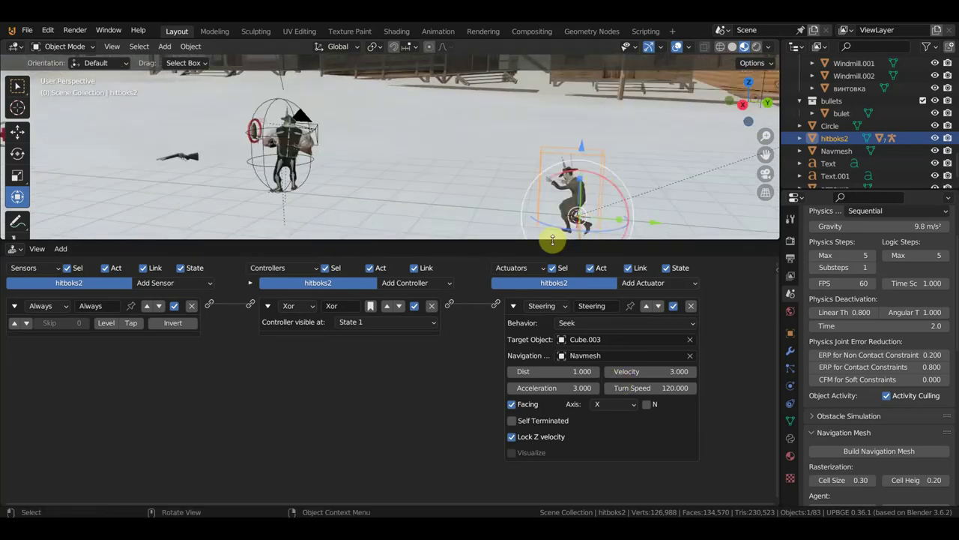
left_click_drag(553, 240, 556, 350)
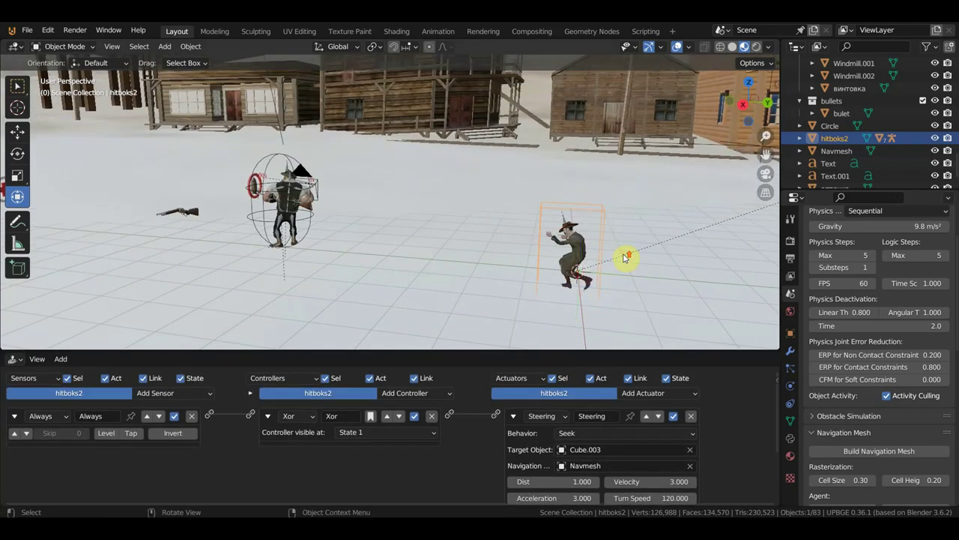
middle_click_drag(626, 257, 610, 242)
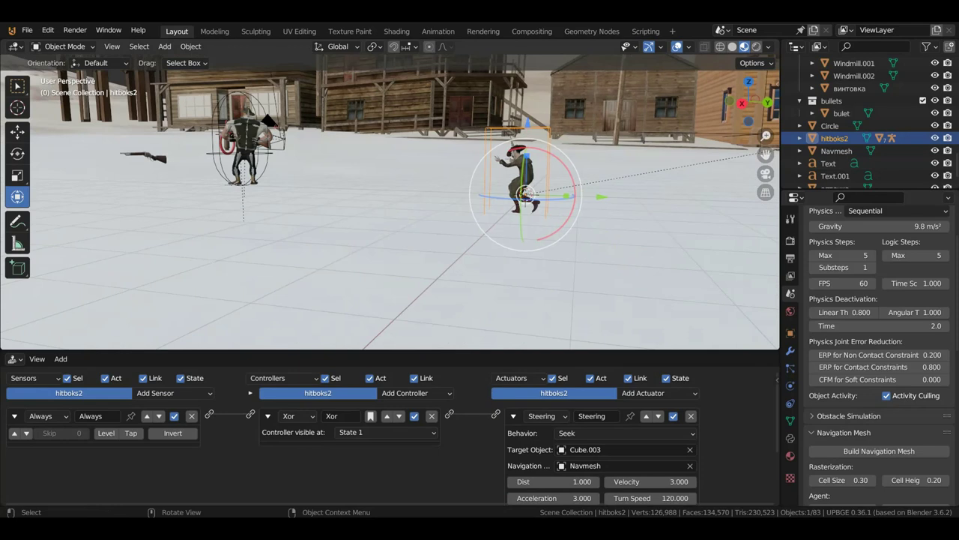
key("p")
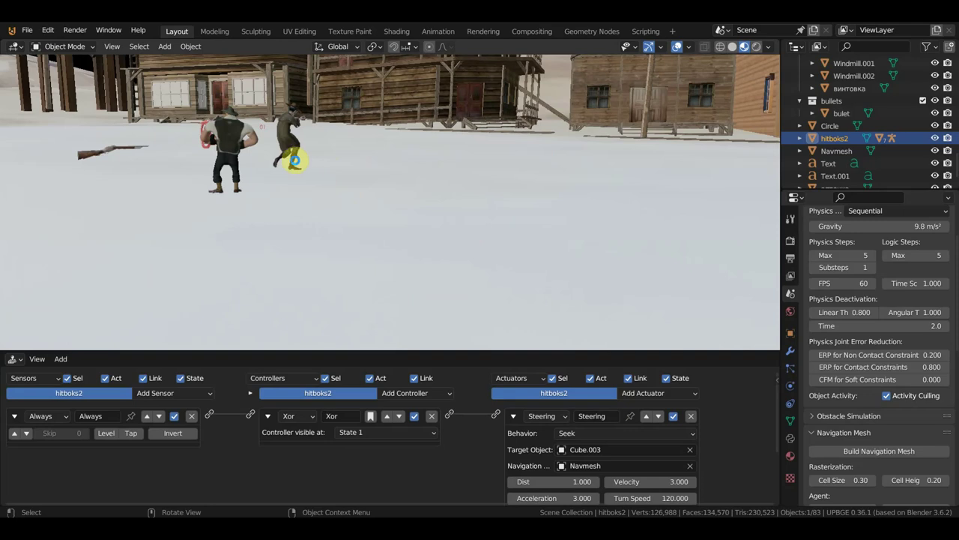
key("Escape")
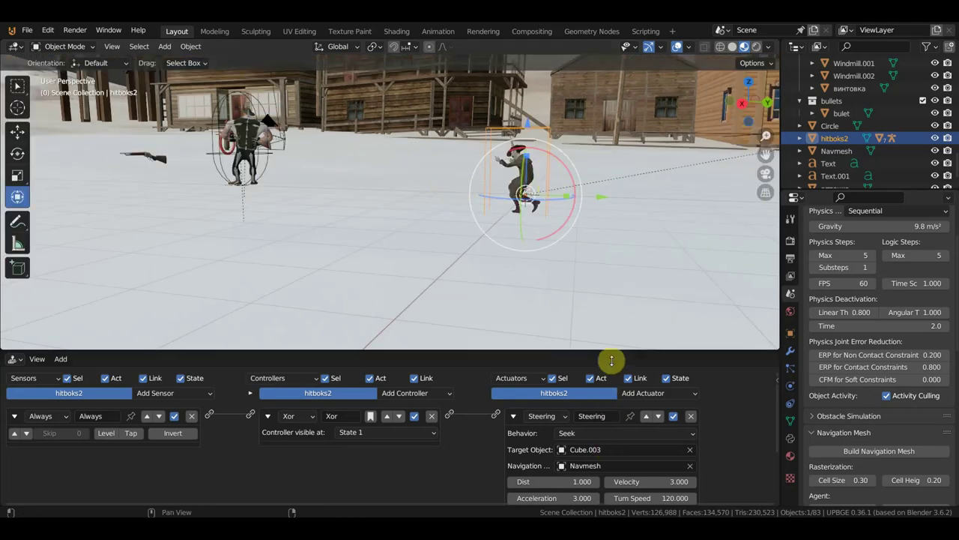
Change the Steering actuator's Facing Axis from X to -Y.
left_click_drag(607, 352, 612, 250)
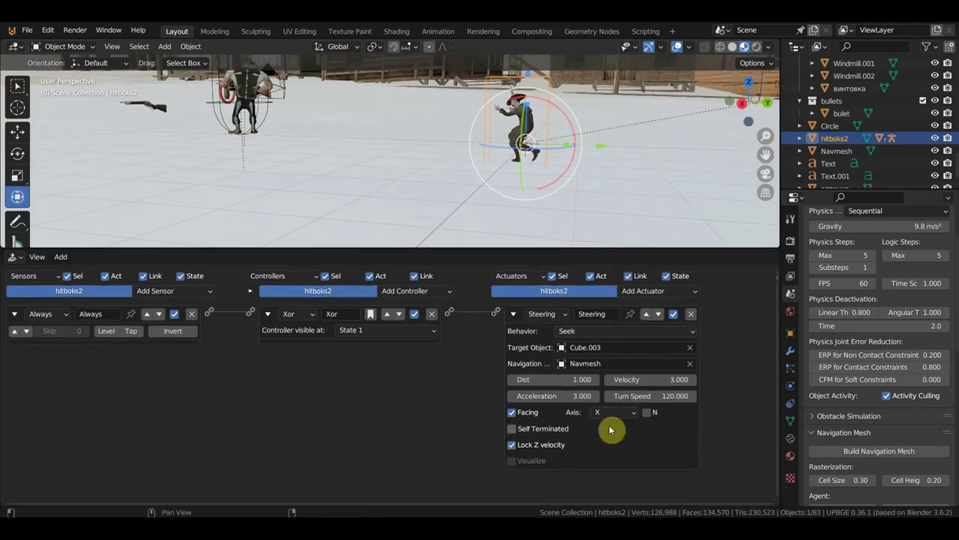
left_click(618, 414)
left_click(618, 420)
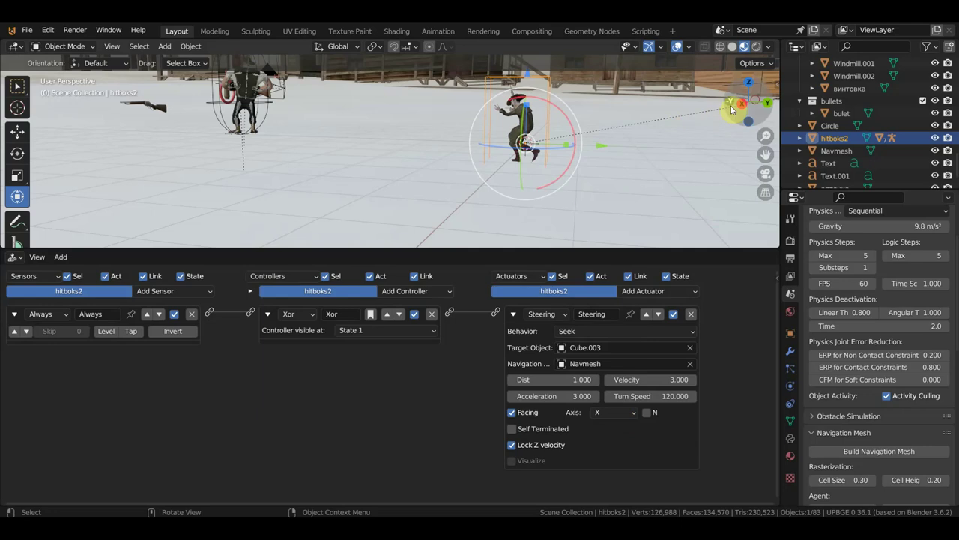
left_click(612, 418)
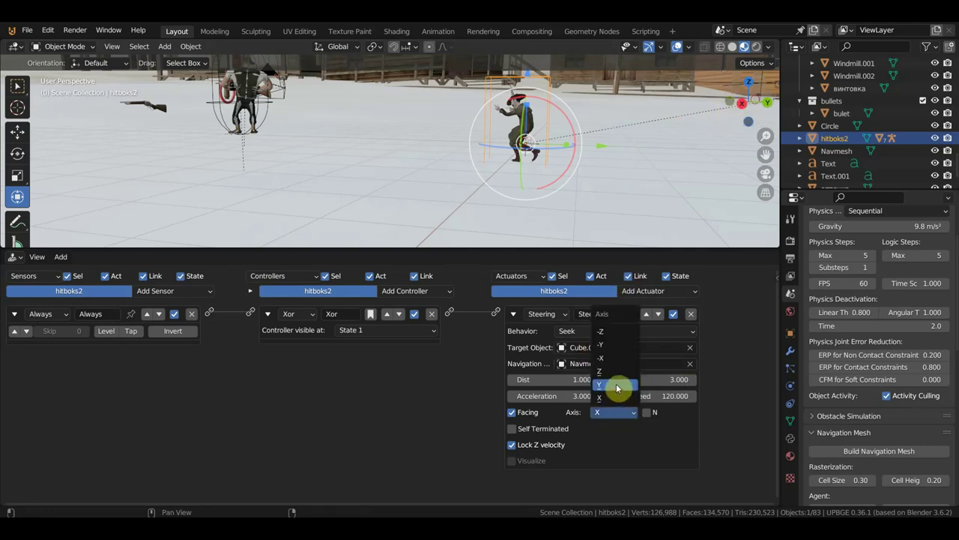
left_click(616, 346)
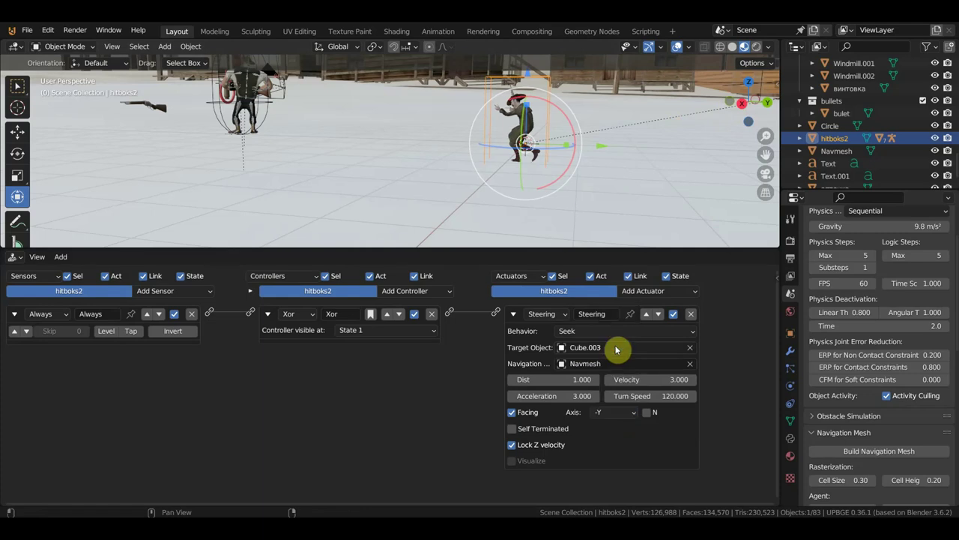
Play-test the game to check the enemy now faces along -Y.
key("p")
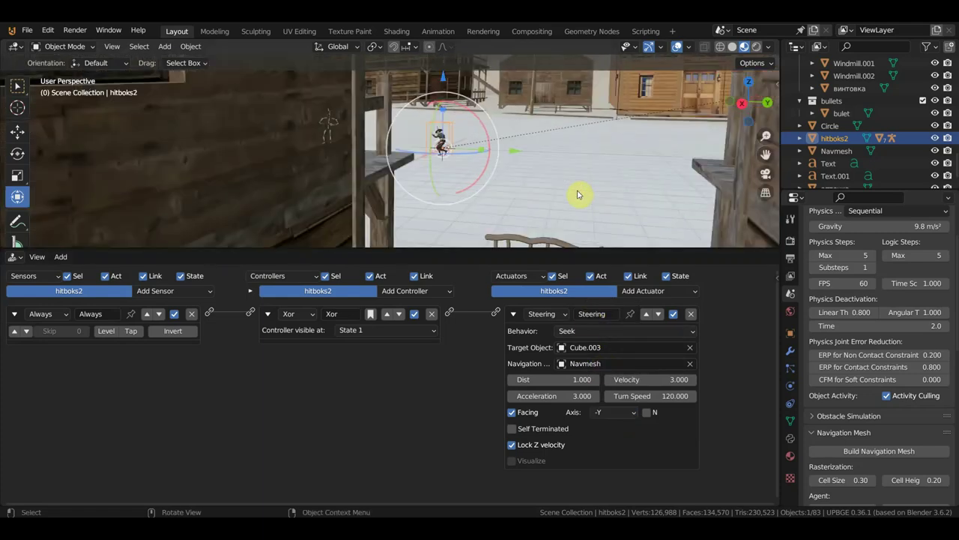
key("Escape")
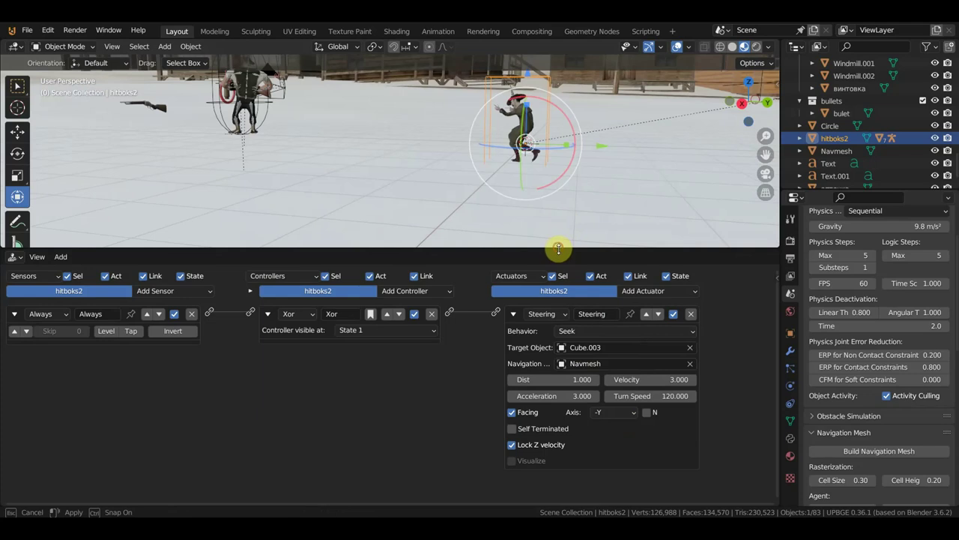
left_click_drag(558, 249, 570, 379)
middle_click_drag(574, 349, 586, 306)
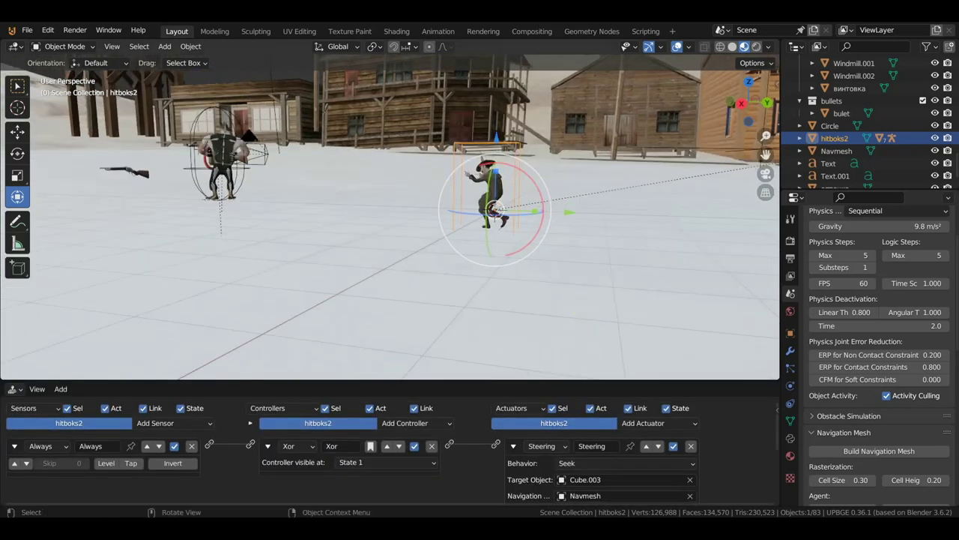
key("p")
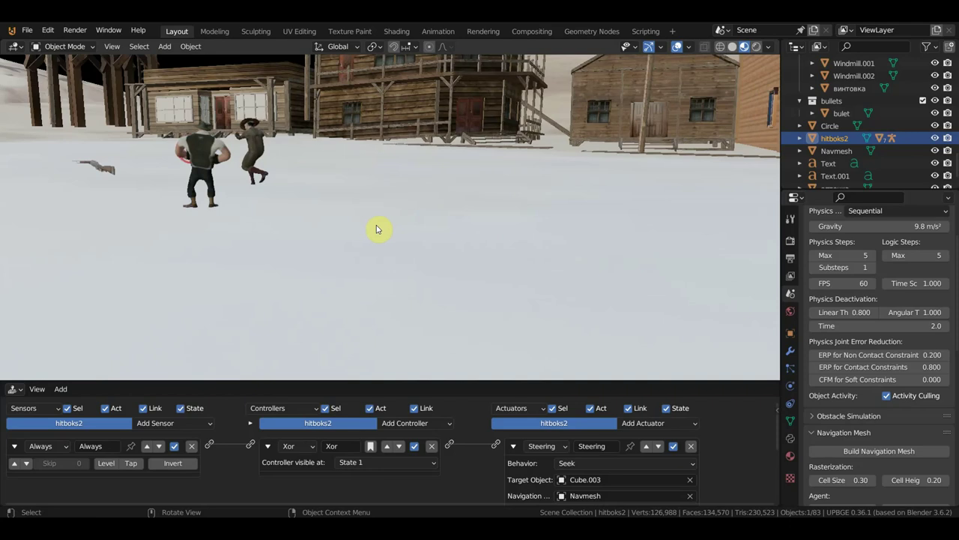
key("Escape")
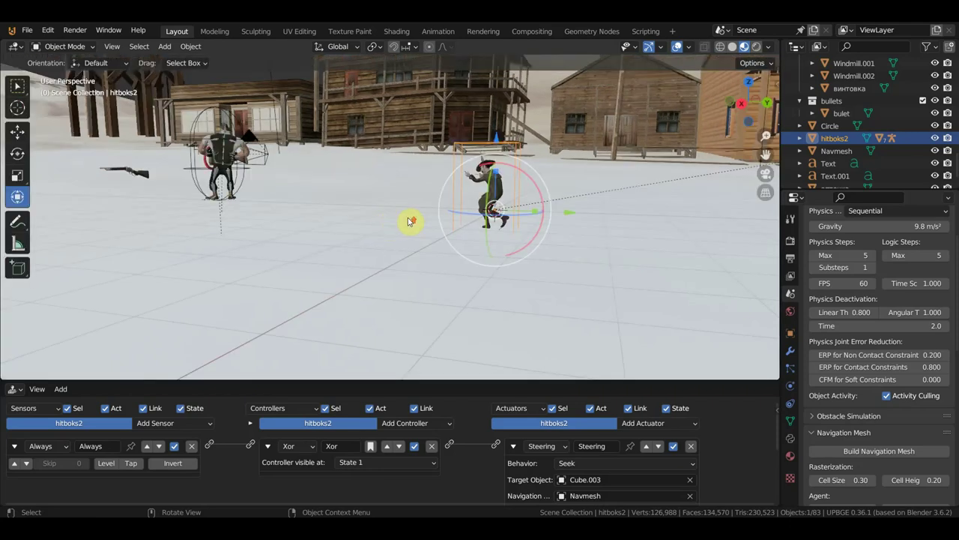
Briefly start and stop the game several times.
key("p")
key("Escape")
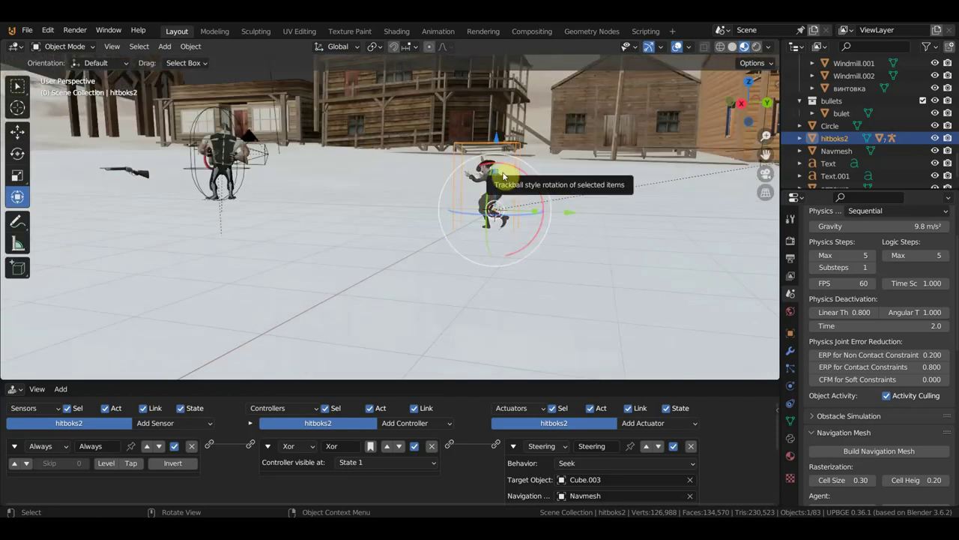
key("p")
key("Escape")
key("p")
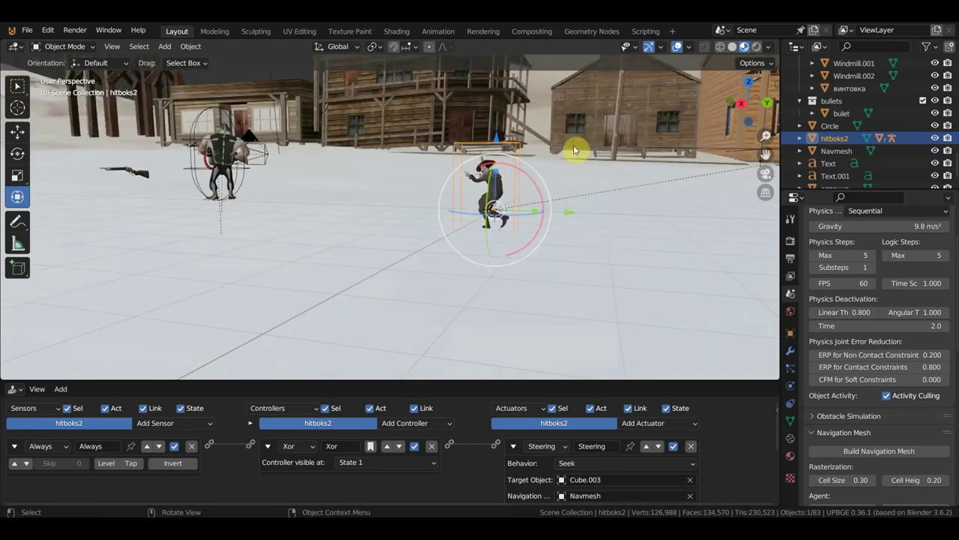
key("Escape")
Raise hitboks2 slightly along Z and play-test to watch it chase the player.
left_click_drag(499, 142, 497, 135)
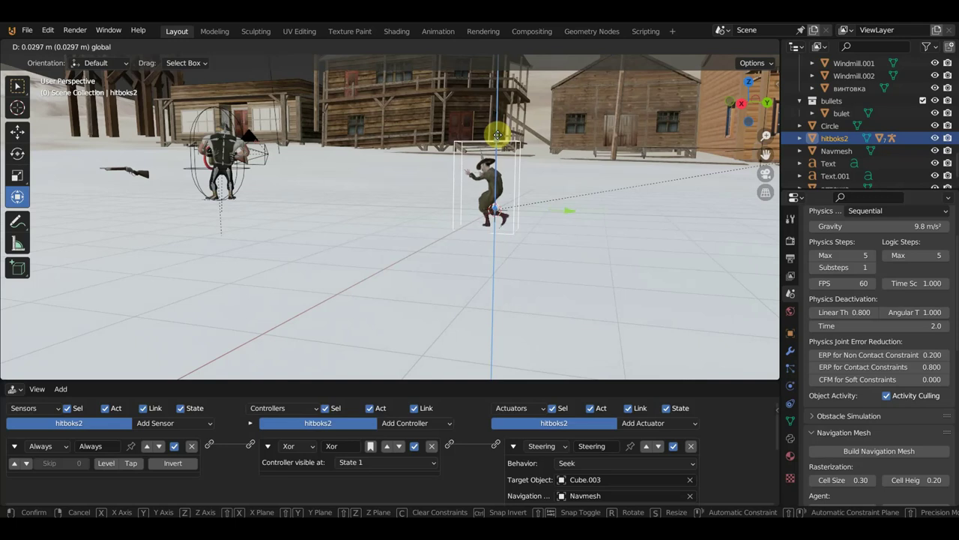
left_click(499, 139)
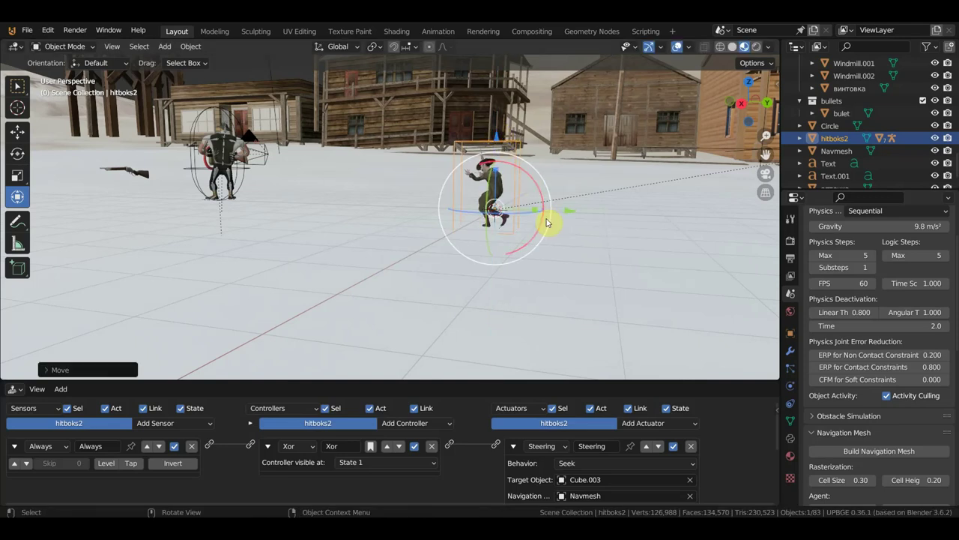
middle_click_drag(547, 217, 584, 217)
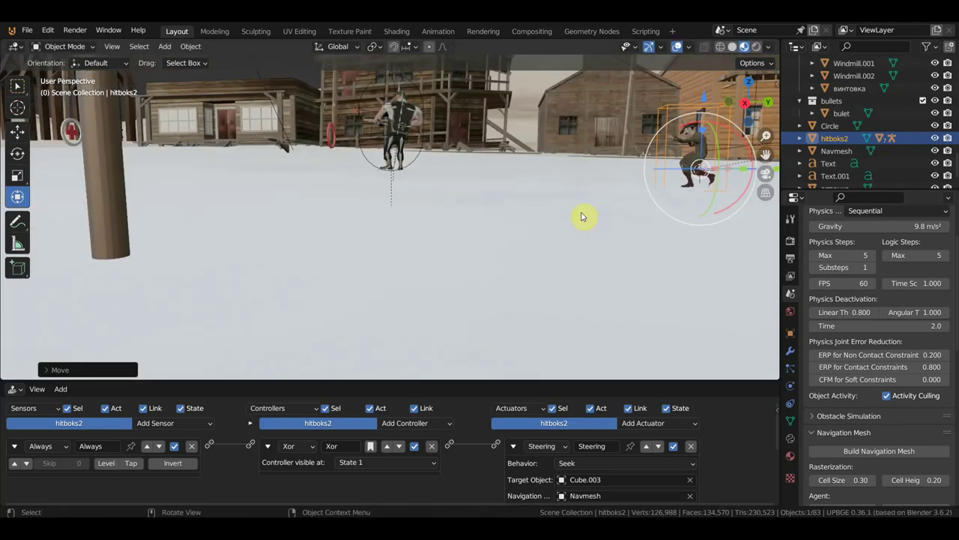
key("p")
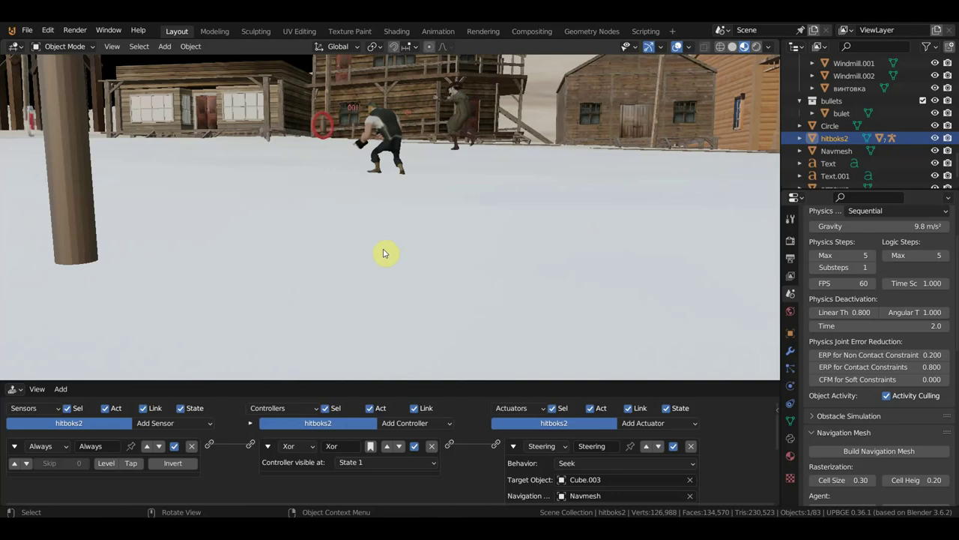
key("Escape")
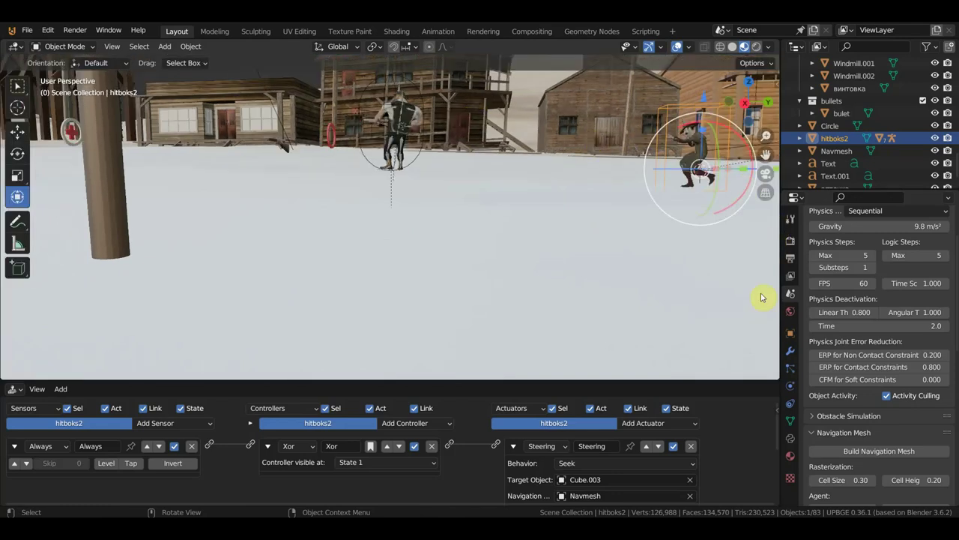
Set hitboks2's game physics type to Static in the Physics tab and play-test the game.
left_click(790, 384)
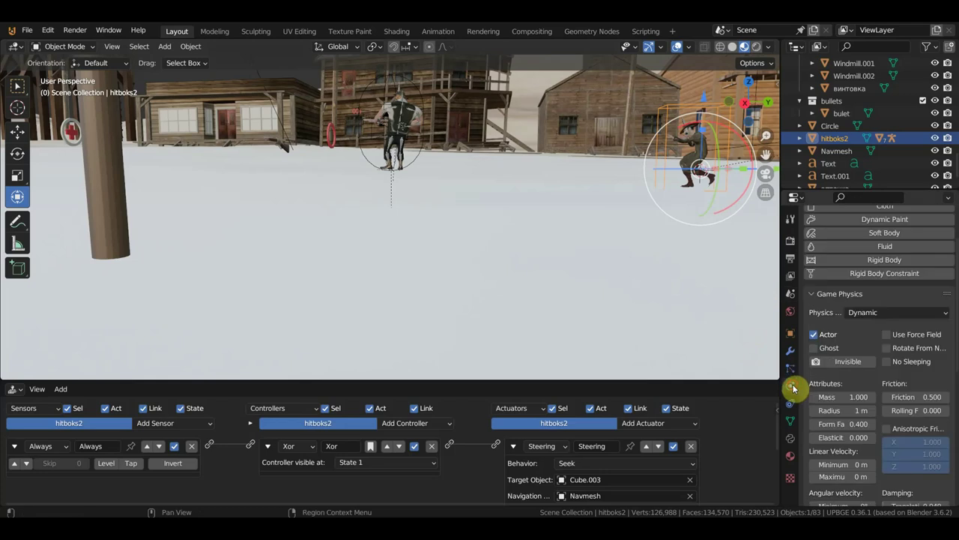
left_click(869, 312)
left_click(879, 340)
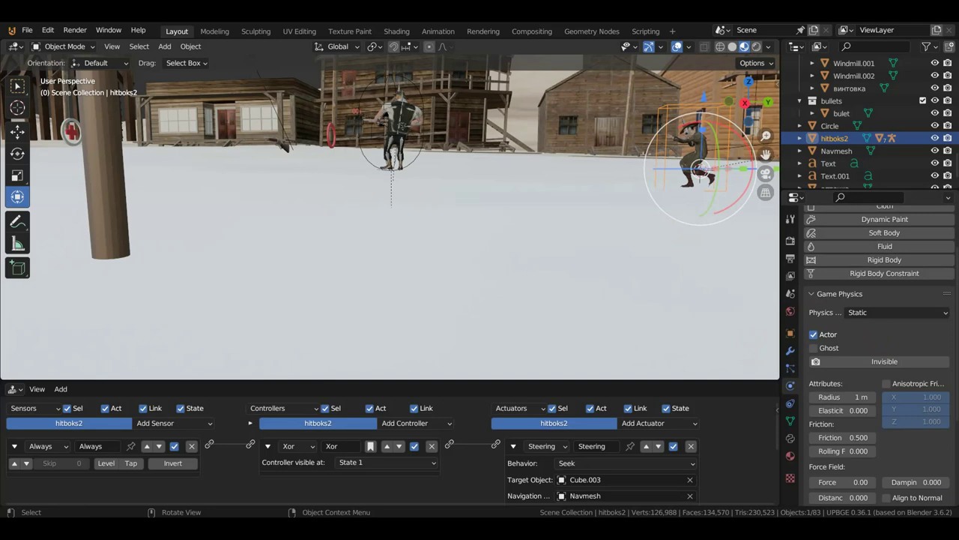
key("p")
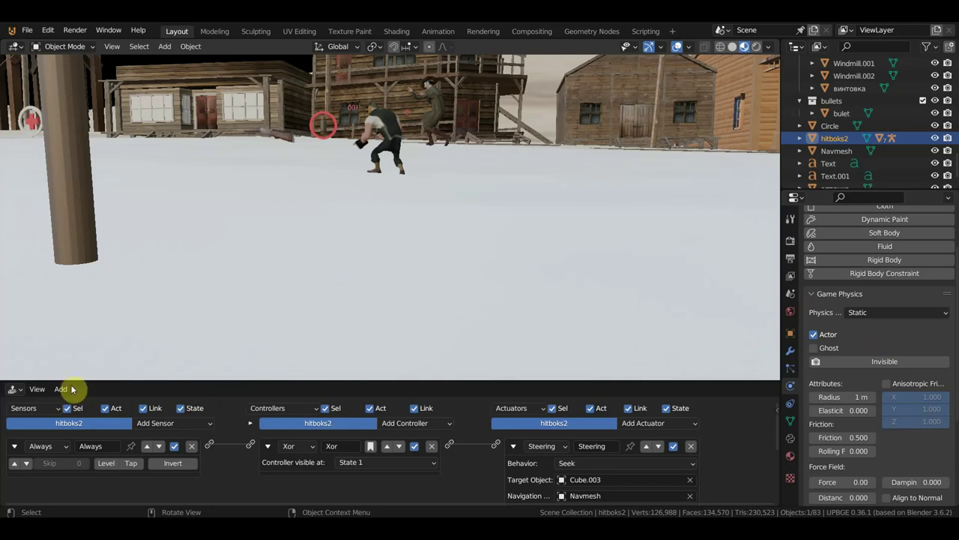
key("Escape")
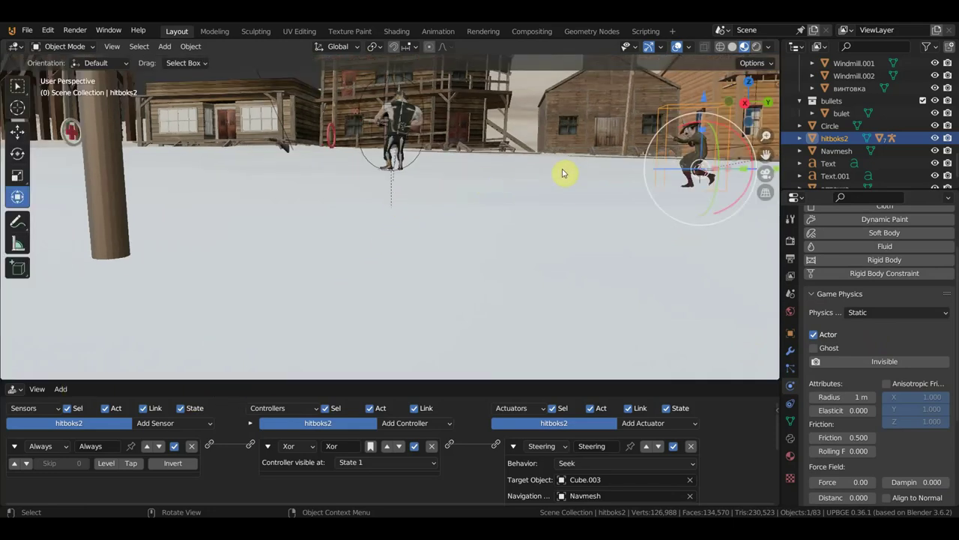
Frame the Box397.001 character, then lower Armature.001 about 0.1 m along Z.
middle_click_drag(693, 153, 618, 141)
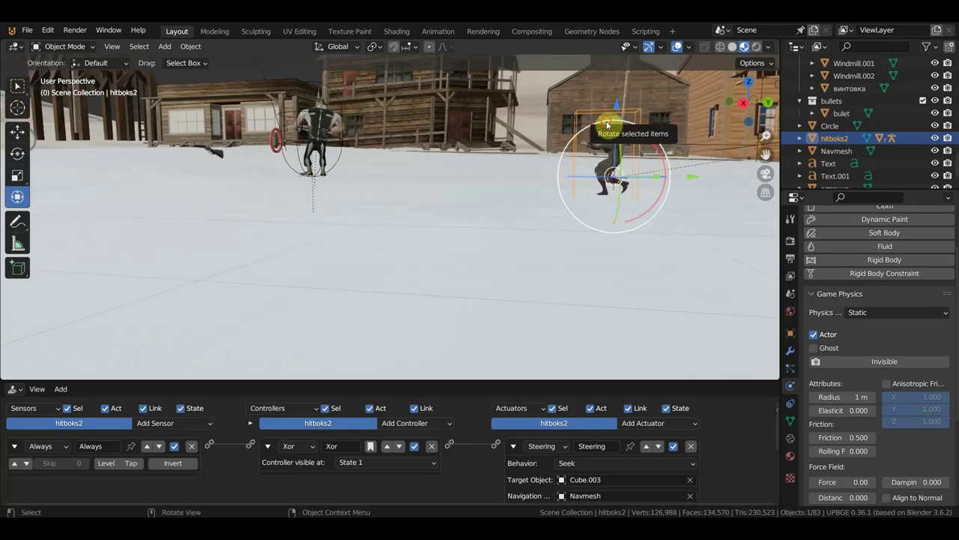
left_click(608, 126)
scroll(608, 135, "up", 1)
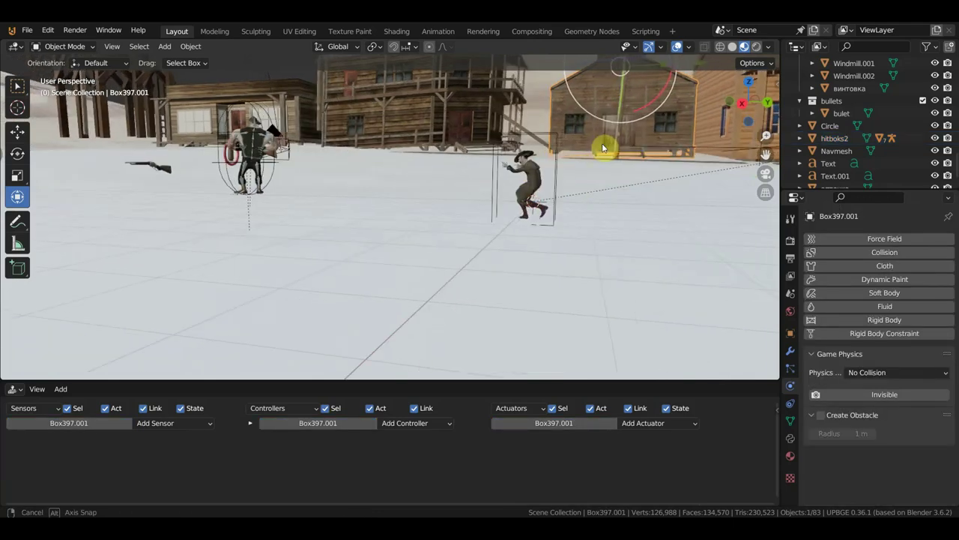
scroll(597, 147, "up", 1)
key("KP_Decimal")
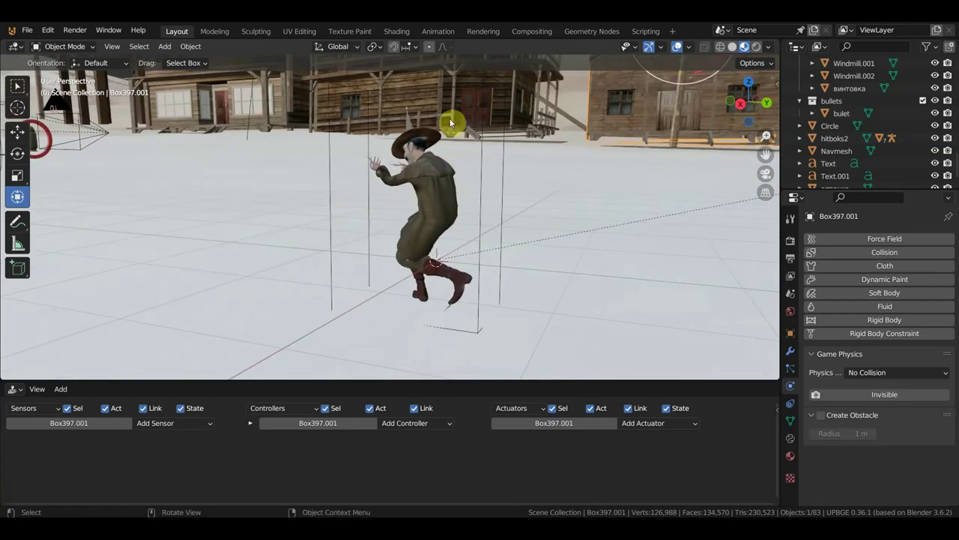
left_click(409, 124)
scroll(439, 122, "down", 1)
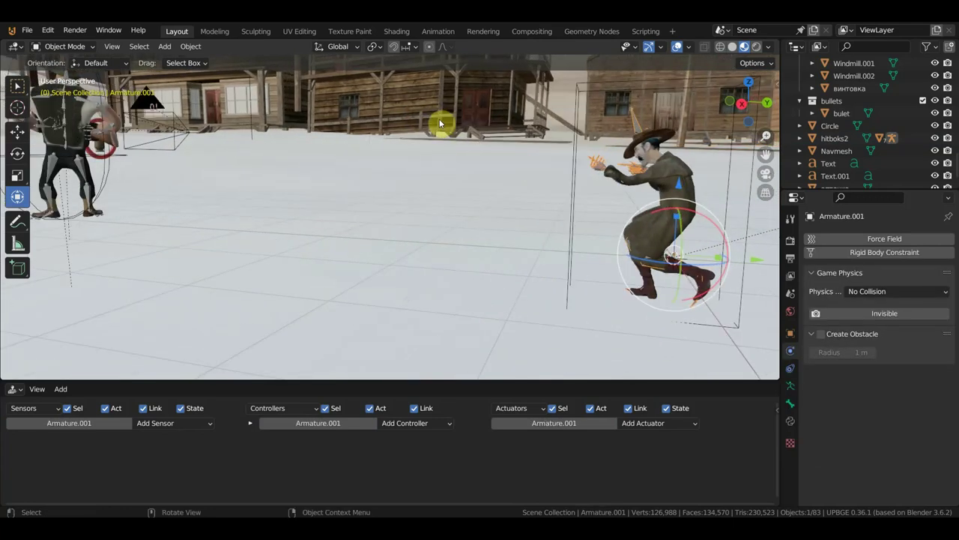
scroll(502, 116, "down", 1)
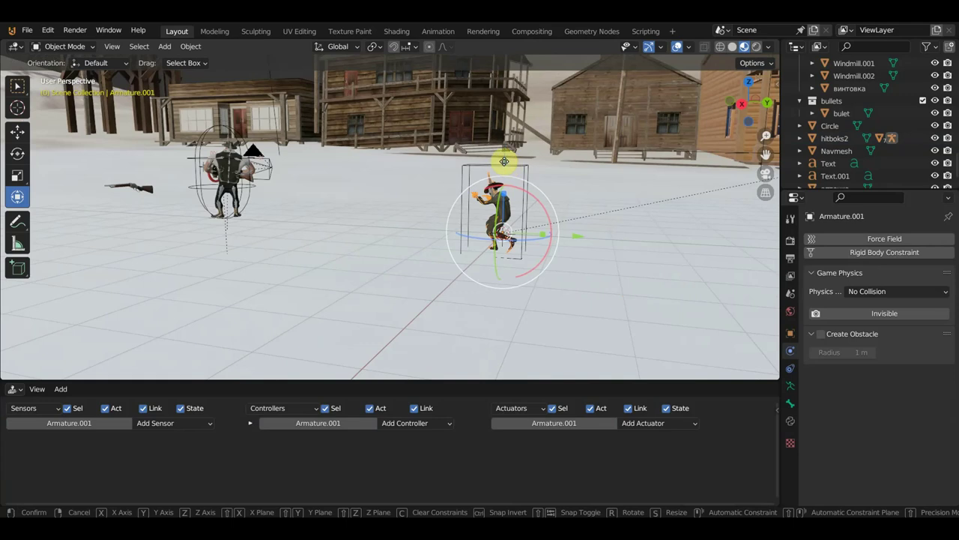
left_click_drag(503, 163, 505, 169)
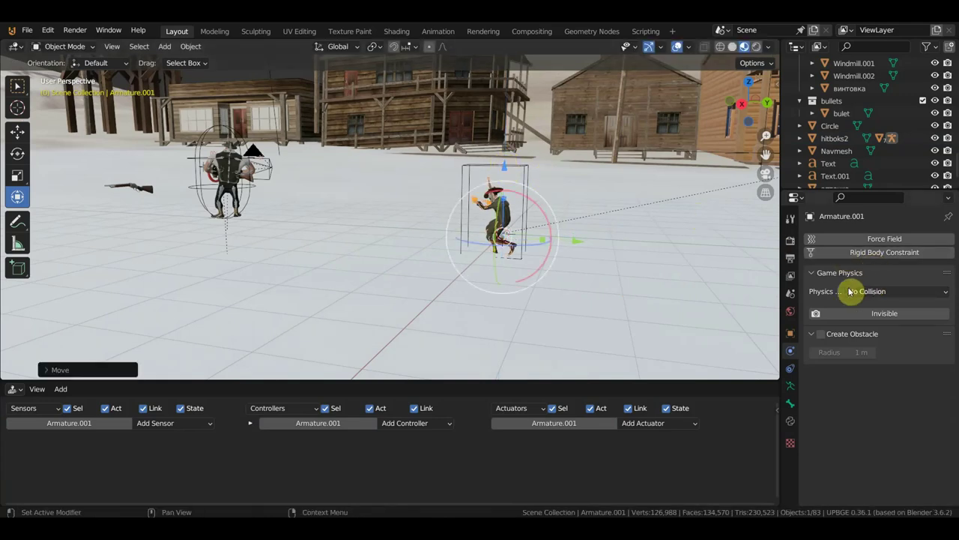
Switch hitboks2's game physics type from Static to Dynamic.
left_click(525, 174)
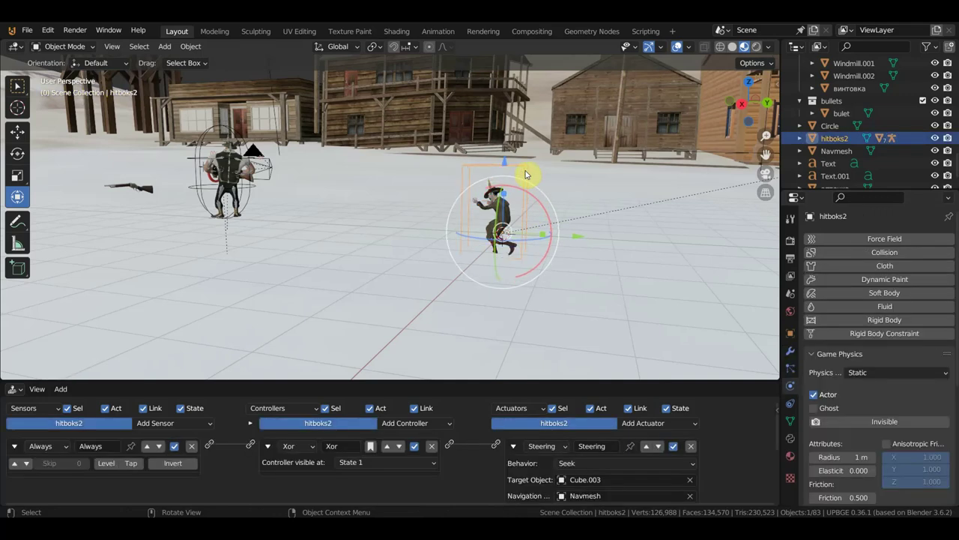
left_click(904, 373)
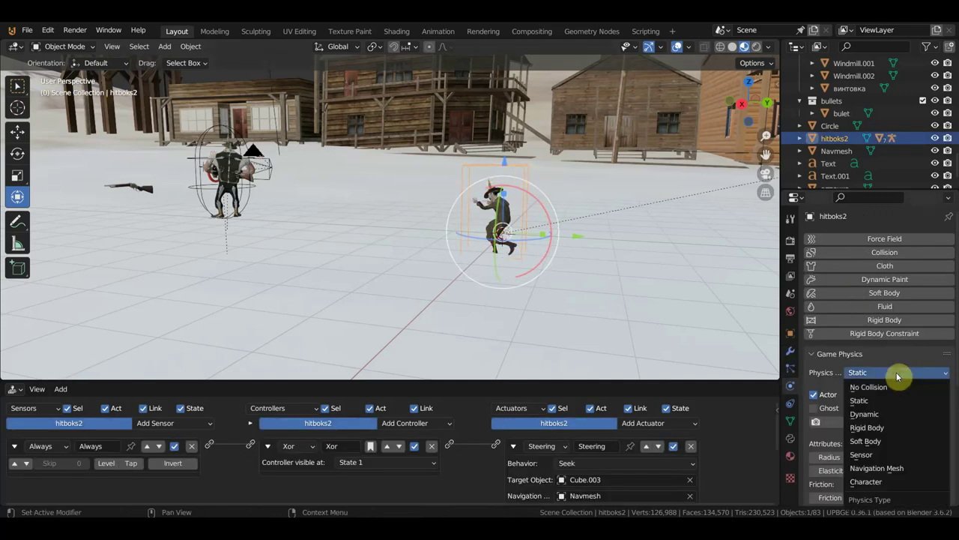
left_click(878, 413)
Test-run the game with hitboks2 on Dynamic physics, then reframe the view.
middle_click_drag(602, 237, 616, 230)
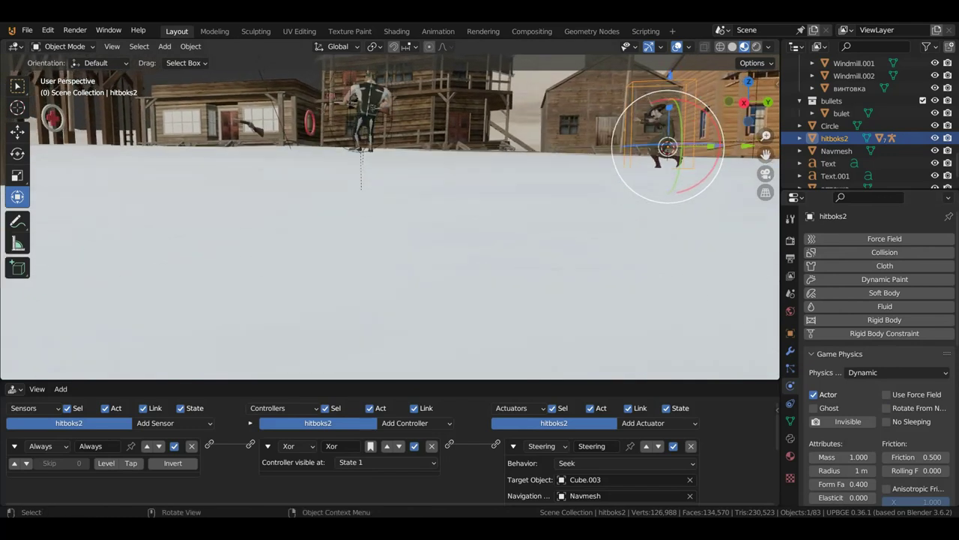
key("p")
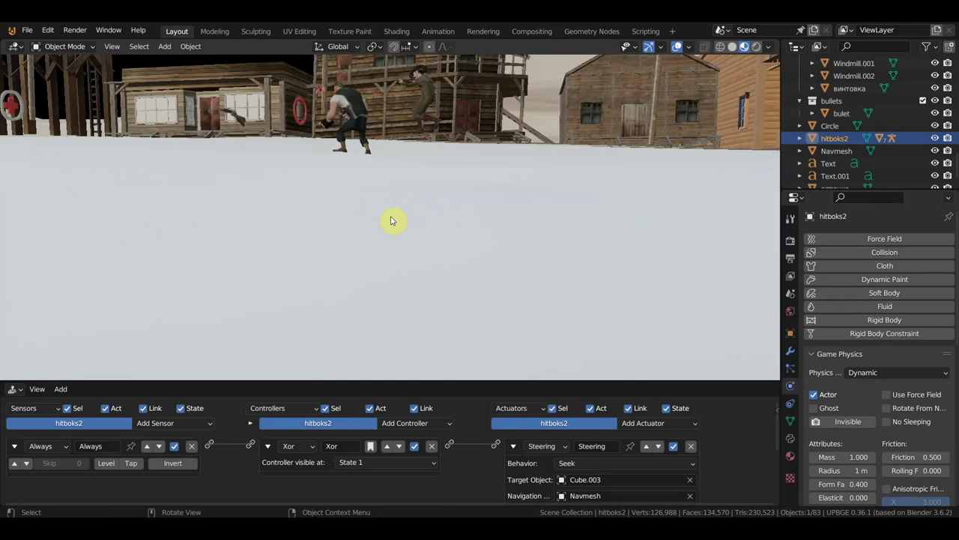
key("Escape")
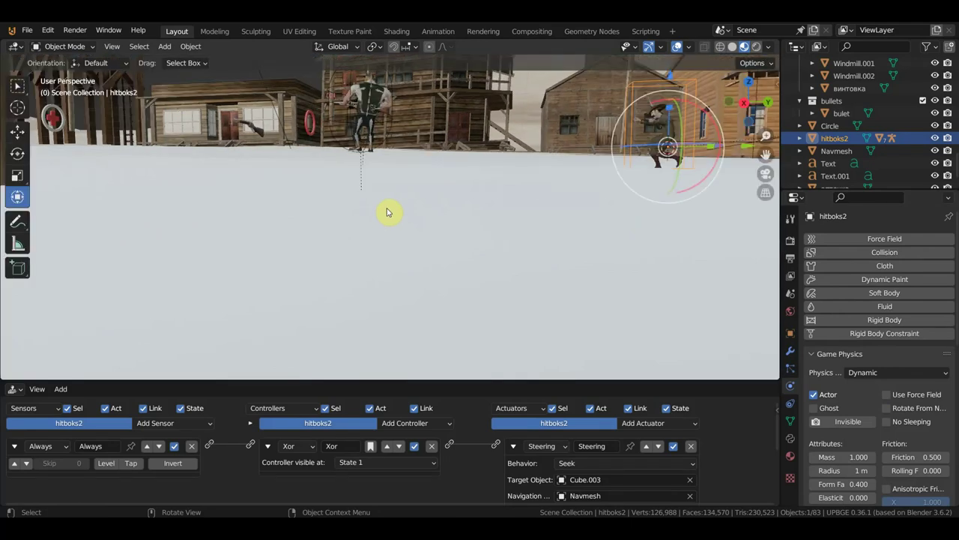
middle_click_drag(454, 177, 399, 196)
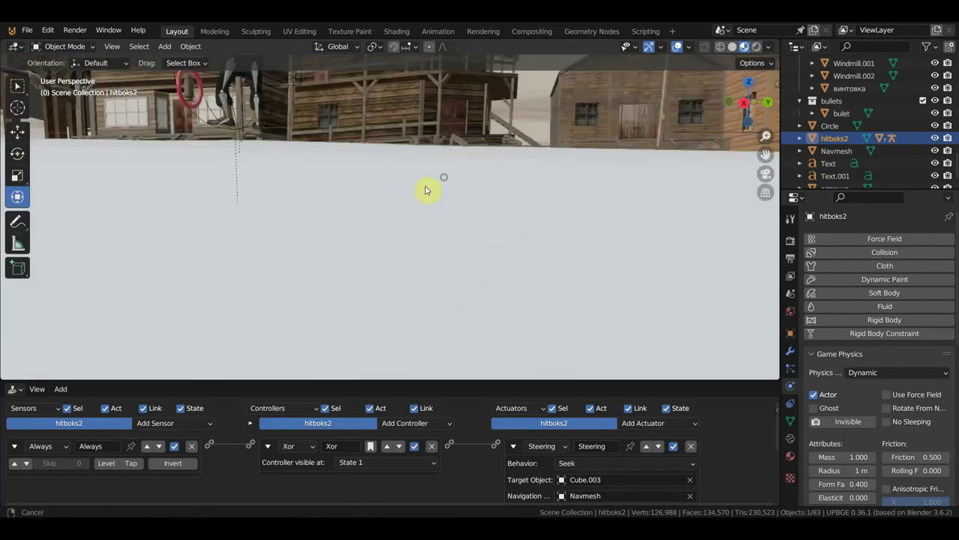
scroll(399, 197, "down", 4)
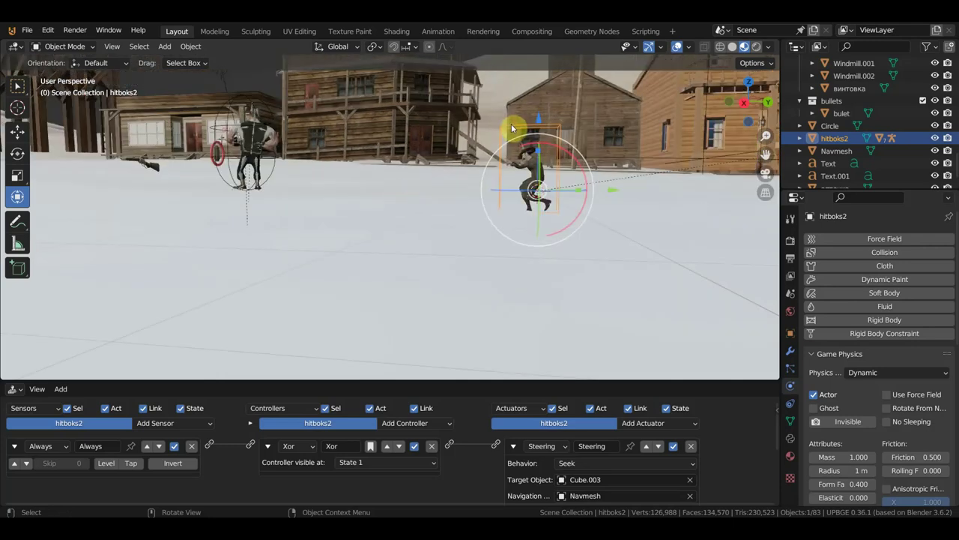
Turn off Actor for hitboks2 and test-run the game.
left_click(813, 395)
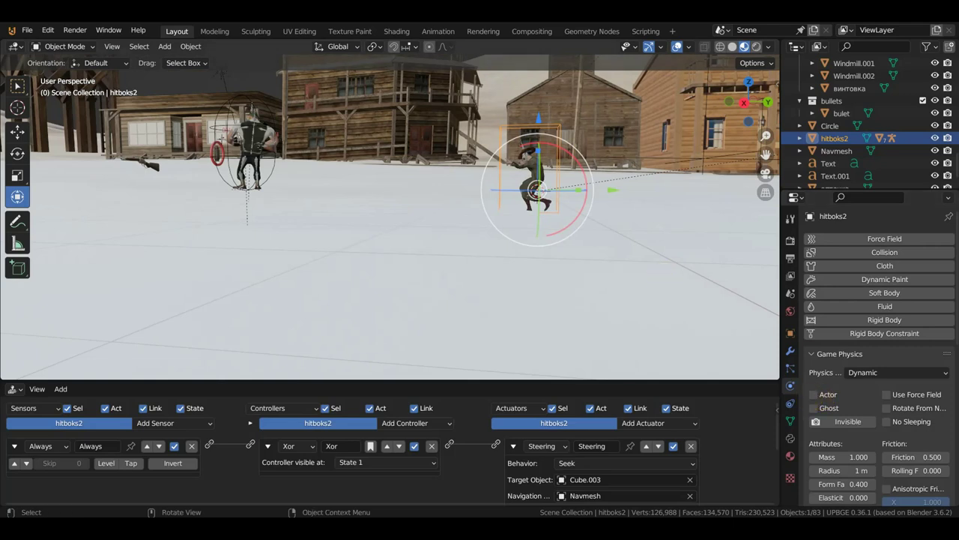
key("p")
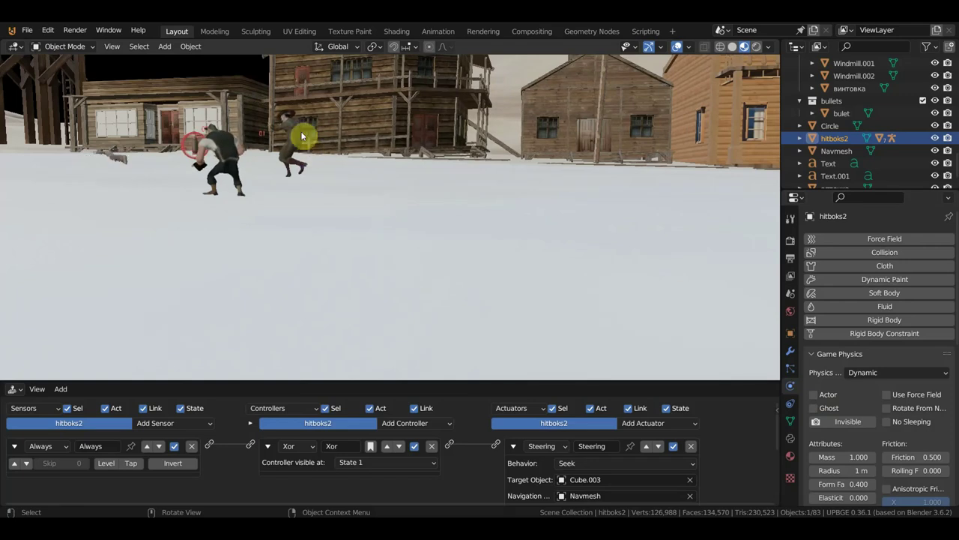
key("Escape")
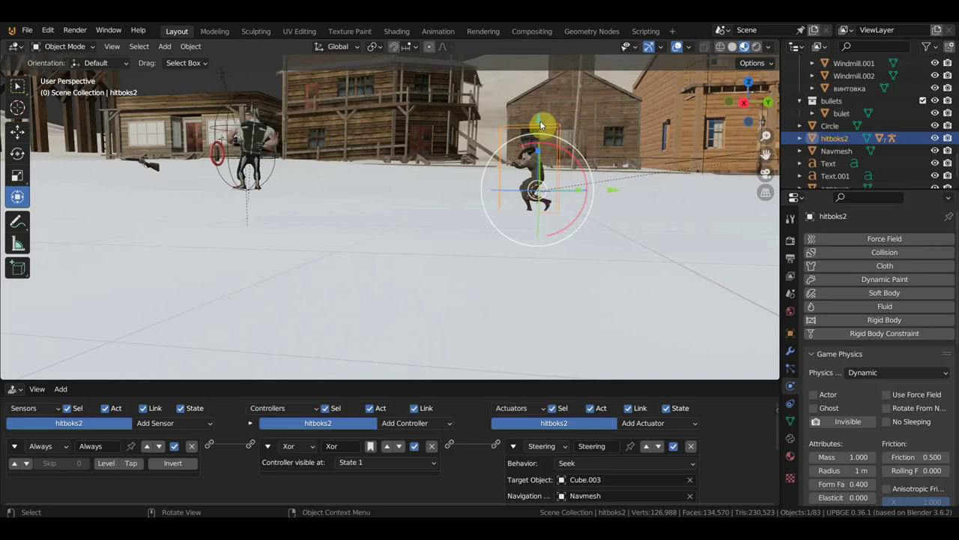
Lower hitboks2 about 0.29 m, test again, and begin another vertical move of about 0.41 m.
left_click_drag(541, 120, 538, 136)
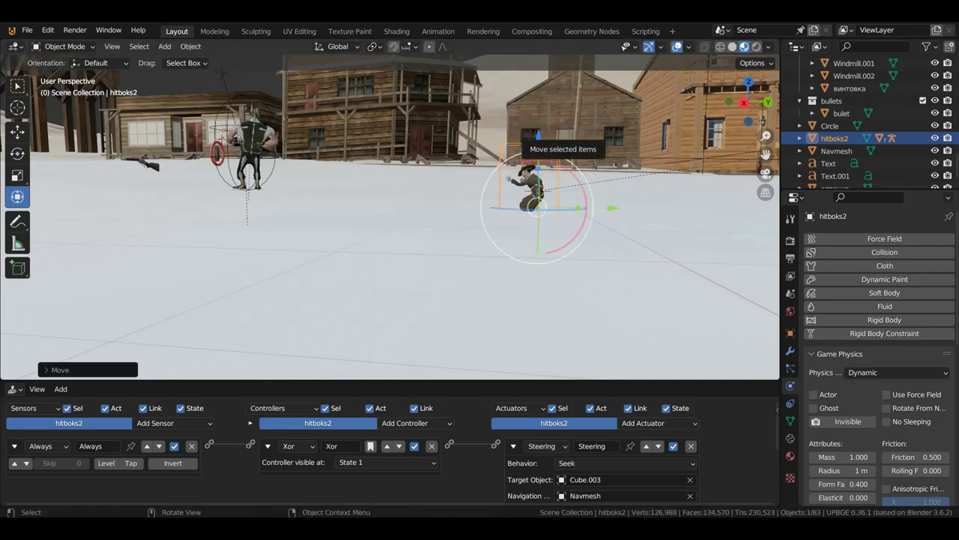
key("p")
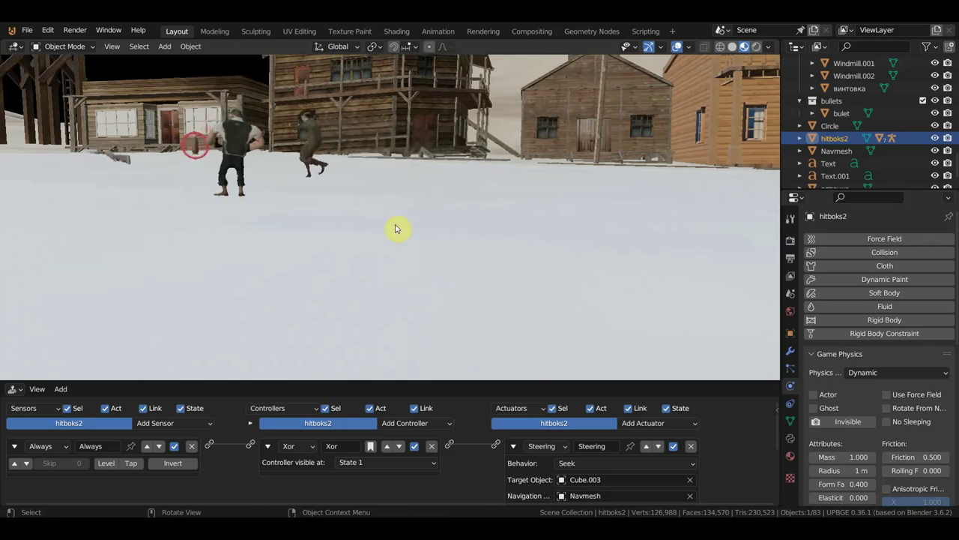
key("Escape")
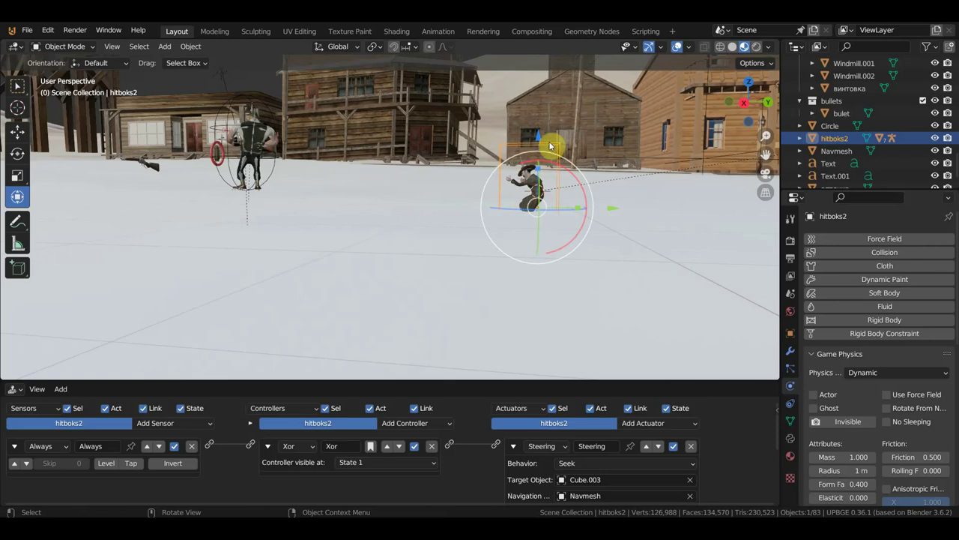
left_click_drag(539, 137, 544, 111)
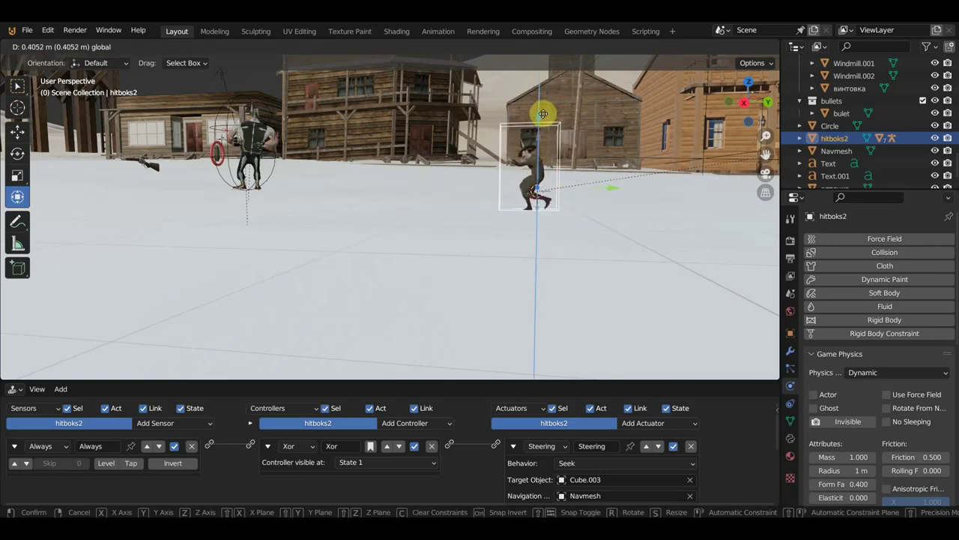
Confirm hitboks2's new height and set its origin to its geometry.
left_click_drag(544, 112, 550, 130)
left_click(190, 46)
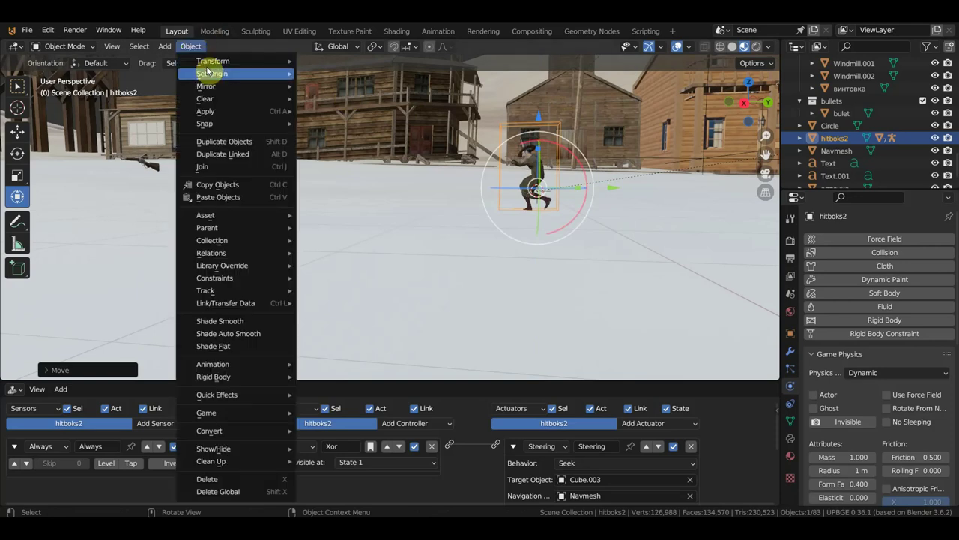
mouse_move(217, 75)
left_click(345, 87)
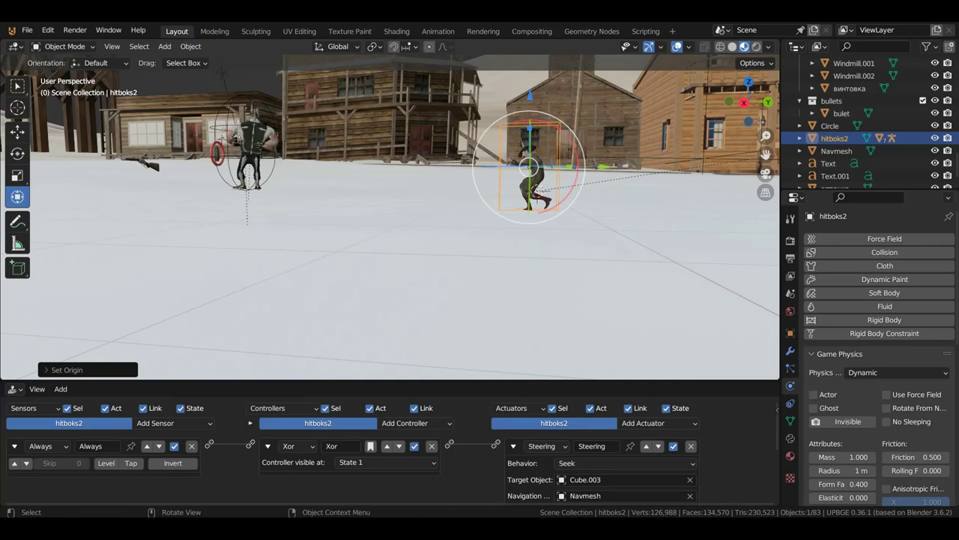
Test-run the game to watch the enemy seek the player, then enlarge the logic editor.
key("p")
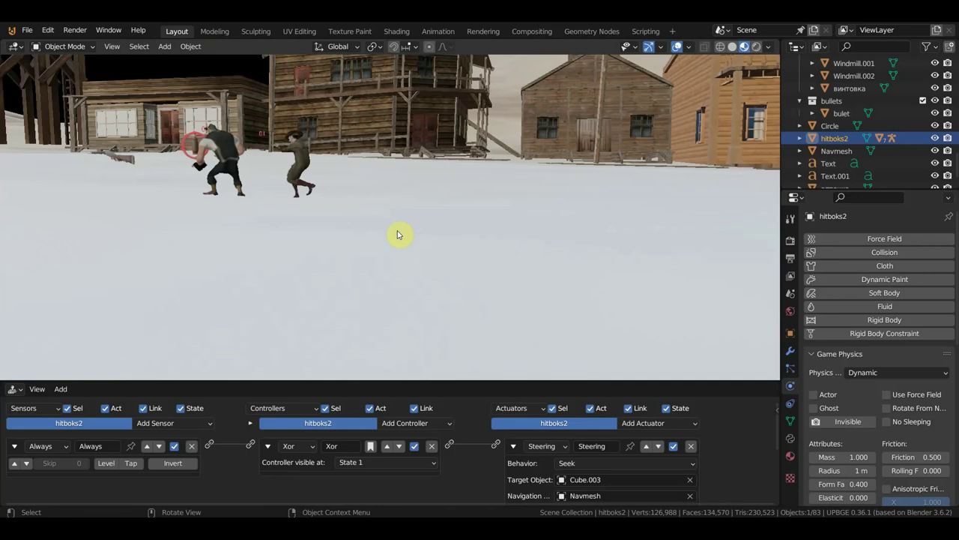
key("Escape")
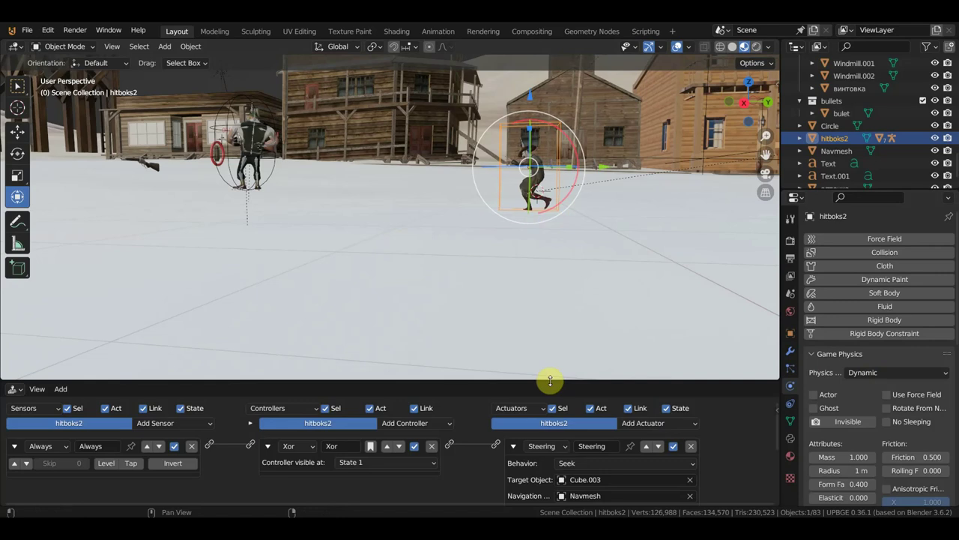
mouse_move(553, 381)
left_mouse_down()
mouse_move(581, 284)
mouse_move(585, 391)
left_mouse_up()
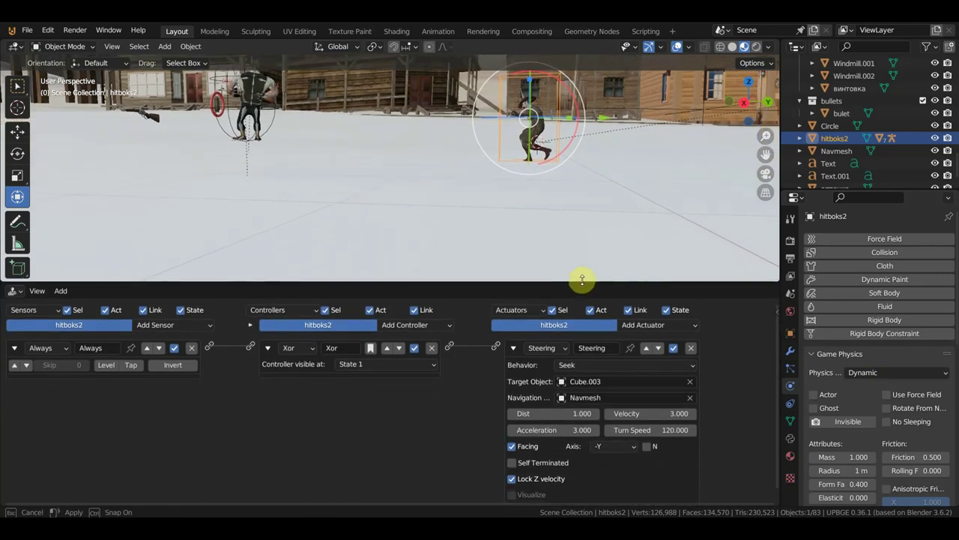
middle_click_drag(585, 391, 562, 293)
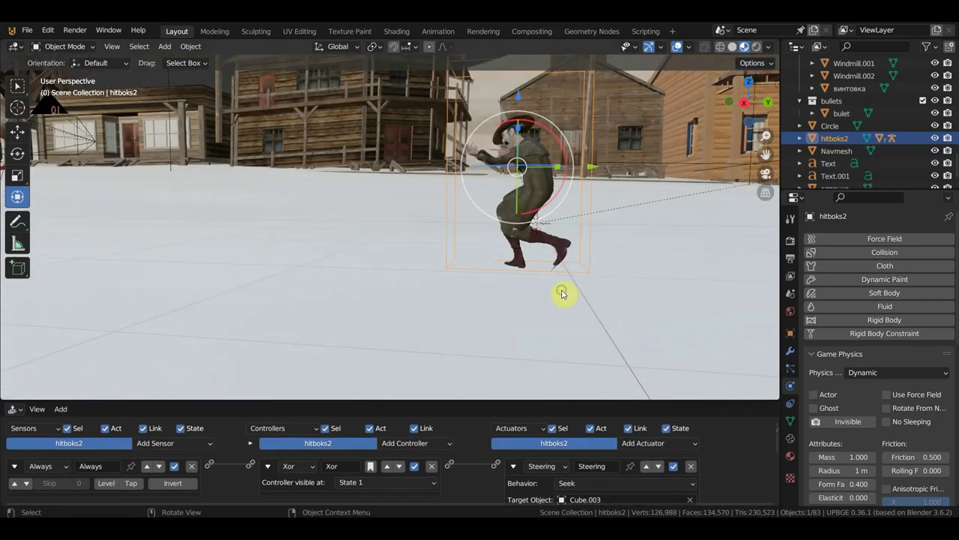
Run a brief game test, then select the enemy armature Armature.001.
key("p")
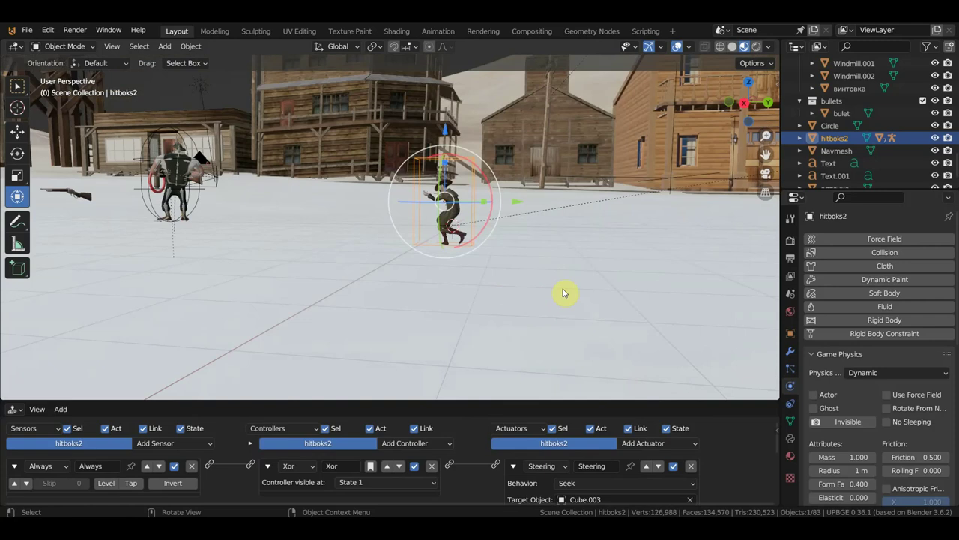
key("Escape")
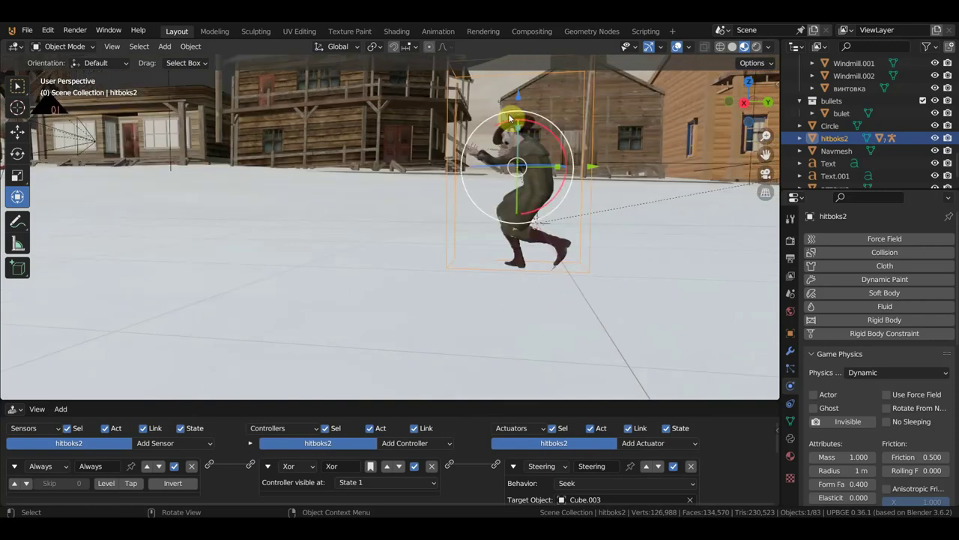
left_click(501, 111)
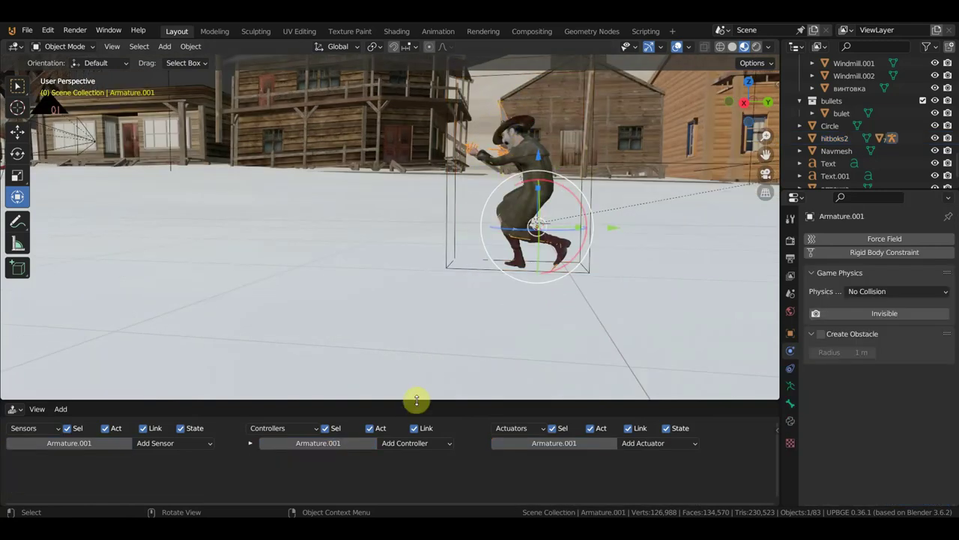
Enlarge the logic editor and add an Always sensor to the armature.
left_click_drag(432, 400, 457, 318)
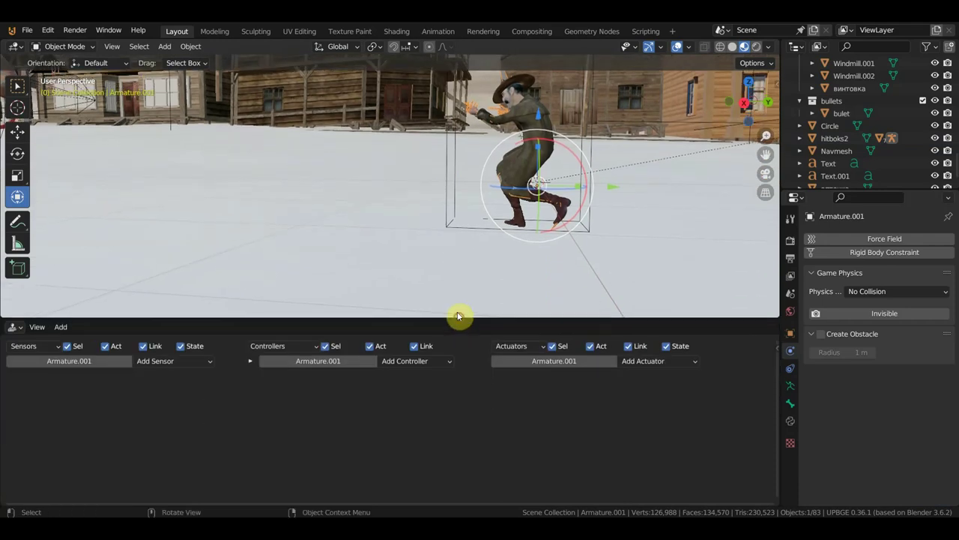
left_click(166, 362)
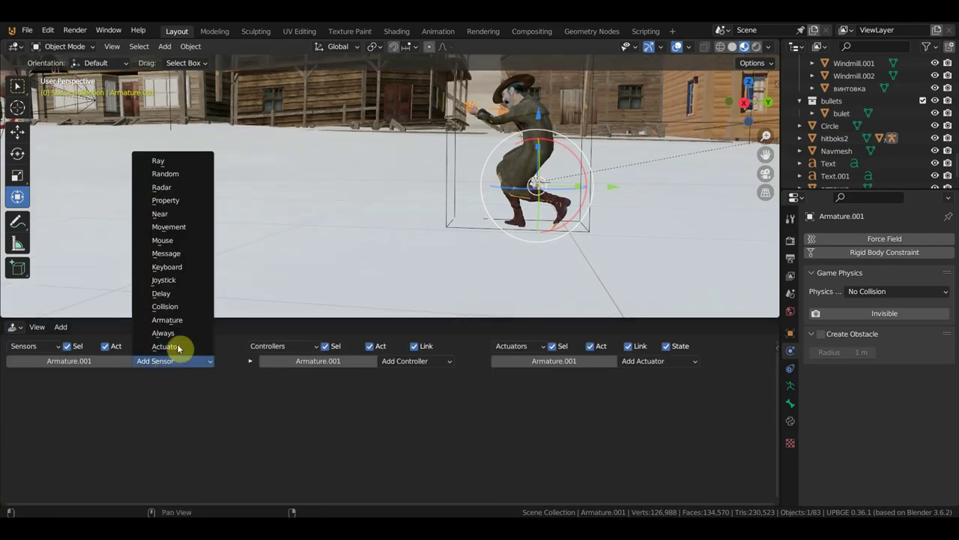
left_click(182, 333)
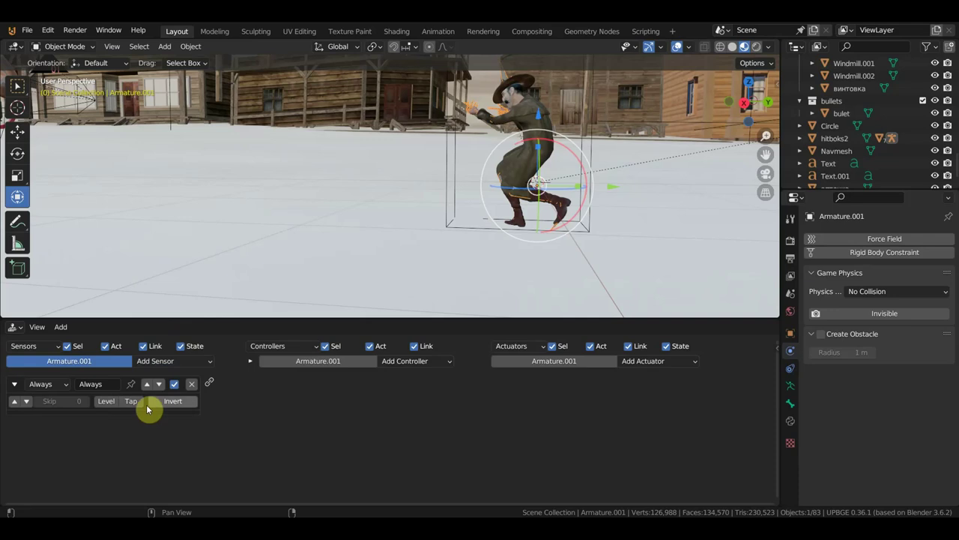
Add an Action actuator, removing the mistakenly added Motion and Message actuators.
left_click(643, 361)
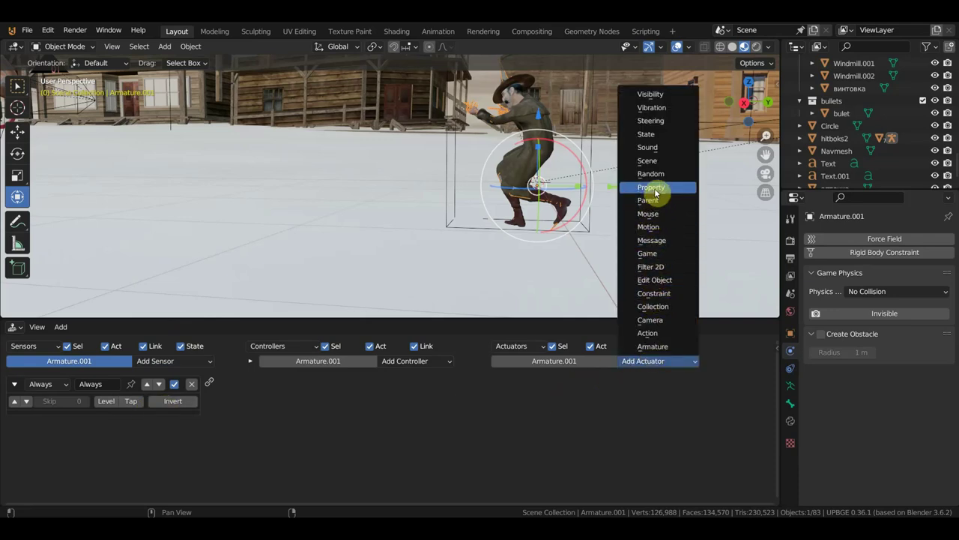
left_click(659, 227)
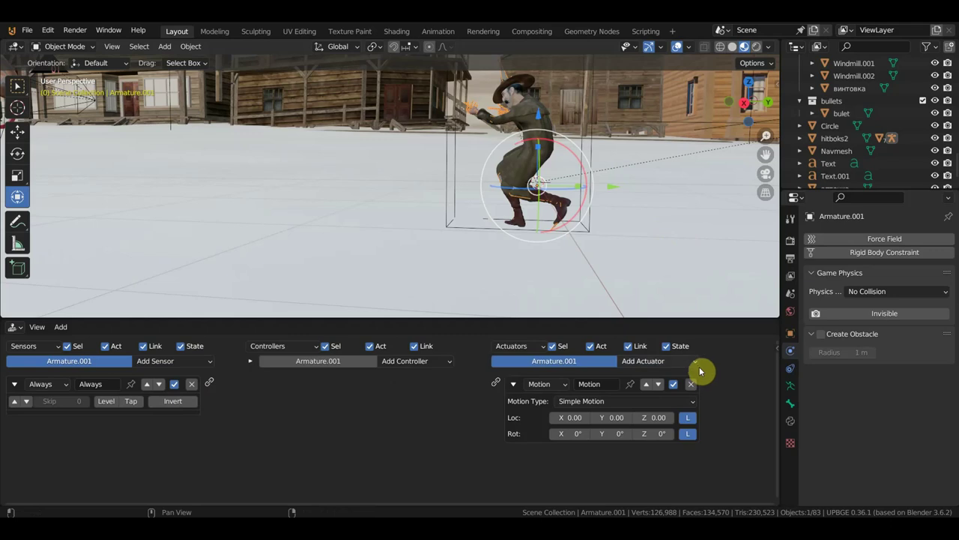
left_click(690, 384)
left_click(656, 368)
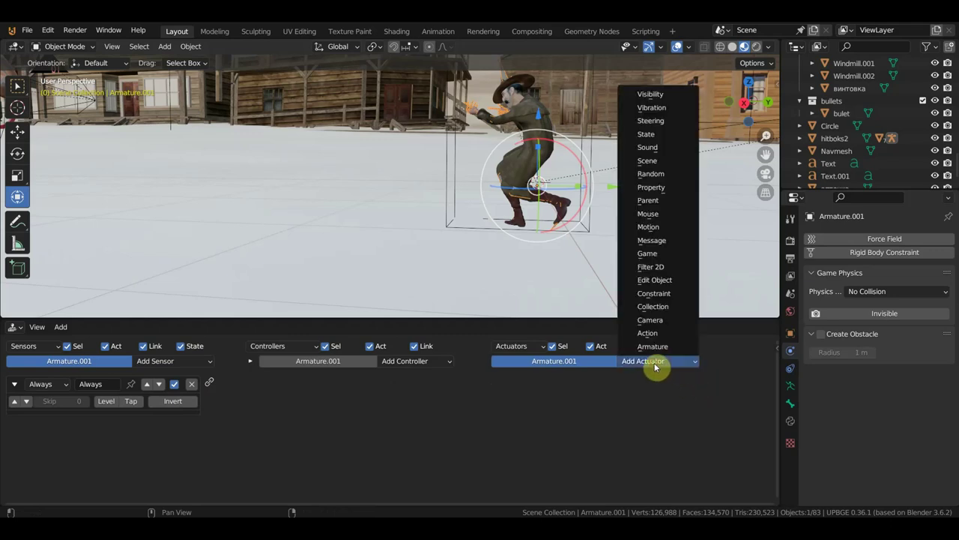
left_click(662, 245)
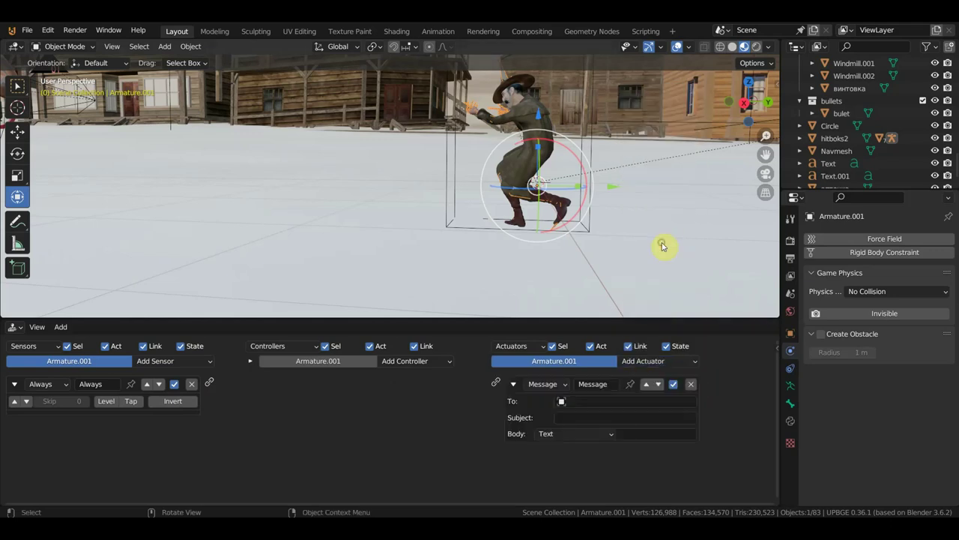
left_click(693, 362)
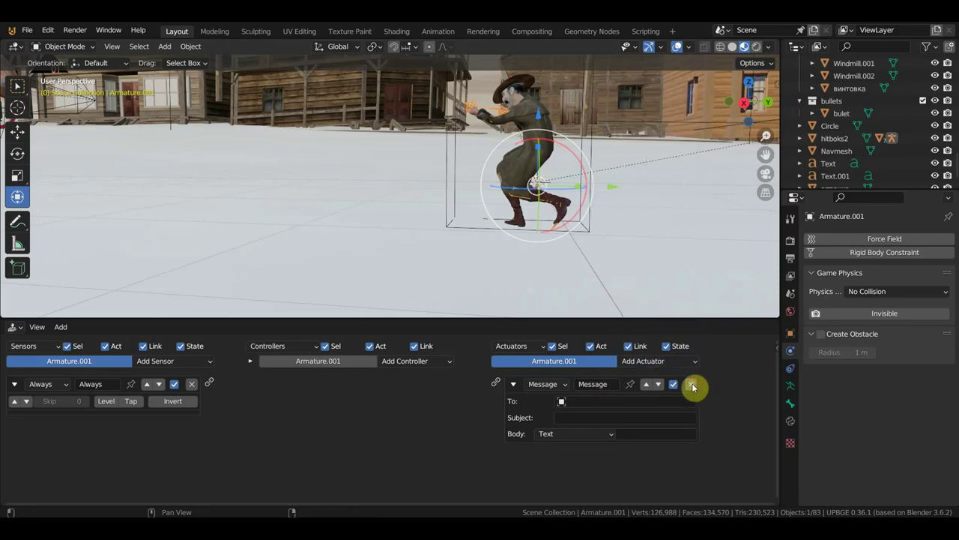
left_click(691, 384)
left_click(693, 362)
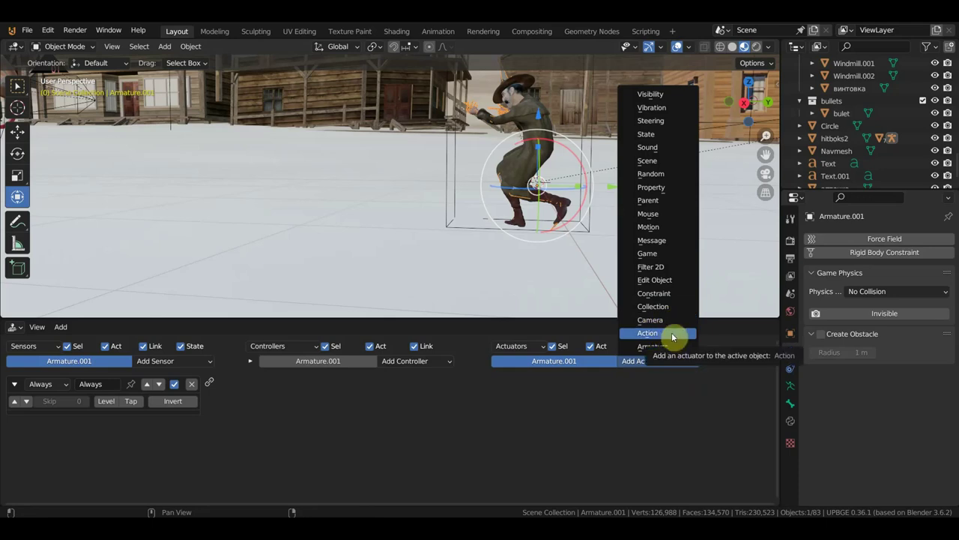
left_click(671, 331)
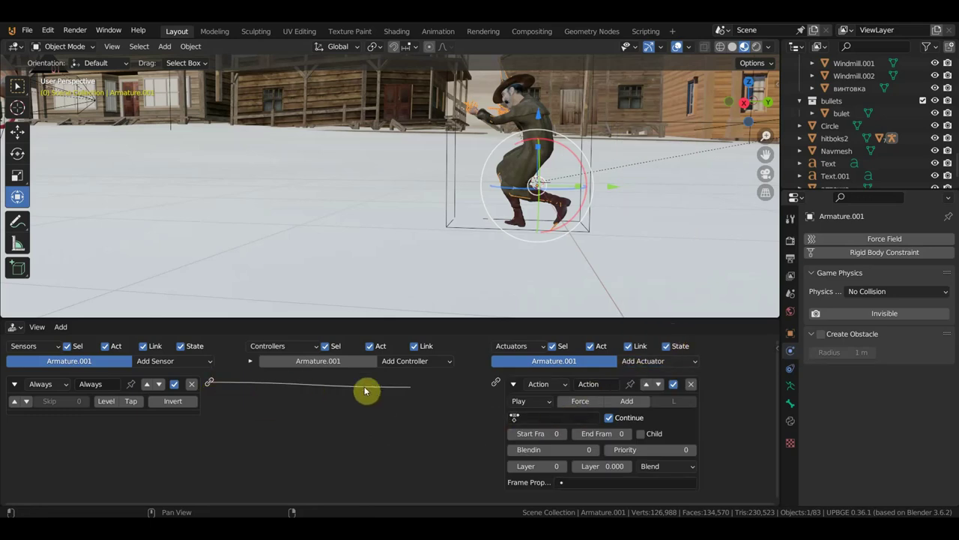
Link the Always sensor to the Action actuator, playing 'враг валк' in Loop Stop mode.
left_click_drag(212, 384, 496, 383)
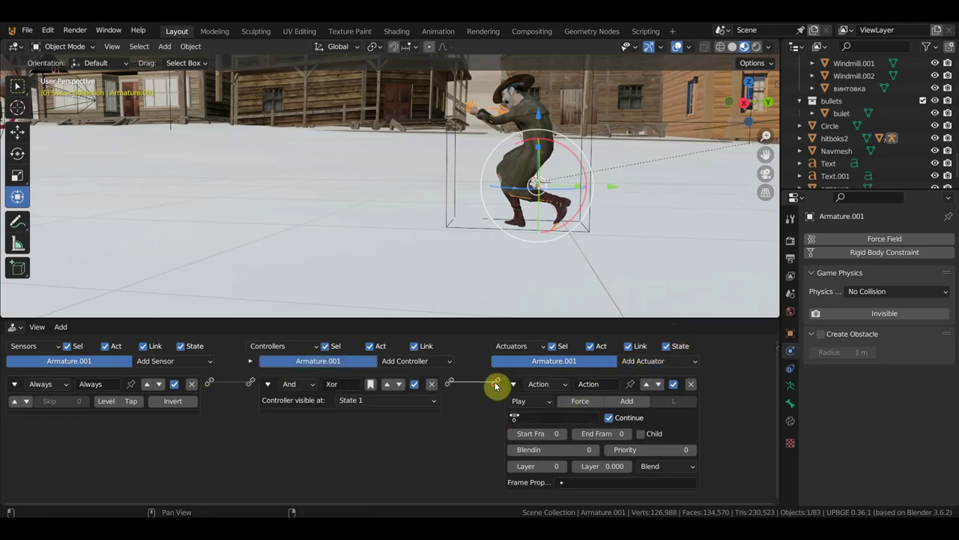
left_click(574, 420)
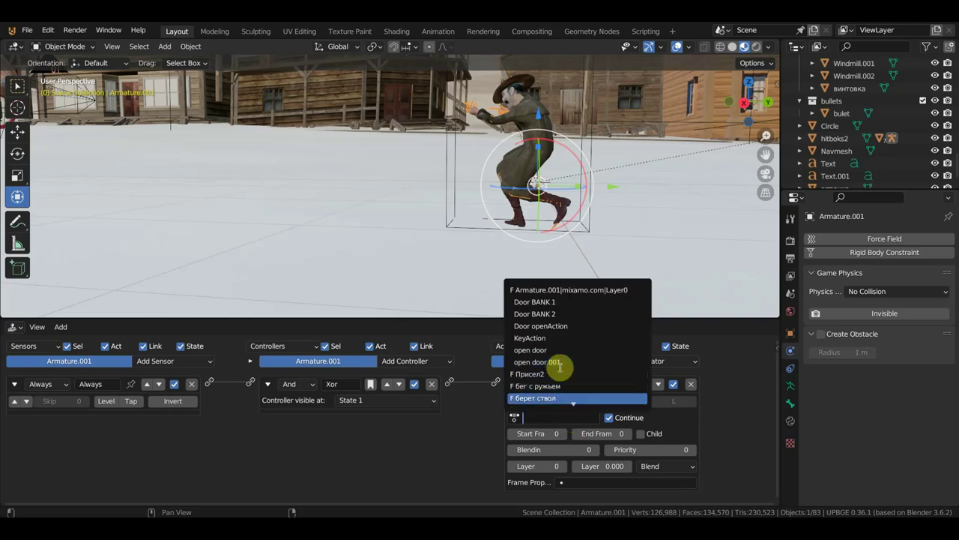
scroll(559, 367, "down", 4)
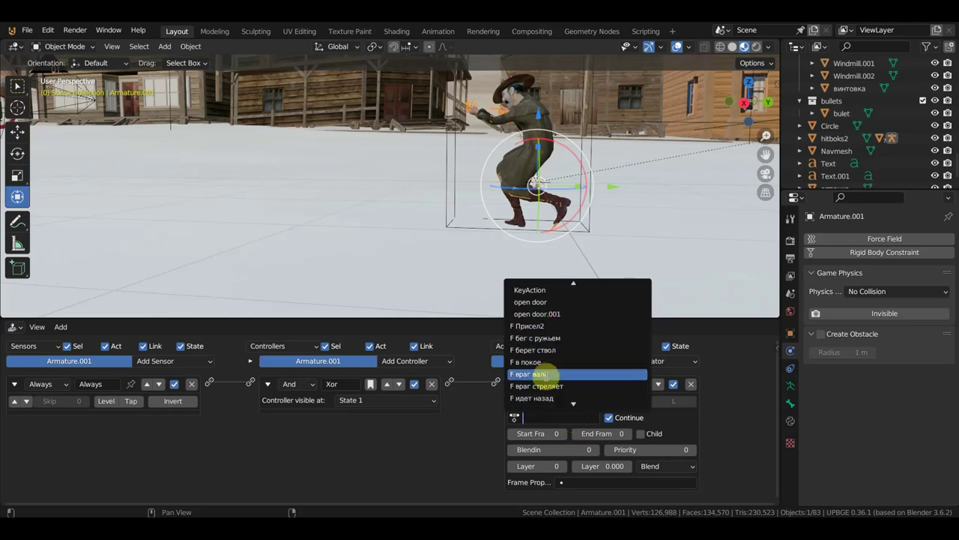
left_click(541, 373)
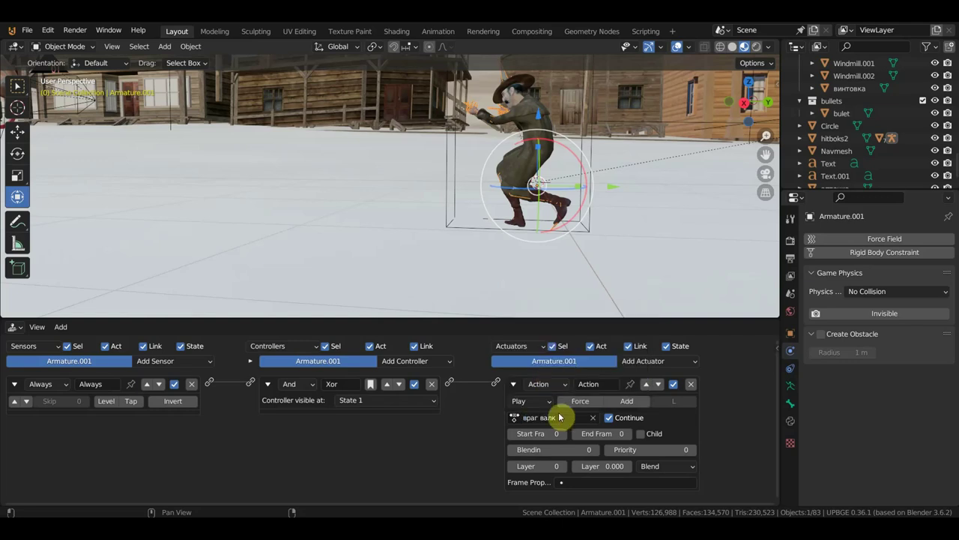
left_click(544, 404)
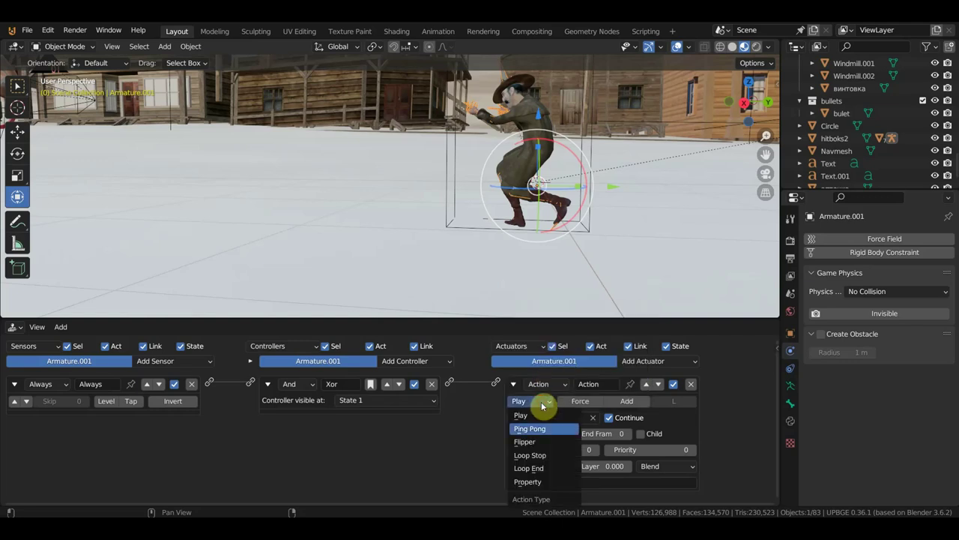
left_click(547, 456)
Set the action's end frame to 51 and run the game to check the walk.
left_click(619, 433)
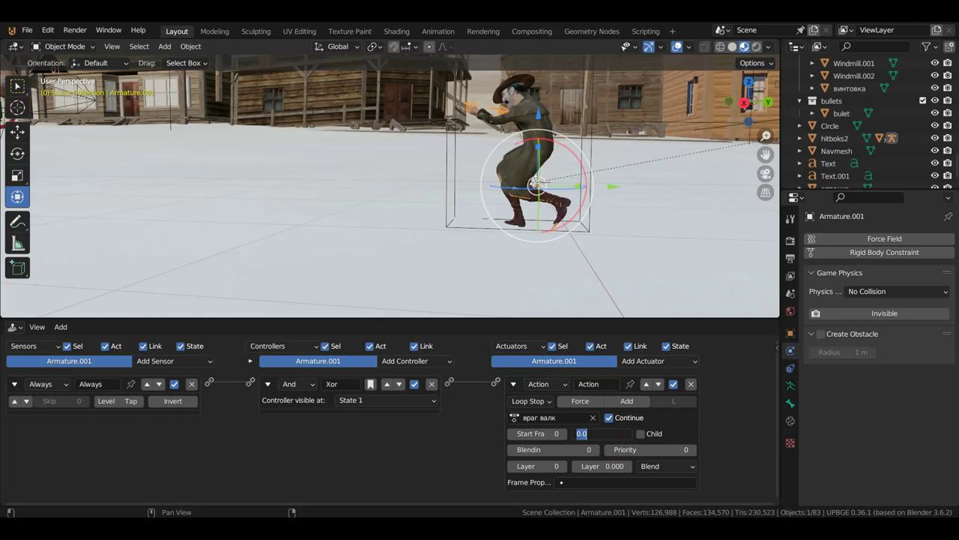
left_click(620, 435)
type("51")
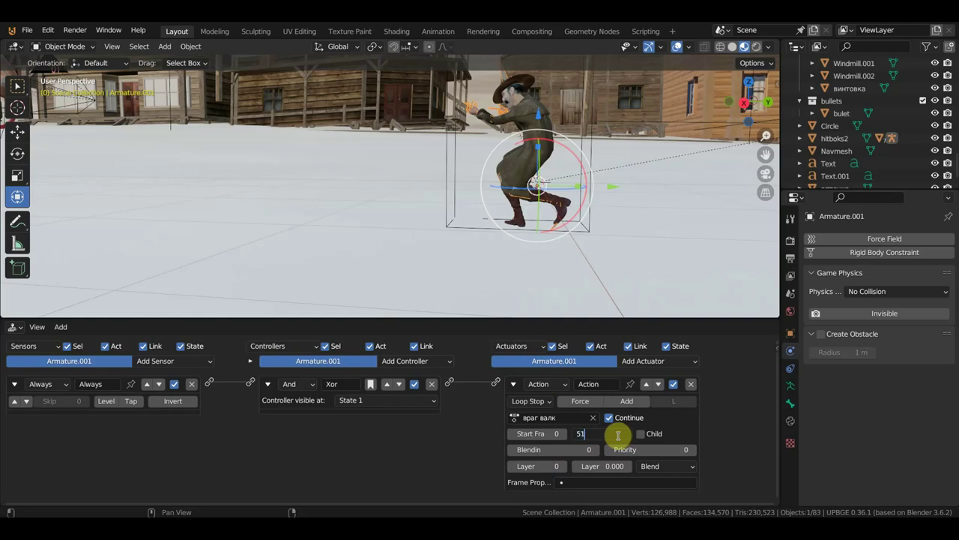
key("Return")
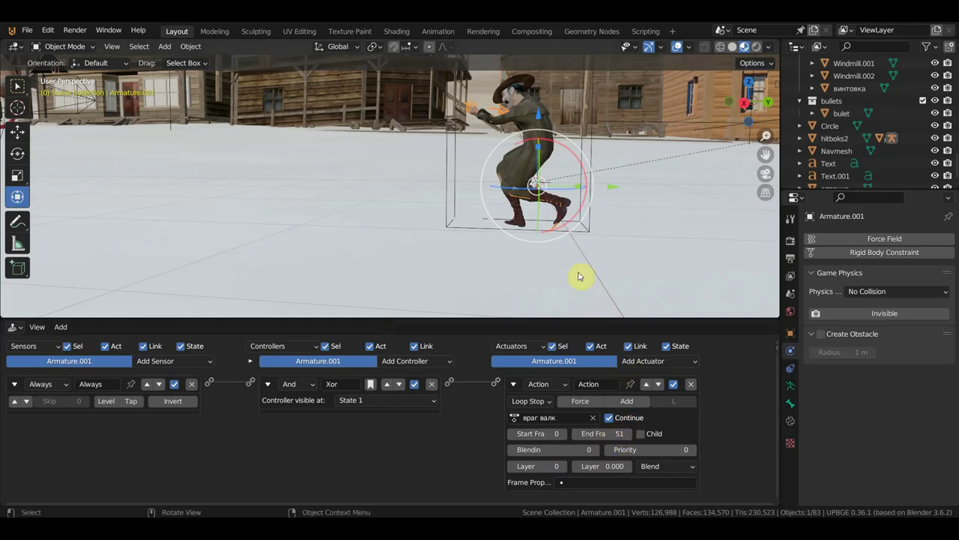
scroll(564, 268, "down", 4)
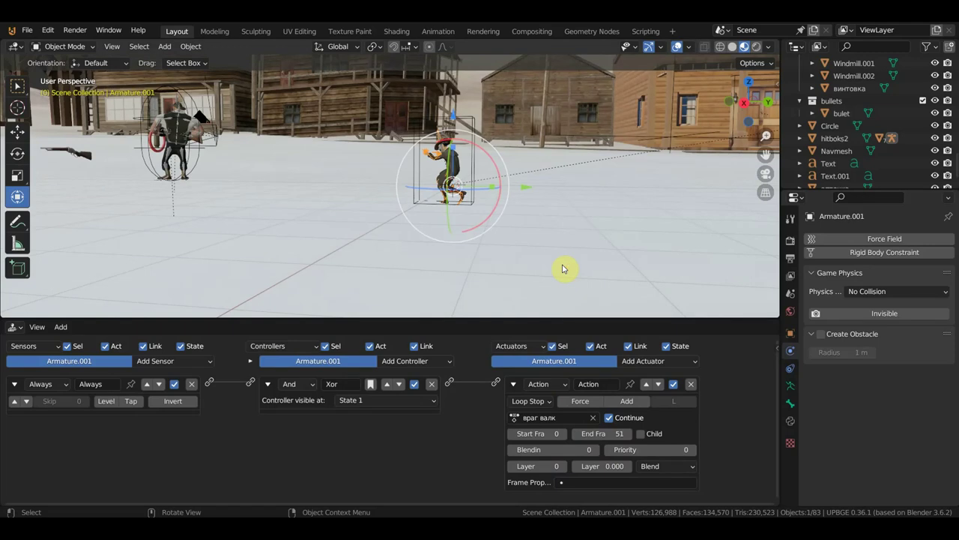
key("p")
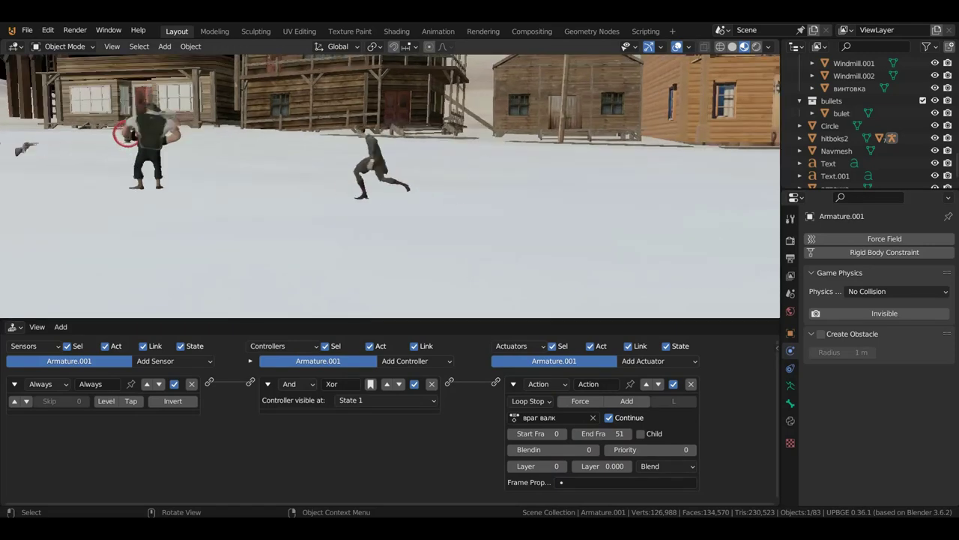
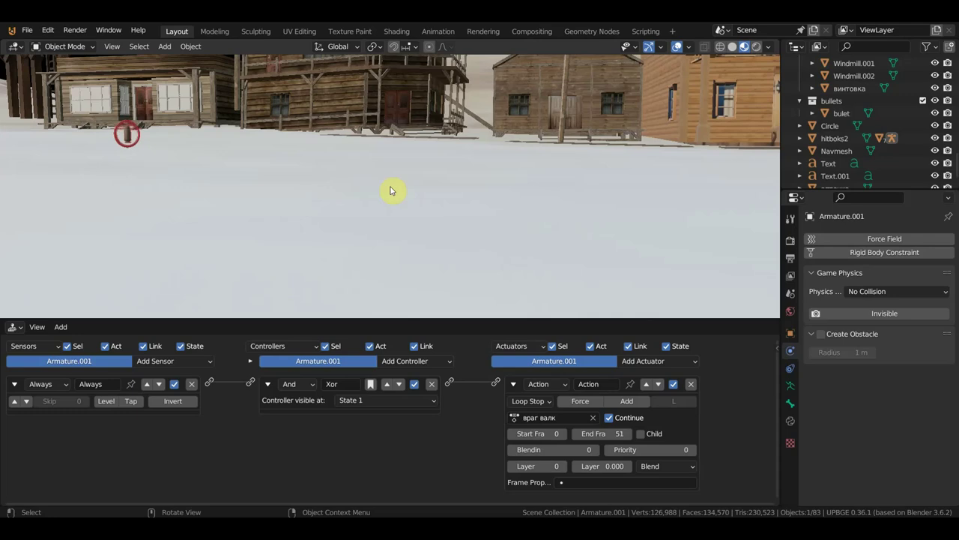
Stop the game test and enlarge the Logic Bricks editor.
key("Escape")
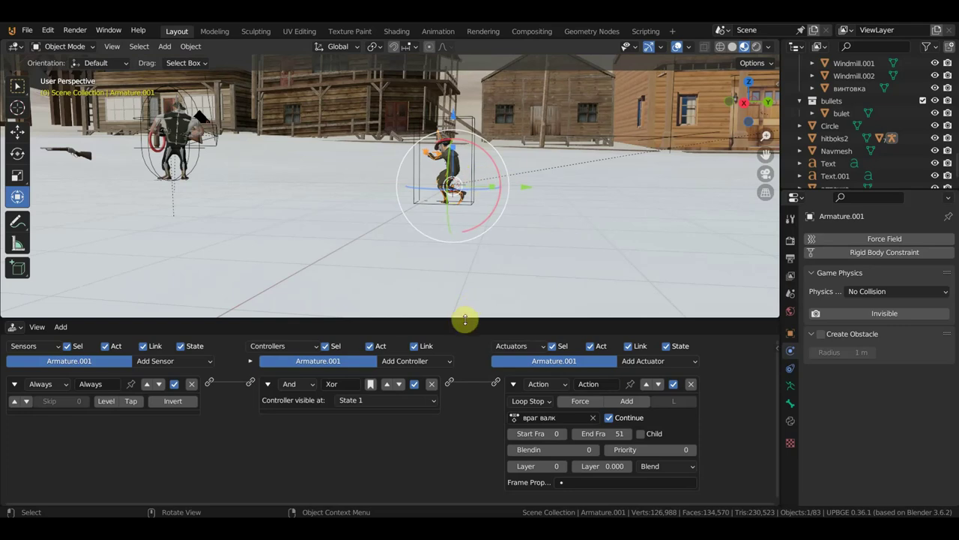
left_click_drag(461, 317, 494, 271)
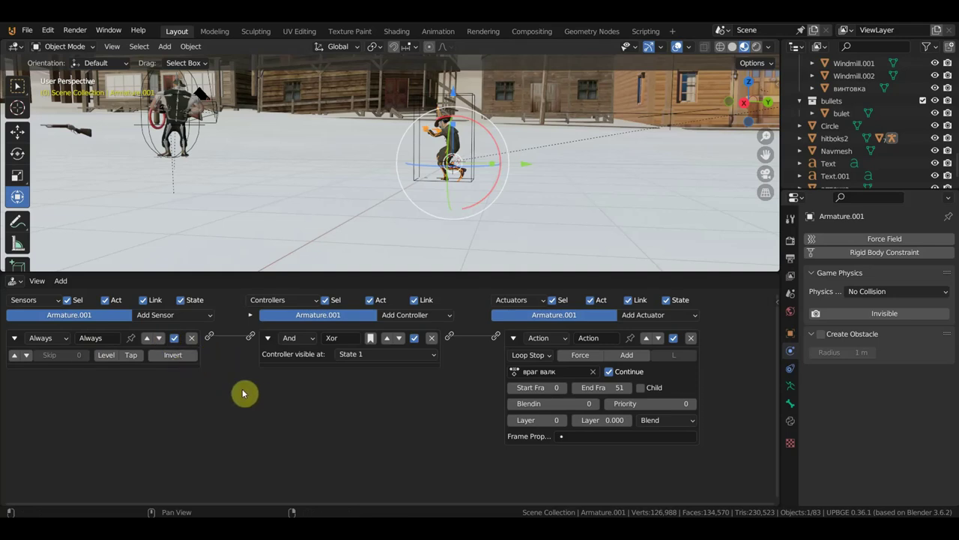
Inspect the logic bricks of Cube.003, hitboks2 and EXPORT_BING_SAT_WM.002, ending back on hitboks2.
left_click(199, 133)
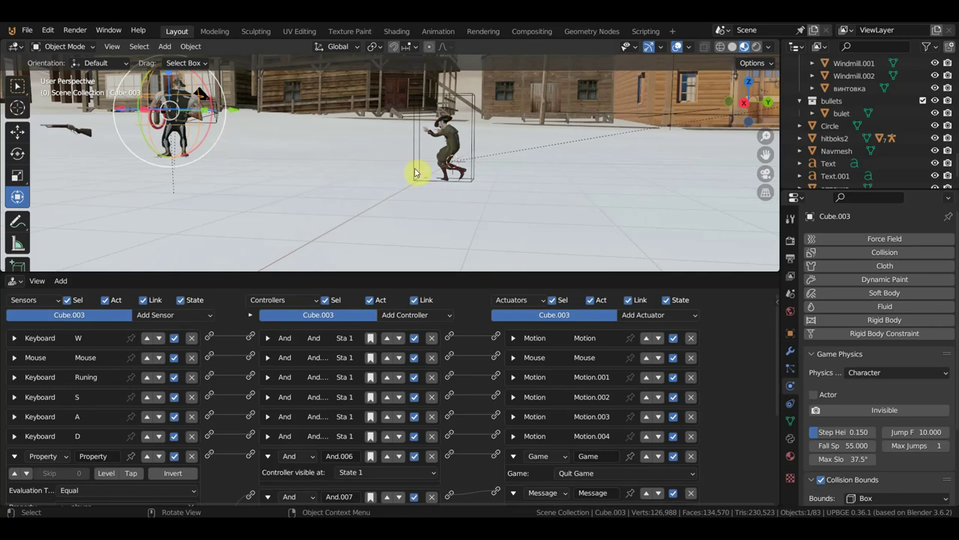
left_click(474, 159)
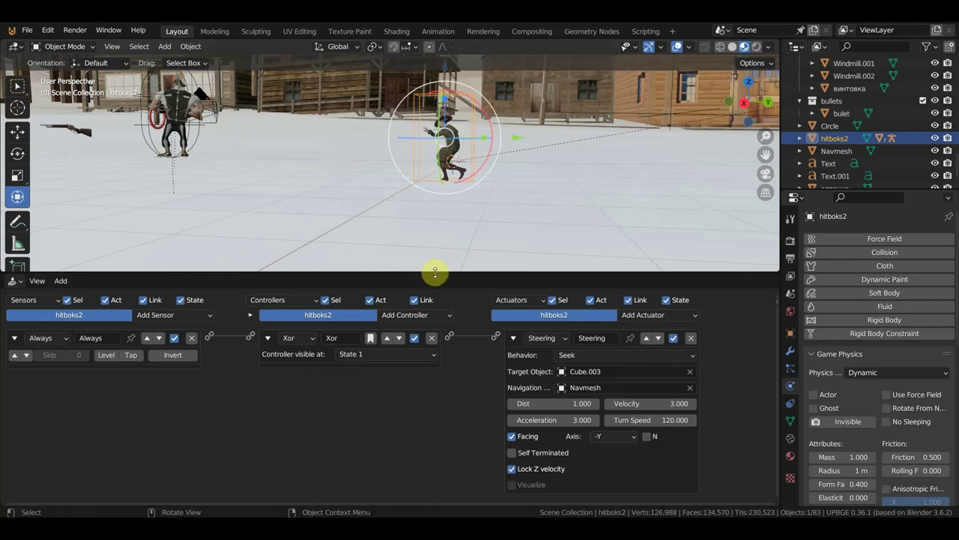
left_click_drag(435, 271, 454, 244)
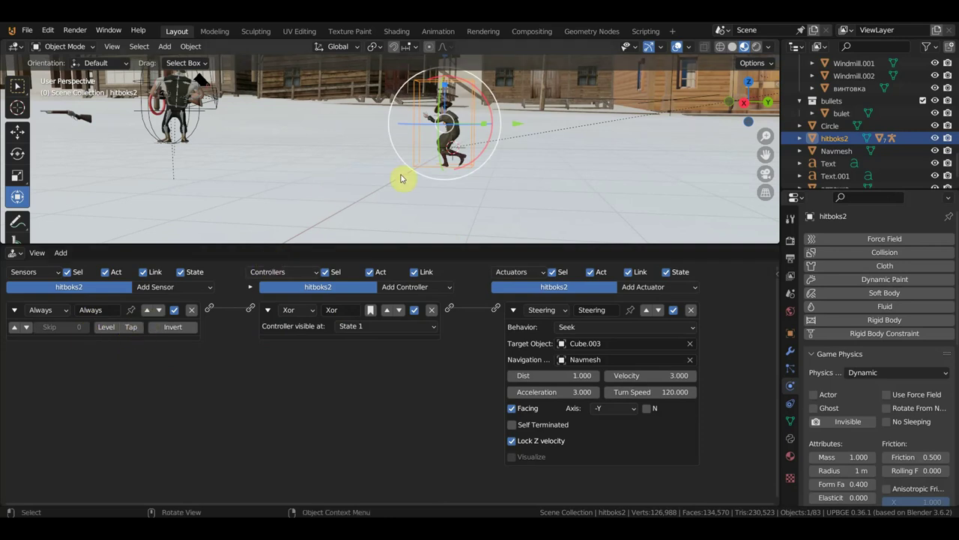
left_click(471, 153)
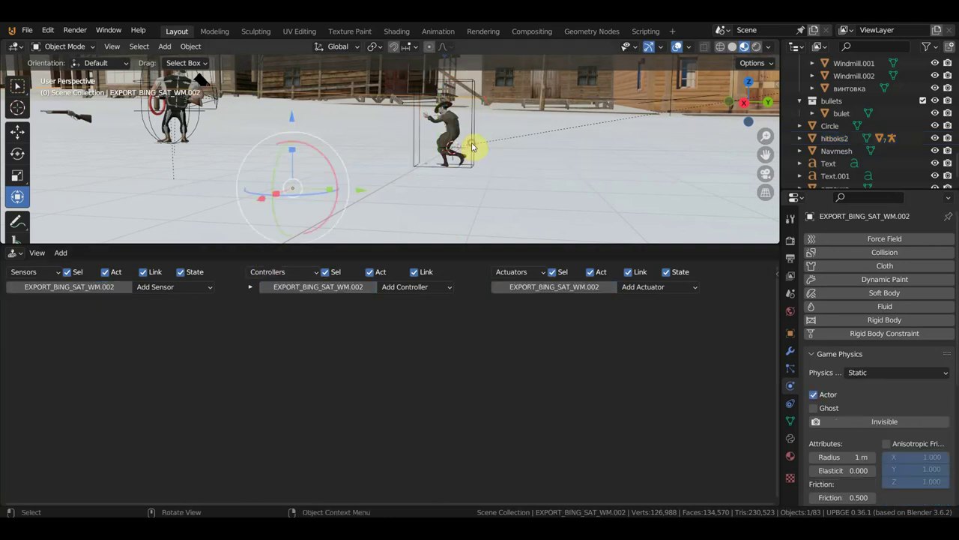
left_click(470, 141)
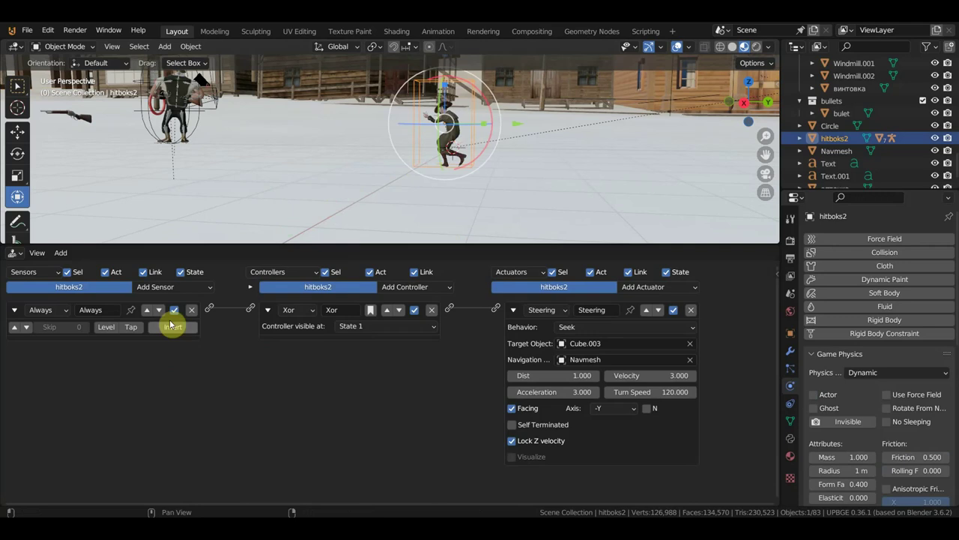
Replace hitboks2's Always sensor with a Near sensor wired to Xor, filtering on property 'player'.
left_click(192, 310)
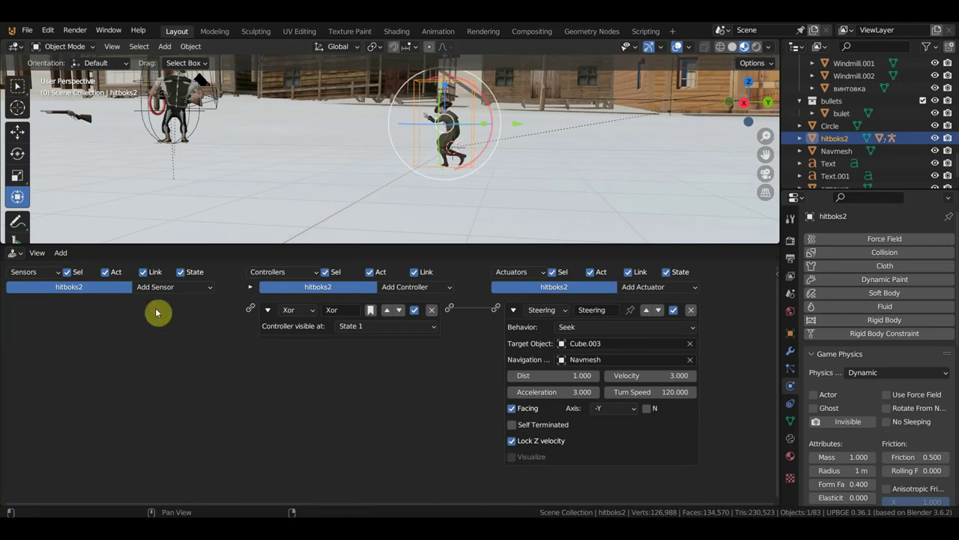
left_click(155, 288)
key("Down")
key("Down")
key("Down")
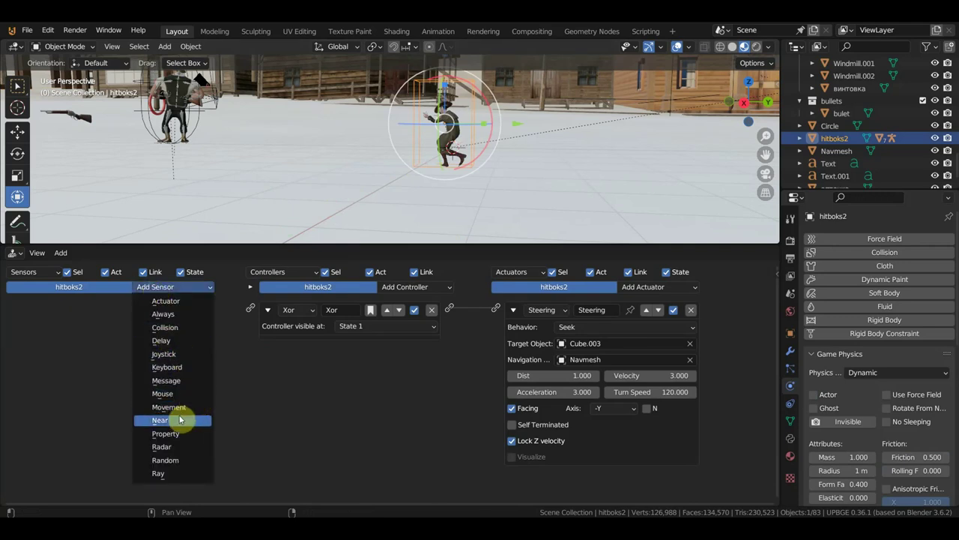
left_click(174, 423)
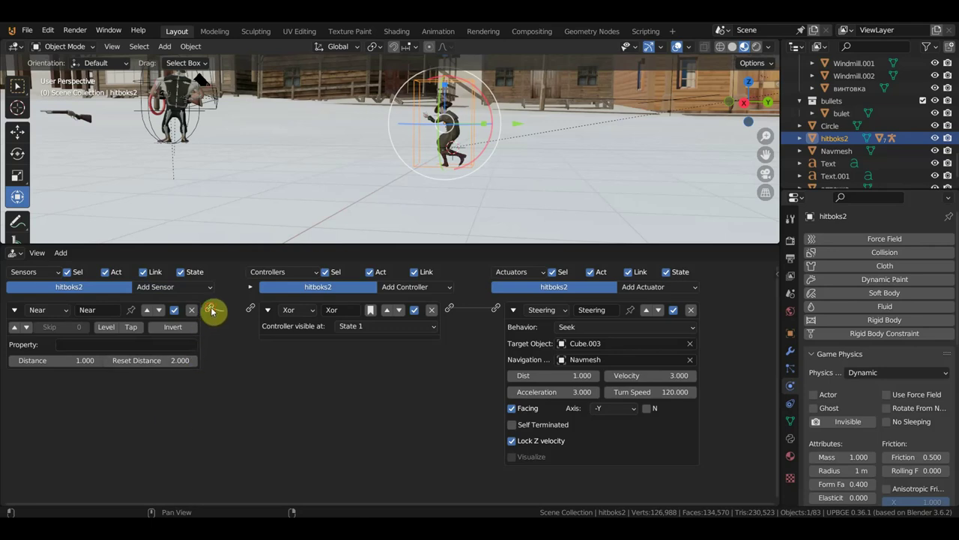
left_click_drag(210, 308, 249, 311)
left_click(125, 346)
type("player")
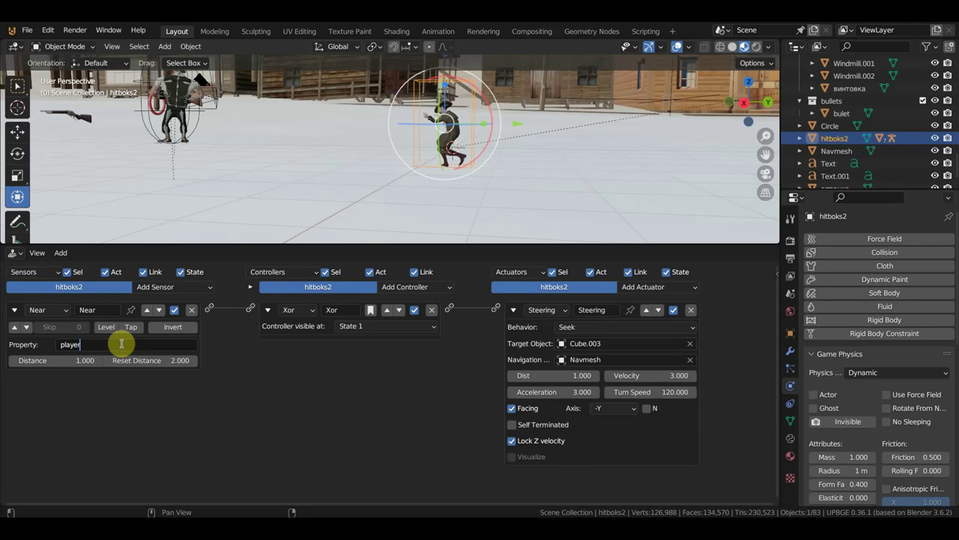
key("Return")
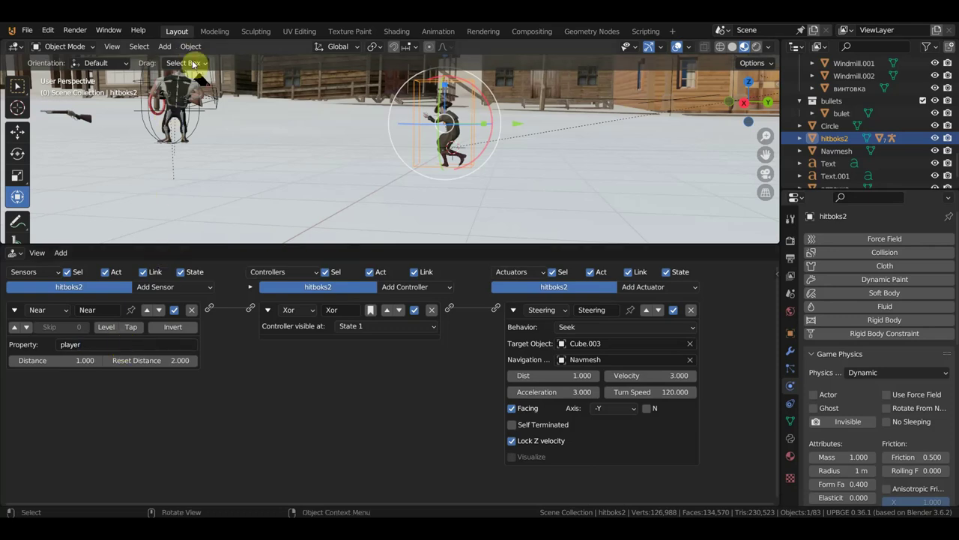
Check the logic of Cube.003 and EXPORT_BING_SAT_WM.002, then reselect hitboks2.
left_click(198, 123)
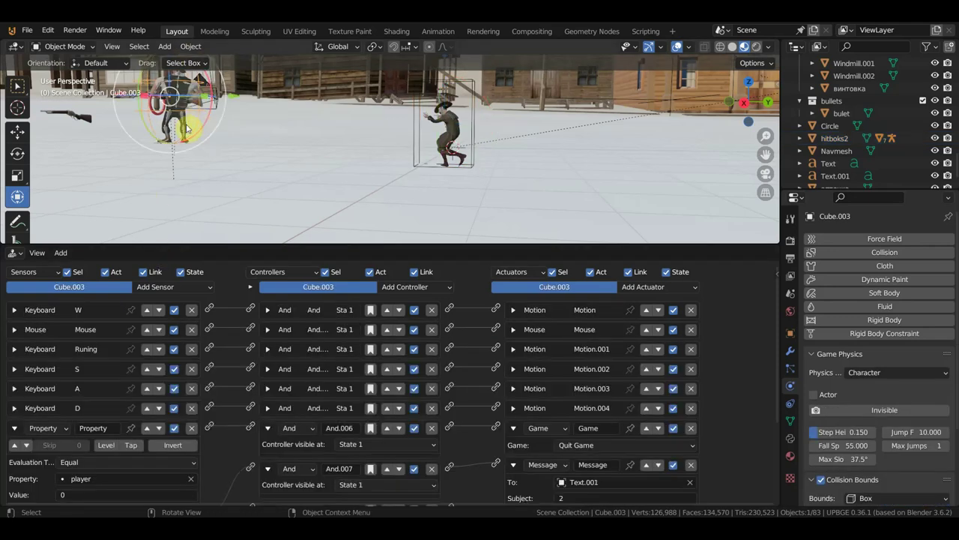
left_click(471, 127)
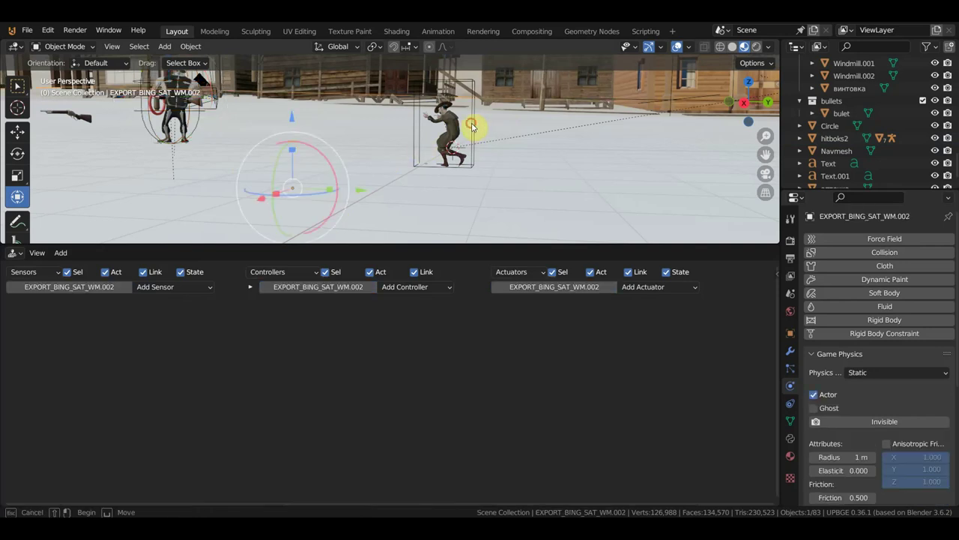
left_click(473, 128)
type("1")
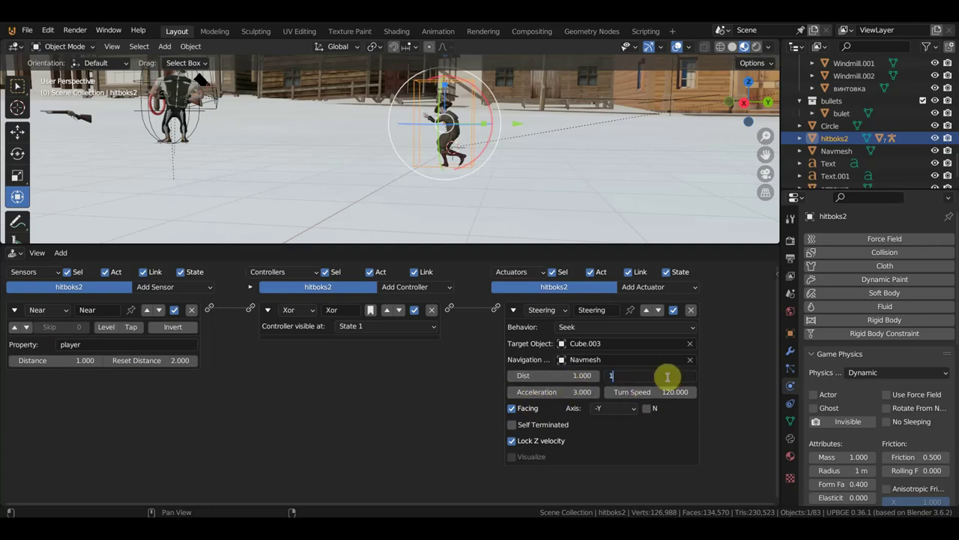
Set hitboks2's steering velocity to 1 and its Near sensor distance to 0.2.
key("Return")
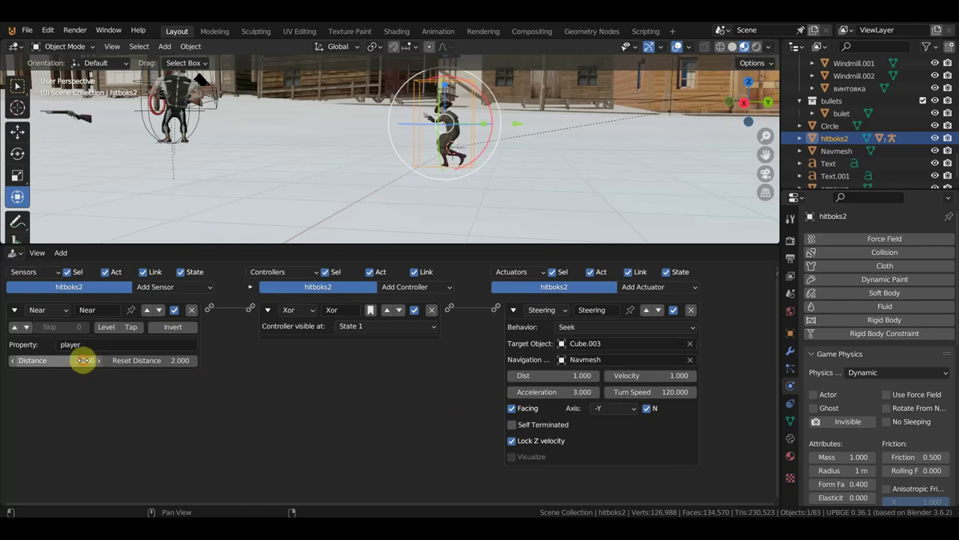
left_click_drag(82, 360, 87, 361)
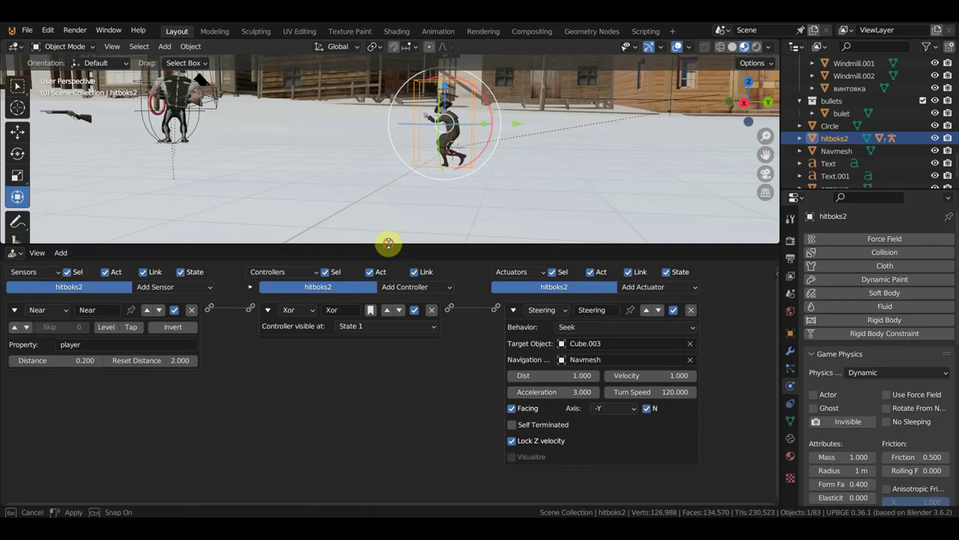
left_click_drag(387, 245, 424, 377)
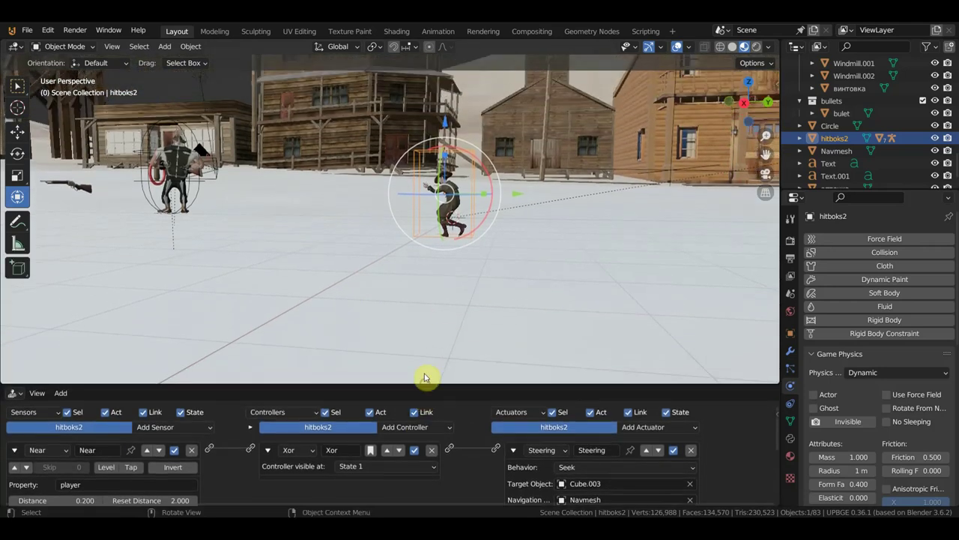
middle_click_drag(425, 377, 465, 302)
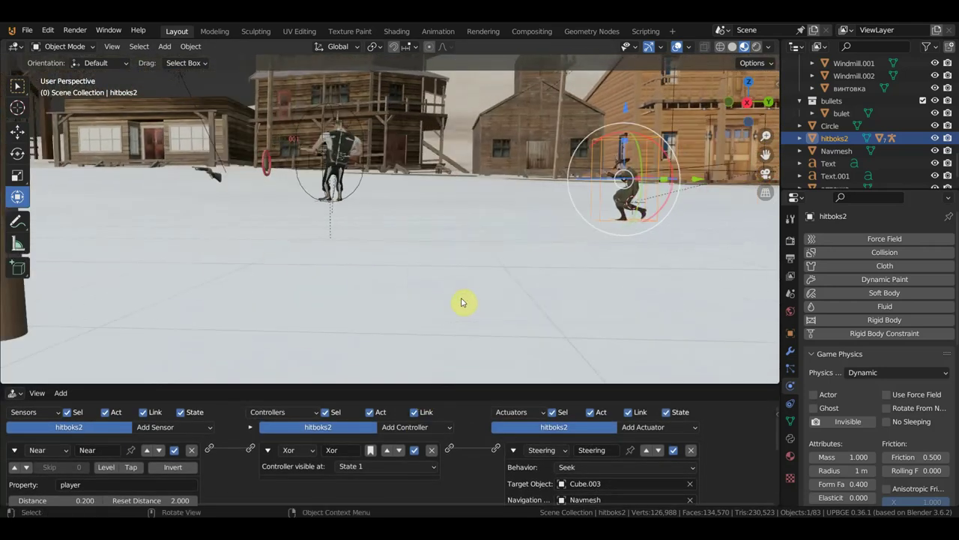
key("p")
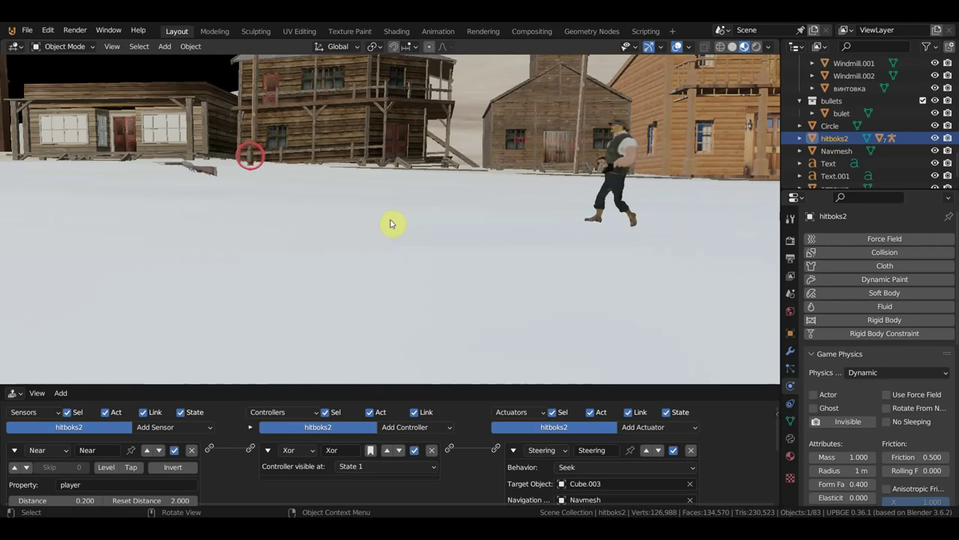
key("Escape")
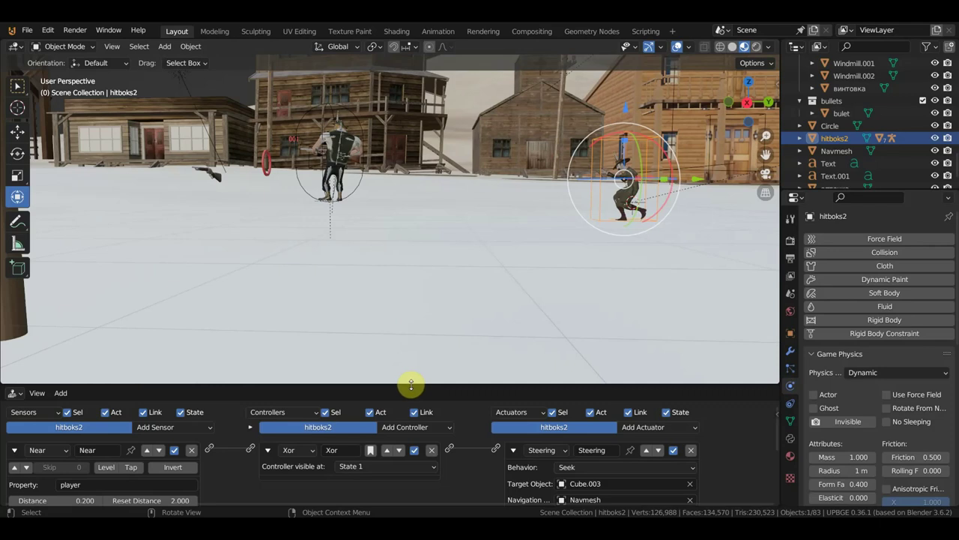
Set Near distance to 1.2 and turn speed to 96.8, and enable Self Terminated steering.
left_click_drag(420, 383, 460, 251)
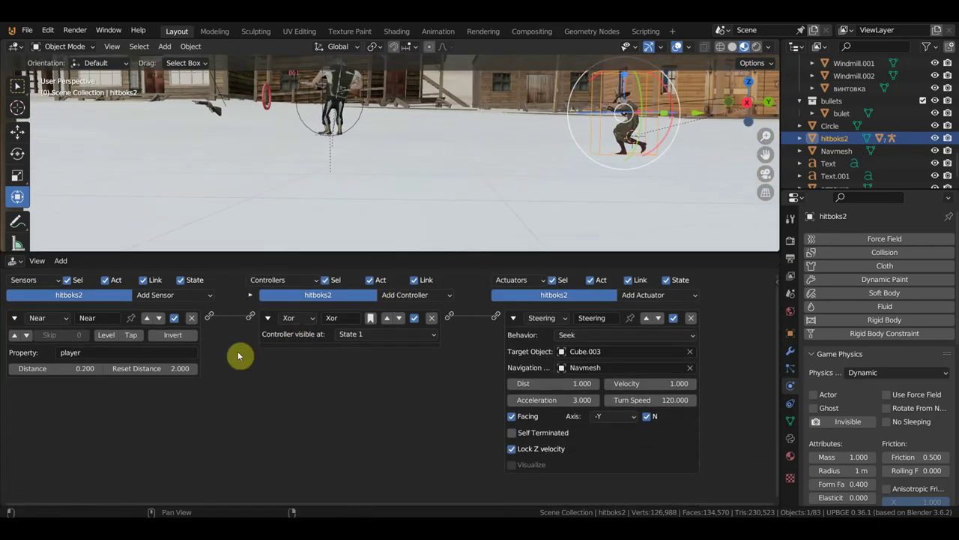
left_click_drag(77, 368, 128, 368)
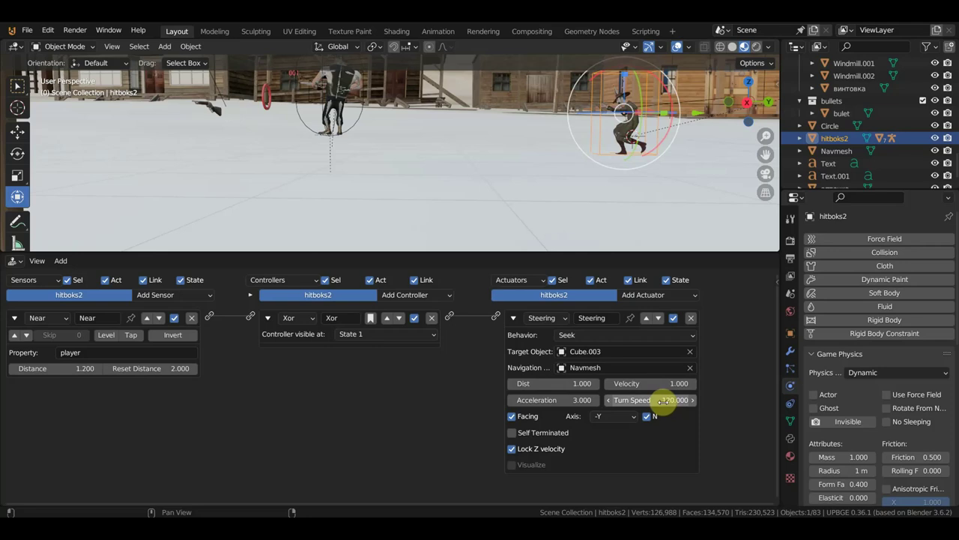
left_click_drag(658, 399, 654, 399)
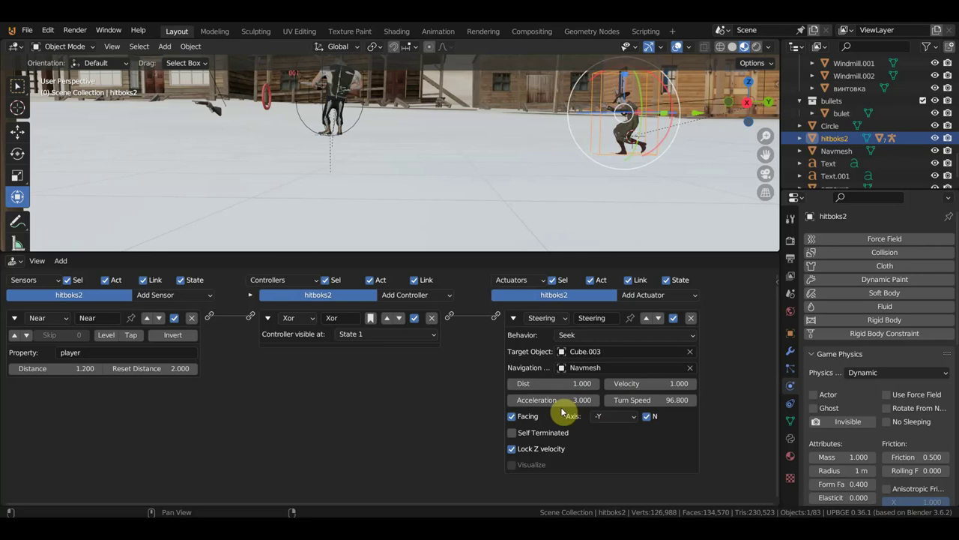
left_click(512, 432)
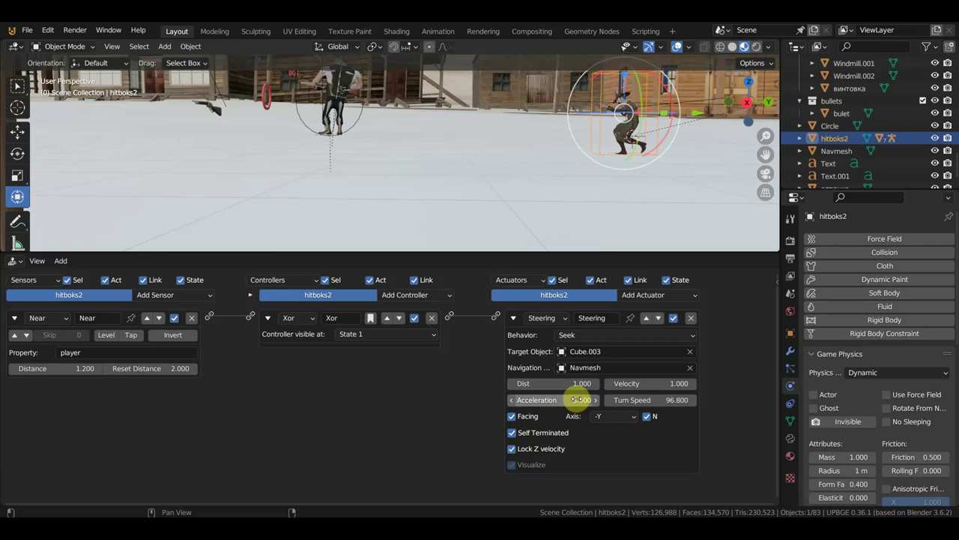
left_click_drag(581, 399, 577, 400)
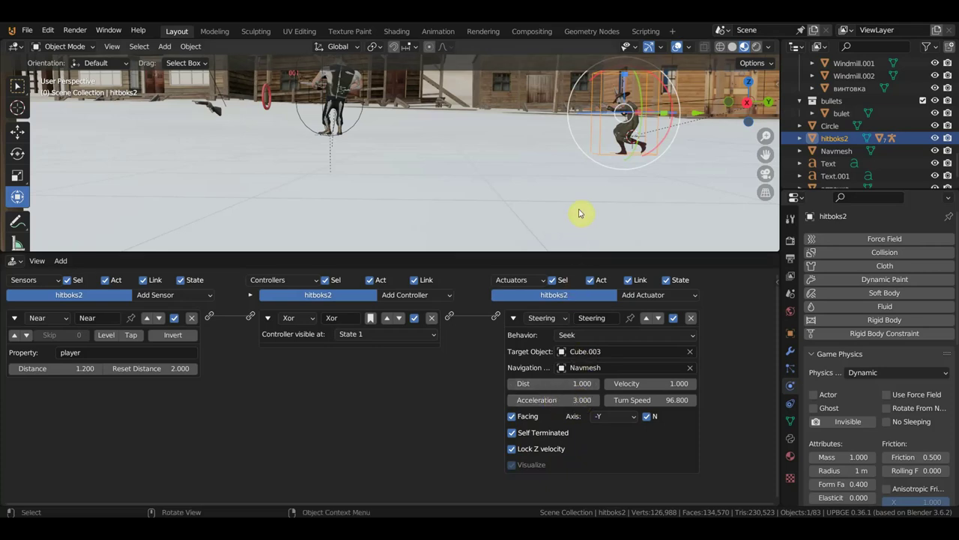
Test the enemy chase in-game, then clear the Near sensor's 'player' property.
key("p")
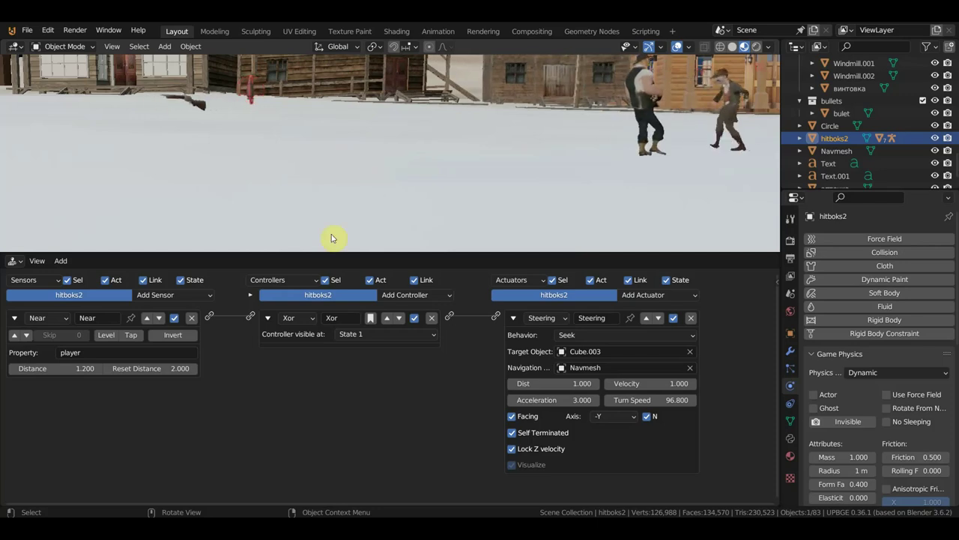
key("Escape")
left_click(92, 353)
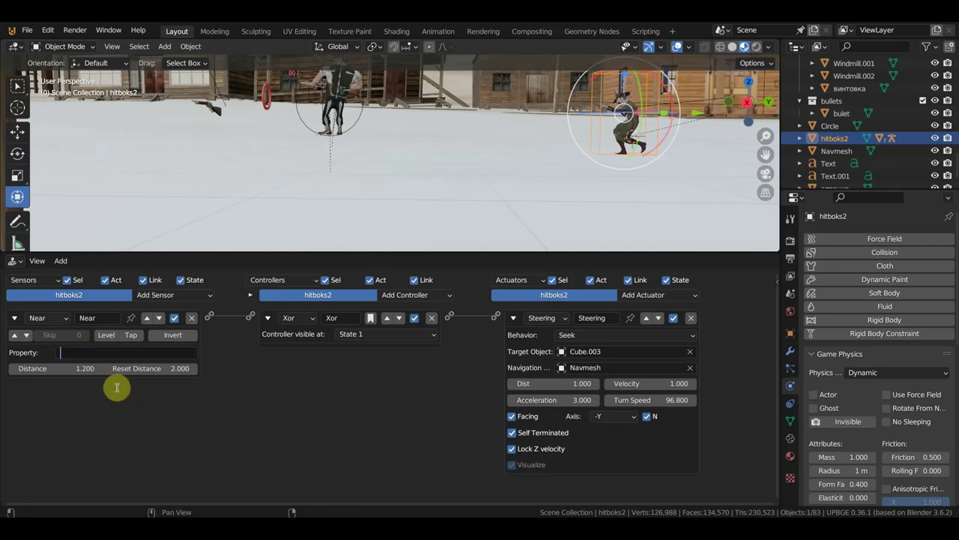
Invert hitboks2's Near sensor with the 'player' property restored, and start a game test.
left_click(174, 335)
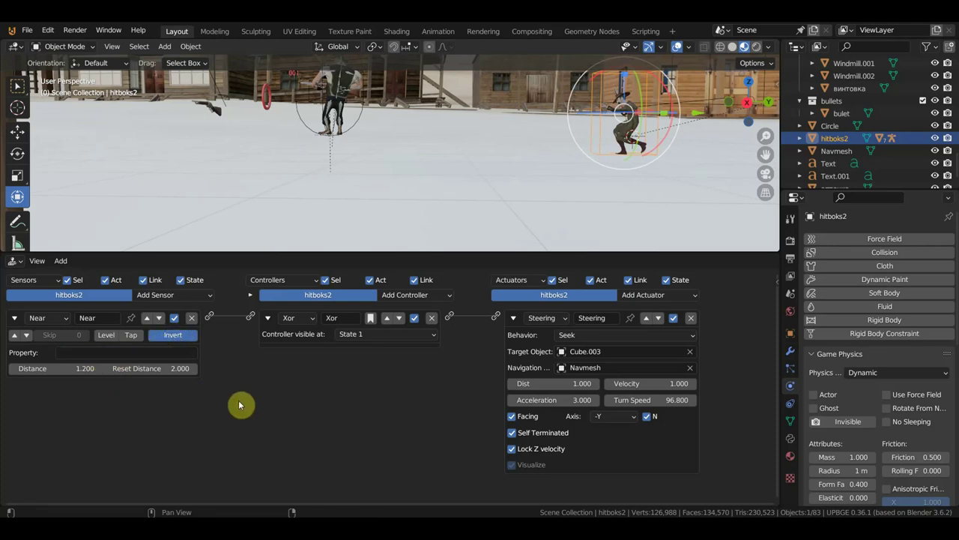
key("ctrl+z")
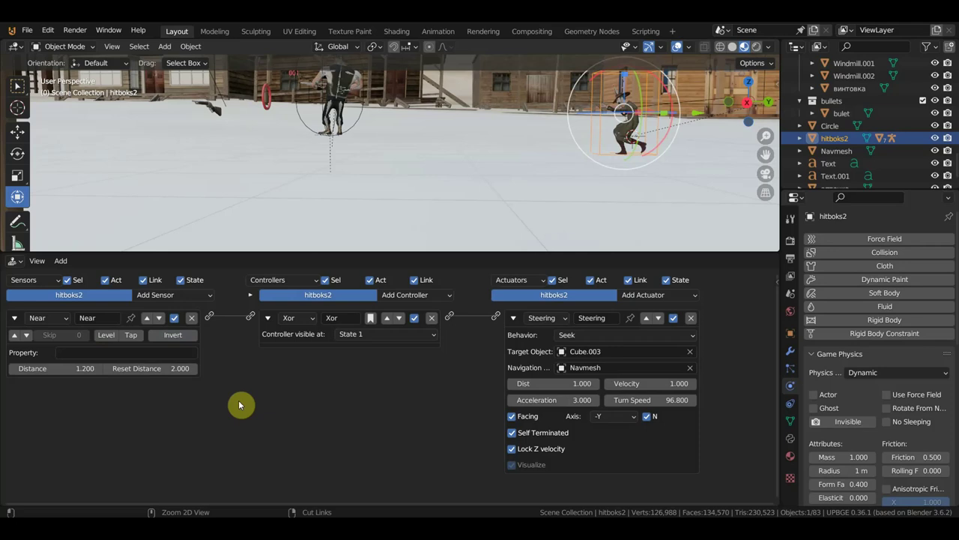
key("ctrl+z")
left_click(169, 337)
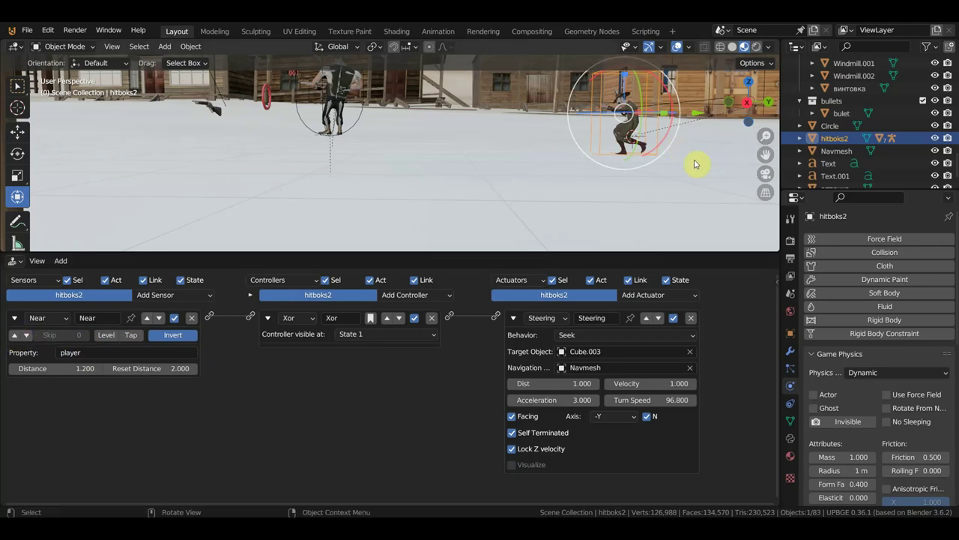
key("p")
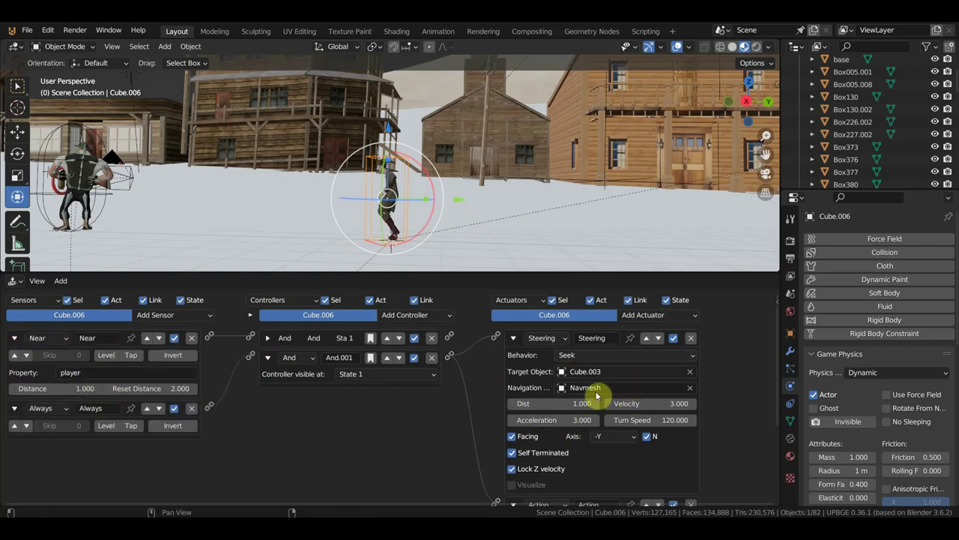
Replace Cube.006's Near sensor and two And controllers with one Xor linking Always to Steering.
left_click(192, 337)
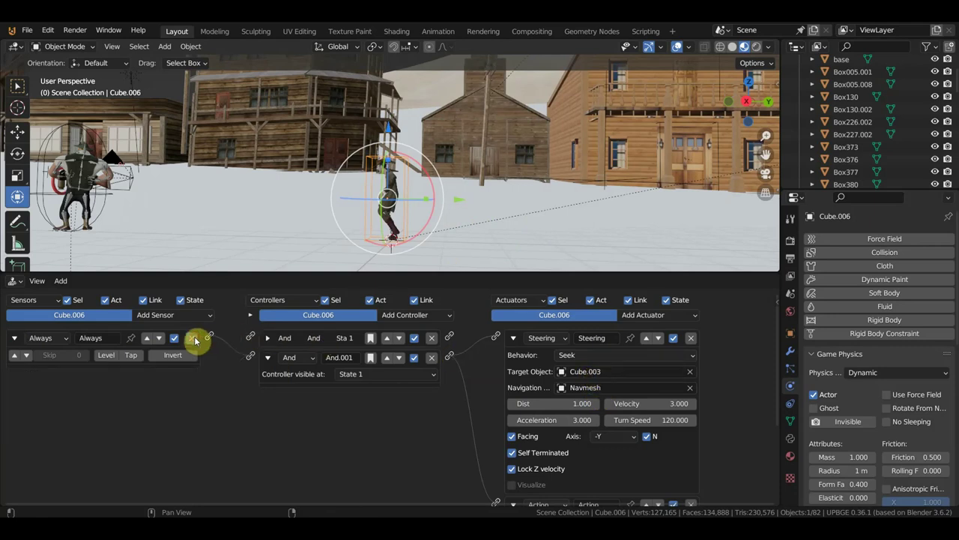
left_click(432, 338)
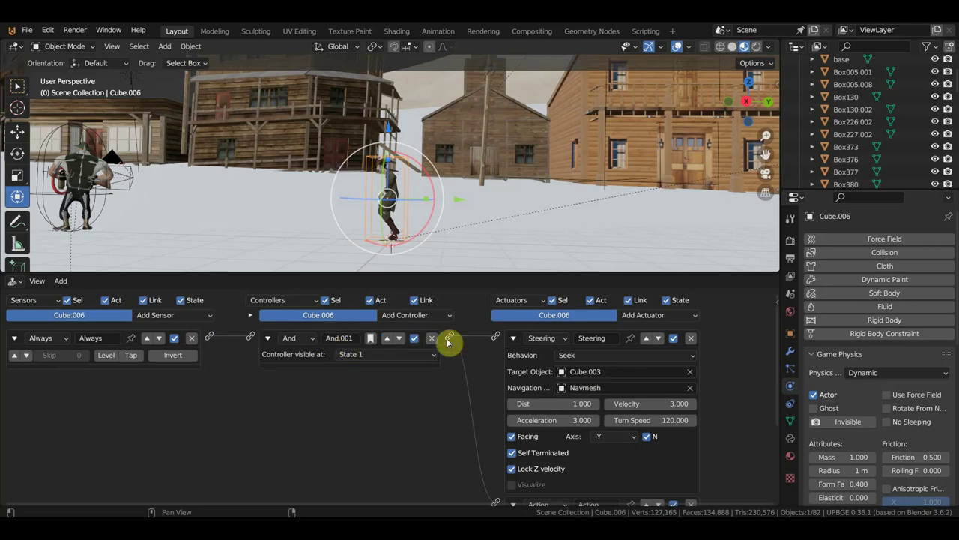
left_click(433, 338)
left_click(392, 316)
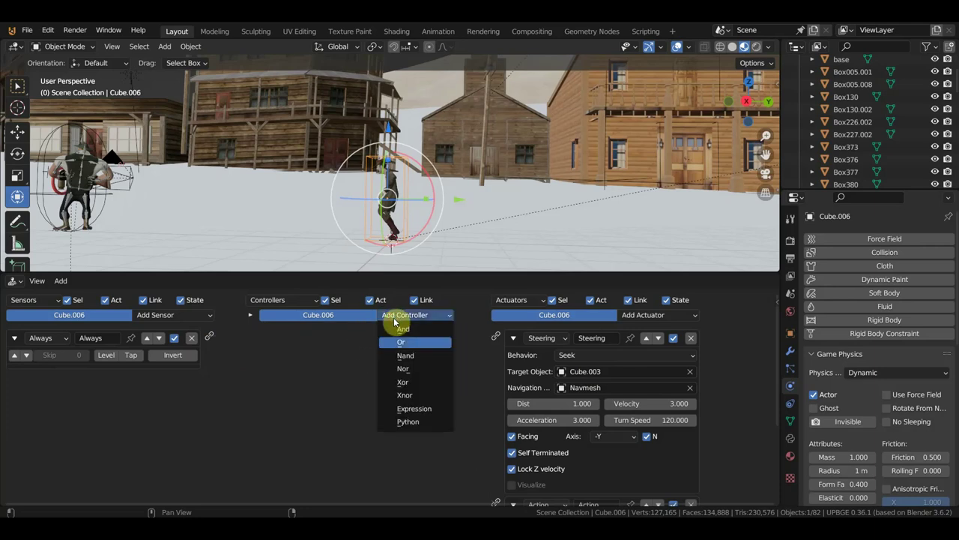
left_click(417, 381)
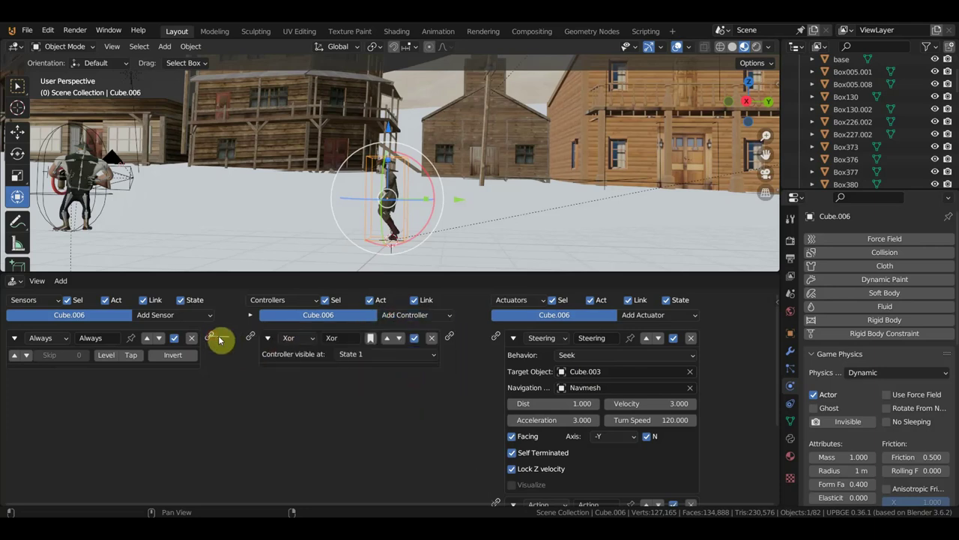
left_click_drag(220, 340, 251, 336)
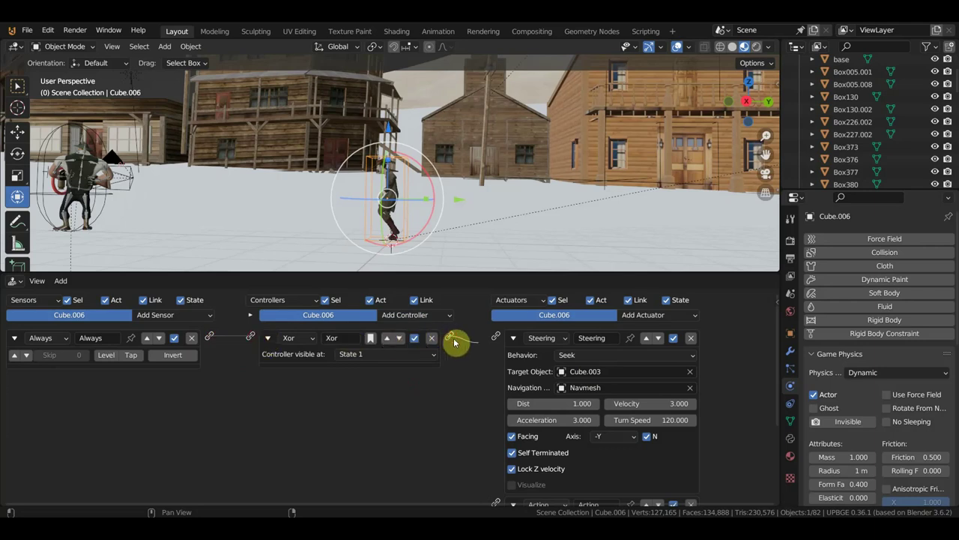
left_click_drag(454, 343, 495, 336)
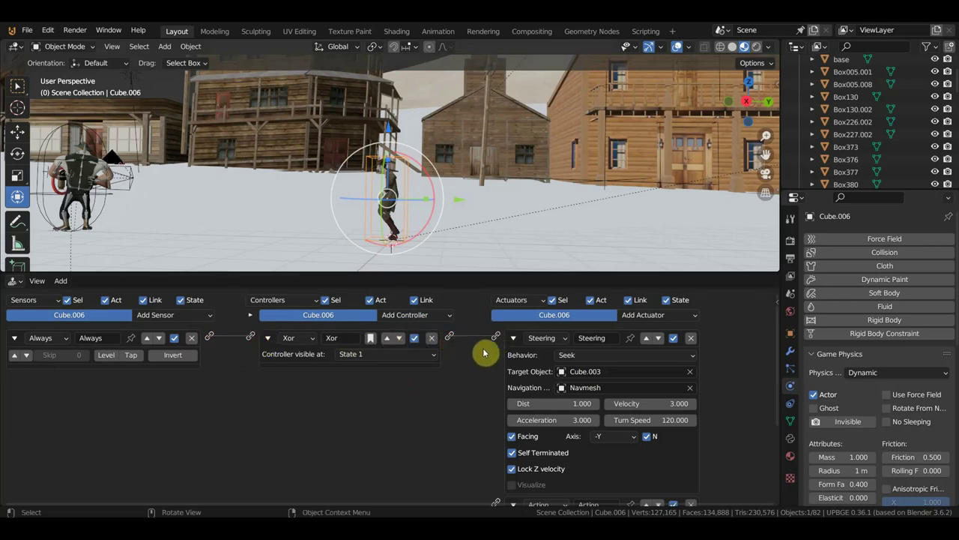
Collapse the Steering actuator's settings and orbit the view to face the town street.
scroll(409, 201, "down", 1)
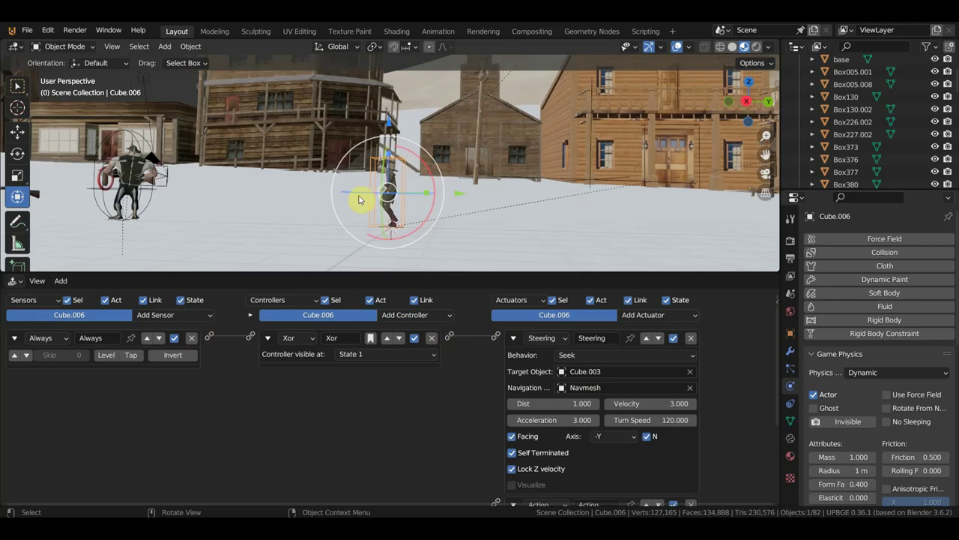
scroll(371, 200, "down", 1)
middle_click_drag(383, 206, 467, 197)
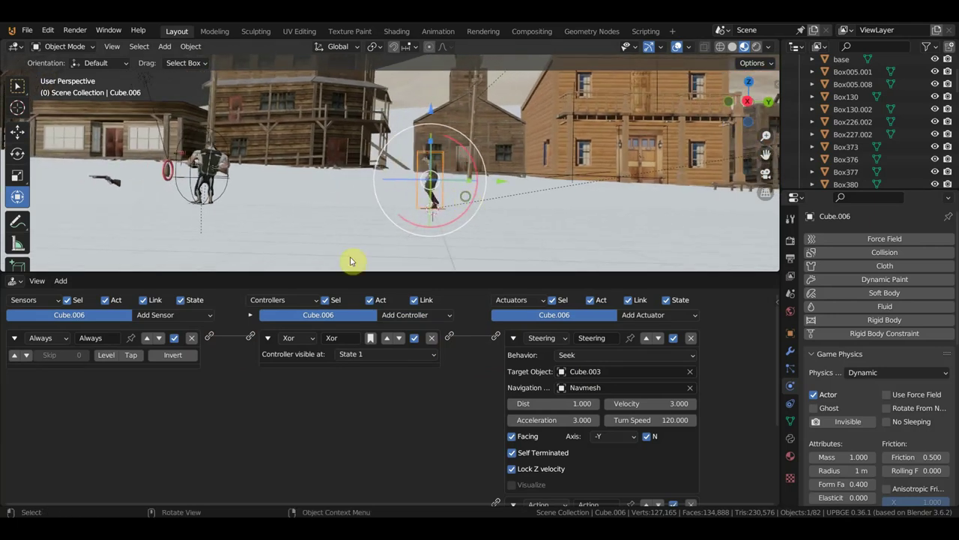
left_click(513, 338)
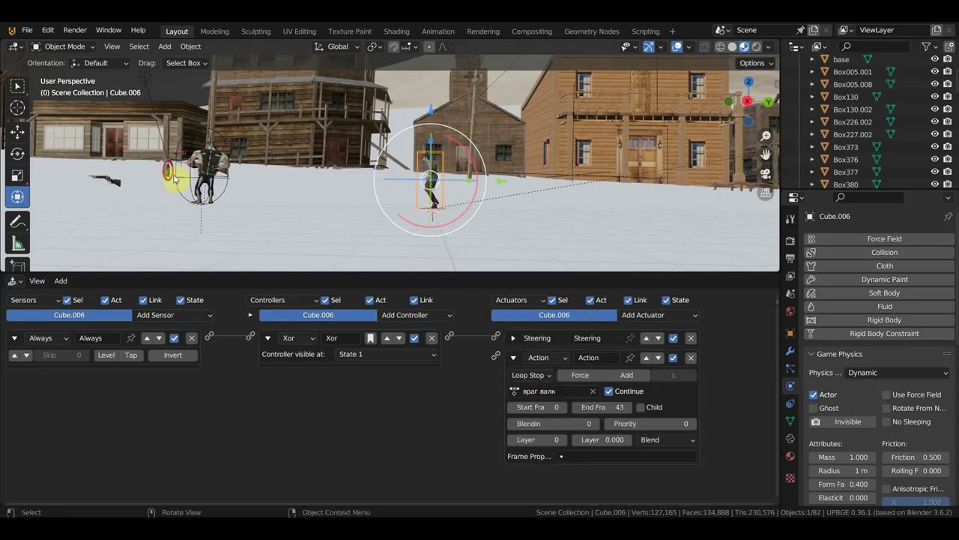
middle_click_drag(232, 165, 374, 176)
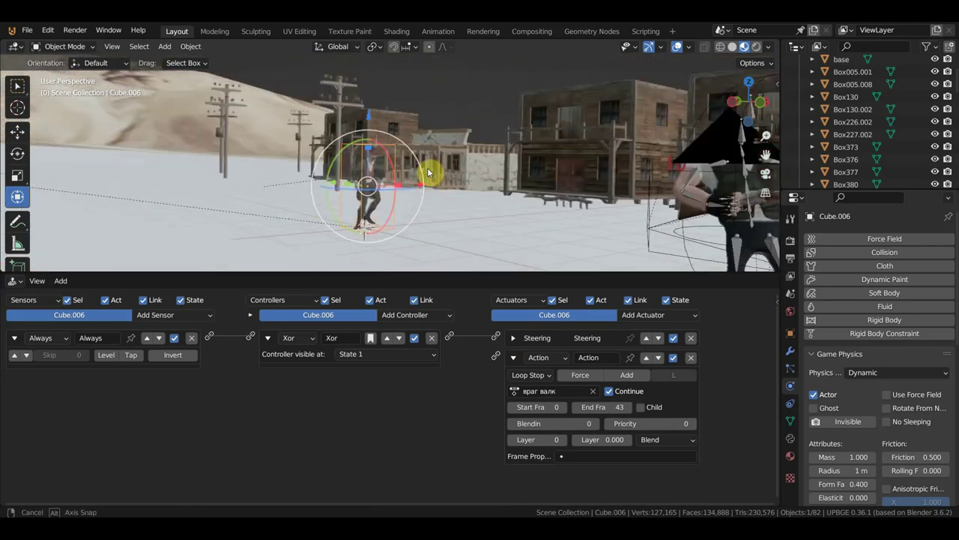
mouse_move(374, 175)
middle_mouse_down()
mouse_move(385, 166)
mouse_move(325, 161)
middle_mouse_up()
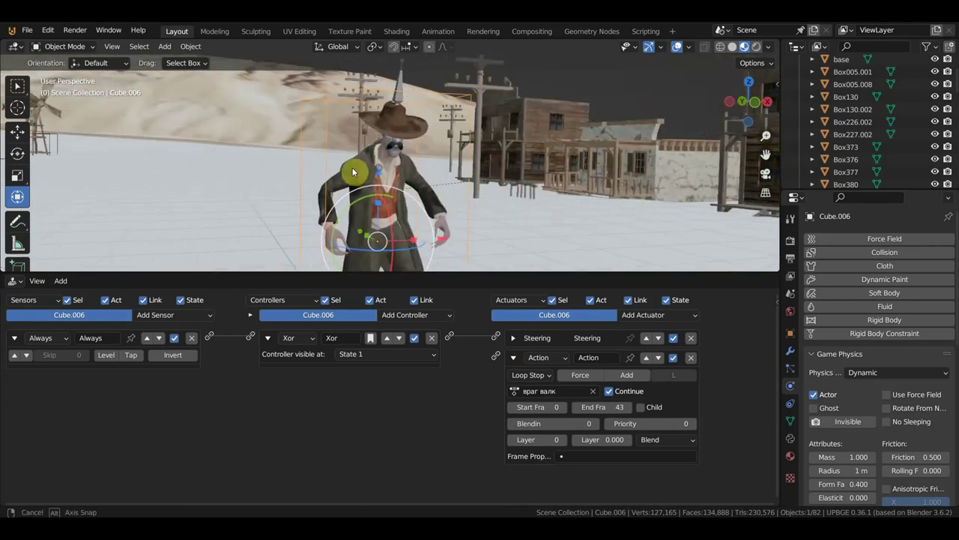
scroll(325, 161, "down", 4)
scroll(352, 180, "down", 1)
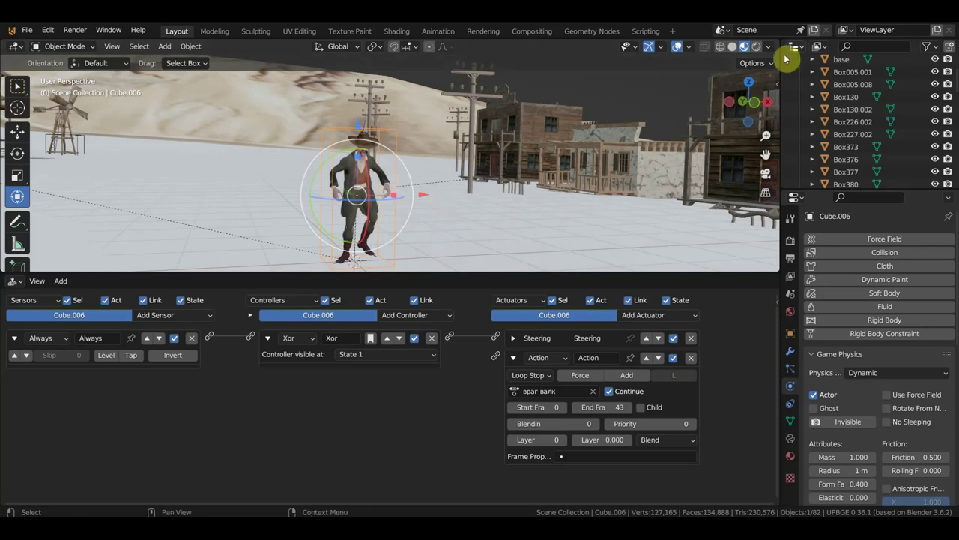
left_click(884, 24)
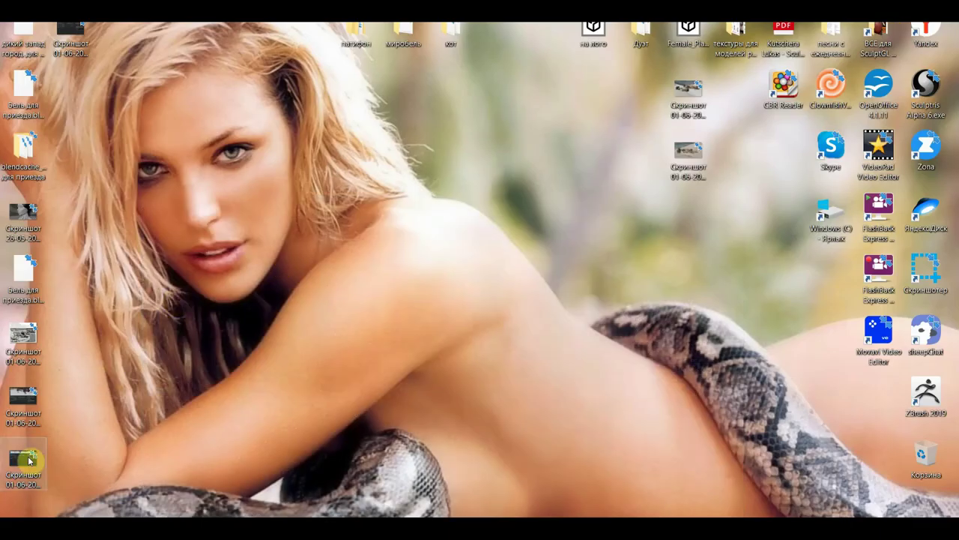
double_click(66, 30)
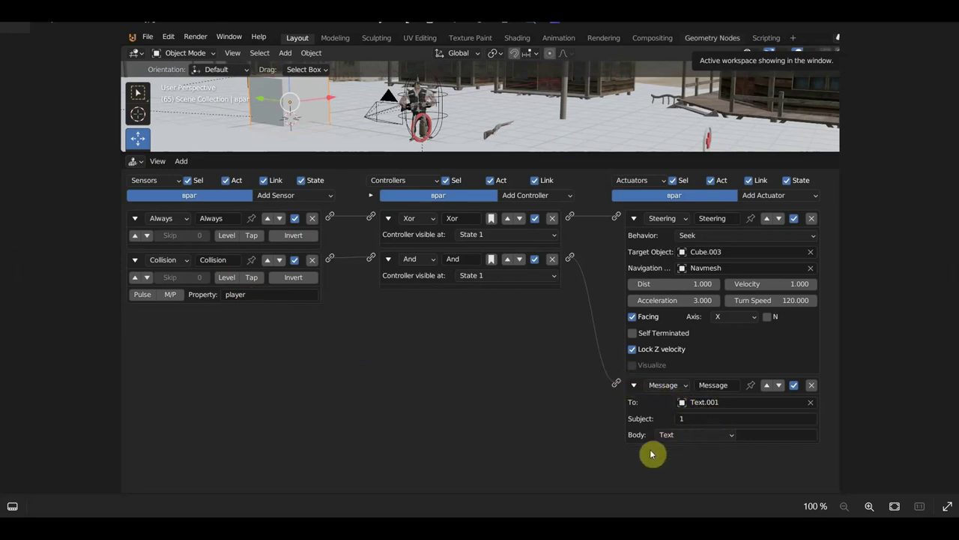
Add a Collision sensor to Cube.006 filtering on the 'player' property.
left_click(398, 502)
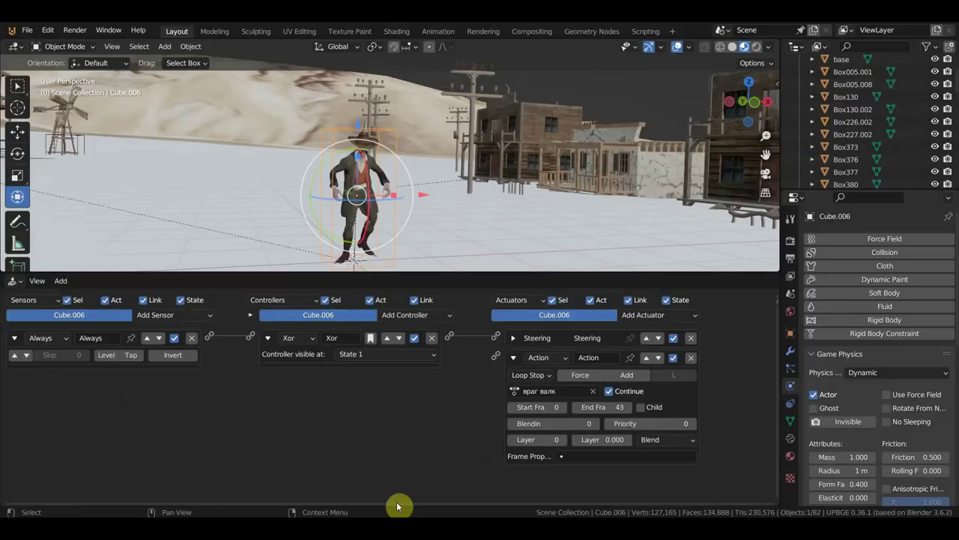
left_click_drag(370, 272, 414, 198)
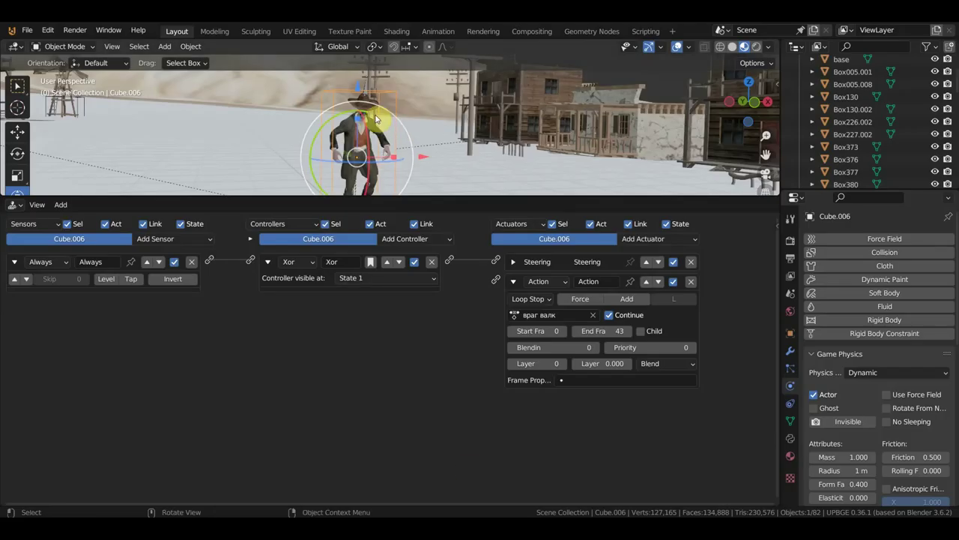
left_click(172, 240)
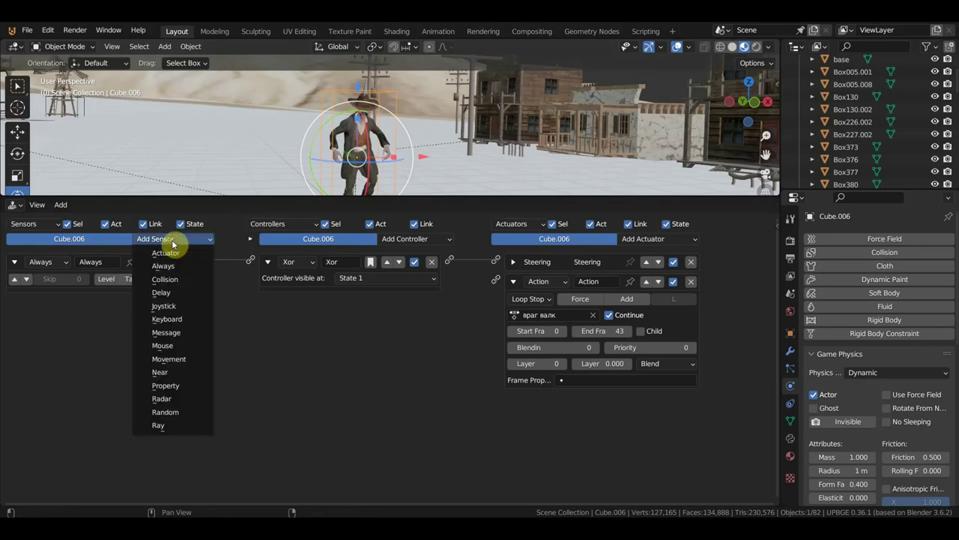
left_click(188, 279)
left_click(143, 337)
type("player")
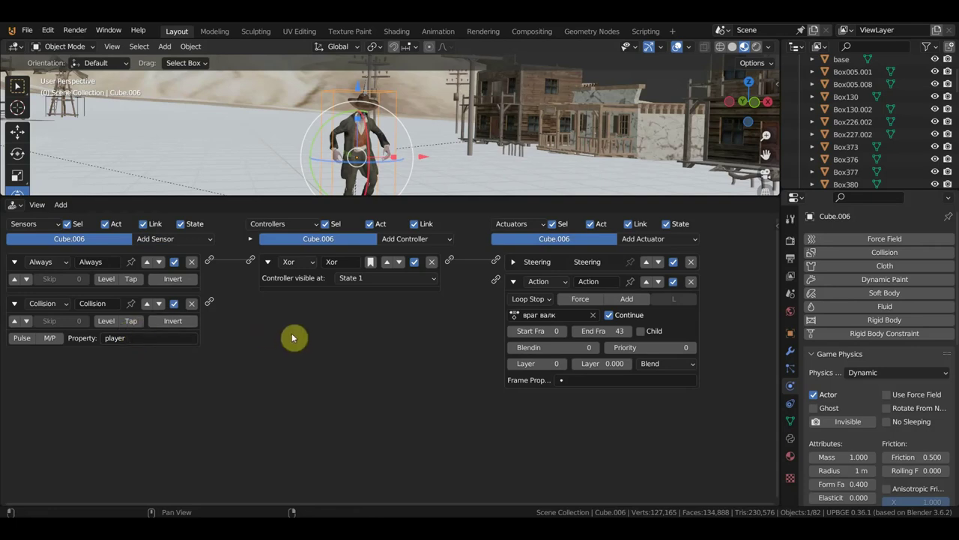
mouse_move(517, 179)
middle_mouse_down()
mouse_move(474, 160)
mouse_move(552, 155)
middle_mouse_up()
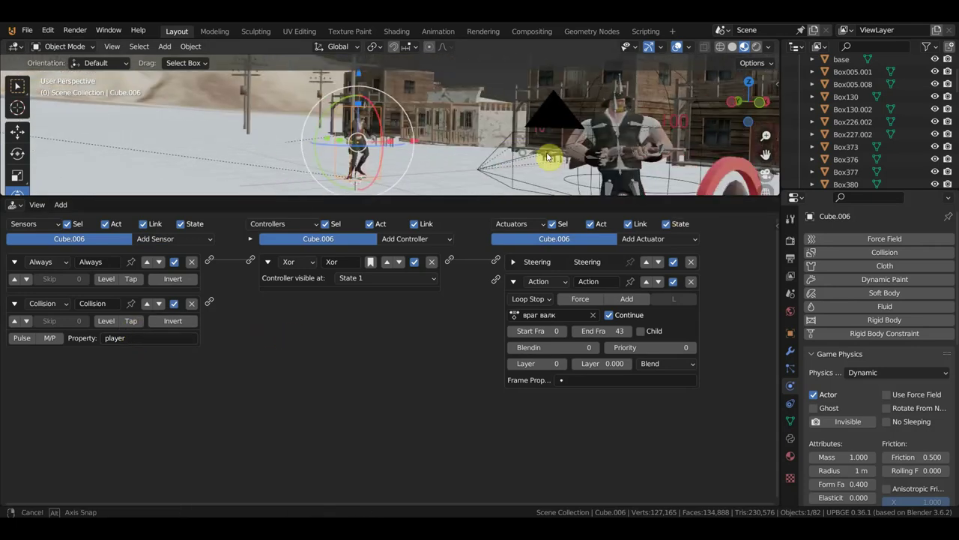
left_click(705, 147)
left_click(702, 147)
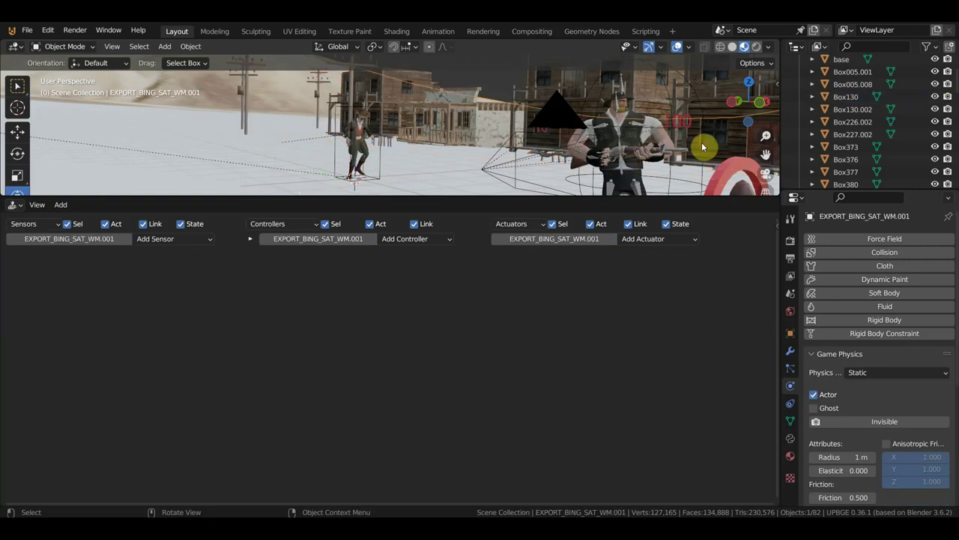
left_click(699, 135)
left_click(701, 134)
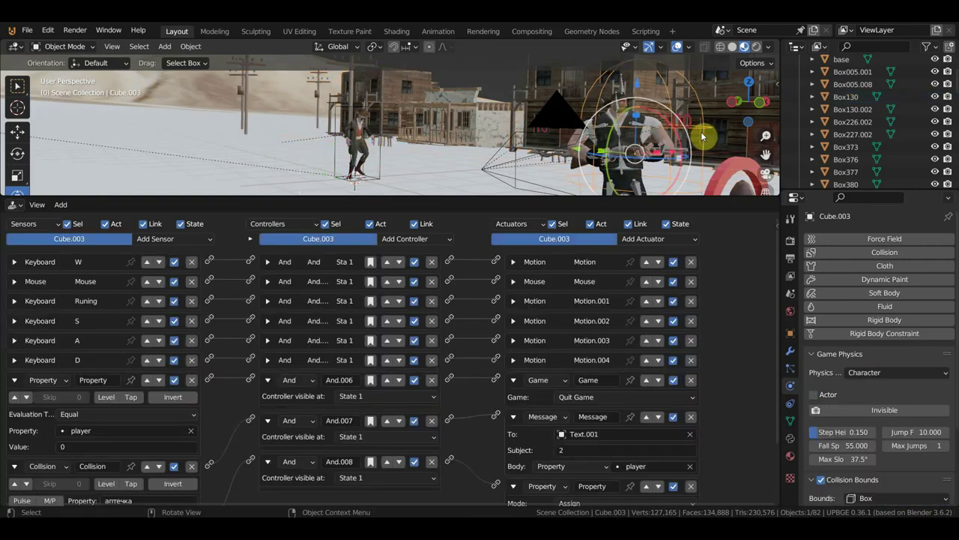
left_click(779, 223)
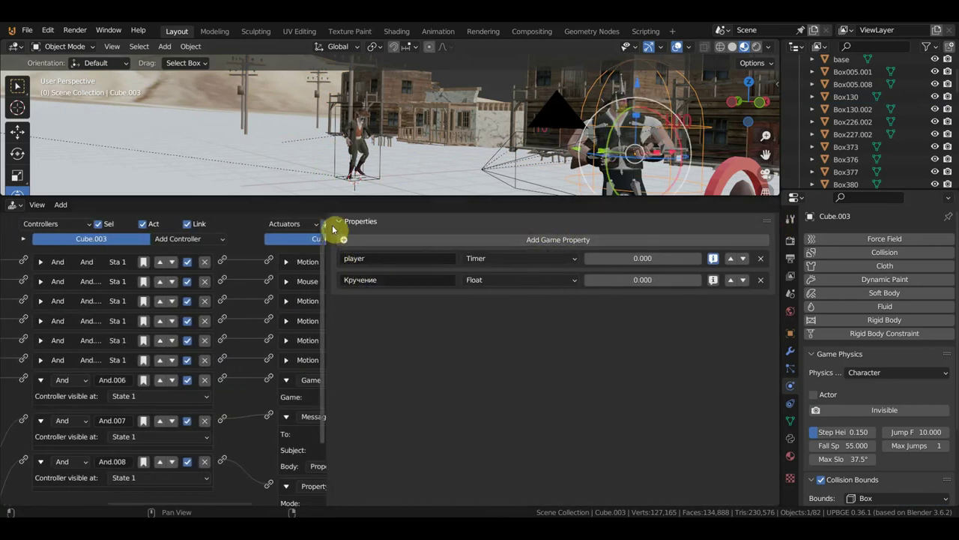
left_click_drag(325, 222, 764, 220)
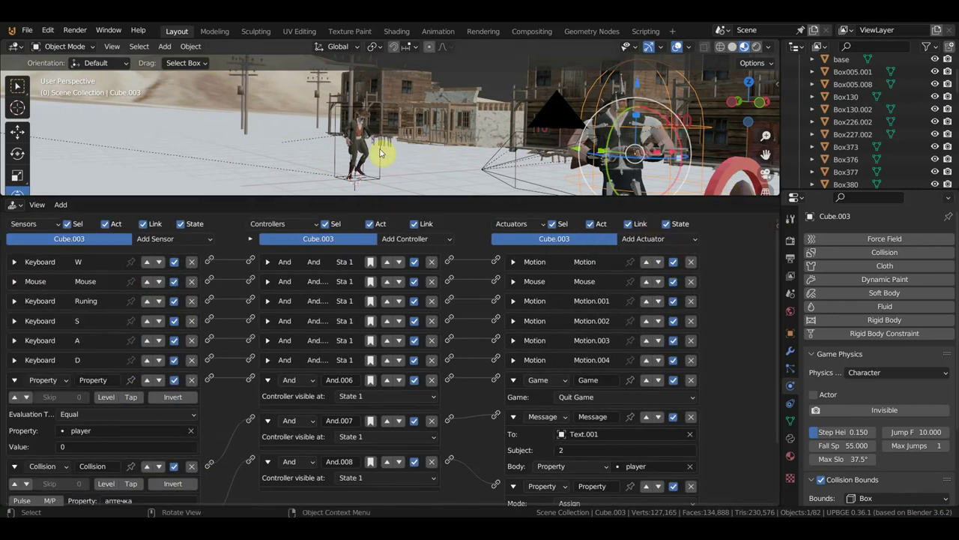
left_click(380, 153)
scroll(363, 303, "up", 1)
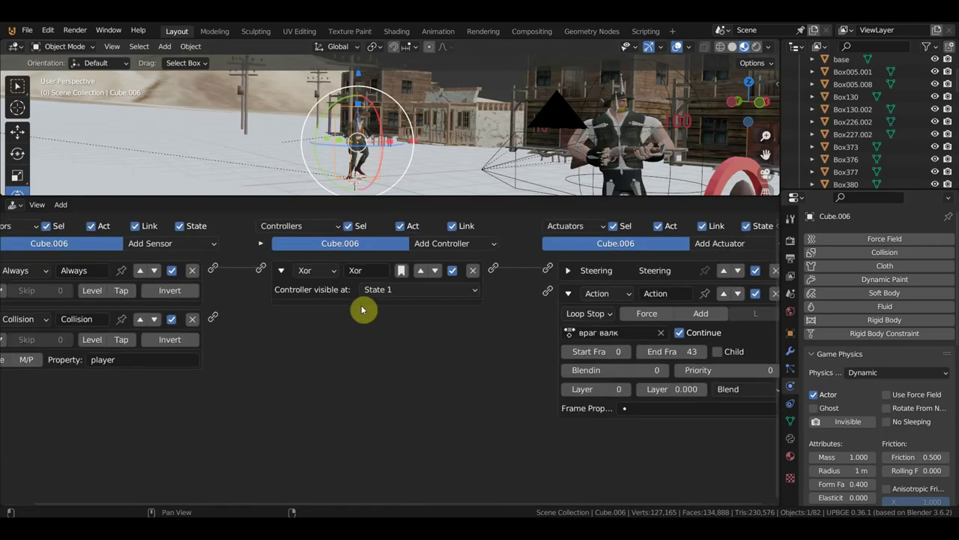
Remove the walk Action actuator from the enemy cube.
scroll(412, 367, "down", 1)
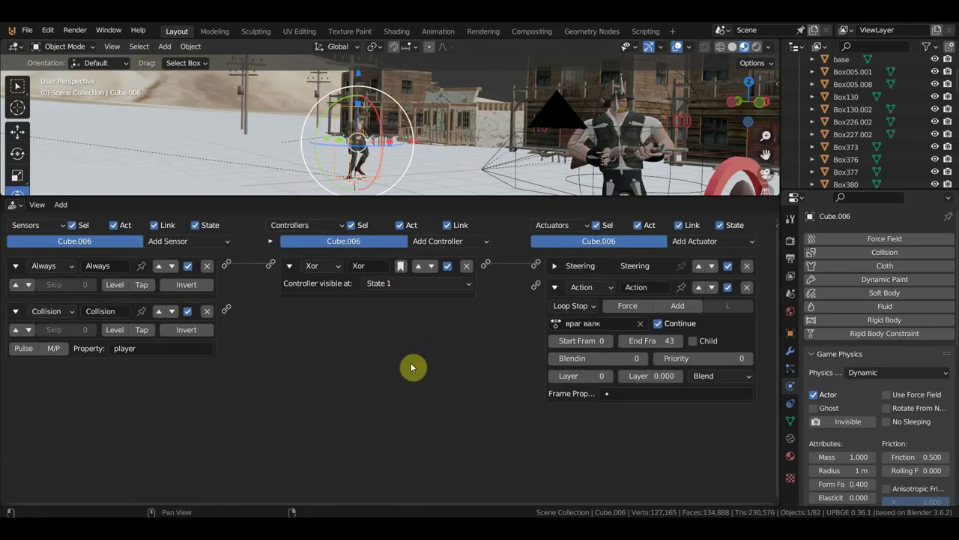
left_click(556, 288)
left_click(556, 288)
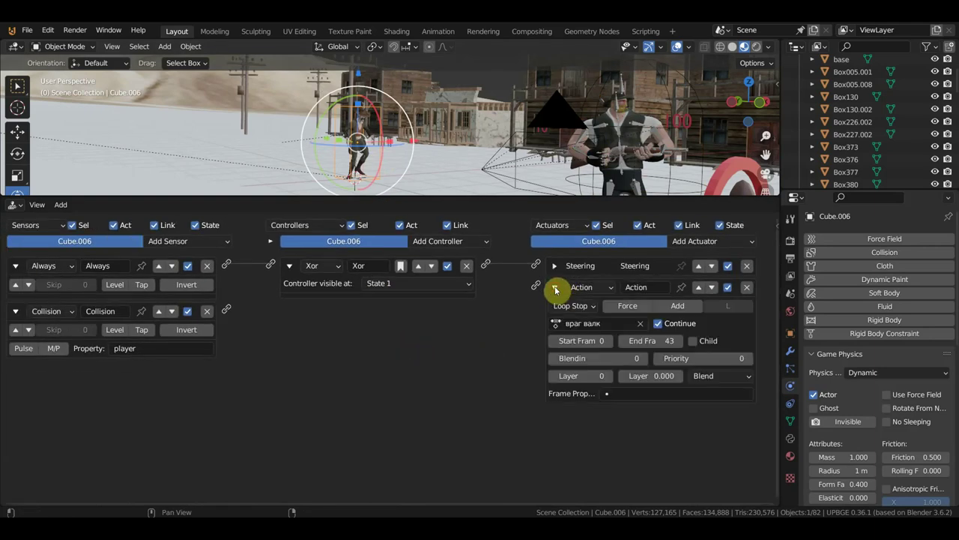
left_click(746, 288)
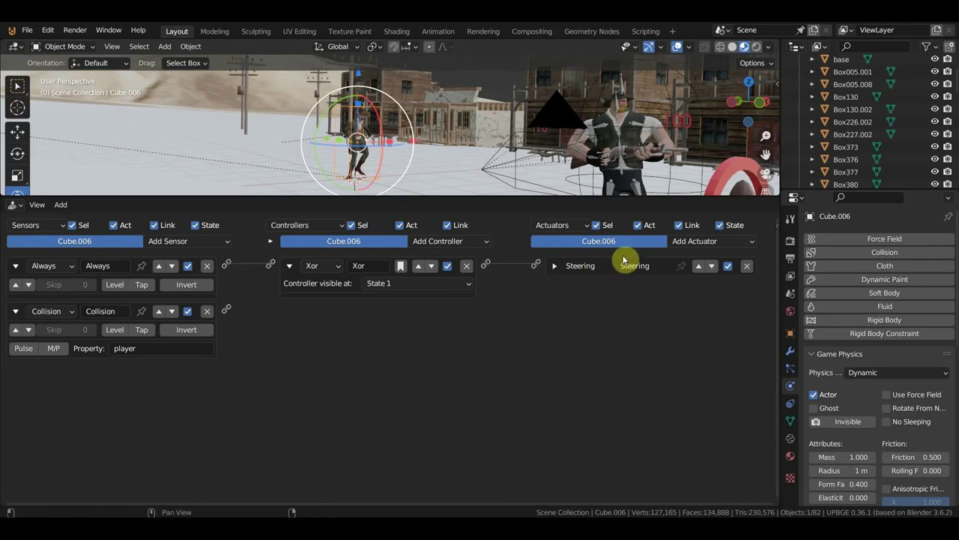
Add a Message actuator to the enemy cube addressed to Text.001.
left_click(707, 247)
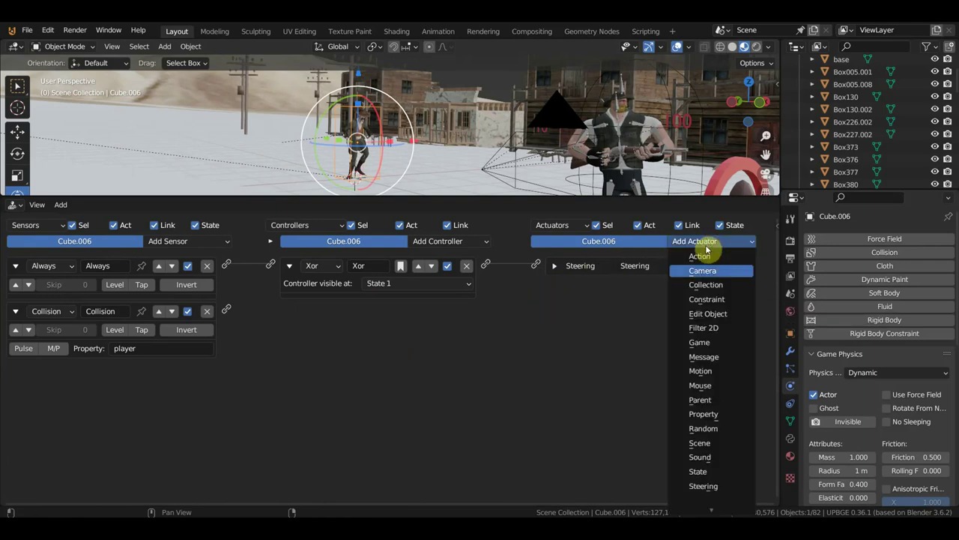
left_click(723, 359)
left_click(643, 305)
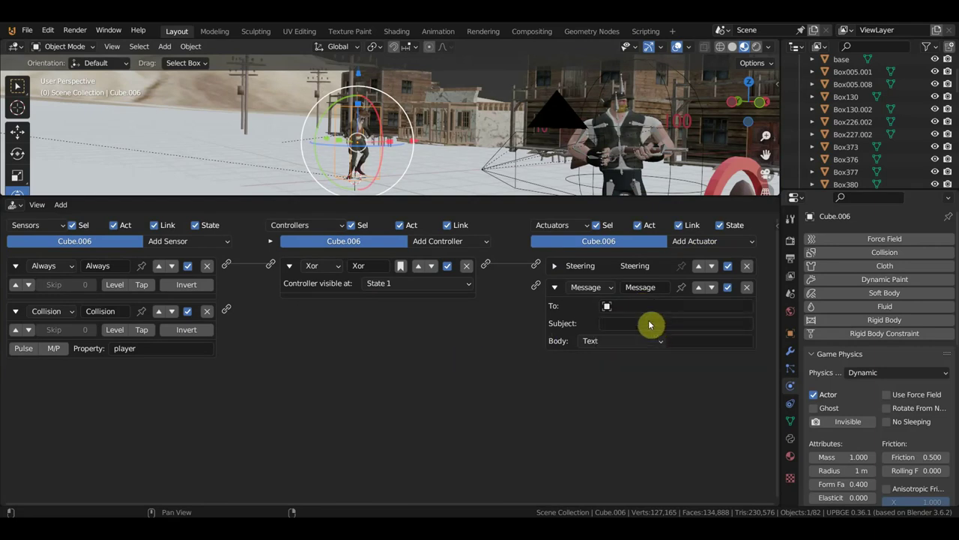
left_click(642, 306)
scroll(643, 378, "down", 6)
scroll(642, 383, "down", 10)
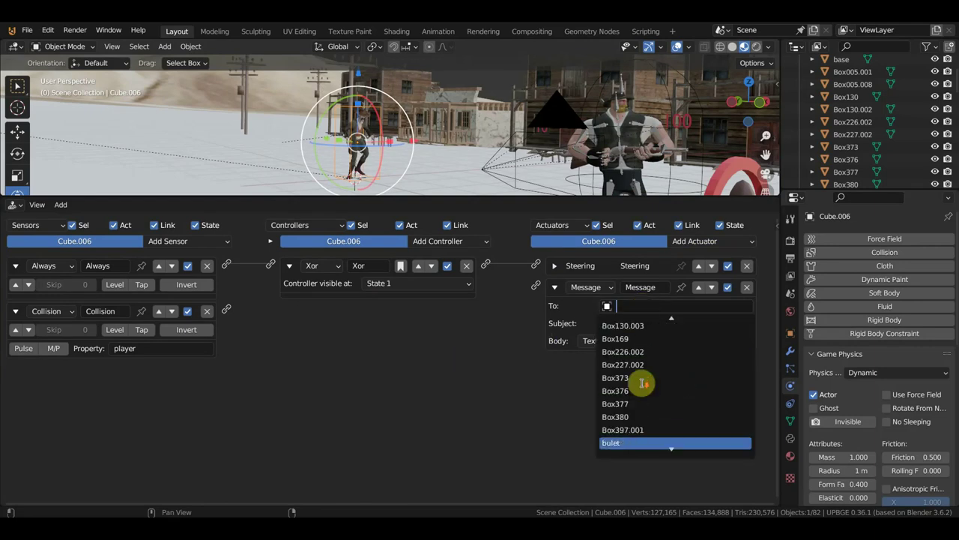
scroll(643, 383, "down", 8)
scroll(642, 390, "down", 8)
scroll(642, 389, "down", 8)
scroll(649, 415, "down", 8)
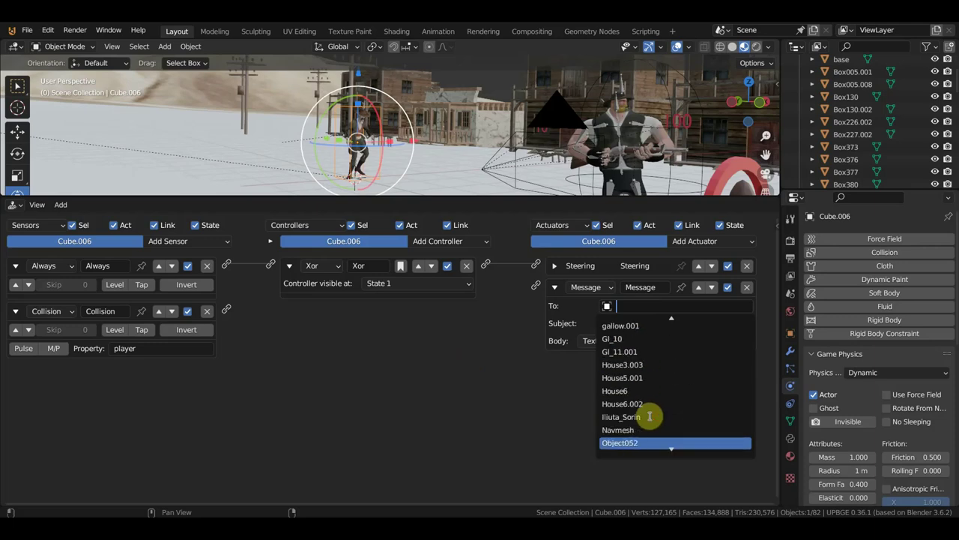
scroll(649, 416, "down", 8)
scroll(649, 416, "down", 8)
scroll(649, 416, "down", 8)
scroll(651, 417, "down", 8)
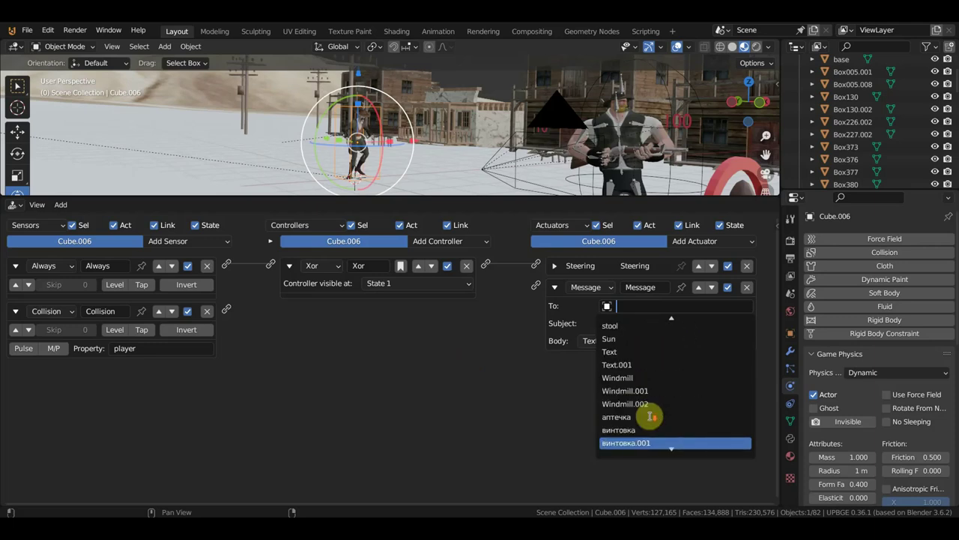
scroll(651, 416, "down", 5)
scroll(649, 415, "up", 7)
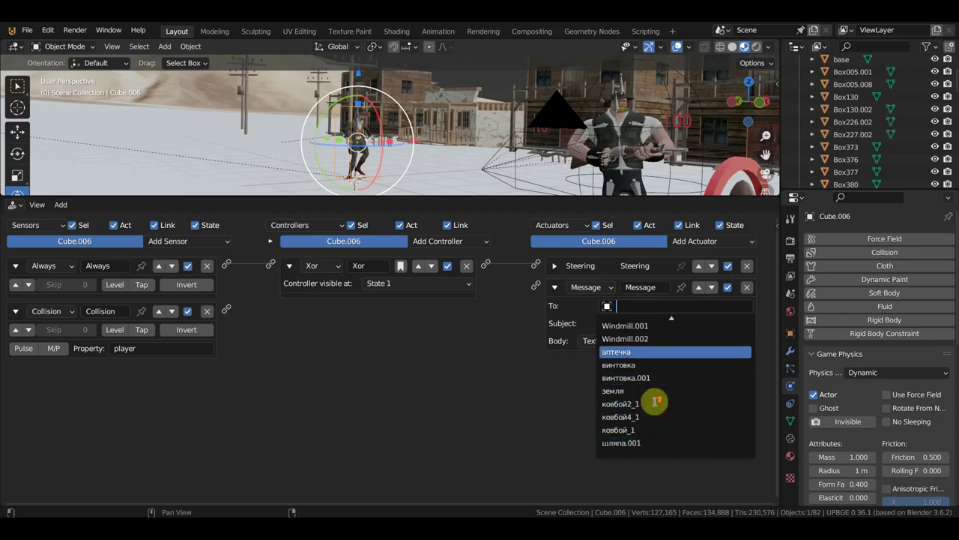
scroll(649, 415, "up", 3)
scroll(649, 414, "up", 3)
scroll(652, 408, "up", 1)
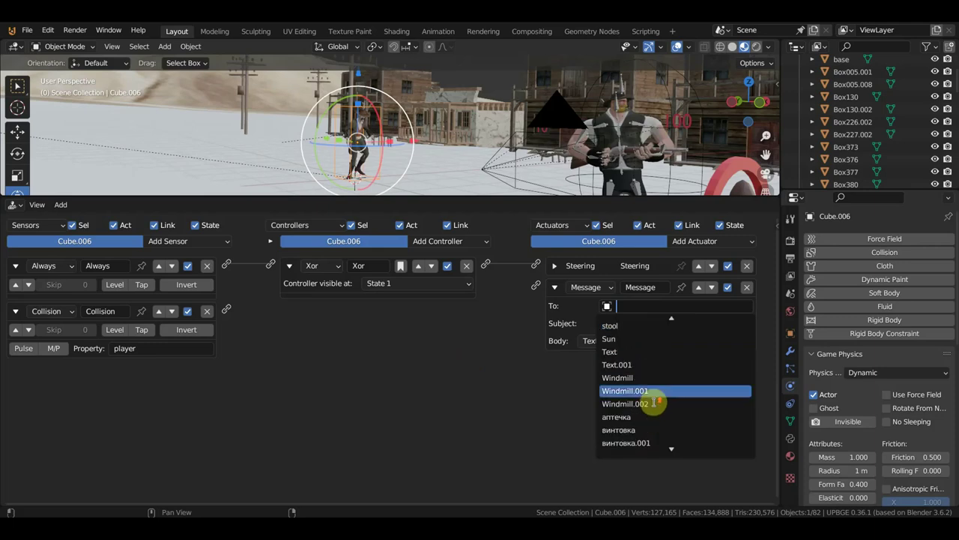
left_click(629, 365)
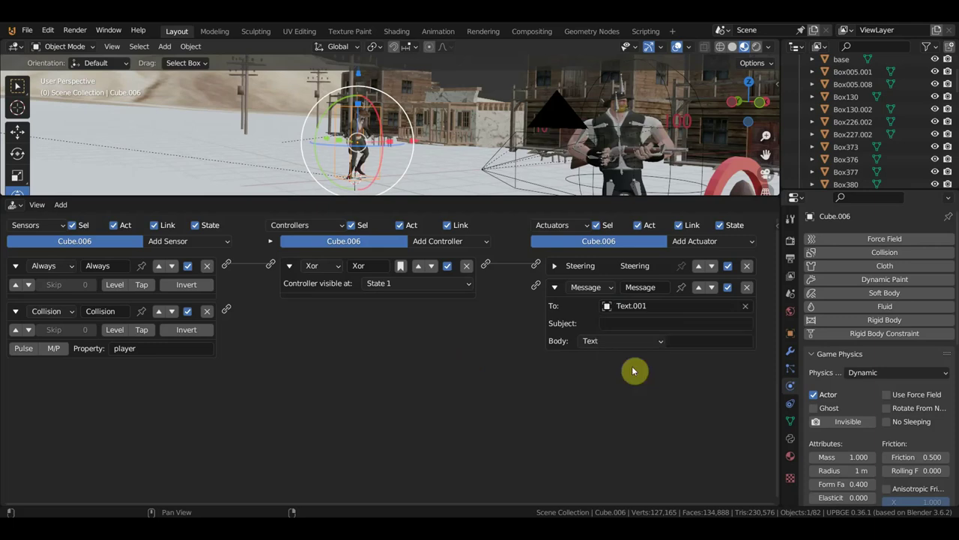
Set the message subject to 1 and wire the Collision sensor to the Message actuator.
left_click(632, 322)
type("1")
key("Return")
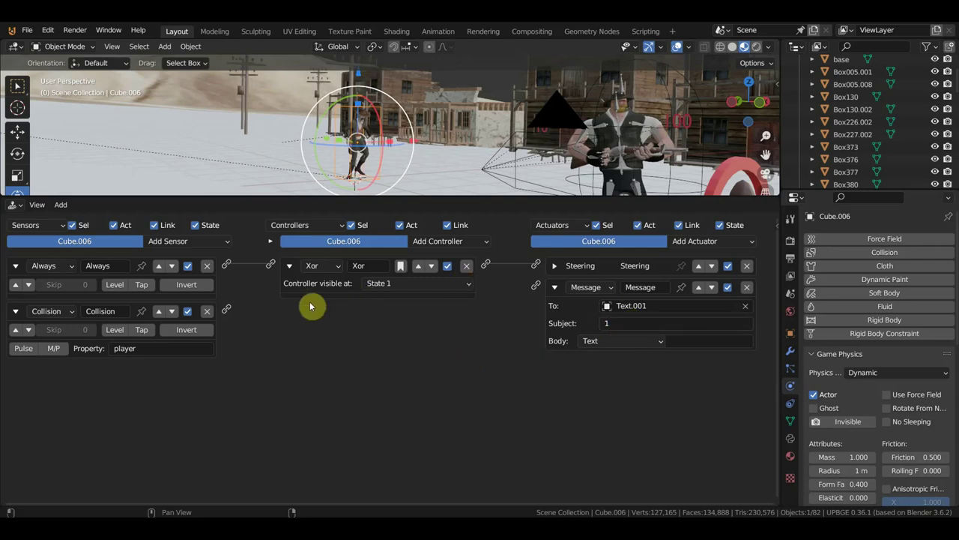
mouse_move(227, 309)
left_mouse_down()
mouse_move(553, 306)
mouse_move(542, 286)
left_mouse_up()
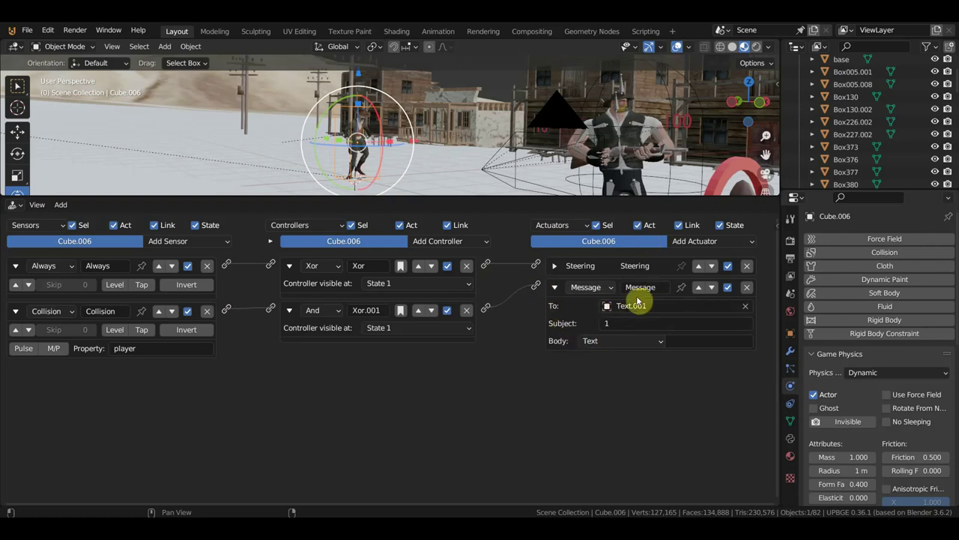
Select the player object Cube.003 and zoom out to inspect its logic bricks.
left_click(704, 162)
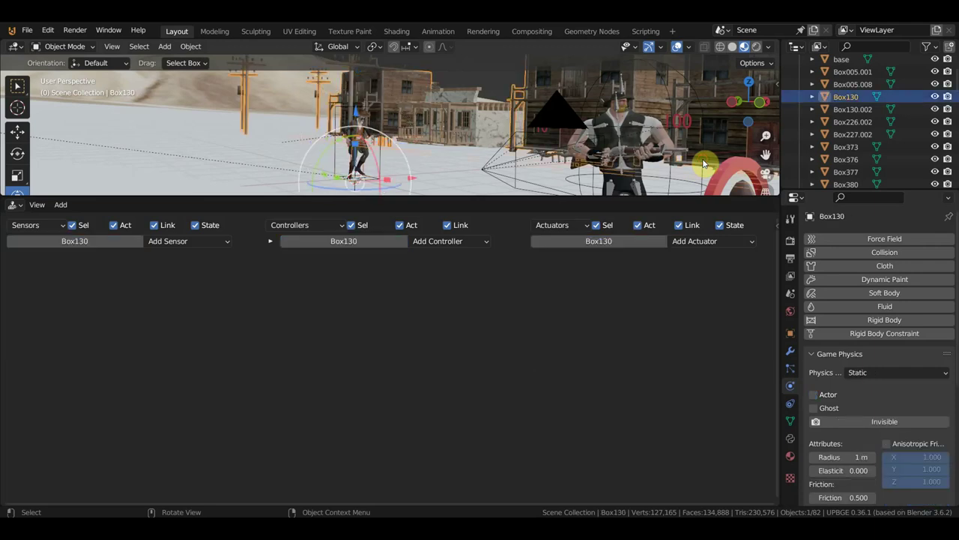
left_click(704, 162)
mouse_move(424, 422)
middle_mouse_down("ctrl")
mouse_move(244, 482)
mouse_move(278, 466)
middle_mouse_up("ctrl")
scroll(276, 474, "down", 1)
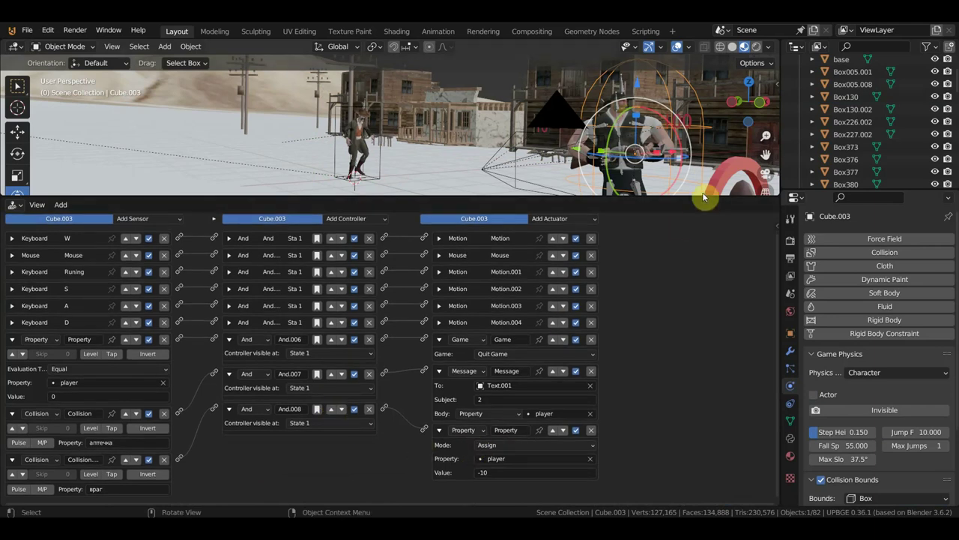
Enter subject 1 in Text.001's first Message sensor, then reselect the enemy cube Cube.006.
left_click(693, 121)
scroll(320, 340, "up", 1)
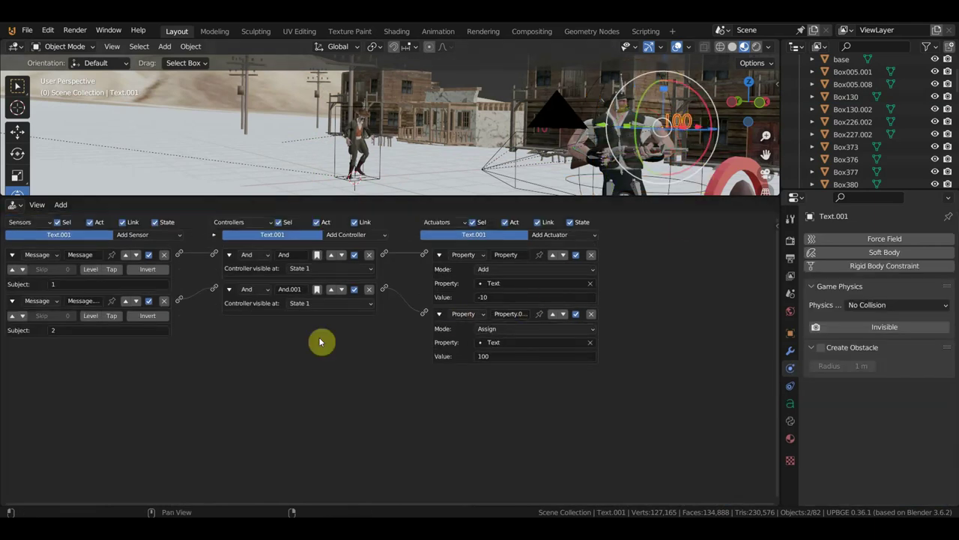
middle_click_drag(319, 340, 118, 350, "ctrl")
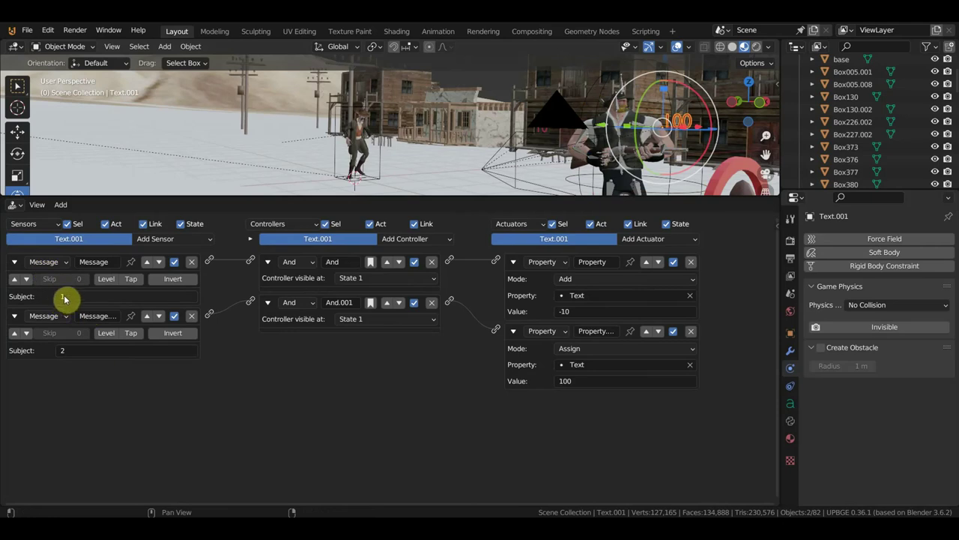
type("1")
key("Return")
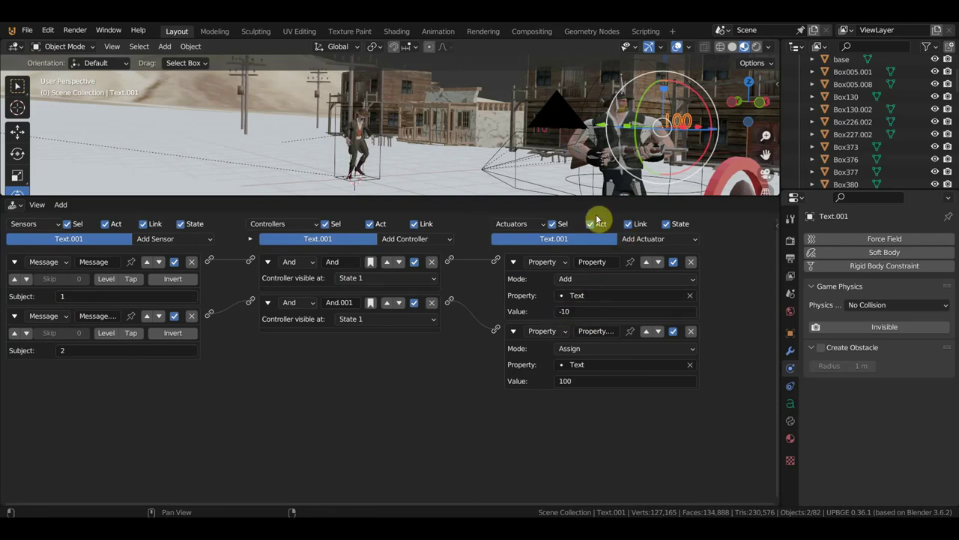
left_click(382, 138)
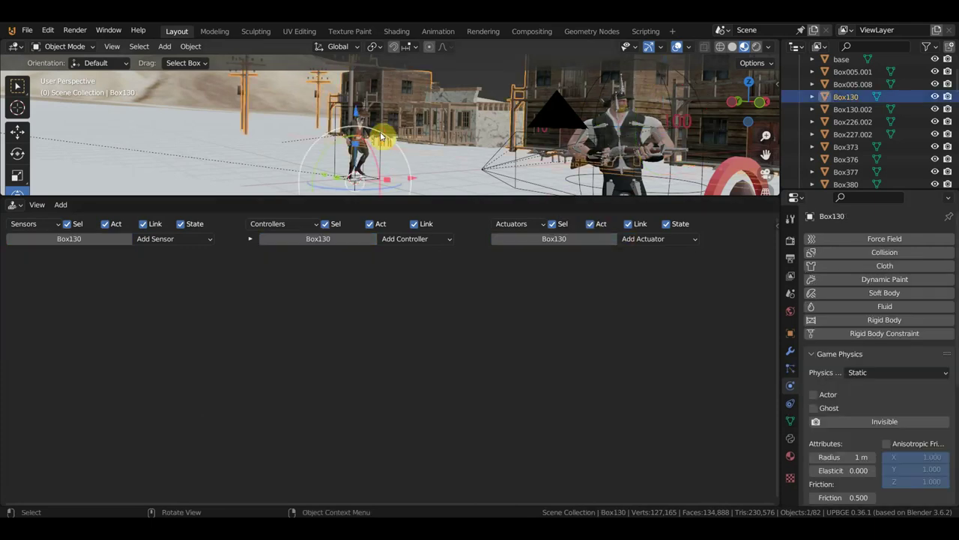
left_click(381, 129)
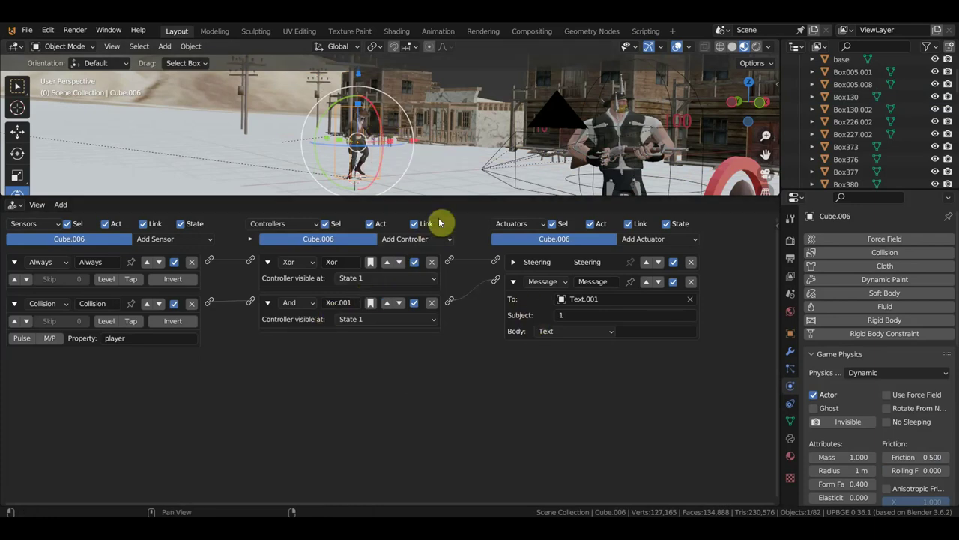
Enlarge the 3D view, look through the scene camera, and start the game with P.
left_click_drag(448, 197, 478, 335)
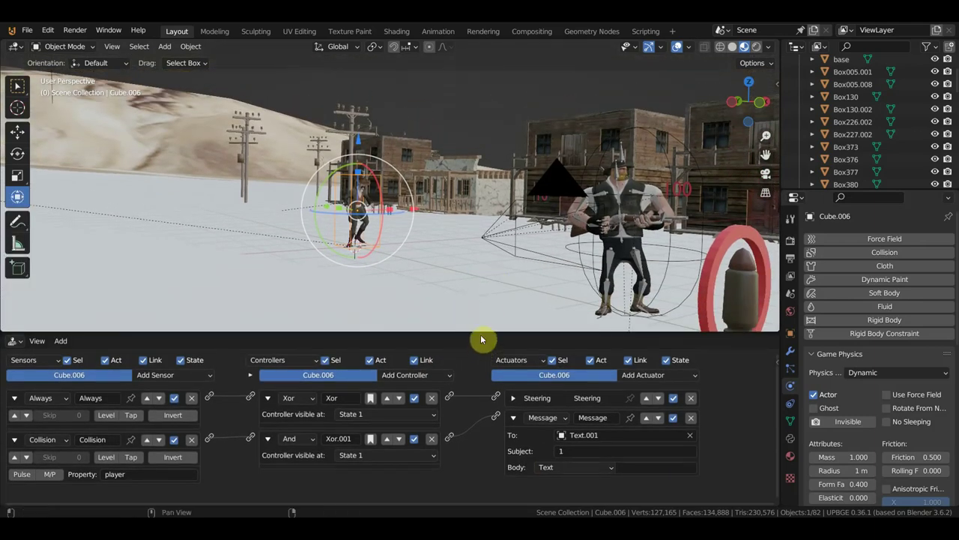
left_click_drag(481, 340, 498, 250)
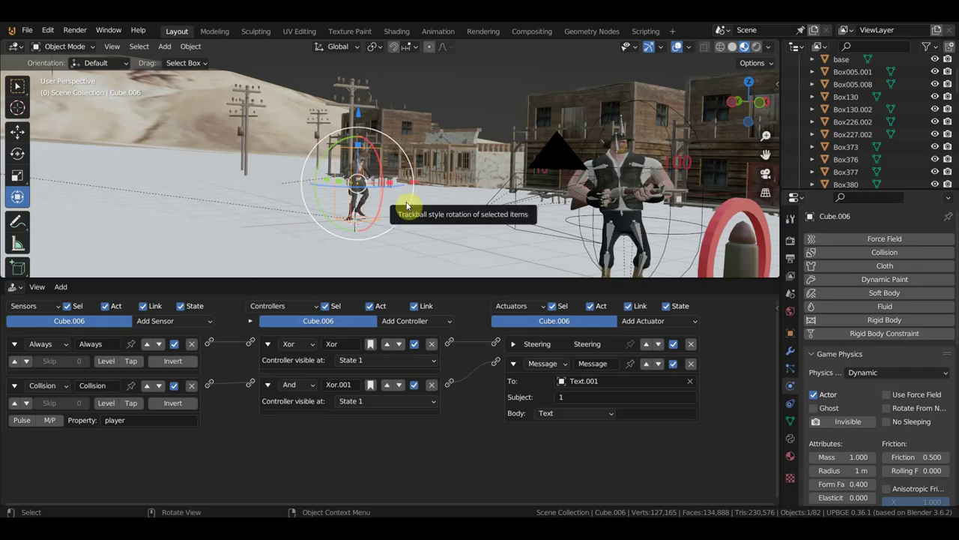
middle_click_drag(435, 199, 441, 197)
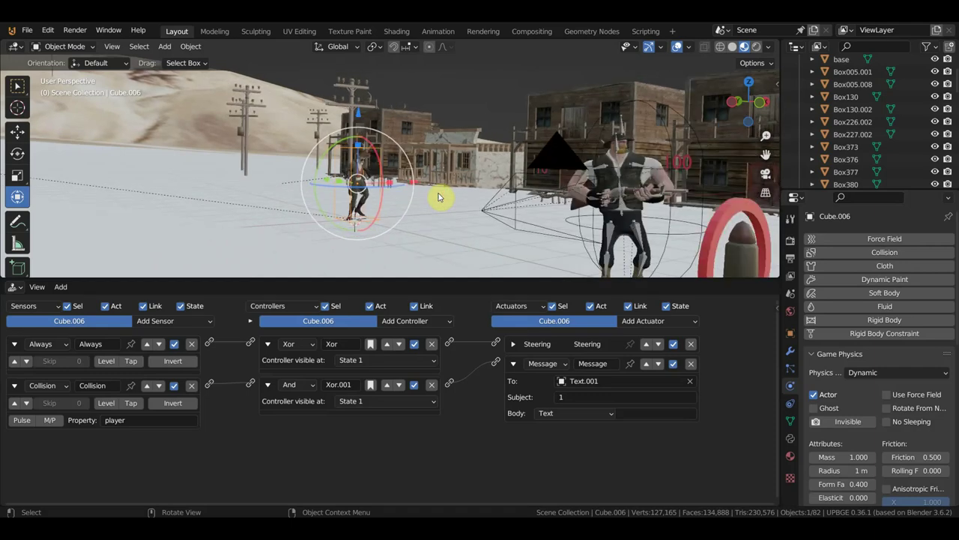
key("KP_0")
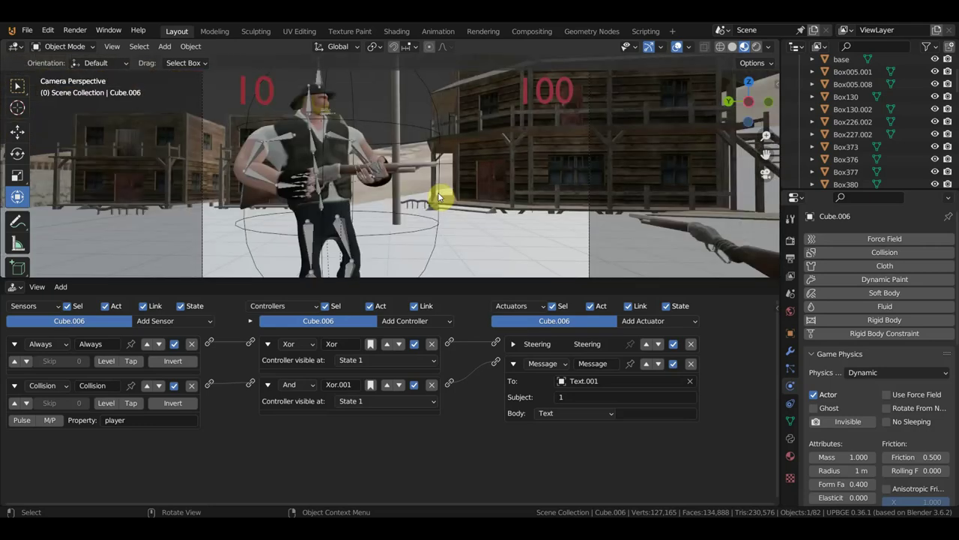
scroll(461, 202, "down", 1)
left_click_drag(453, 277, 479, 479)
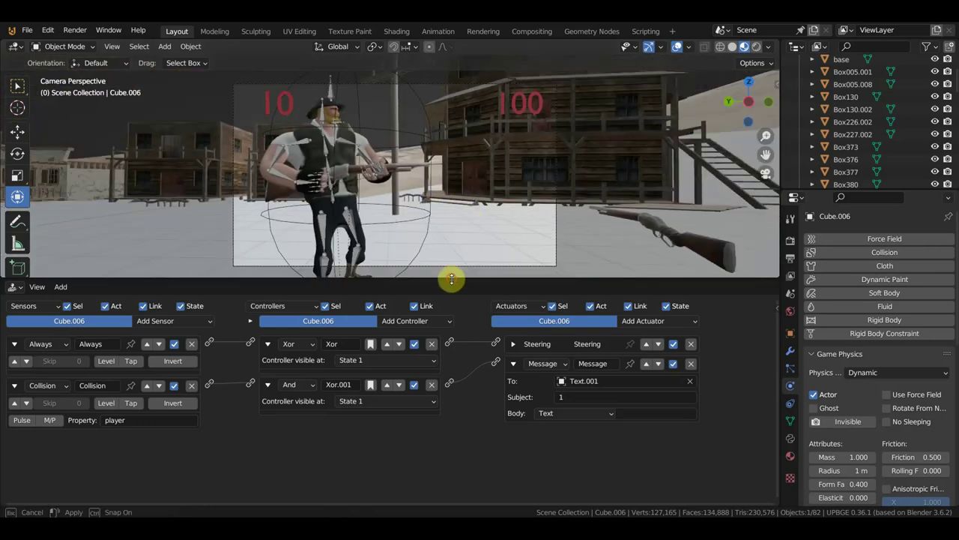
scroll(507, 357, "up", 2)
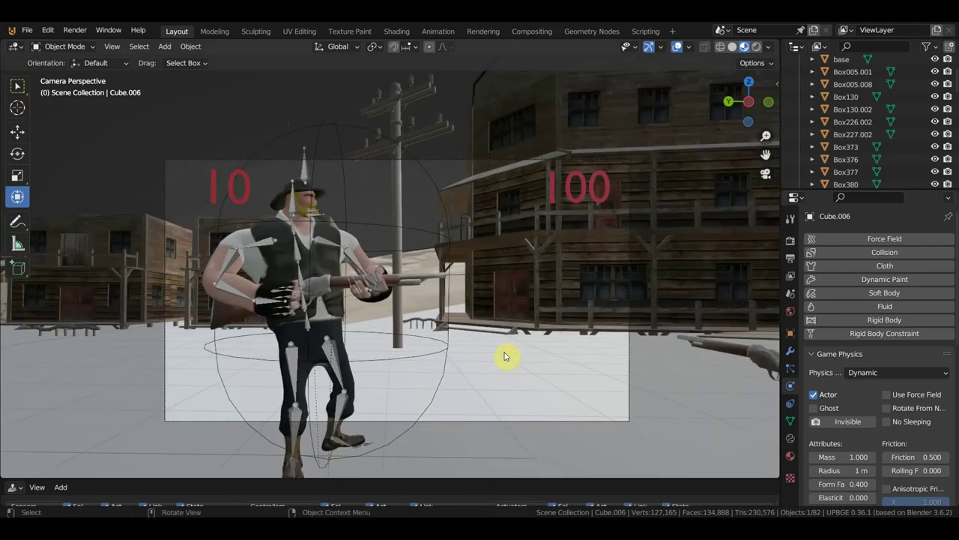
scroll(507, 357, "up", 1)
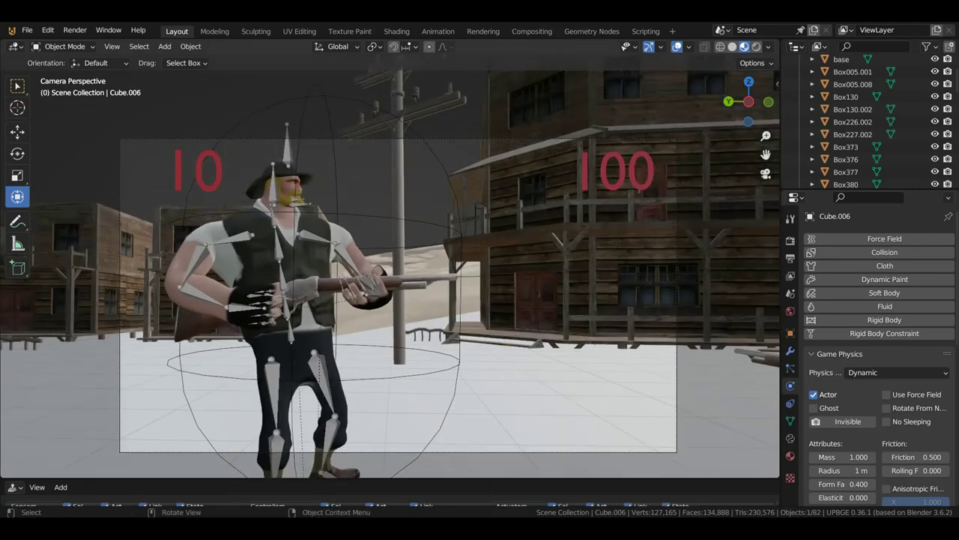
key("p")
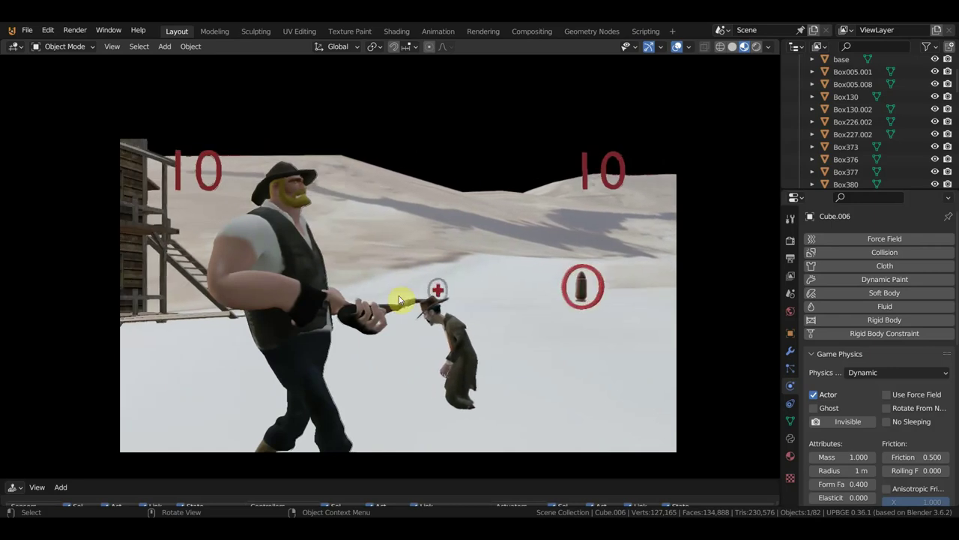
Stop the game, orbit the scene, and briefly preview the animation playback.
key("Escape")
mouse_move(413, 300)
middle_mouse_down()
mouse_move(495, 314)
mouse_move(697, 317)
mouse_move(17, 321)
mouse_move(172, 300)
mouse_move(381, 295)
mouse_move(391, 306)
mouse_move(413, 304)
mouse_move(385, 310)
mouse_move(420, 323)
mouse_move(278, 317)
middle_mouse_up()
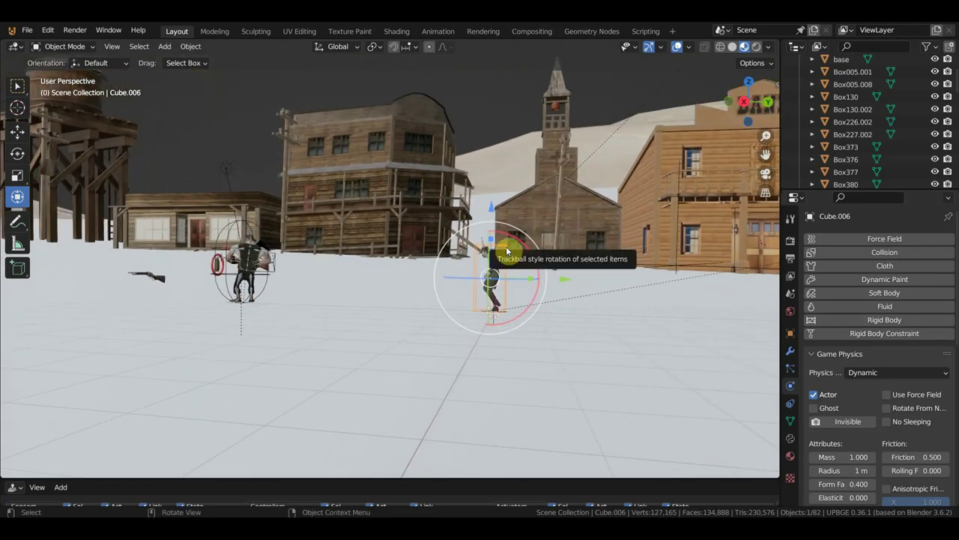
key("space")
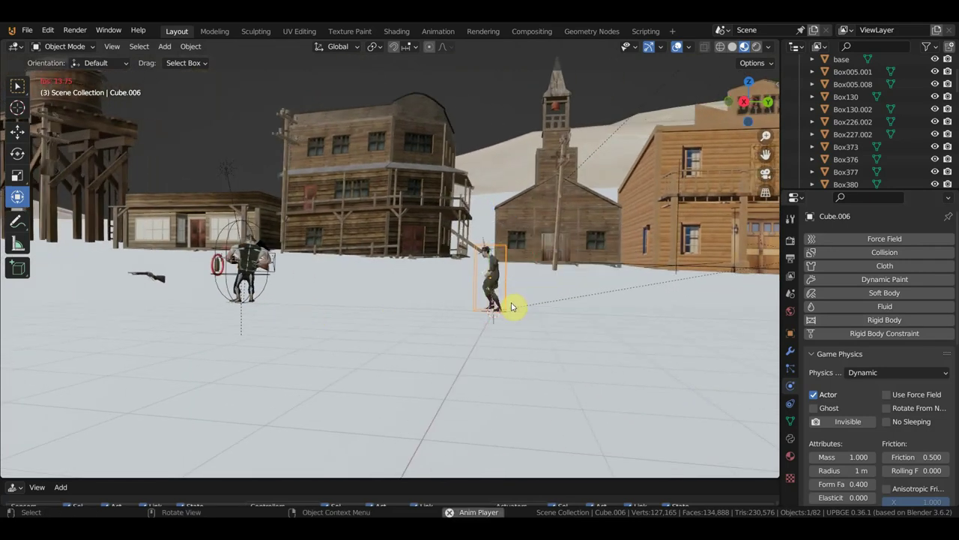
key("space")
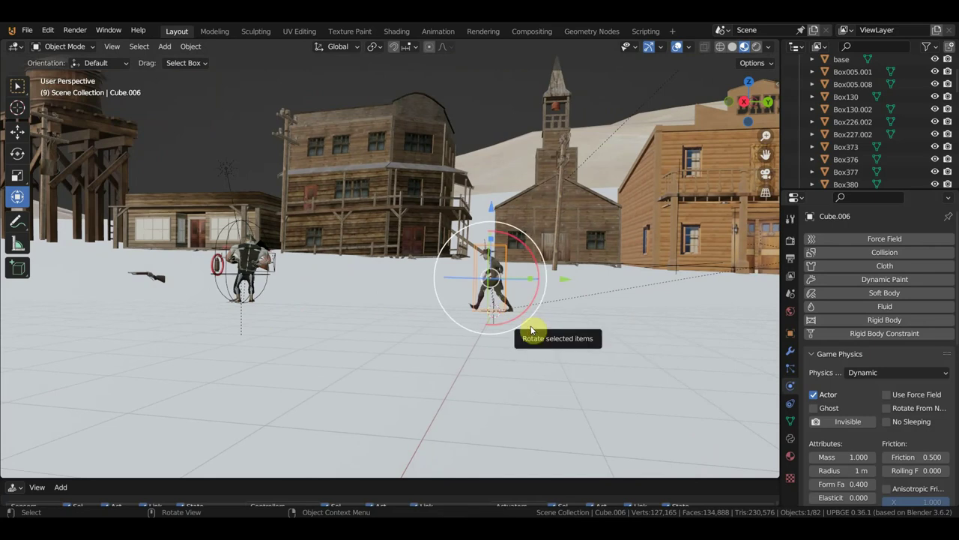
Run another test play, then stop it and orbit in close around the enemy character.
key("p")
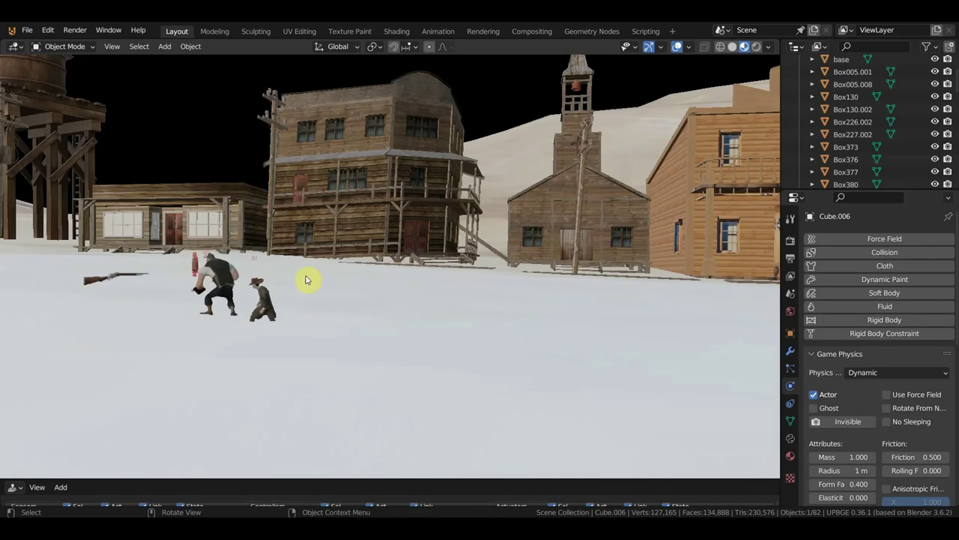
key("Escape")
scroll(480, 250, "up", 3)
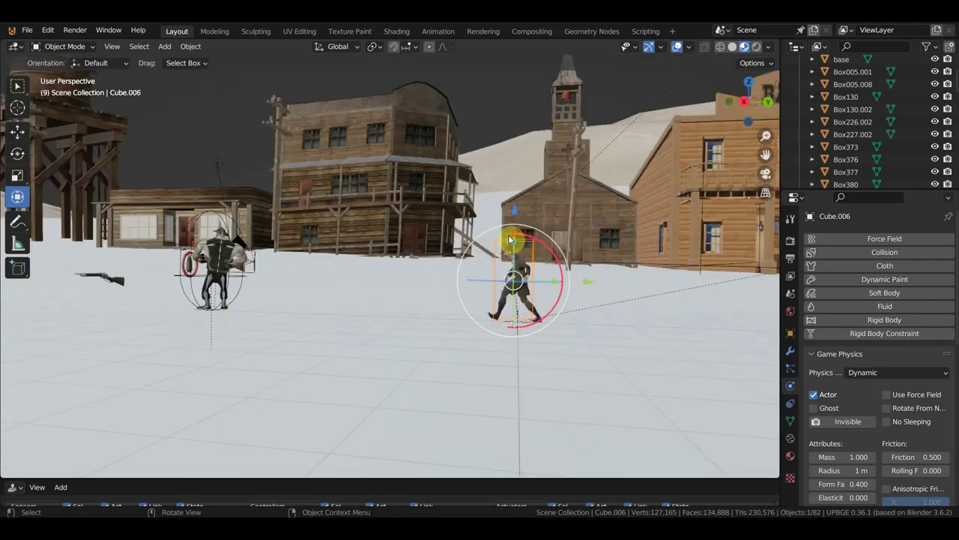
middle_click_drag(527, 250, 443, 235)
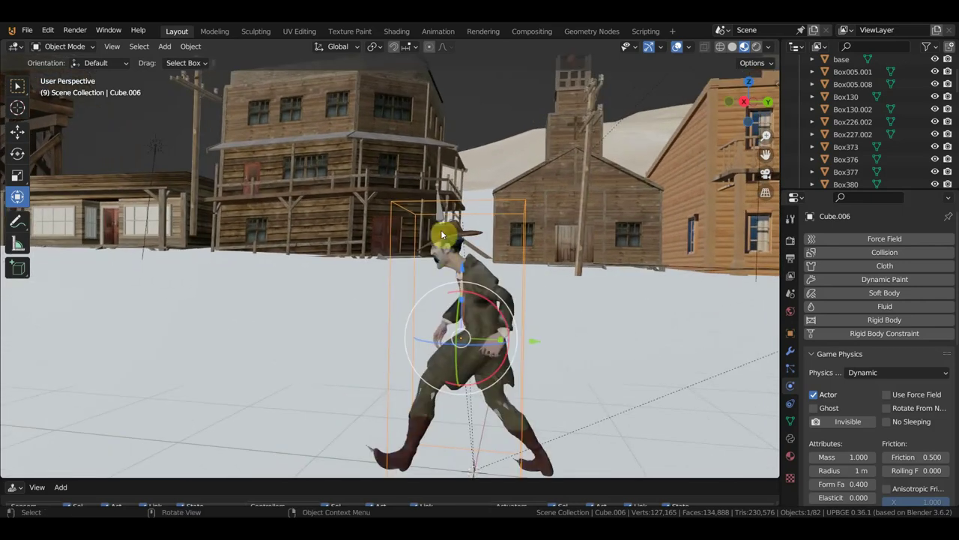
Select Armature.001 and link a new Always sensor to a new Action actuator.
left_click(441, 217)
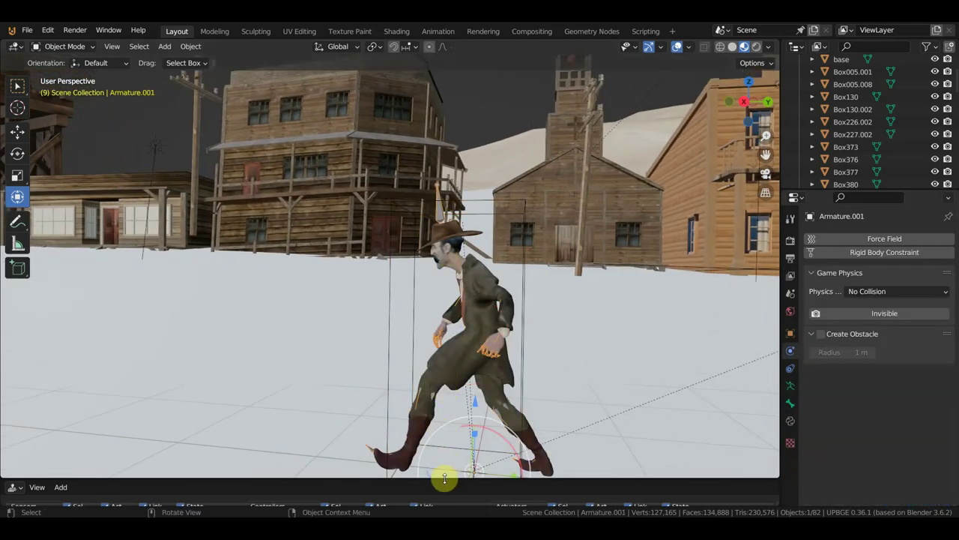
left_click_drag(444, 480, 210, 324)
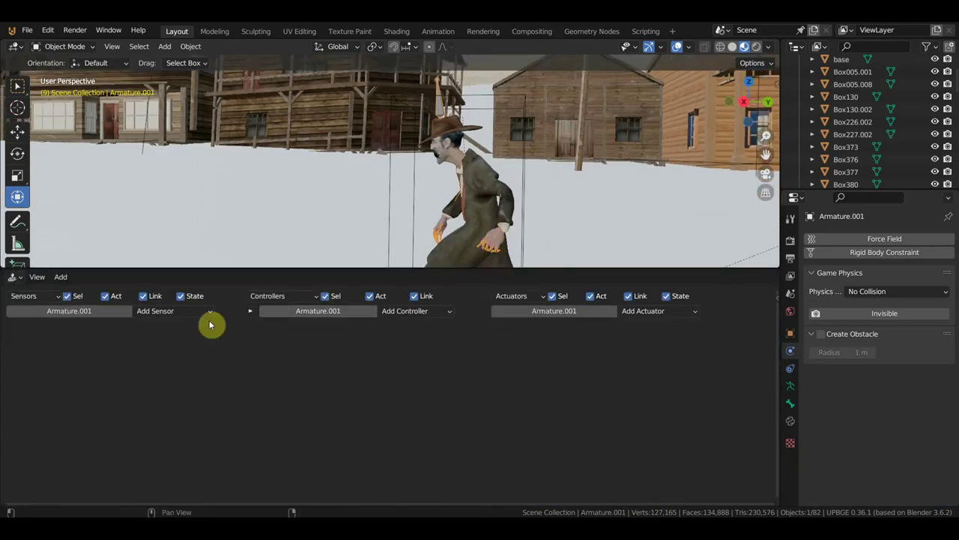
left_click(180, 312)
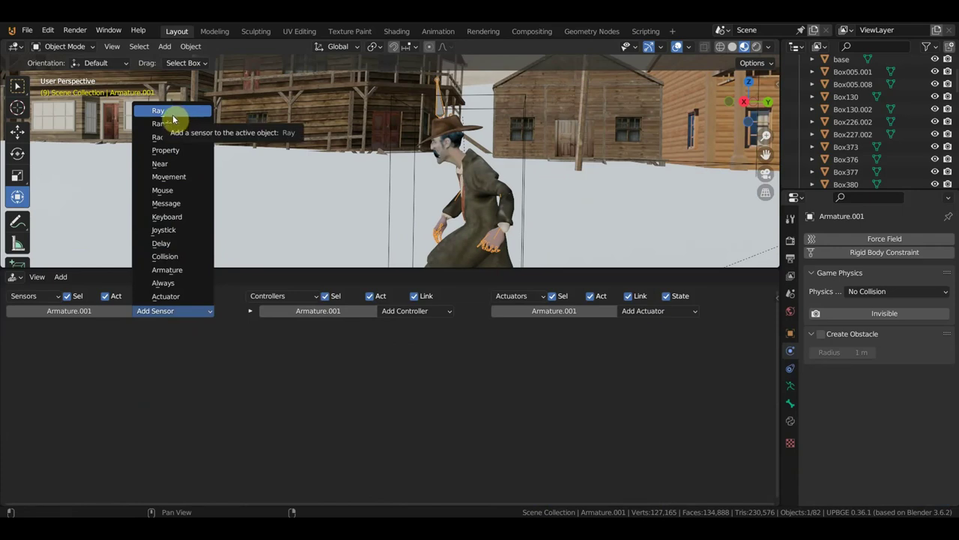
left_click(182, 286)
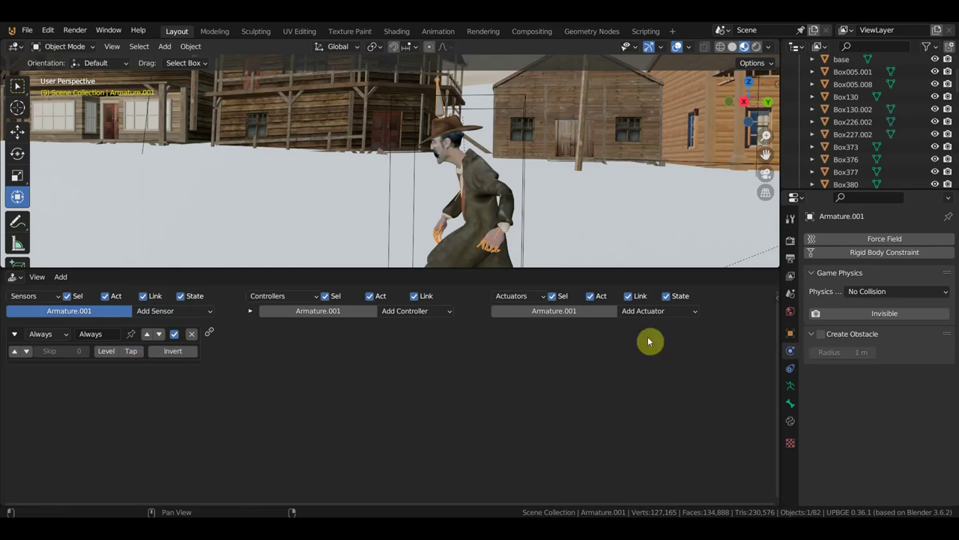
left_click(657, 311)
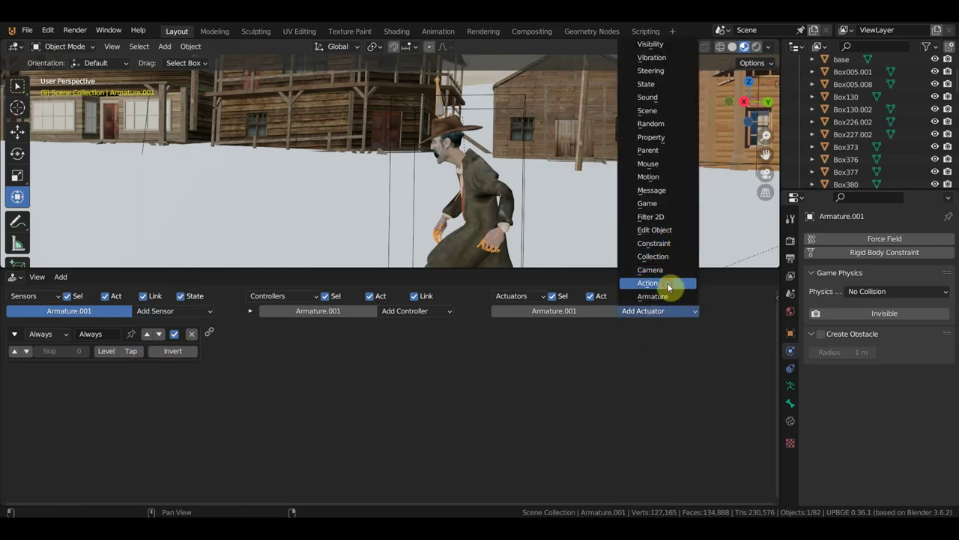
left_click(670, 287)
left_click_drag(209, 332, 496, 336)
Set the Action actuator to the враг валк action, end frame 51, Blend mode.
left_click(545, 368)
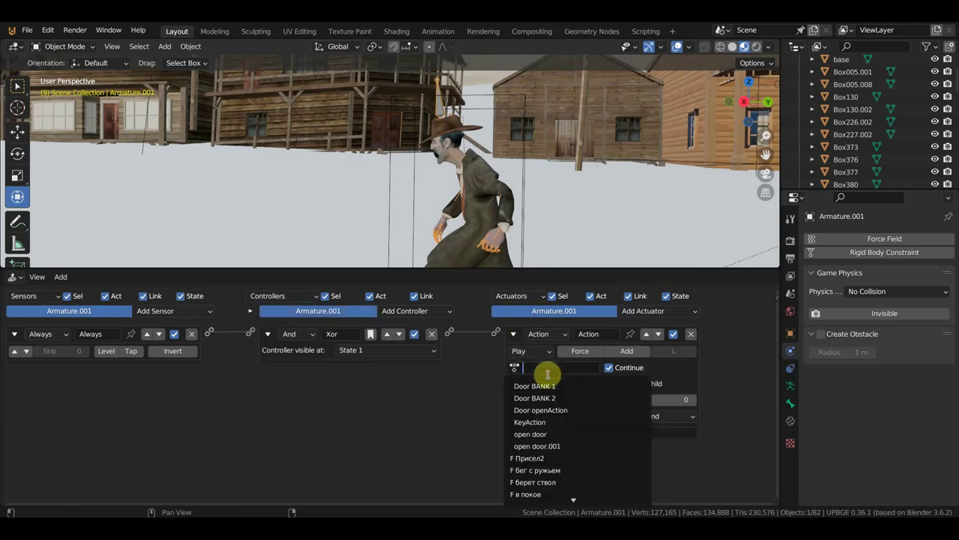
scroll(539, 437, "down", 5)
scroll(552, 443, "down", 5)
left_click(545, 447)
type("51")
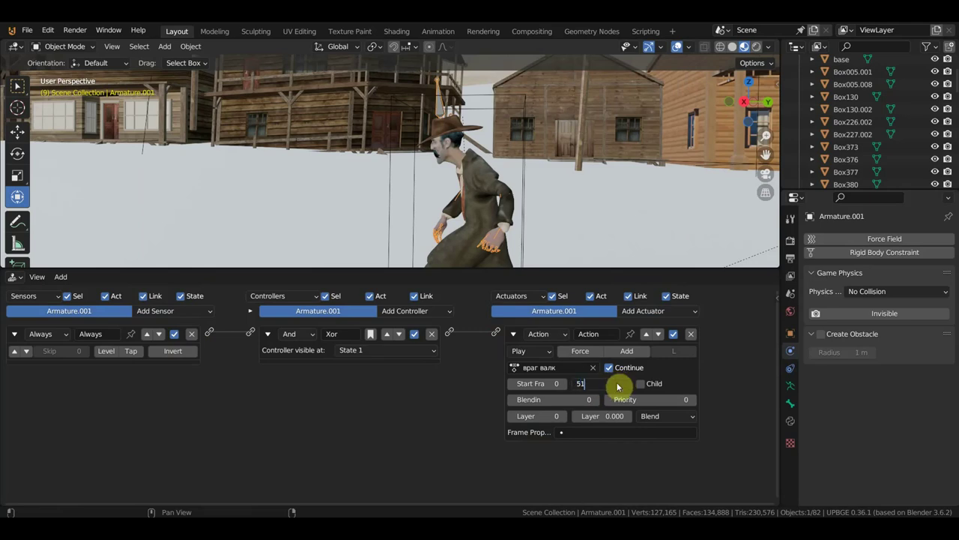
key("Return")
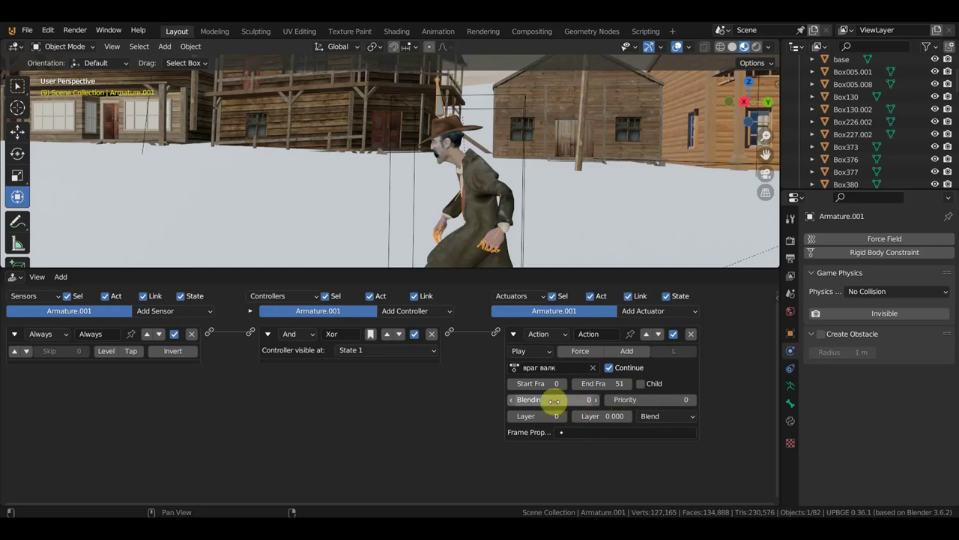
left_click(659, 418)
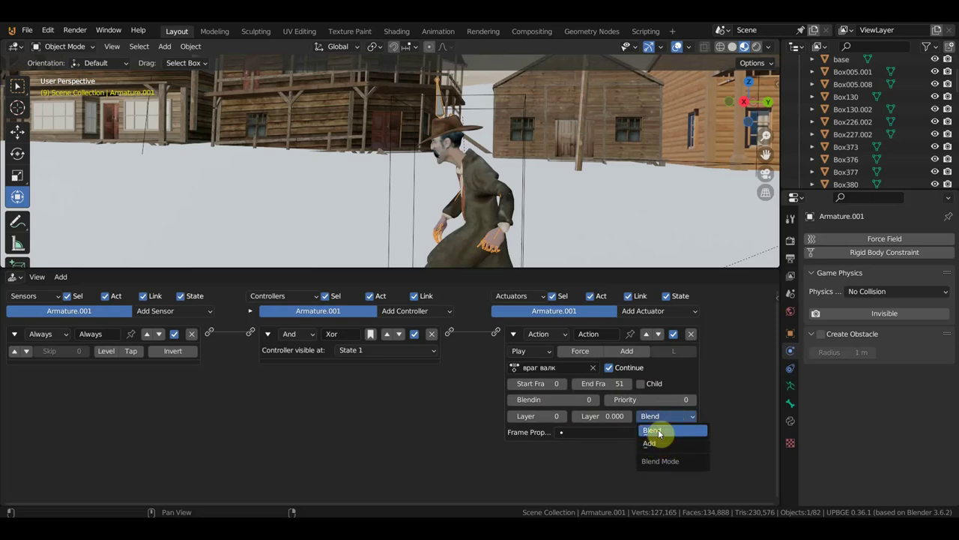
left_click(658, 431)
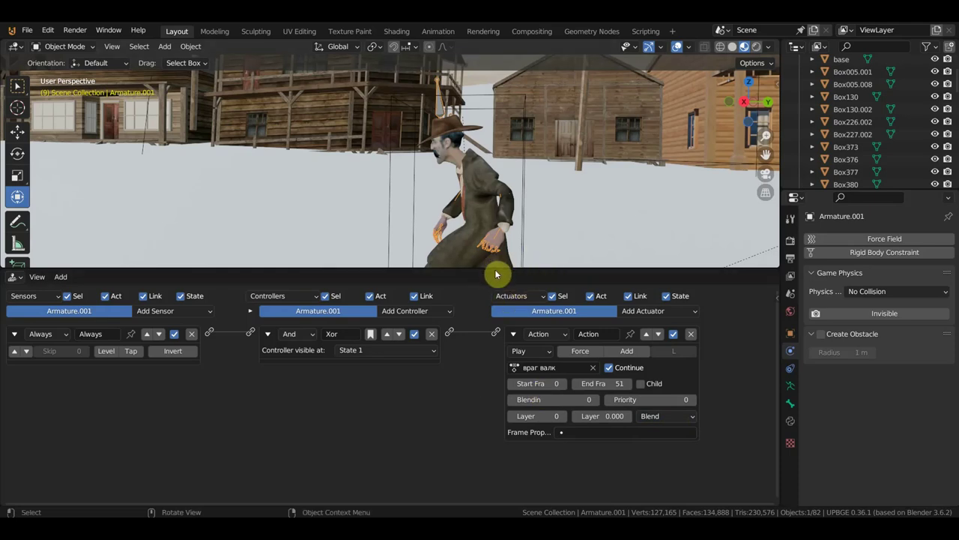
Test-play the game to check the enemy's walk animation, then stop and restore the Logic Editor size.
left_click_drag(494, 270, 525, 433)
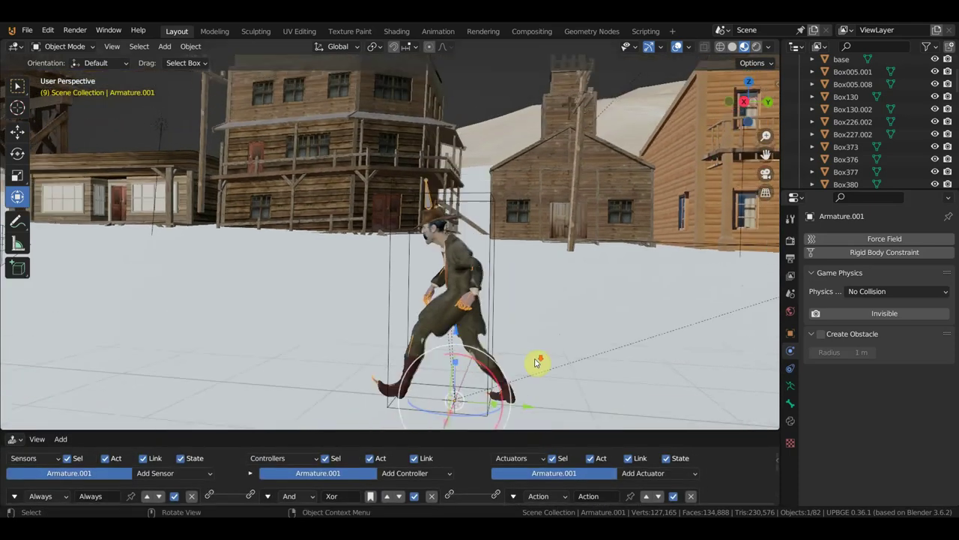
middle_click_drag(537, 363, 572, 307)
key("p")
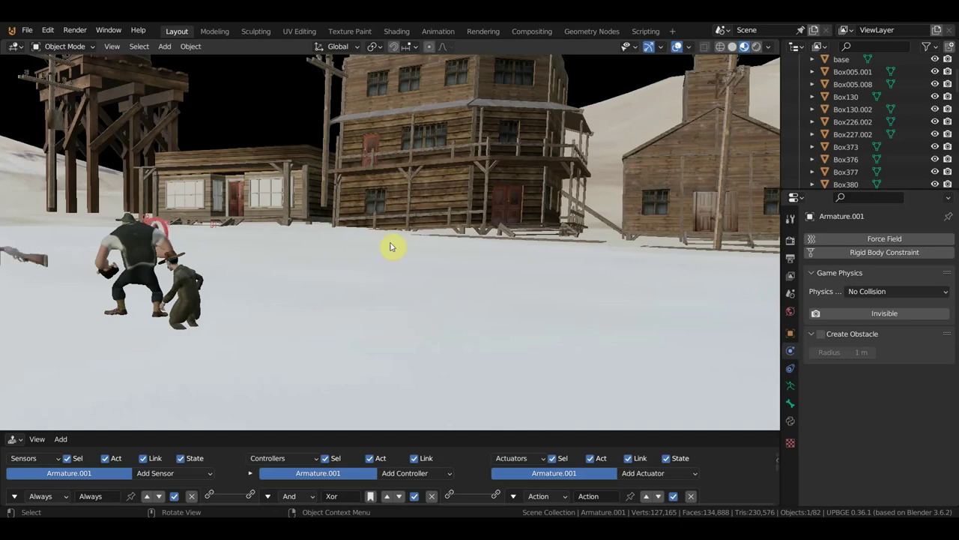
key("Escape")
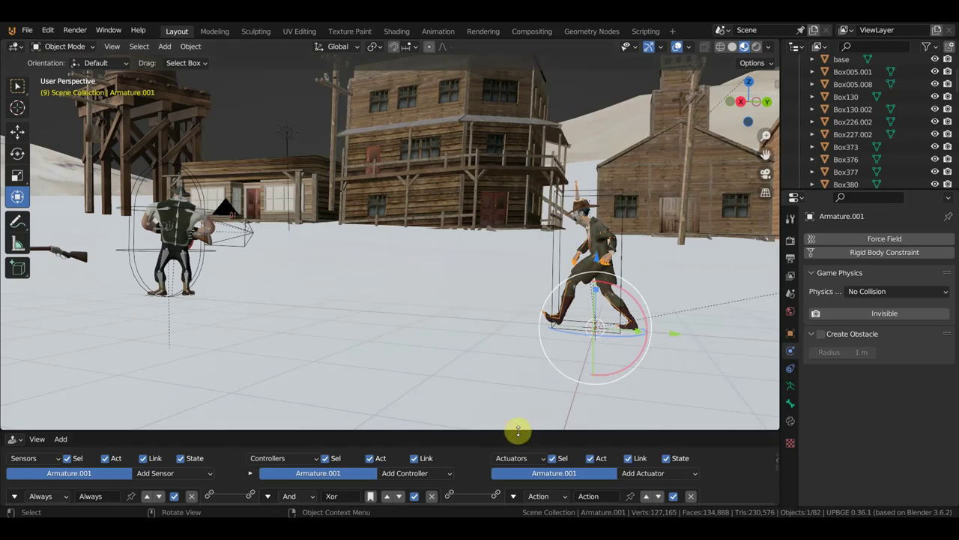
left_click_drag(517, 431, 533, 264)
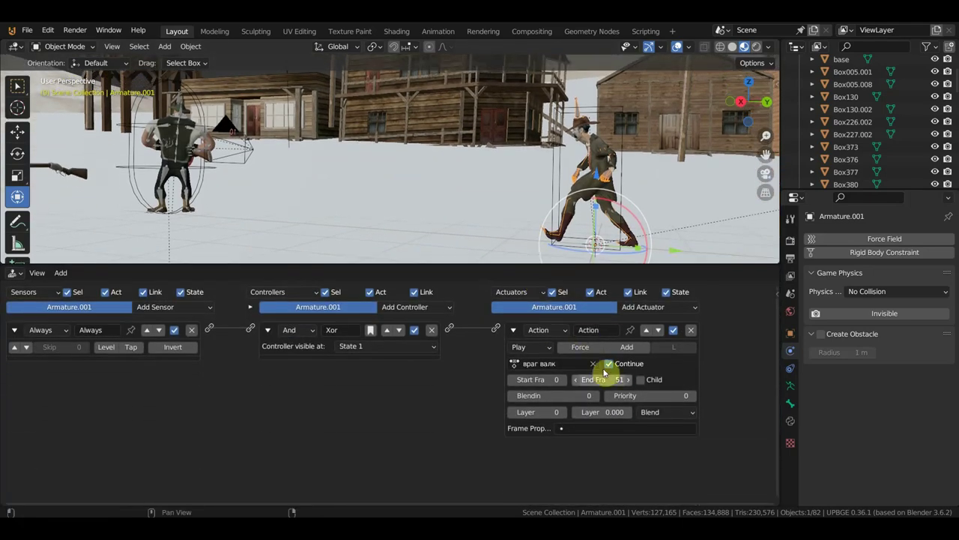
Set Cube.006's Steering velocity to 1, turn speed 77.5 and acceleration 1.
left_click(555, 168)
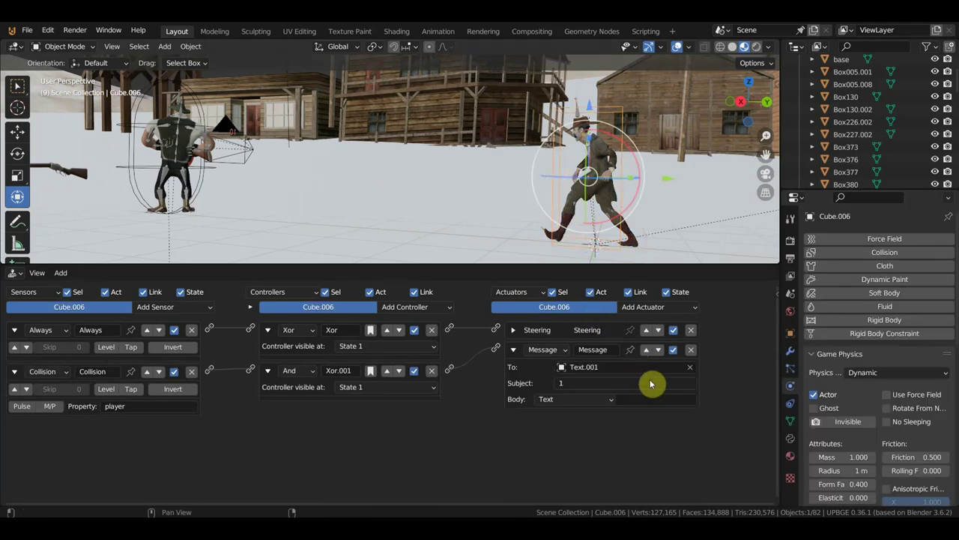
left_click(513, 330)
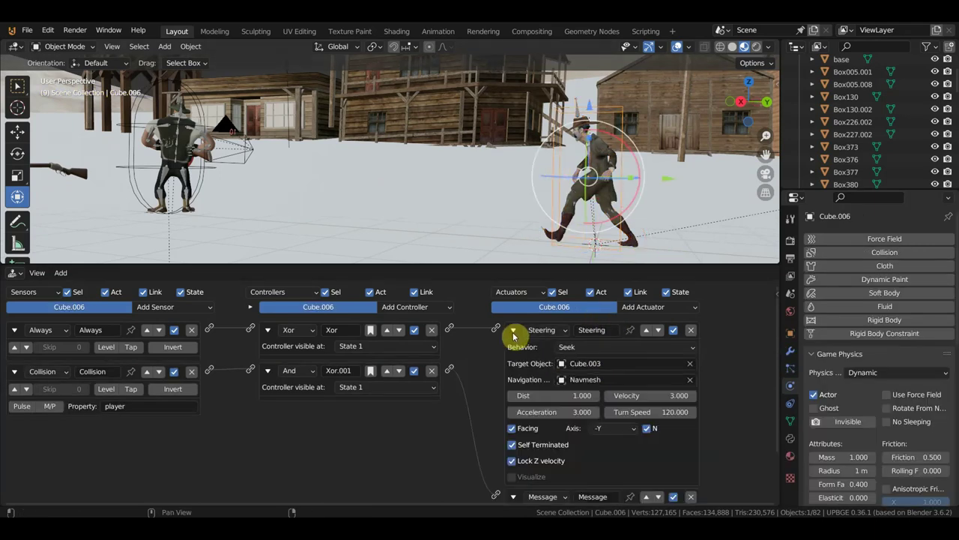
left_click(676, 396)
type("1")
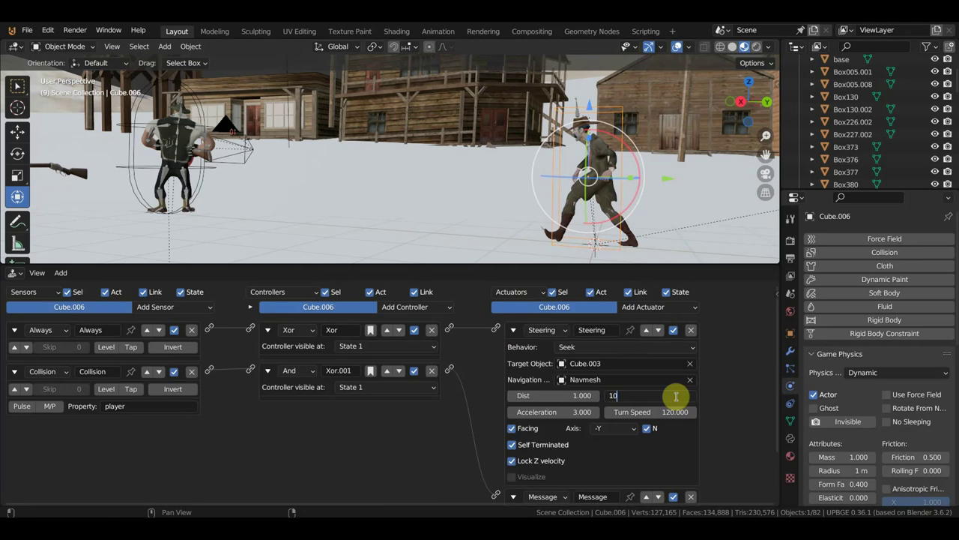
key("Return")
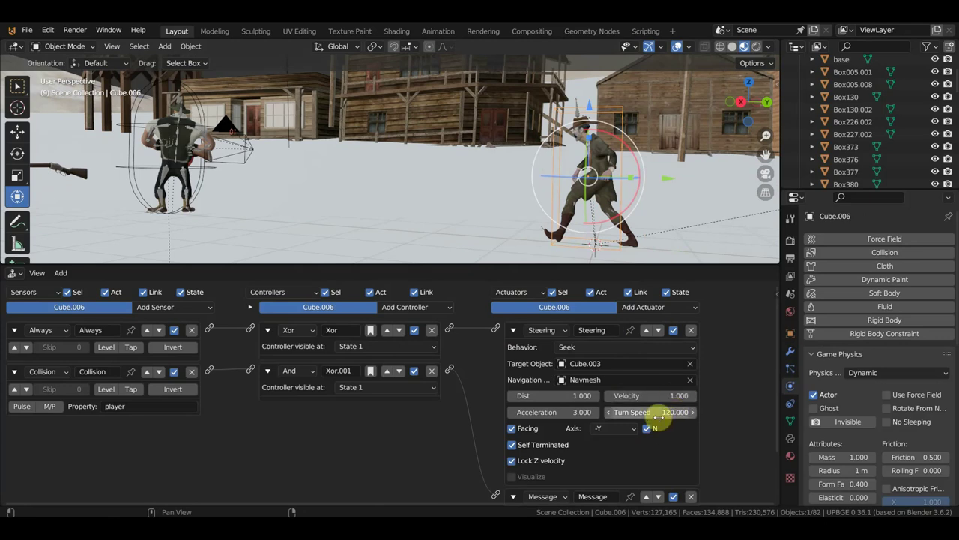
left_click_drag(652, 411, 629, 411)
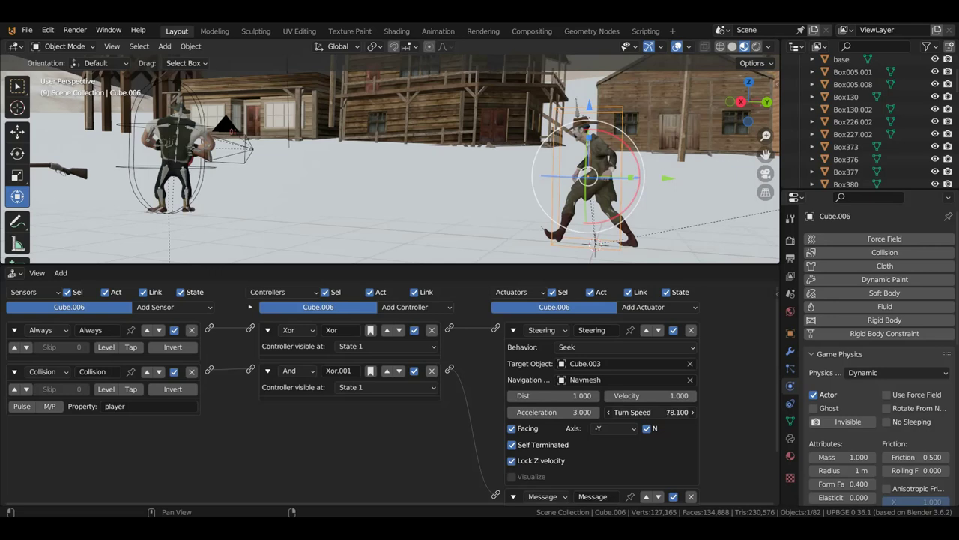
left_click(673, 409)
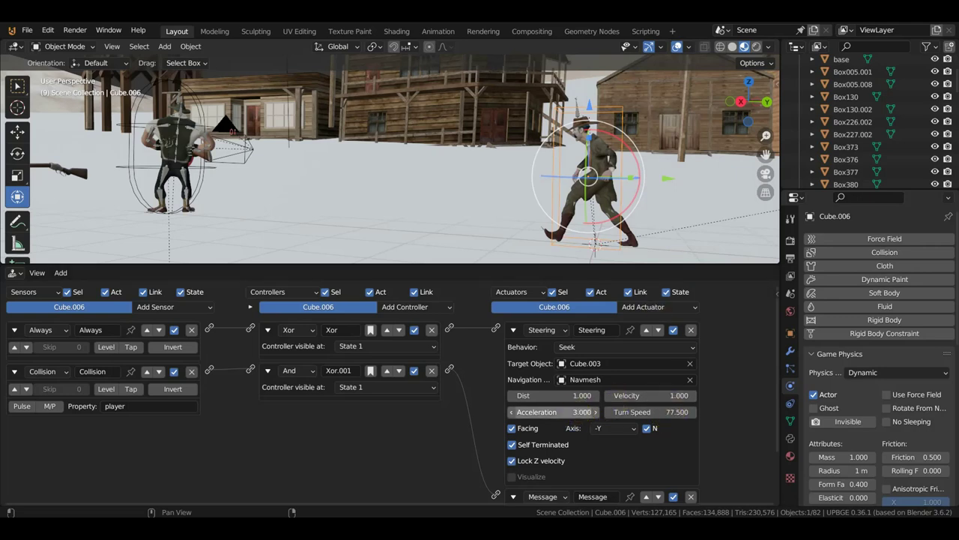
double_click(554, 411)
type("0.8")
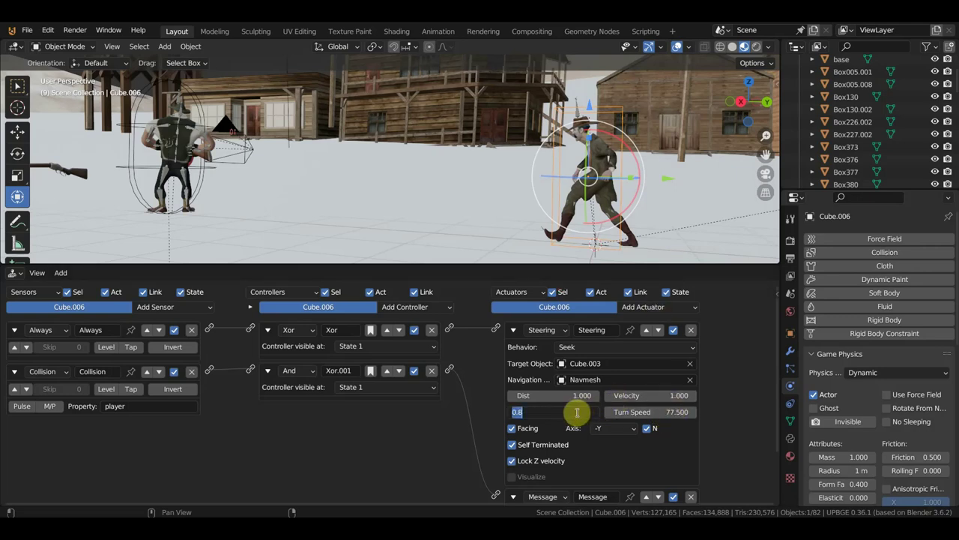
key("Return")
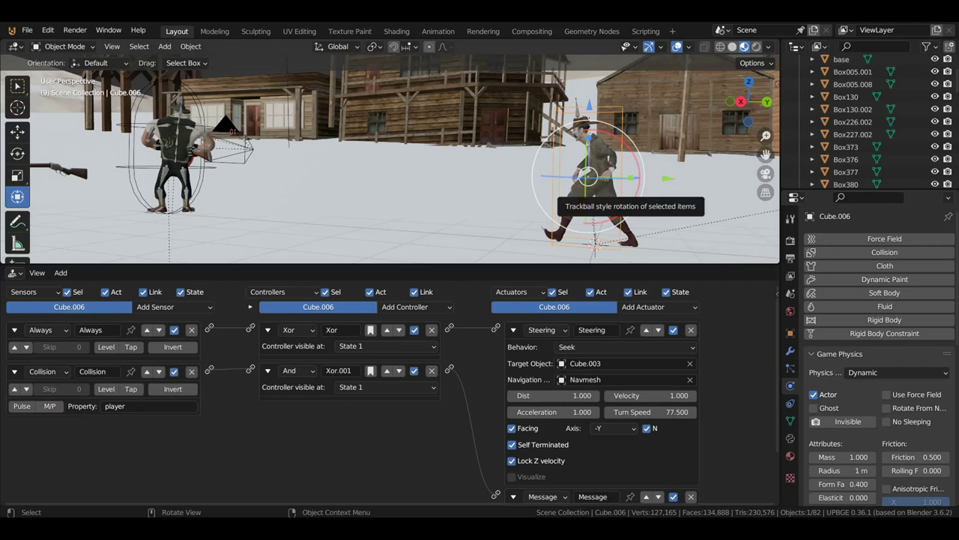
Test-play the game with the slower steering, then stop it.
key("p")
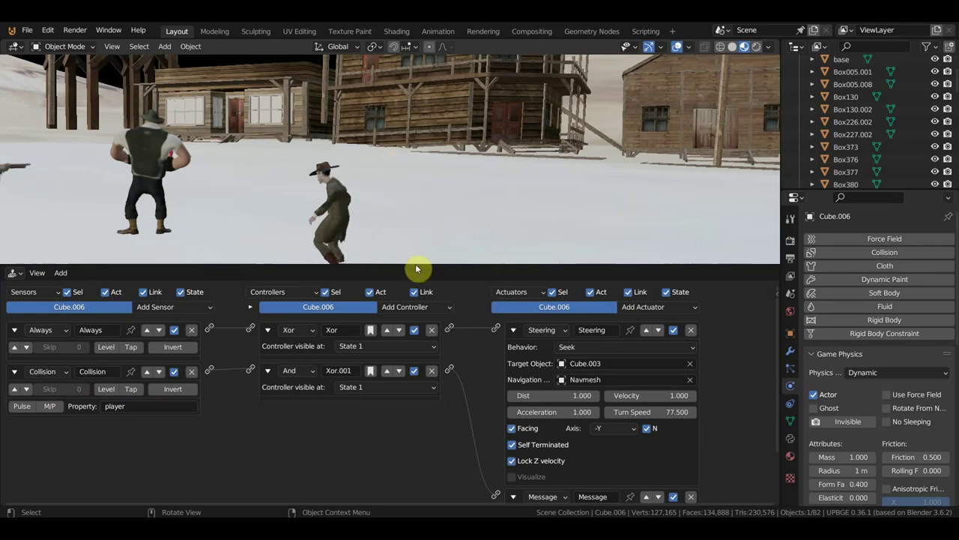
key("Escape")
left_click_drag(408, 263, 418, 240)
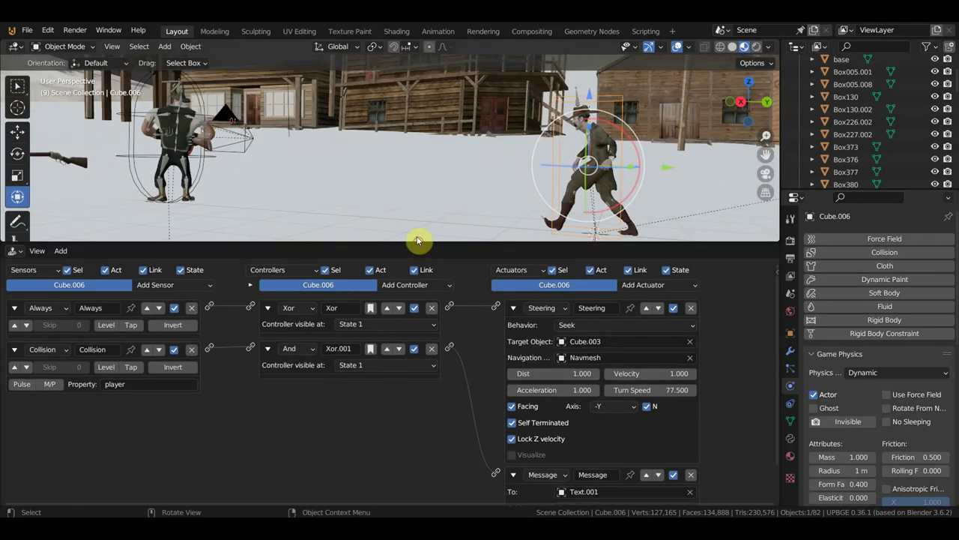
left_click(576, 90)
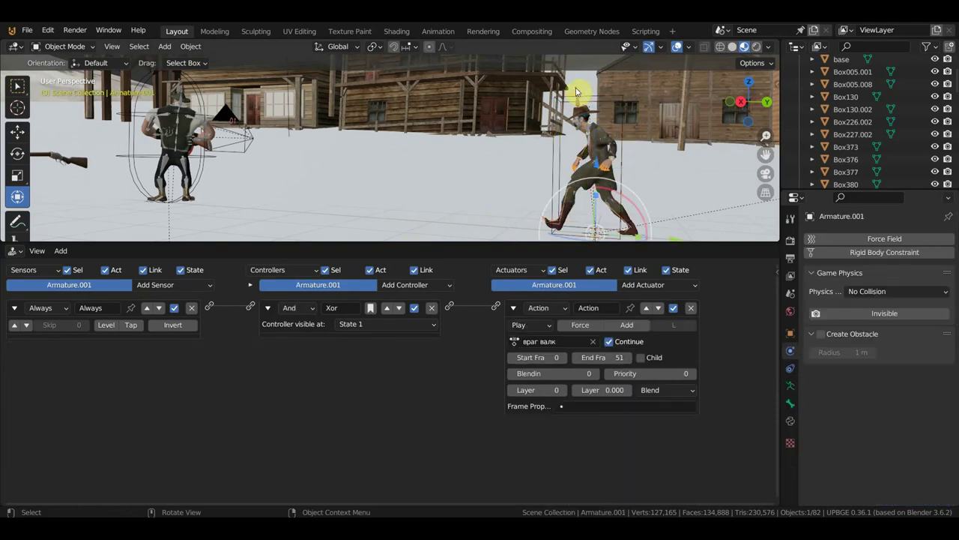
left_click(524, 325)
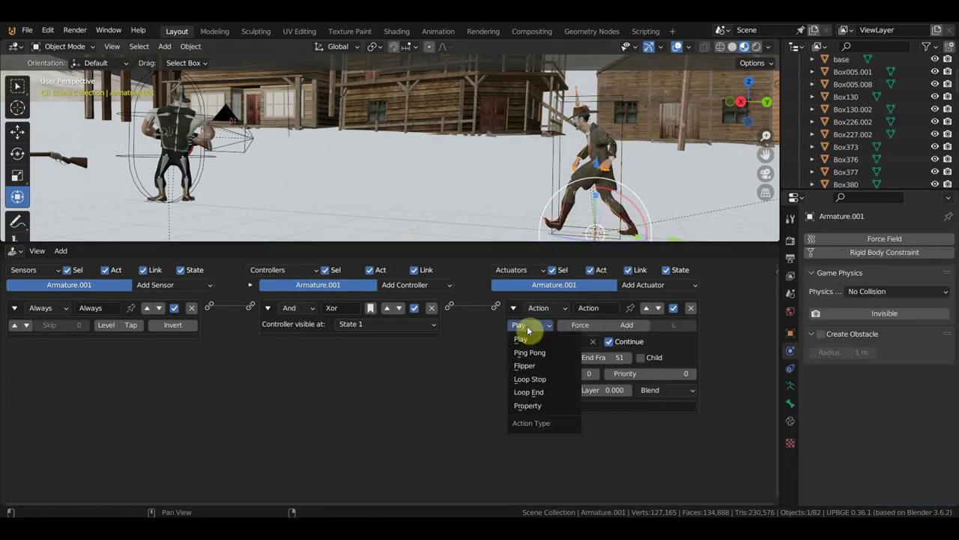
left_click(550, 379)
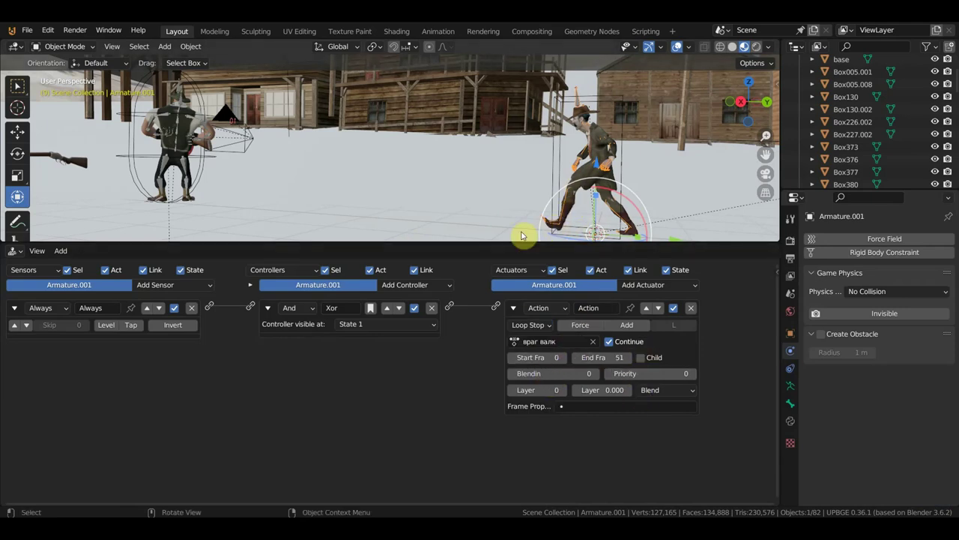
left_click_drag(494, 241, 492, 377)
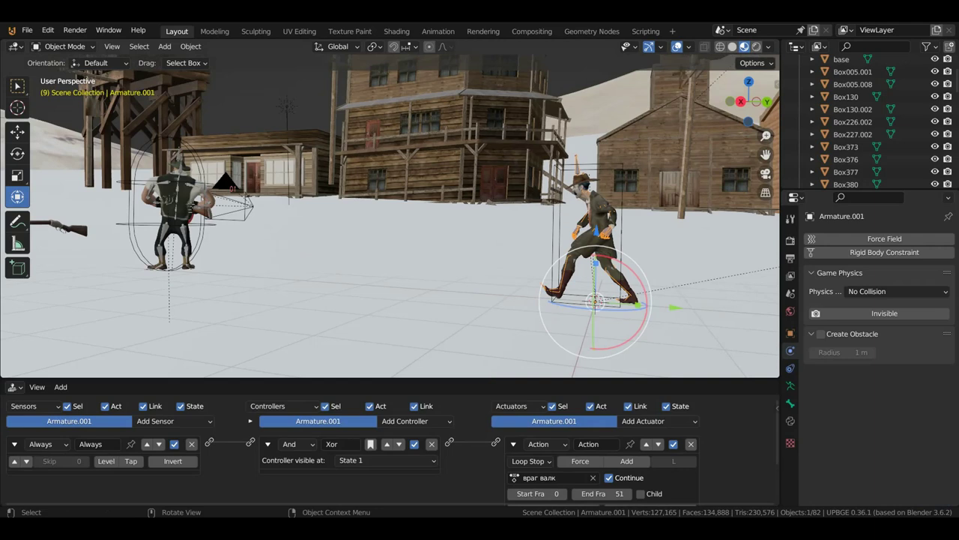
key("p")
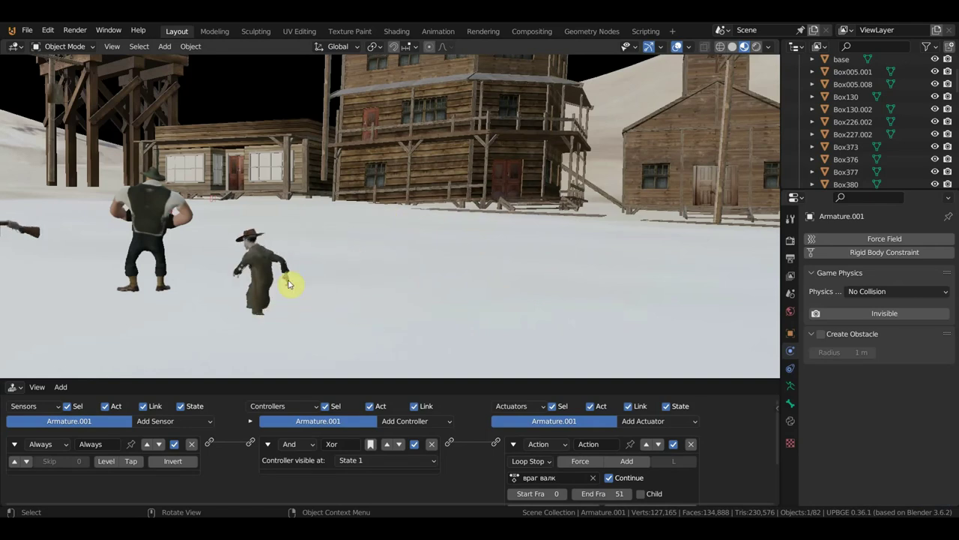
key("Escape")
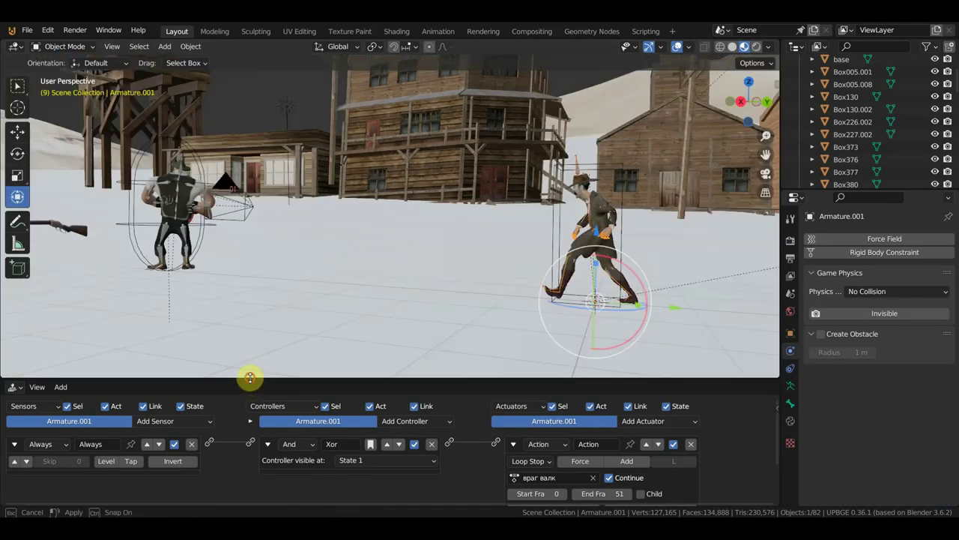
left_click_drag(252, 379, 302, 268)
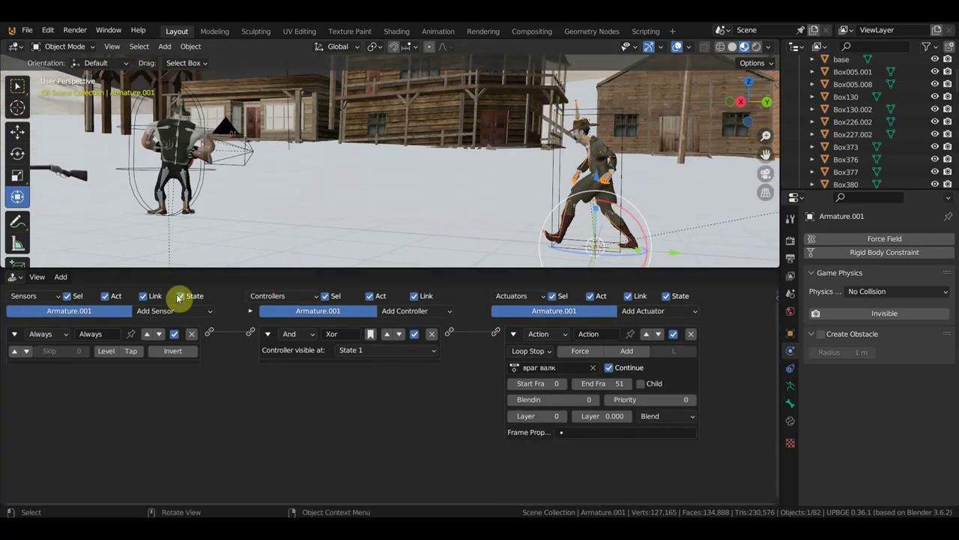
Open the walk action in the Action Editor and shift all its keyframes one frame earlier.
left_click(17, 277)
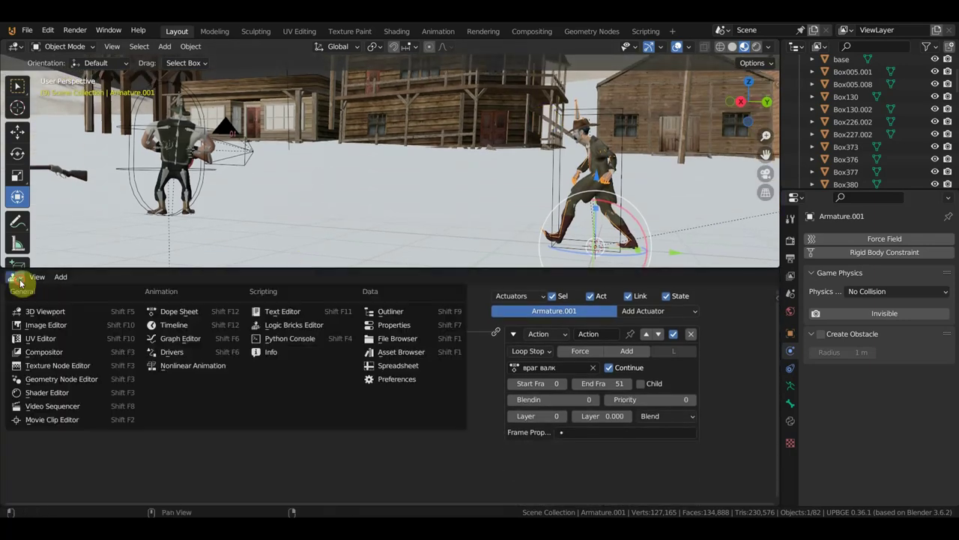
left_click(187, 312)
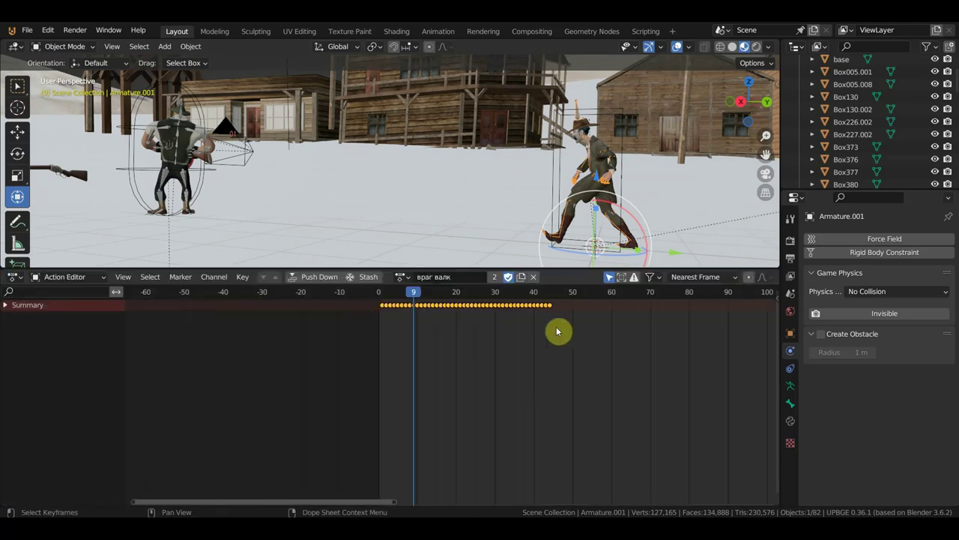
left_click_drag(559, 328, 368, 301)
scroll(452, 332, "up", 2)
scroll(449, 336, "up", 2)
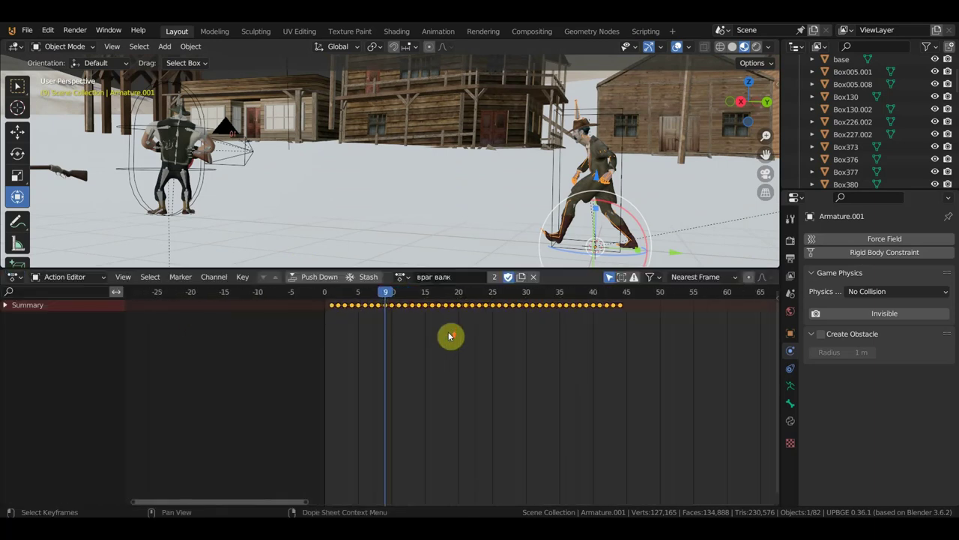
scroll(450, 336, "up", 2)
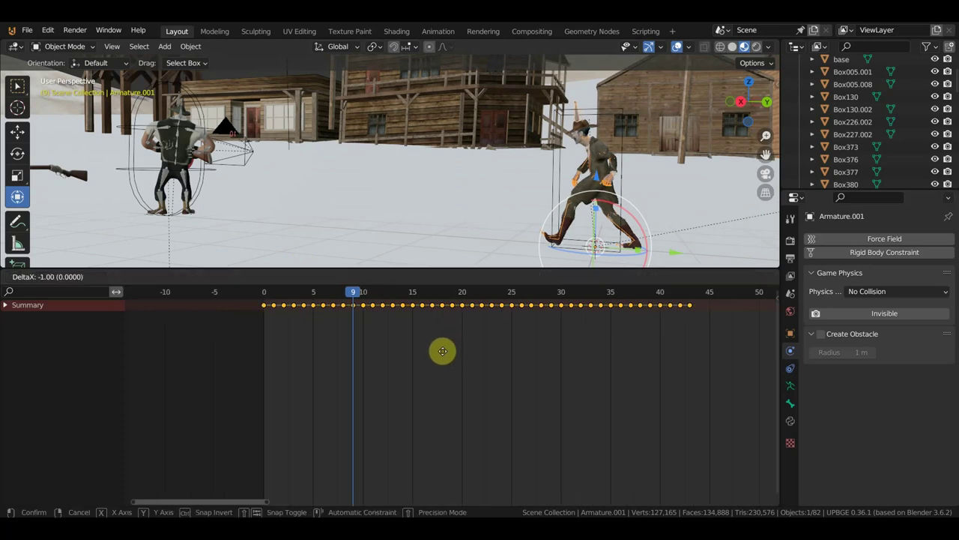
left_click(444, 356)
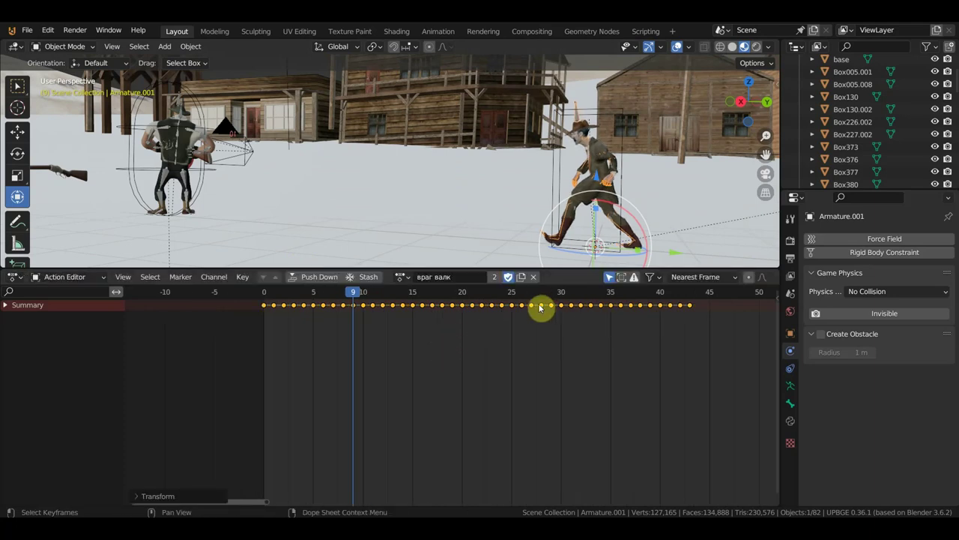
Scrub the playhead through the walk poses, leaving the action name unchanged.
mouse_move(332, 300)
left_mouse_down()
mouse_move(259, 300)
mouse_move(672, 321)
left_mouse_up()
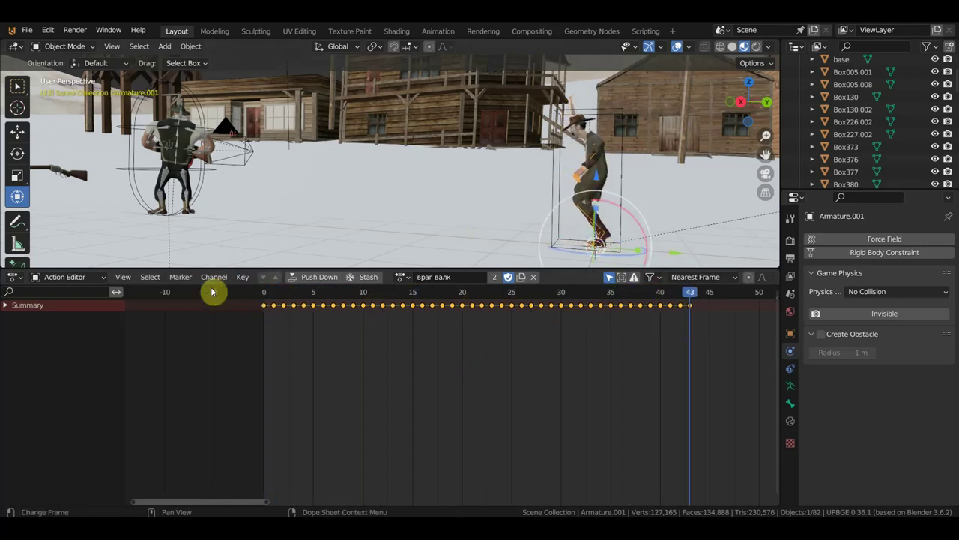
left_click(447, 276)
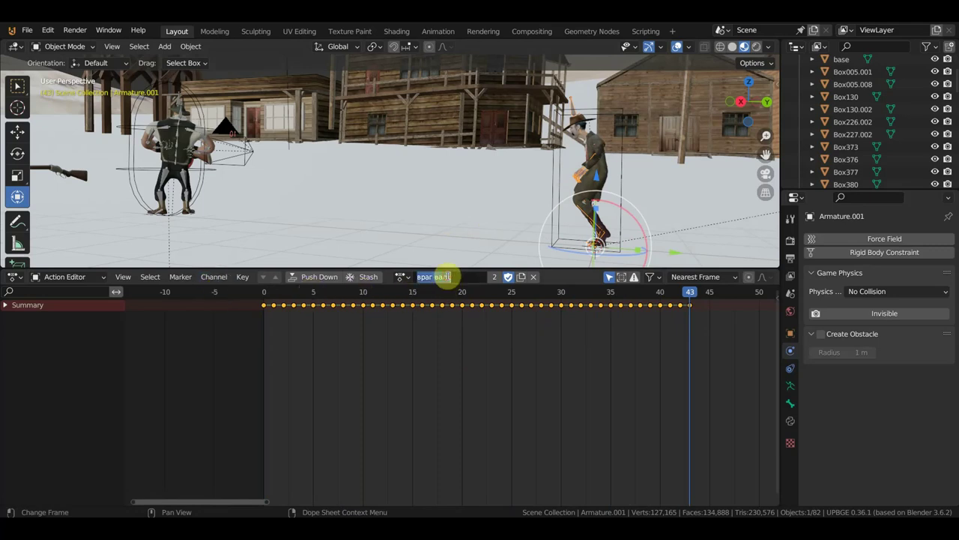
left_click(442, 364)
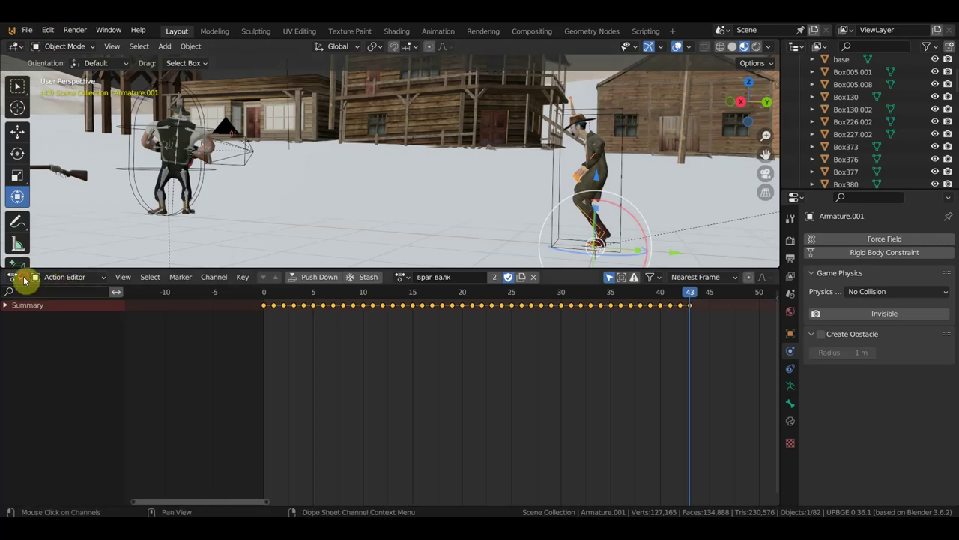
Switch the bottom area back to the Logic Bricks Editor.
left_click(24, 280)
left_click(84, 308)
left_click(17, 277)
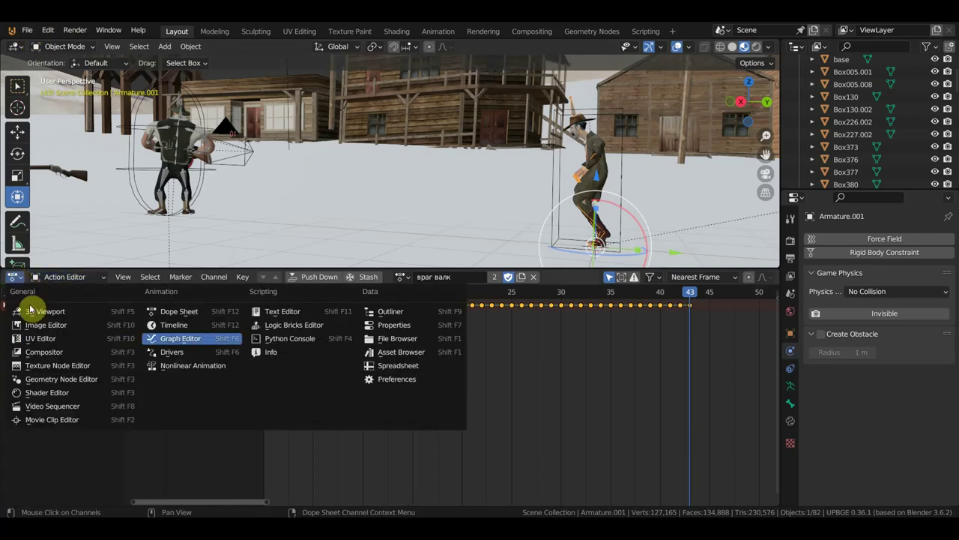
left_click(268, 327)
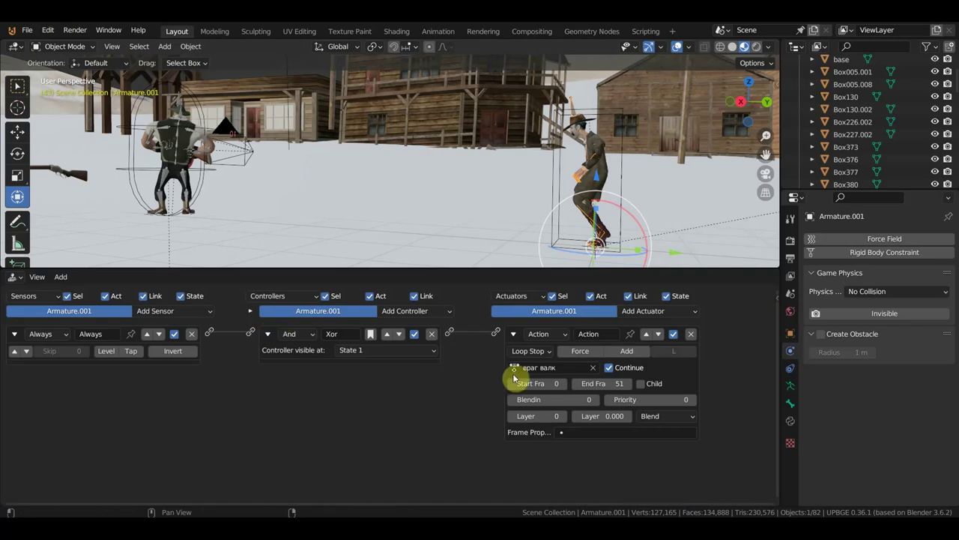
Reassign враг валк to the Action actuator with end frame 43, then briefly test-play.
left_click(593, 371)
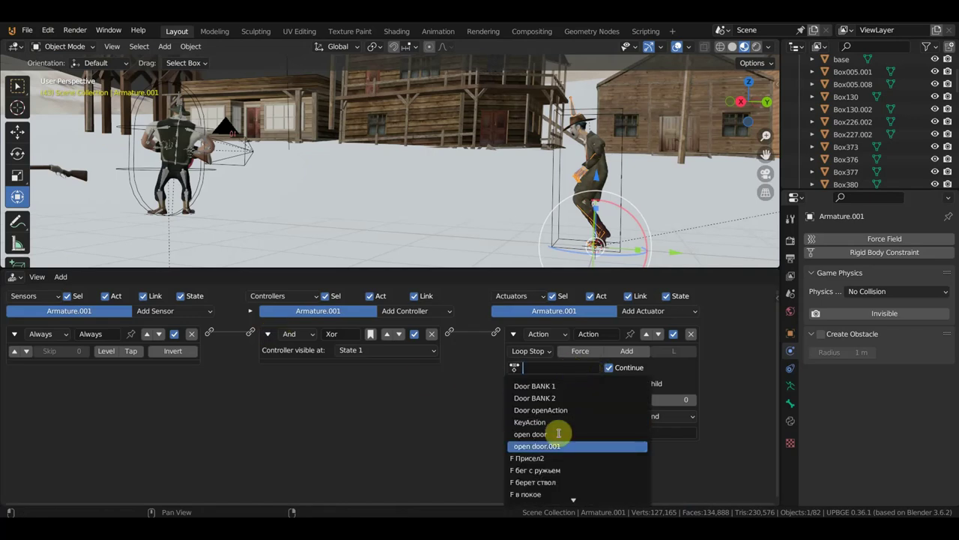
scroll(574, 451, "down", 2)
scroll(574, 450, "down", 4)
scroll(570, 453, "up", 2)
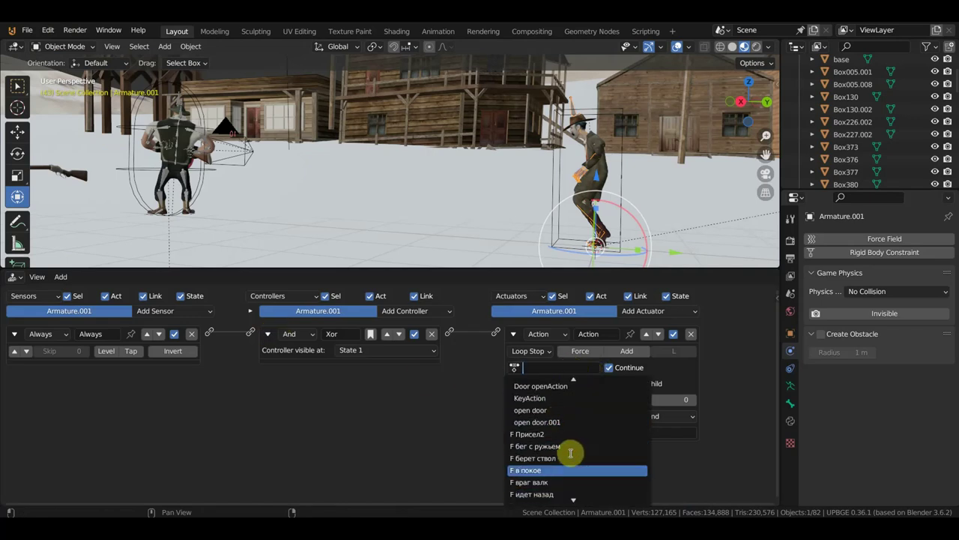
scroll(564, 466, "up", 1)
scroll(564, 459, "down", 3)
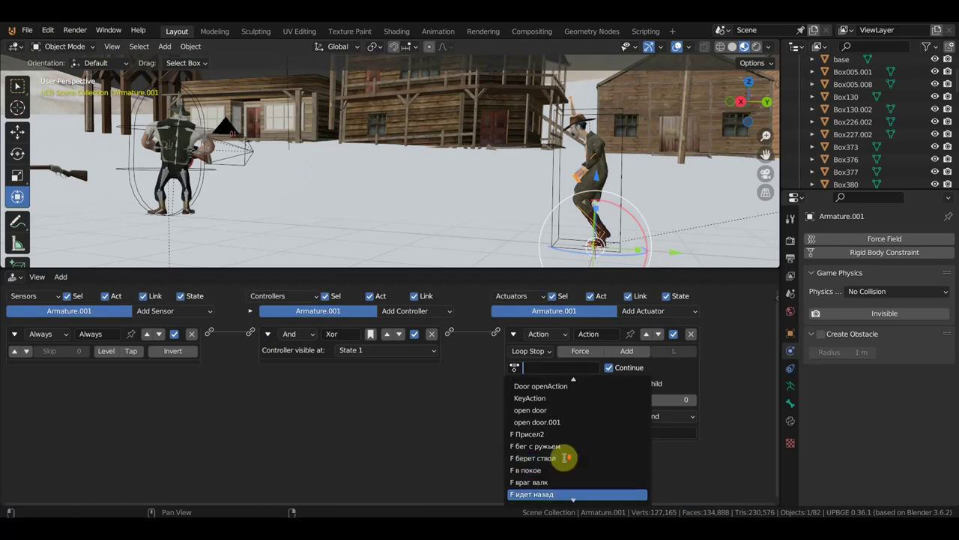
scroll(566, 454, "down", 3)
scroll(566, 454, "up", 2)
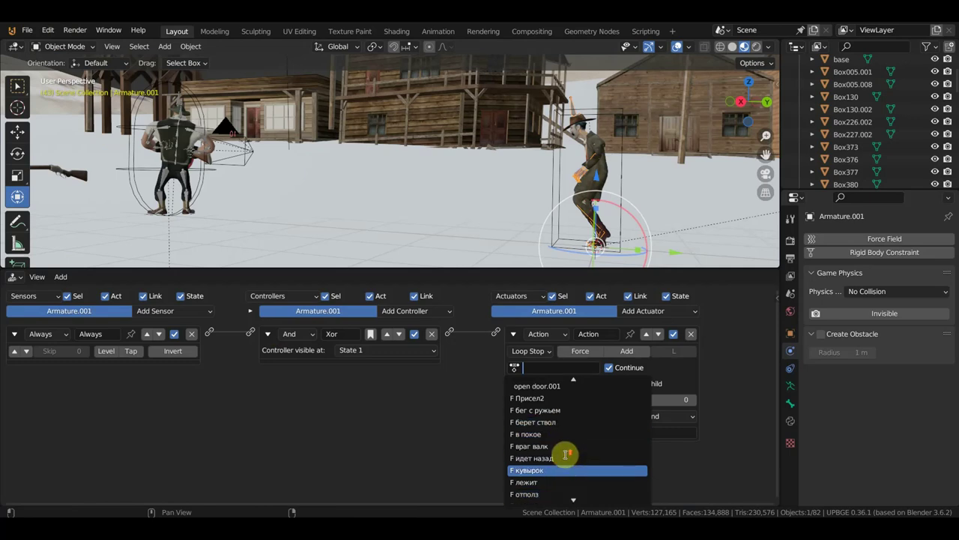
scroll(565, 453, "down", 3)
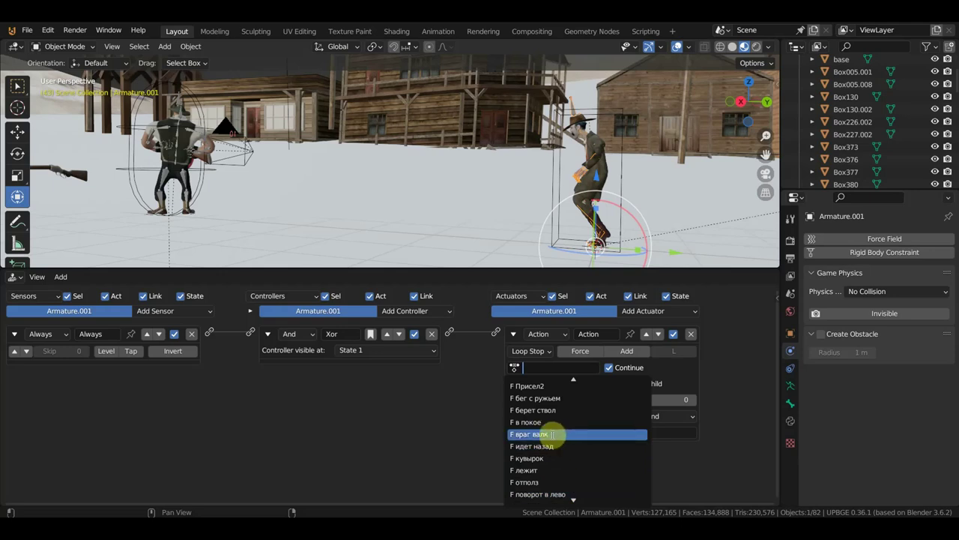
left_click(552, 433)
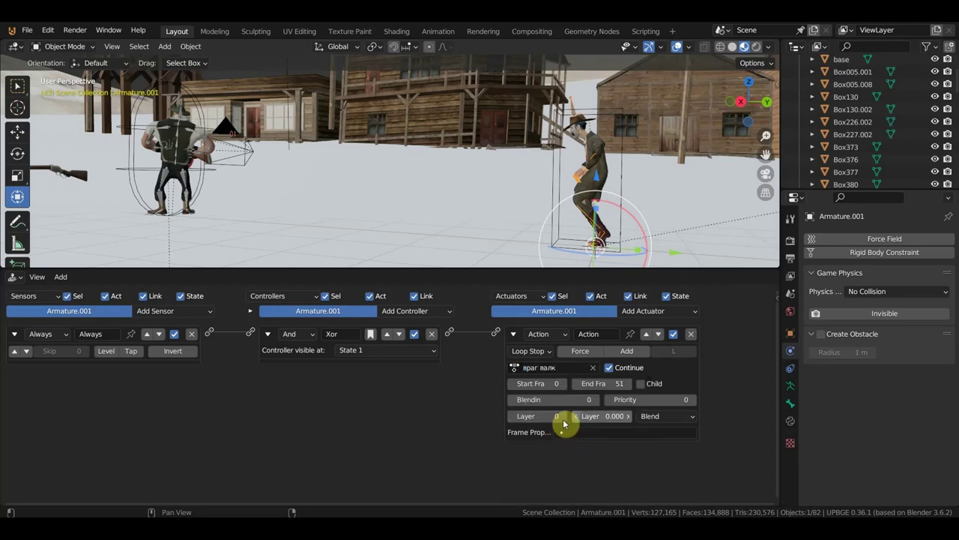
left_click(619, 384)
type("43")
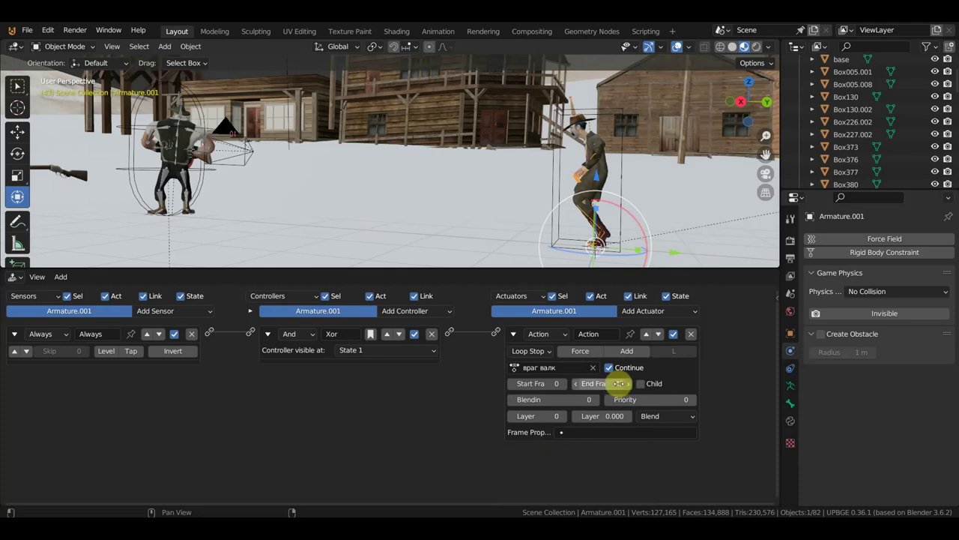
key("p")
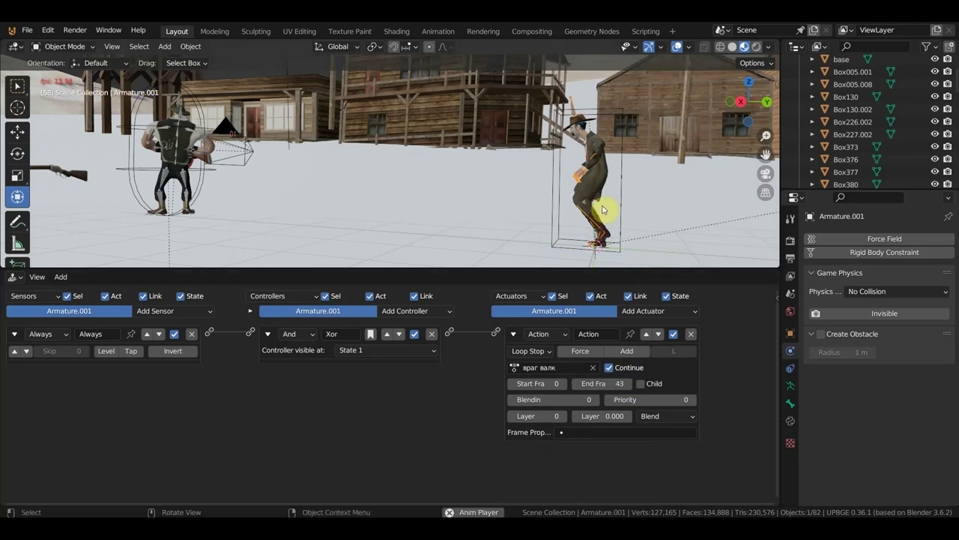
key("Escape")
Show the walk action's keyframes in the Dope Sheet to check them.
left_click(16, 277)
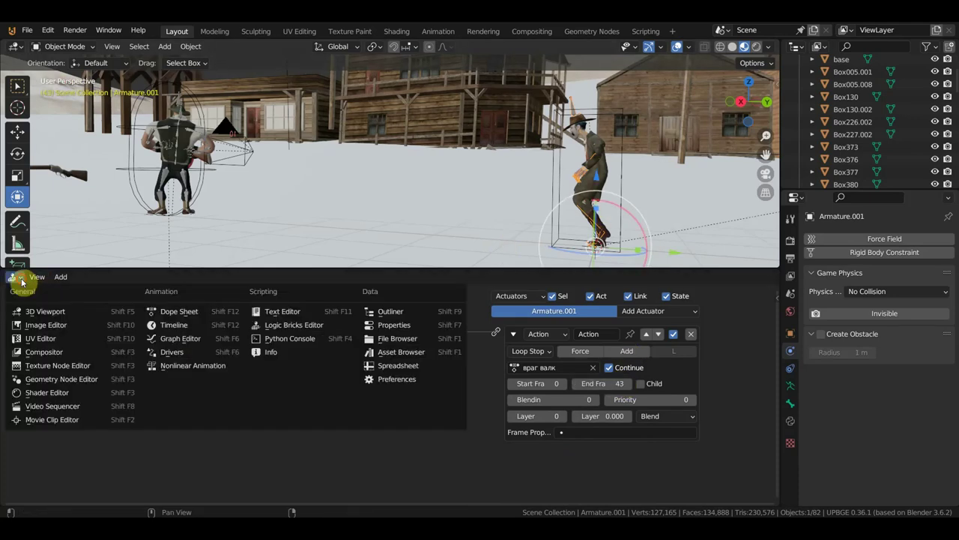
left_click(37, 277)
left_click(17, 276)
left_click(207, 311)
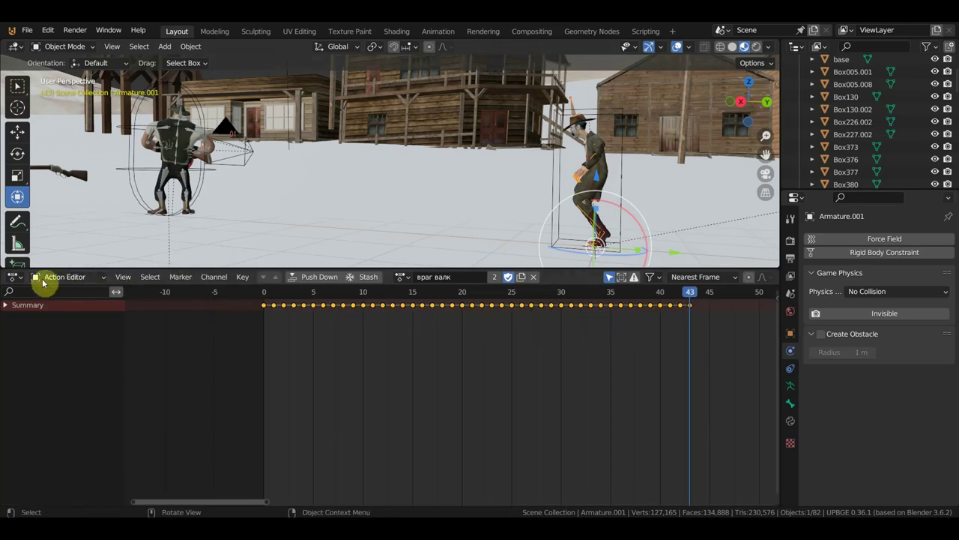
Return to the Logic Bricks Editor and test-play the enemy walking up to the player.
left_click(15, 276)
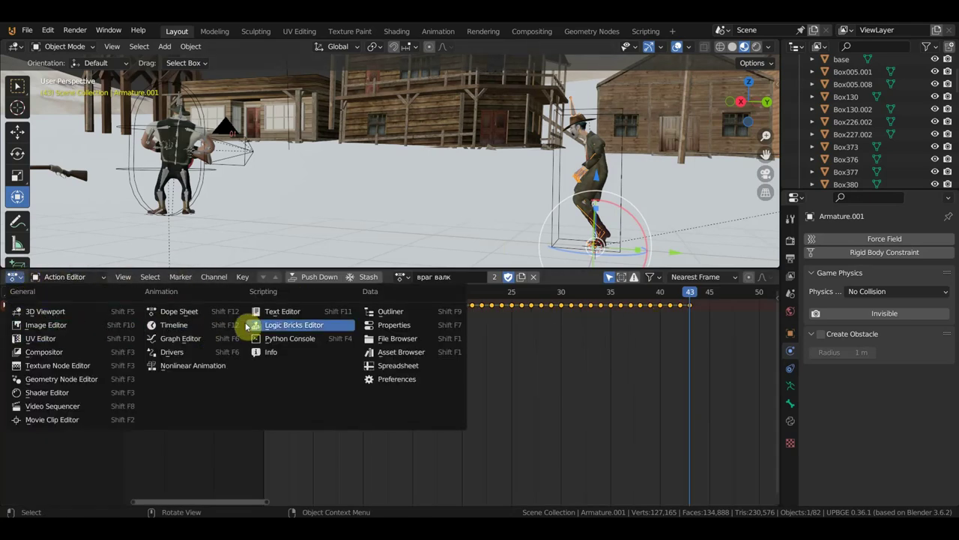
left_click(292, 325)
left_click(597, 215)
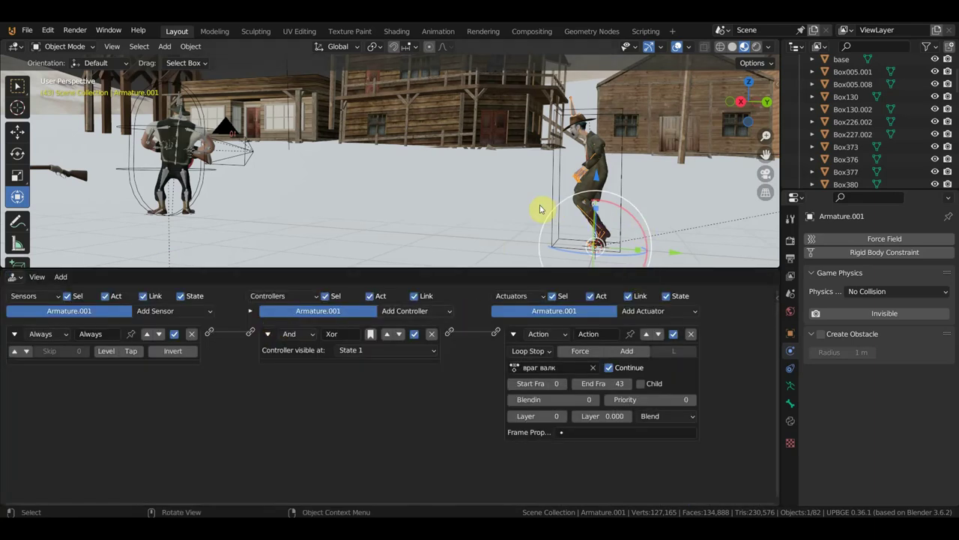
key("p")
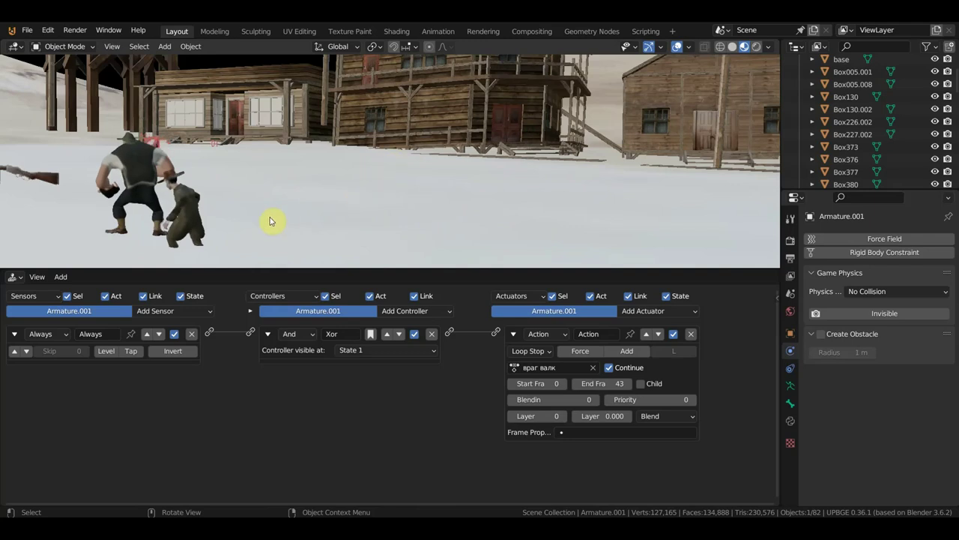
key("Escape")
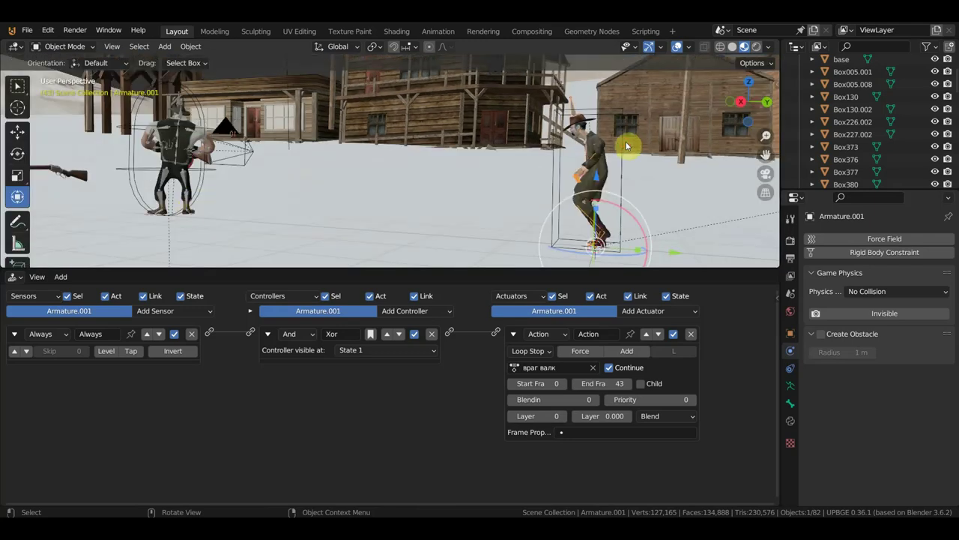
Switch Cube.006's physics type from Dynamic to Character and test-play the game.
left_click(628, 146)
left_click(882, 372)
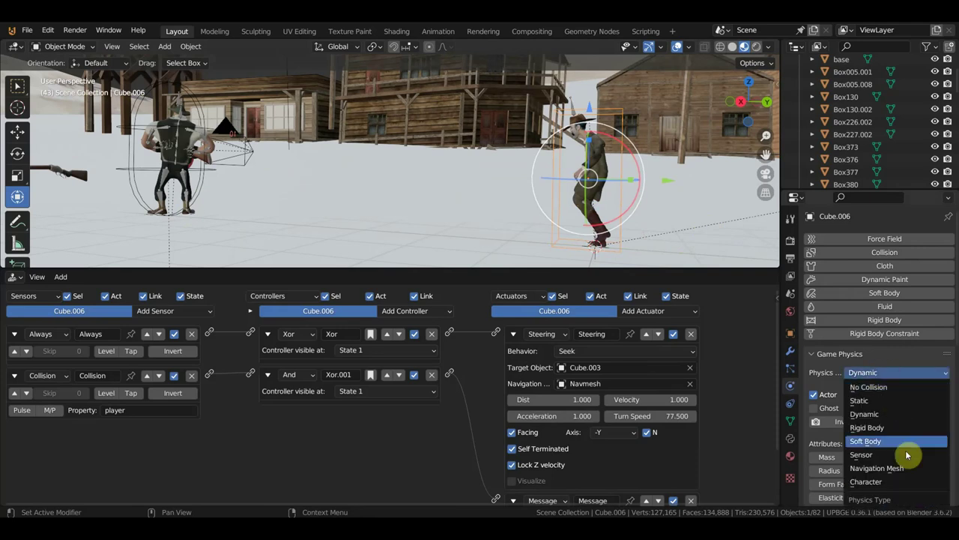
left_click(891, 482)
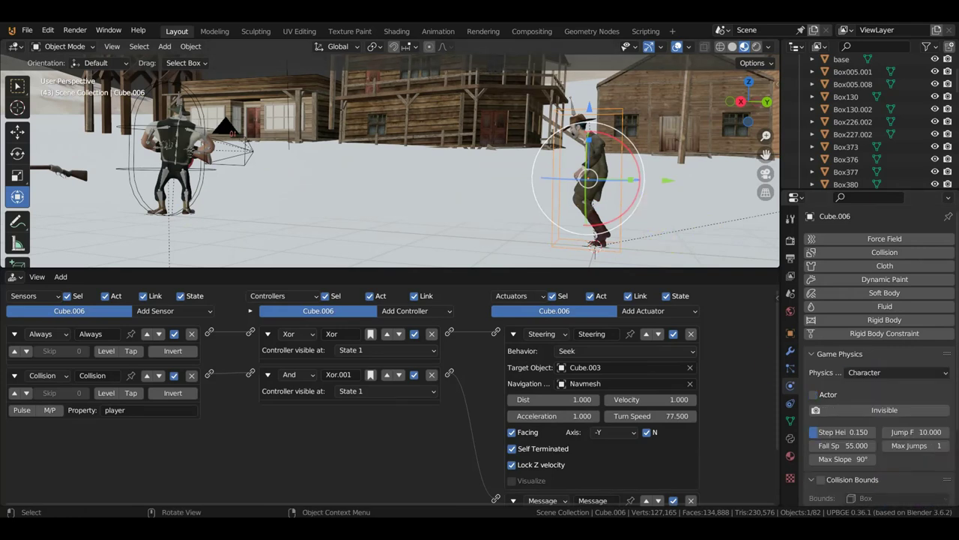
key("p")
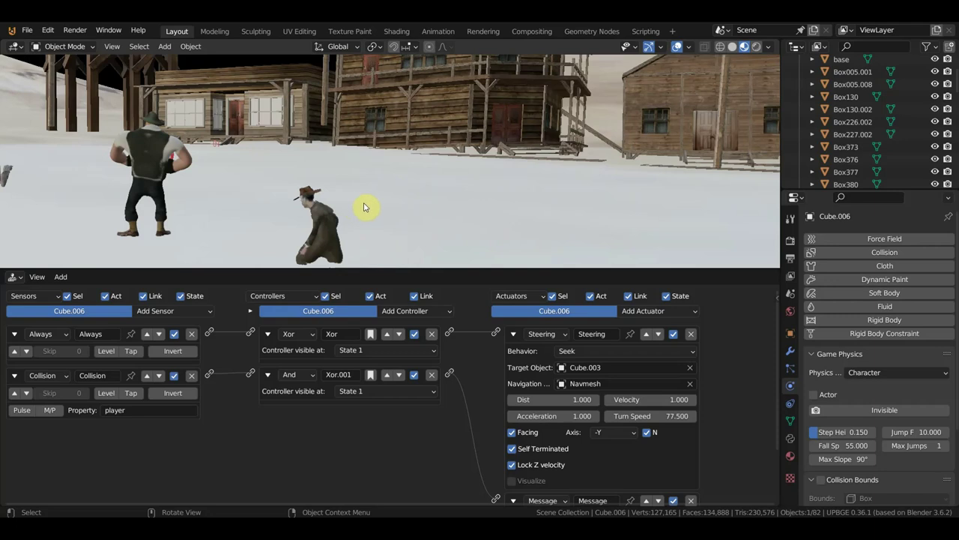
key("Escape")
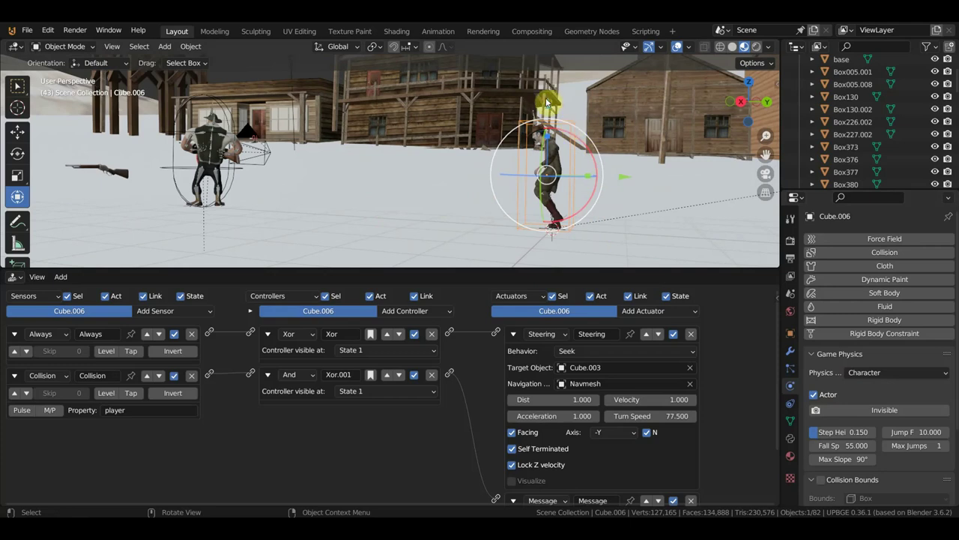
Nudge Cube.006 slightly up along Z, test-play the game, then select Armature.001.
mouse_move(548, 105)
left_mouse_down()
mouse_move(549, 95)
mouse_move(549, 109)
left_mouse_up()
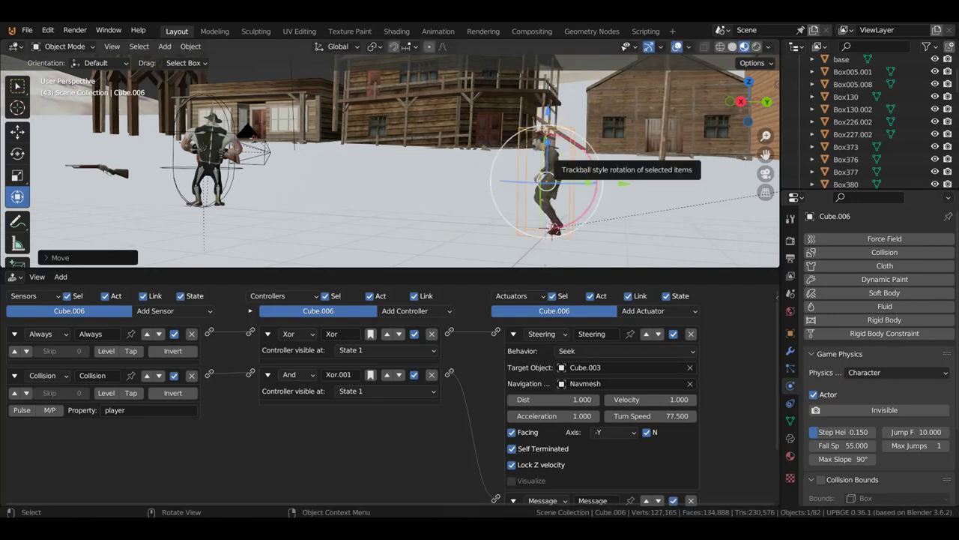
key("p")
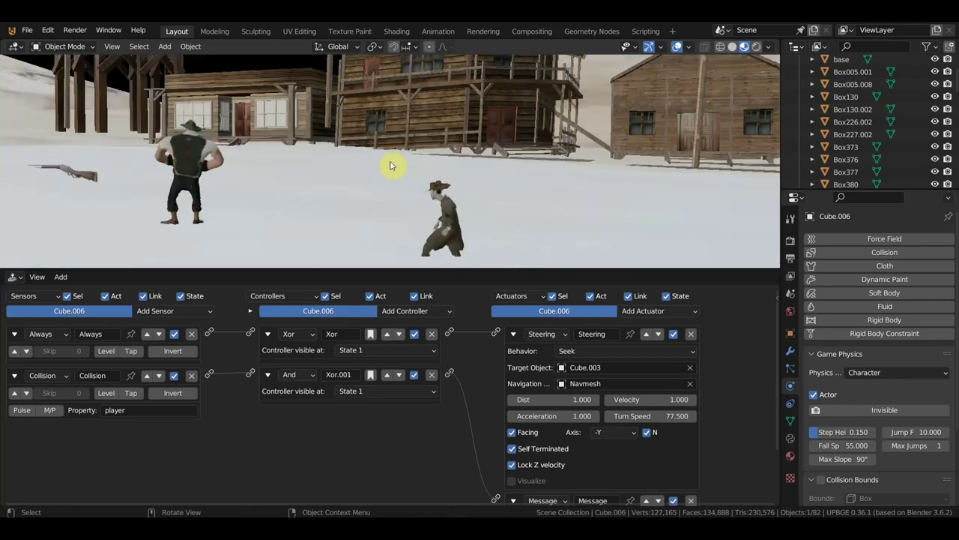
key("Escape")
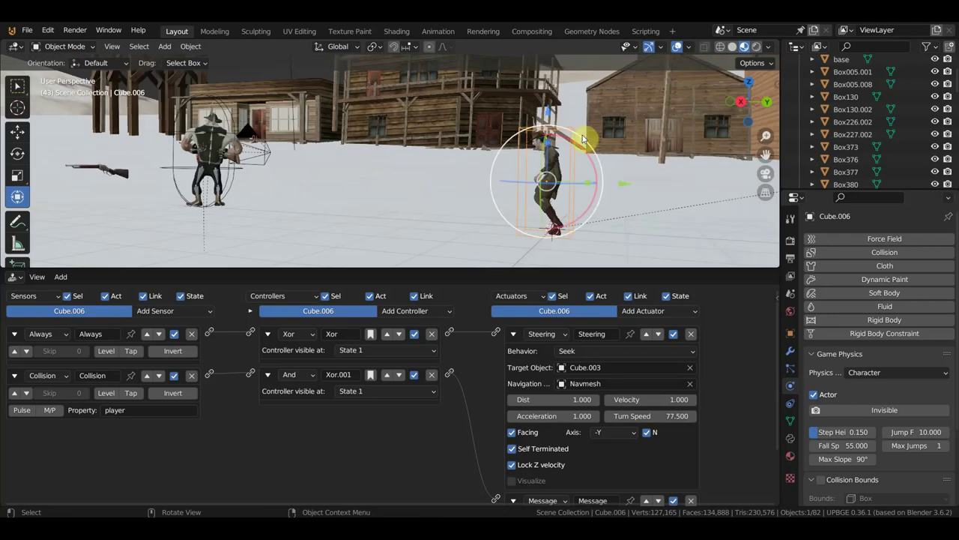
mouse_move(582, 137)
middle_mouse_down()
mouse_move(532, 139)
mouse_move(525, 103)
middle_mouse_up()
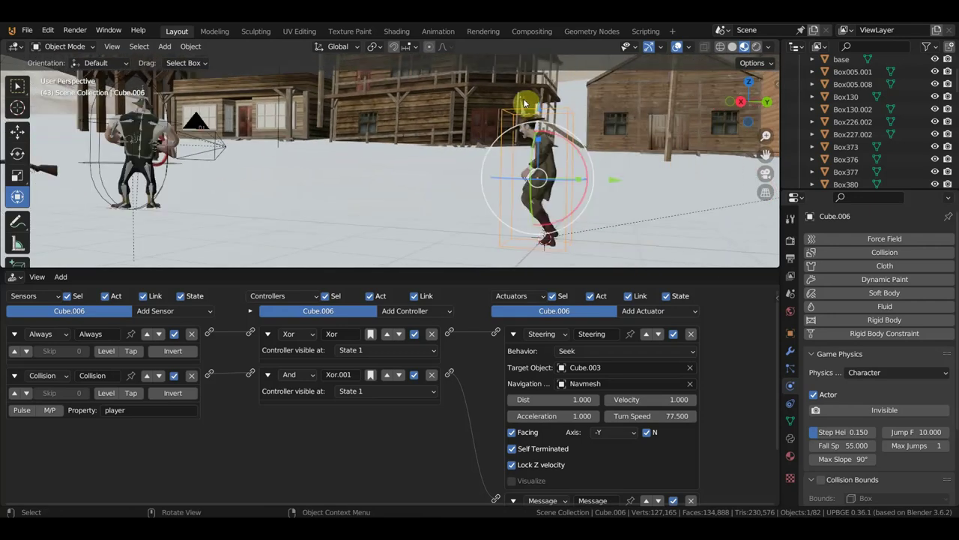
left_click(521, 101)
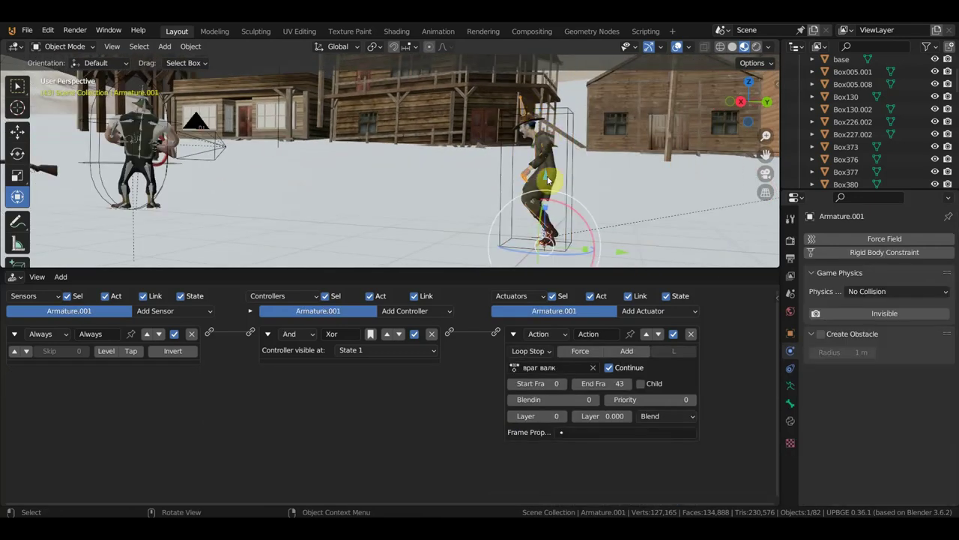
Lower Armature.001 slightly along Z and test-play the game.
left_click_drag(548, 180, 546, 197)
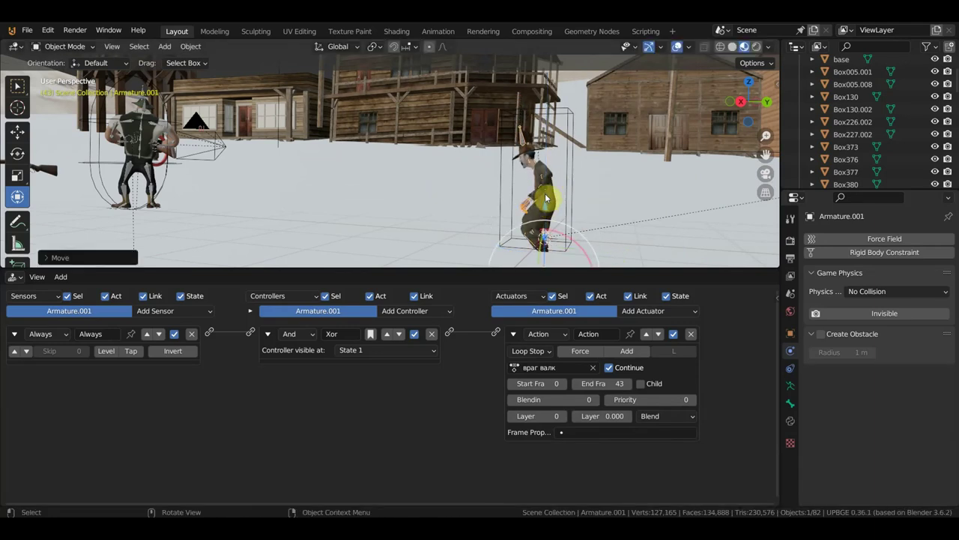
key("p")
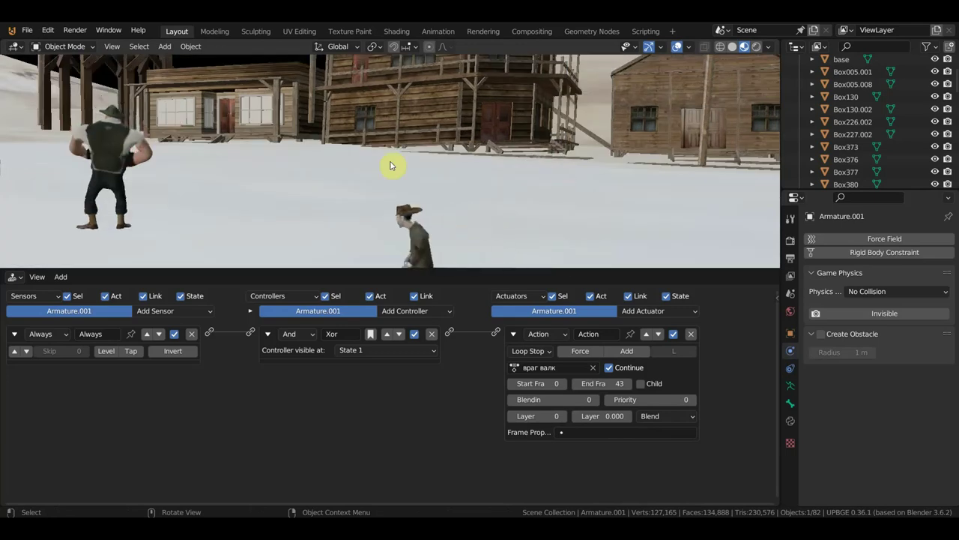
key("Escape")
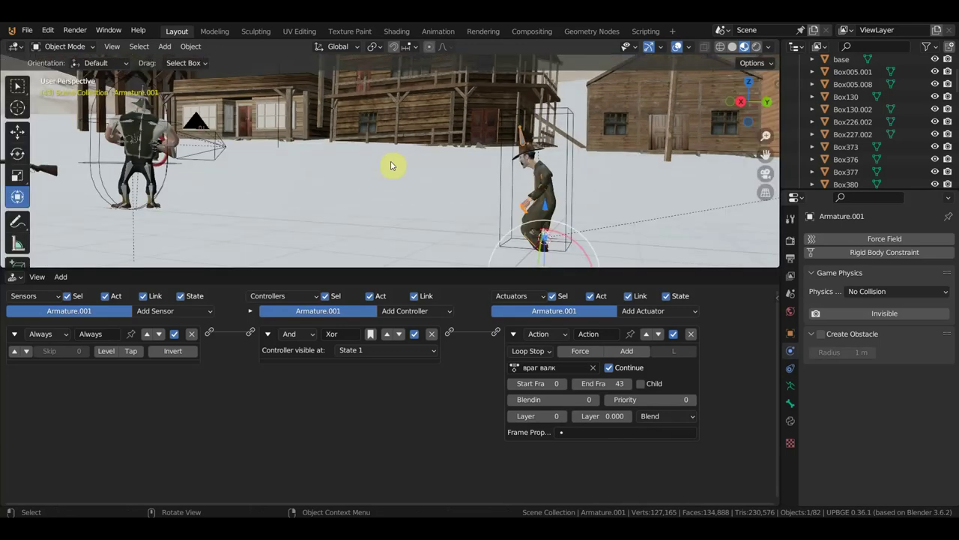
Raise Armature.001 about 0.55 m on Z, replay to check the fit, then select Cube.006.
left_click_drag(543, 202, 554, 144)
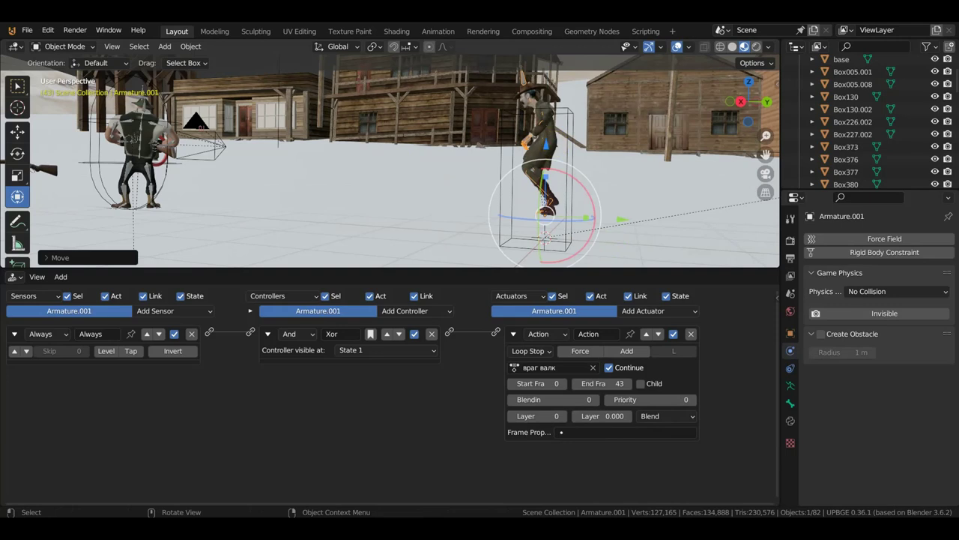
key("p")
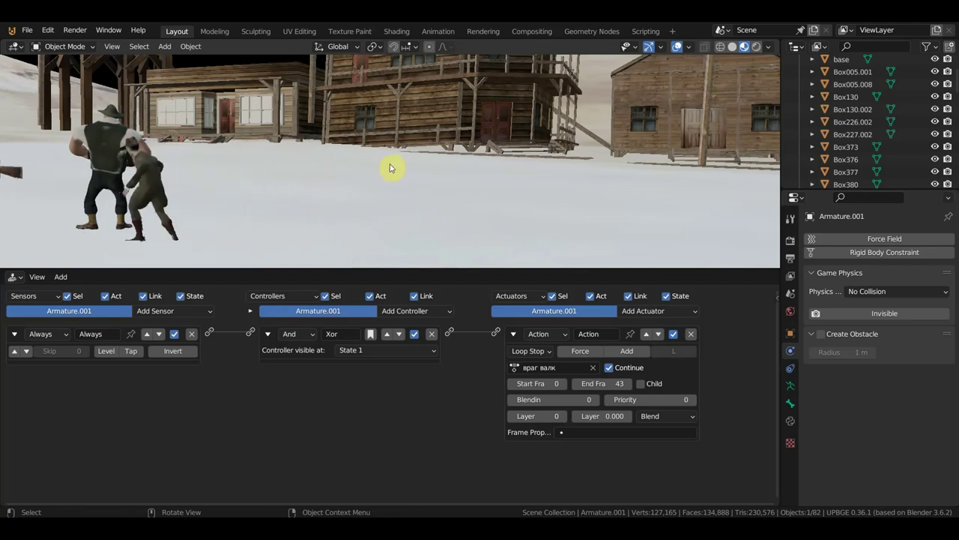
key("Escape")
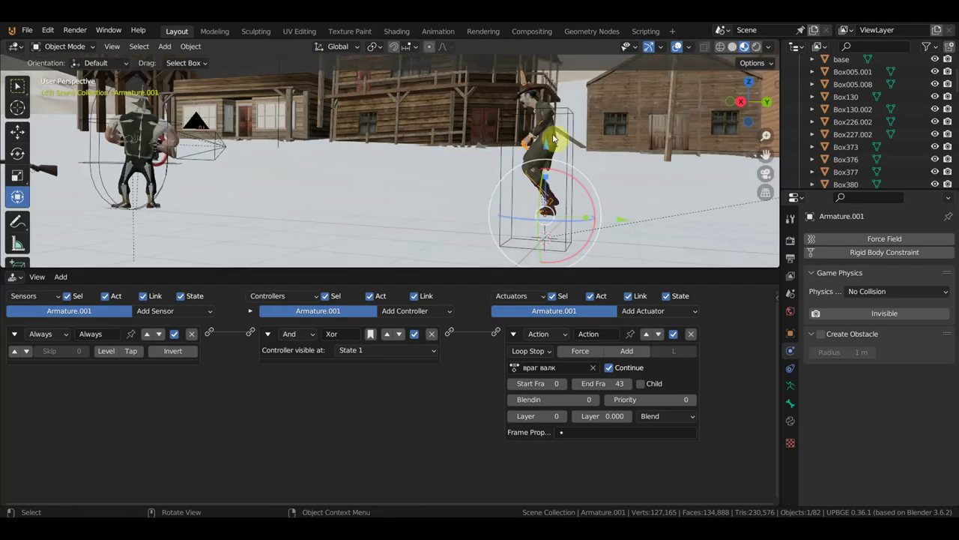
left_click(568, 143)
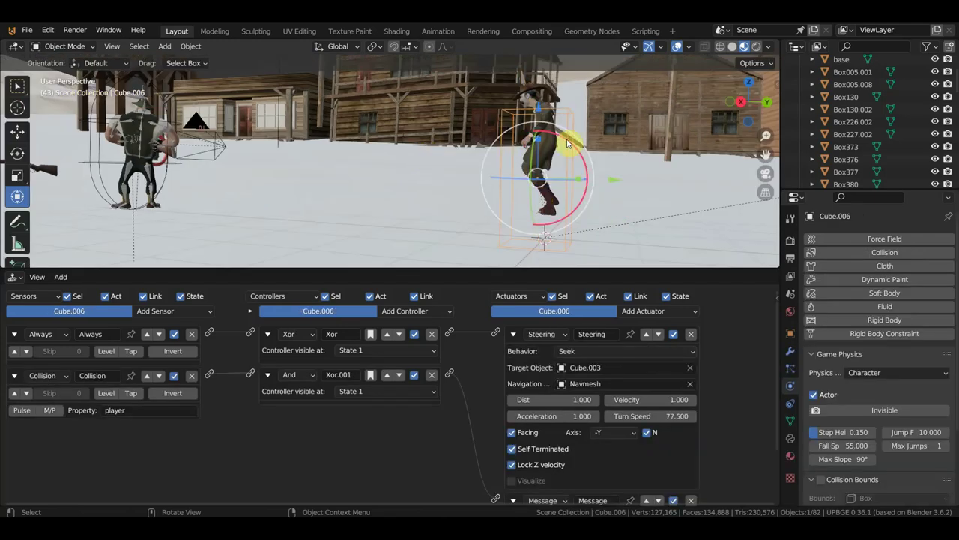
Lower Armature.001 into its collision box and raise Cube.006 about 0.295 m on Z.
left_click(530, 90)
mouse_move(544, 144)
left_mouse_down()
mouse_move(548, 176)
mouse_move(547, 165)
mouse_move(575, 180)
left_mouse_up()
left_click(568, 176)
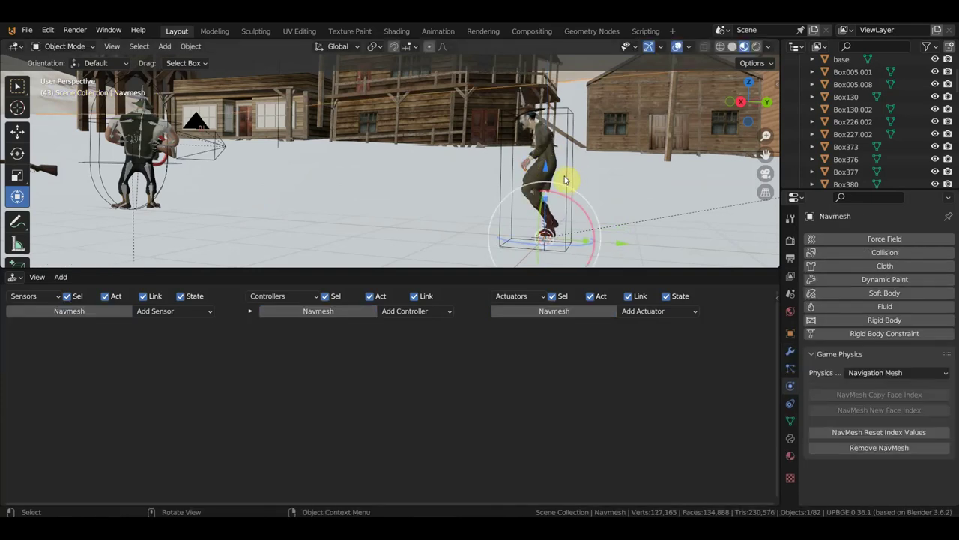
left_click(567, 180)
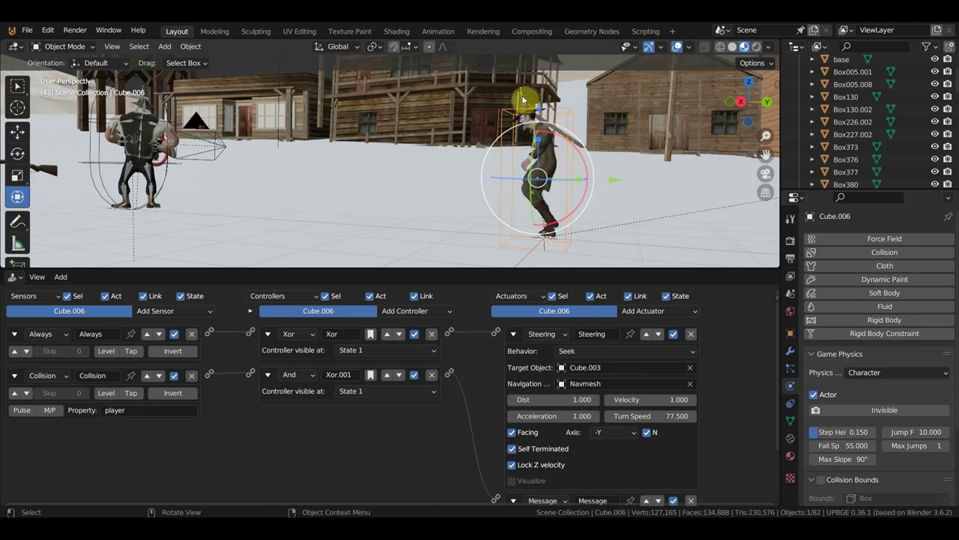
left_click_drag(536, 111, 548, 83)
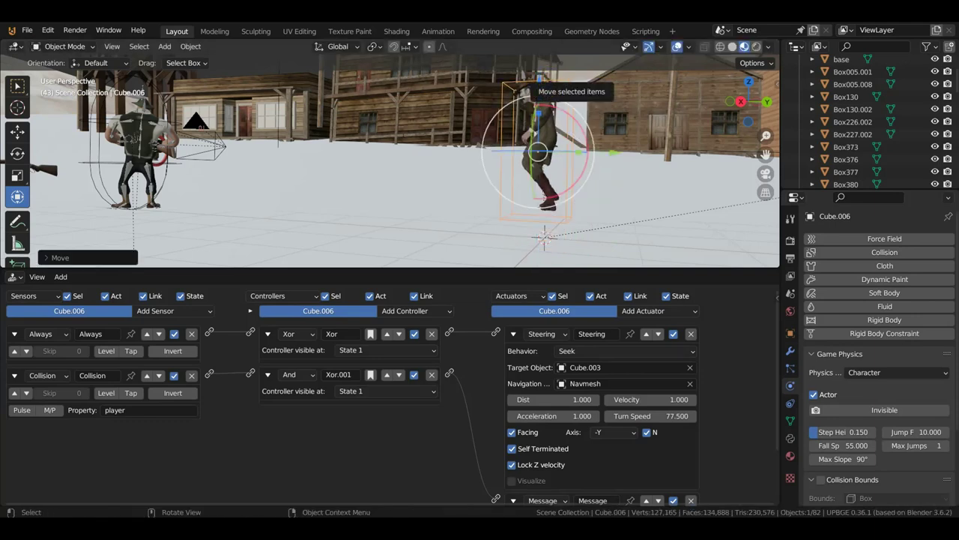
Test-play the game with the raised collision body, then undo that move.
key("p")
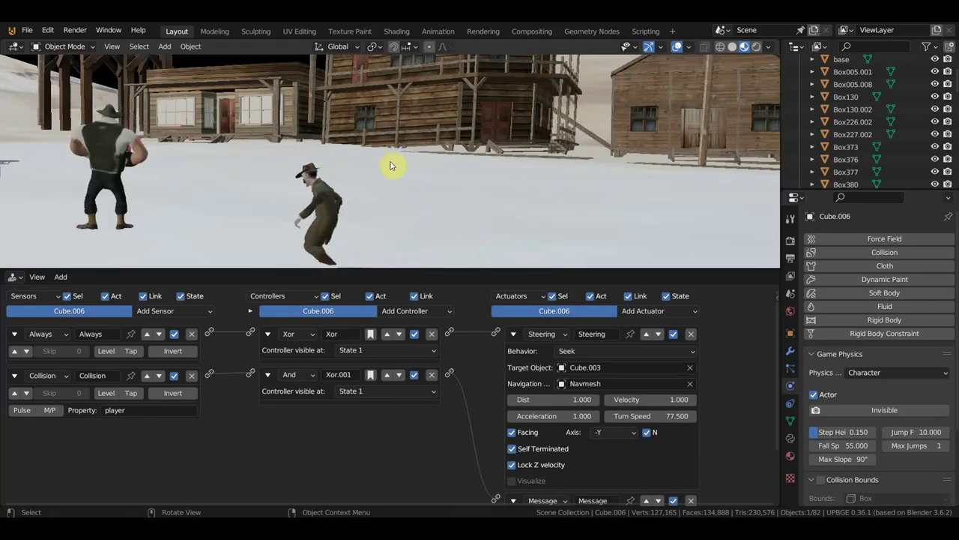
key("Escape")
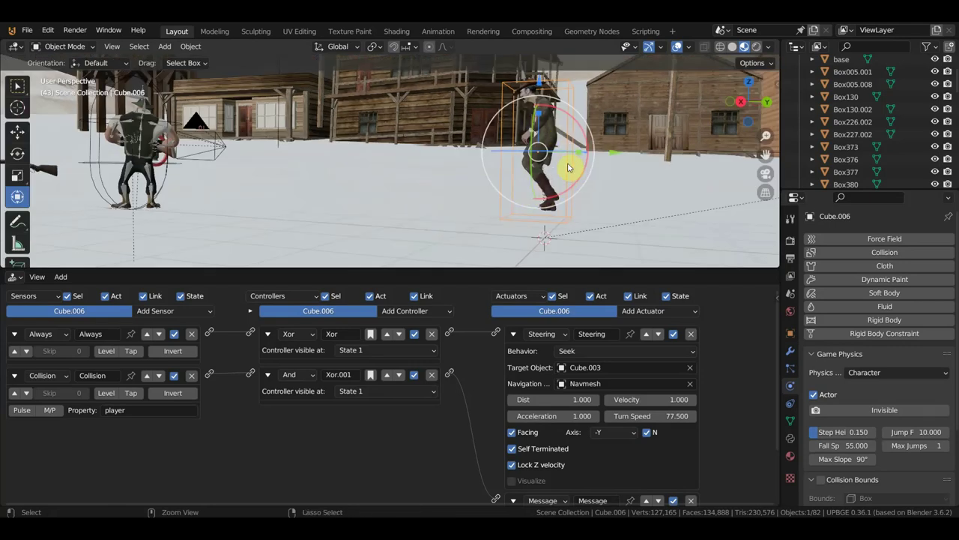
key("ctrl+z")
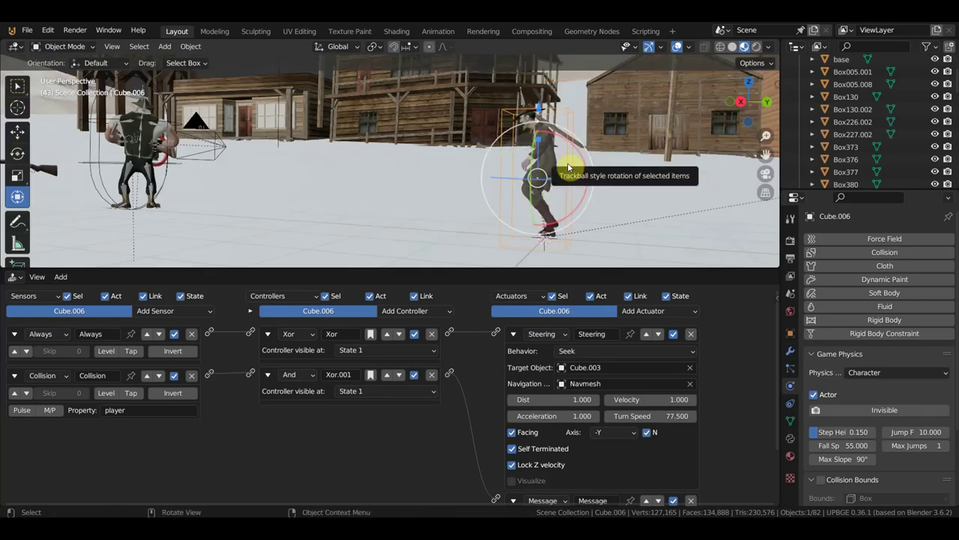
Raise Armature.001 about 0.175 m along Z and start a test play.
left_click(523, 96)
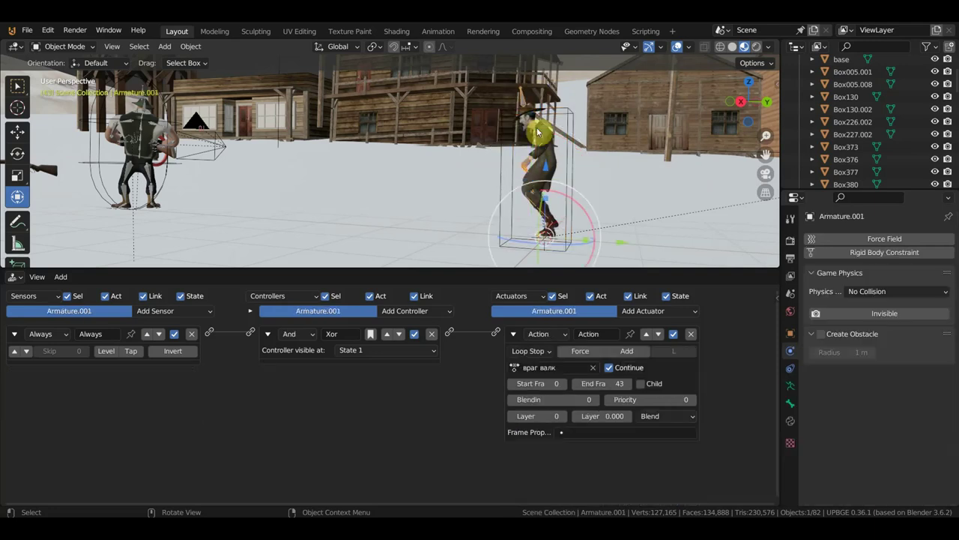
key("g")
key("z")
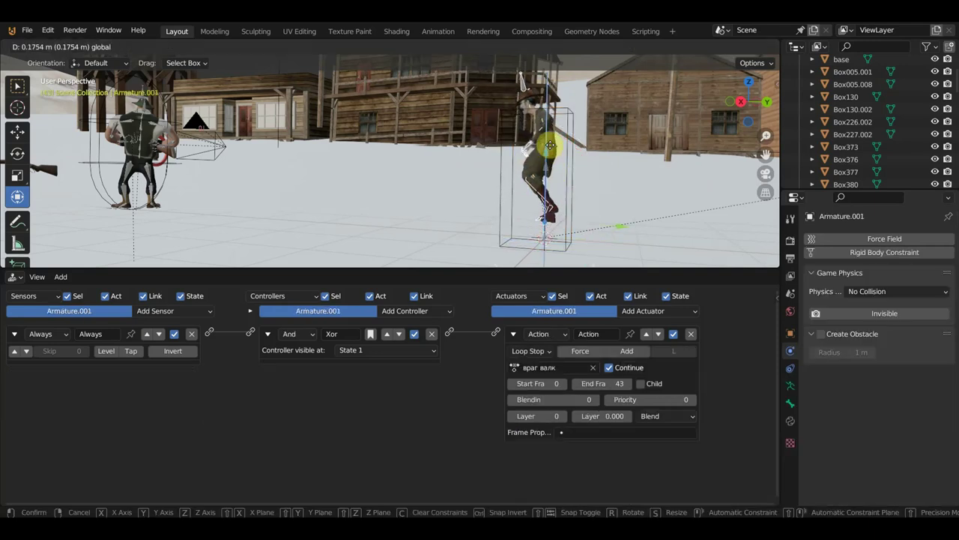
left_click(551, 142)
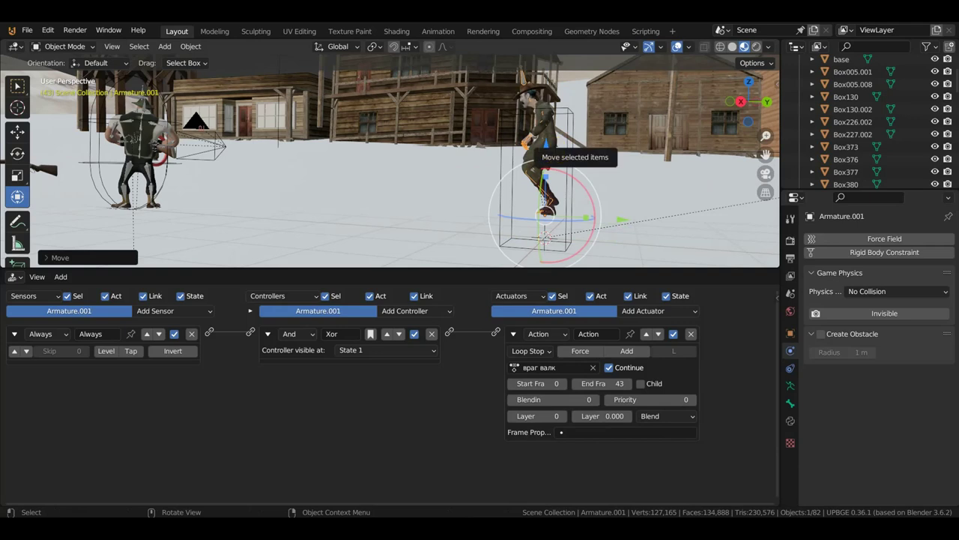
key("p")
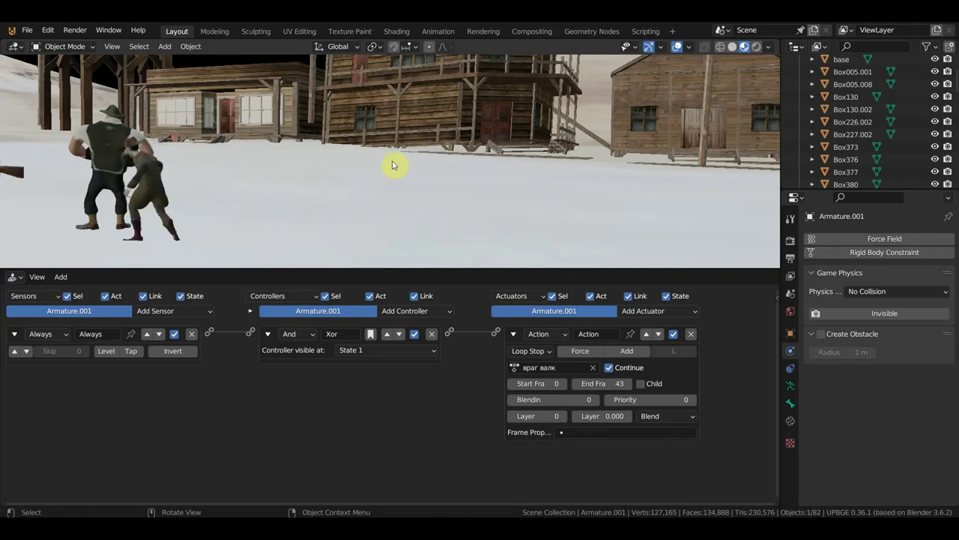
Stop the game and scale Cube.006 up to 1.198.
key("Escape")
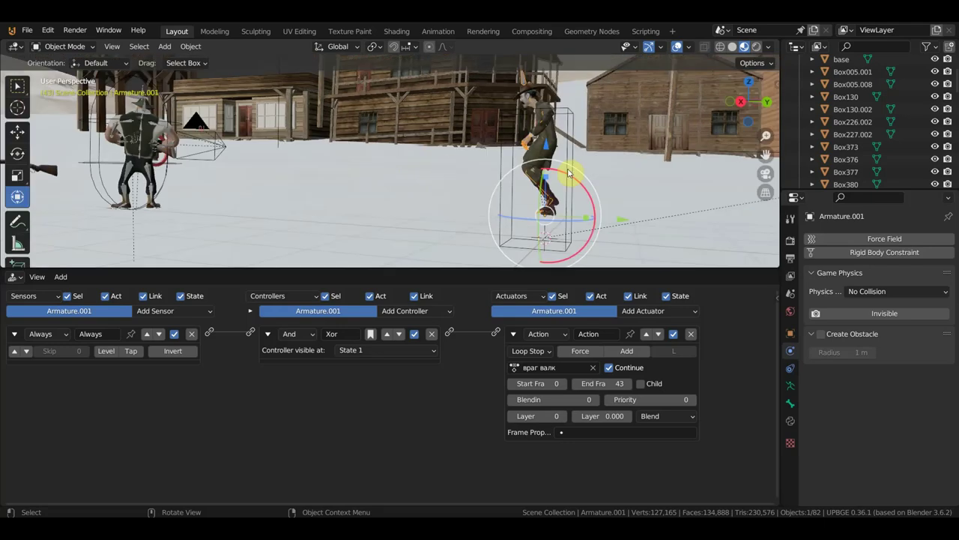
left_click(567, 154)
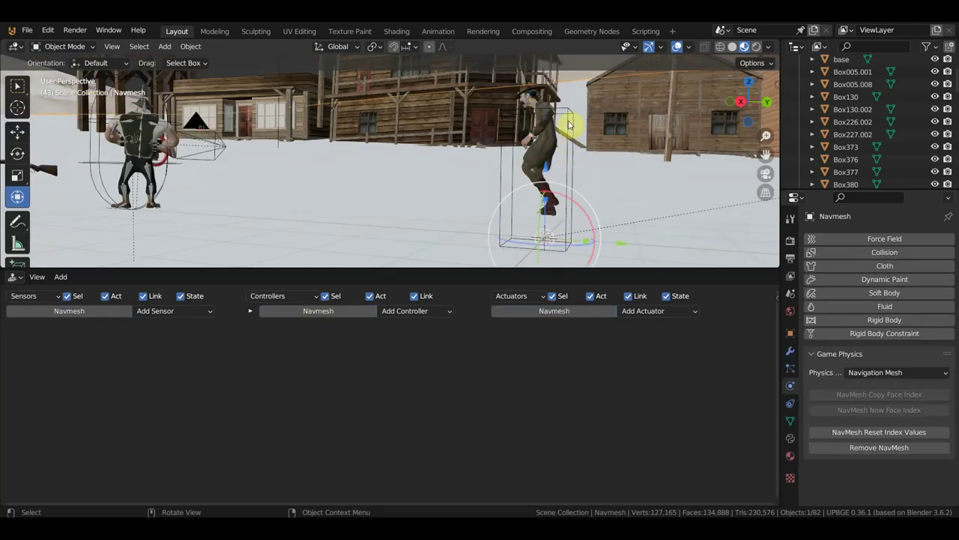
left_click(566, 114)
key("s")
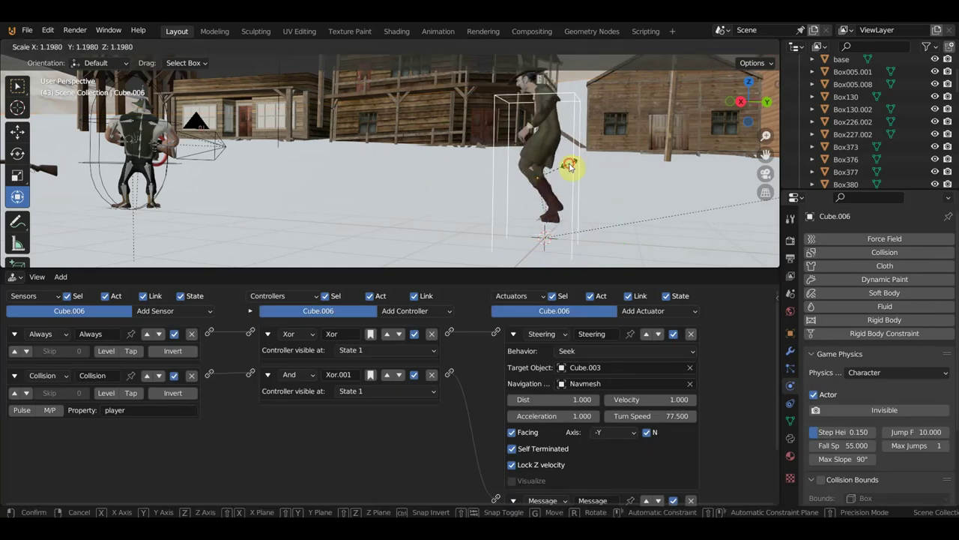
left_click(570, 166)
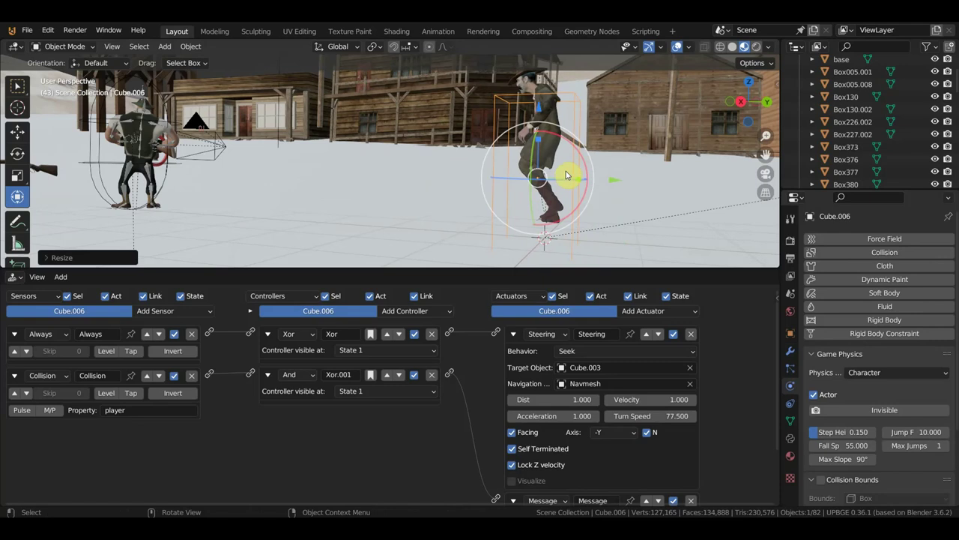
Apply all transforms to Cube.006 and run the game to test.
key("ctrl+a")
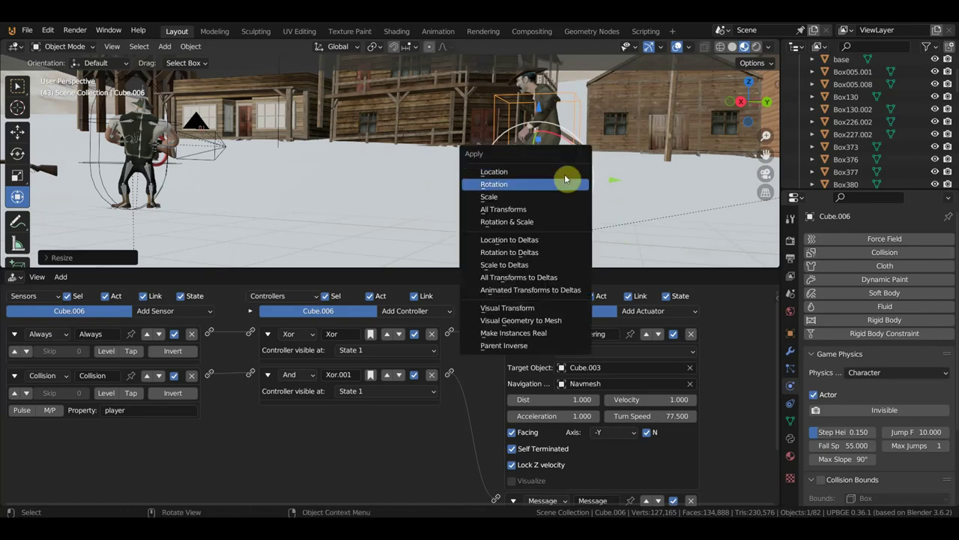
left_click(539, 209)
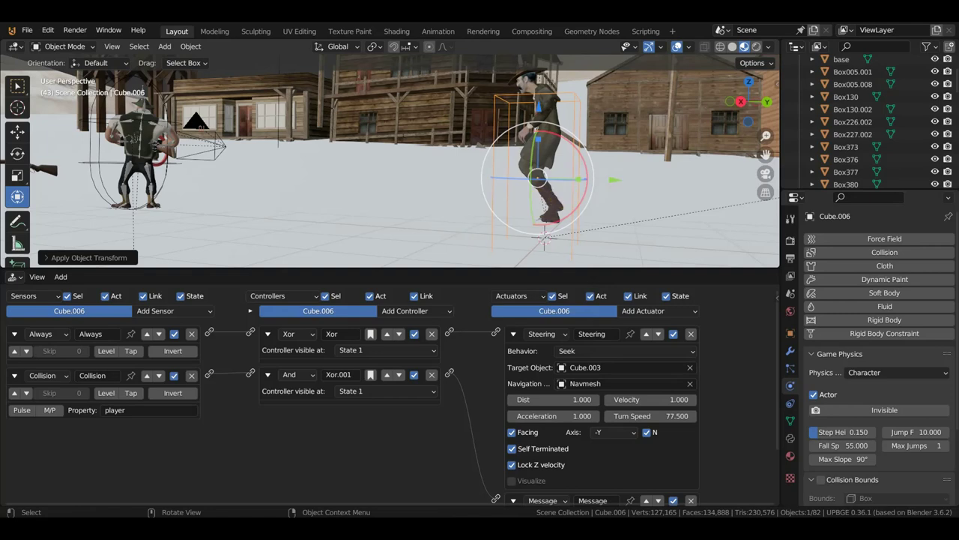
key("p")
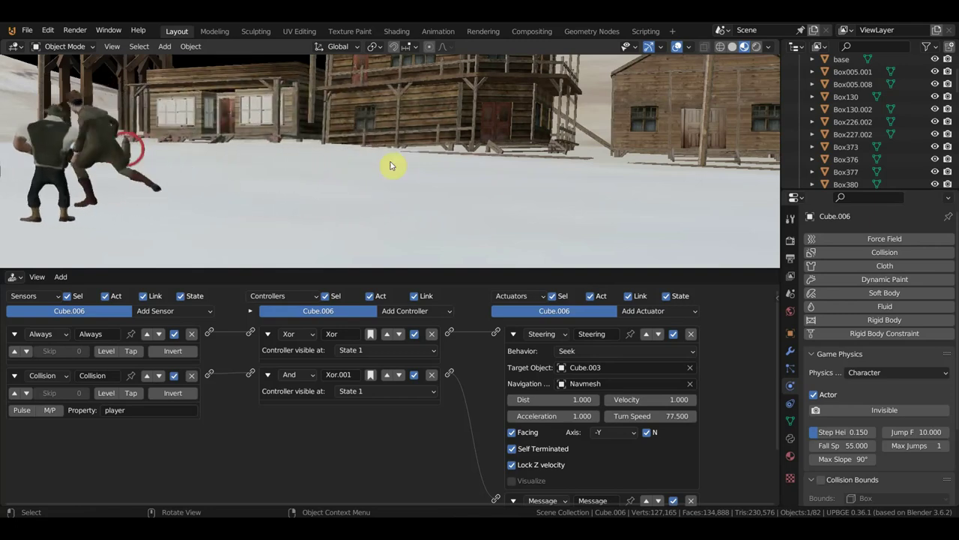
Stop the game and lower Armature.001 about 0.4 m along Z.
key("Escape")
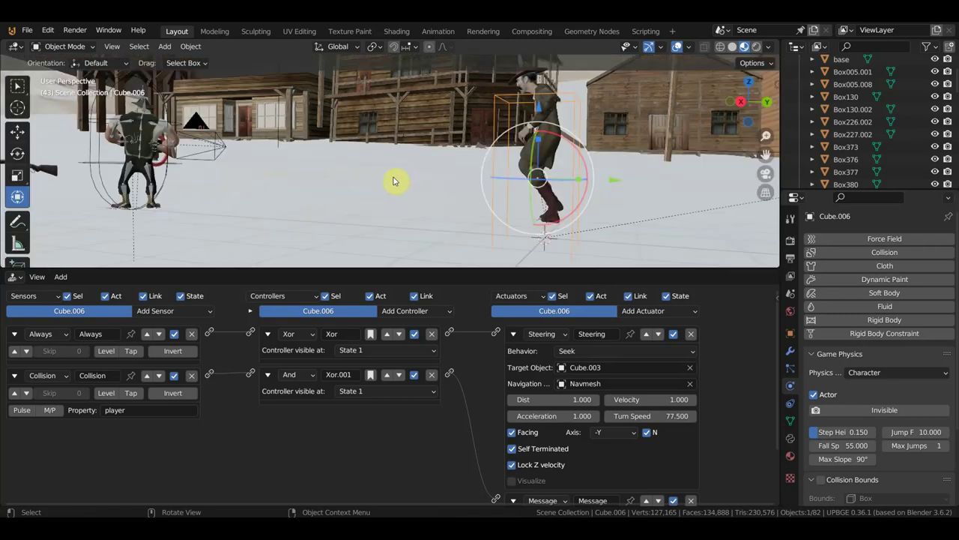
scroll(507, 89, "down", 2)
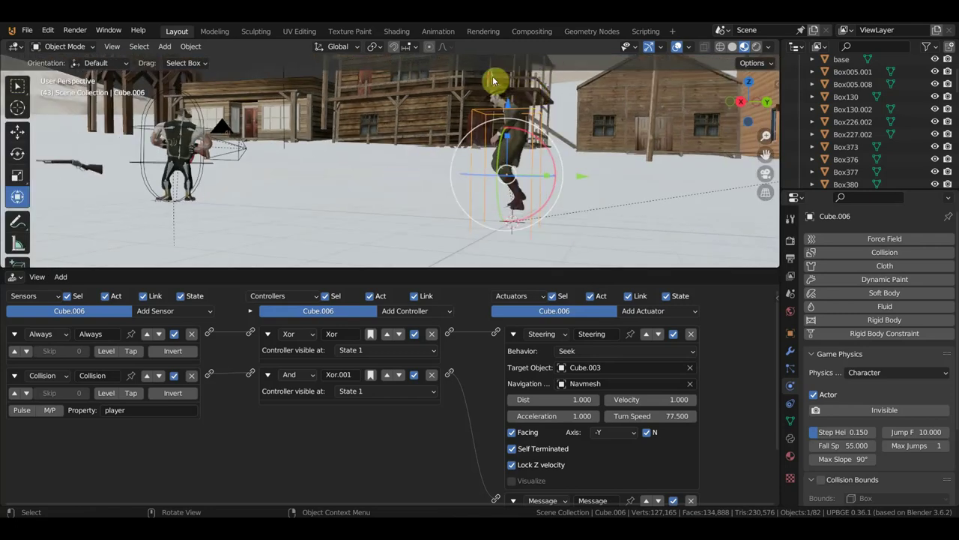
left_click(494, 82)
key("g")
key("z")
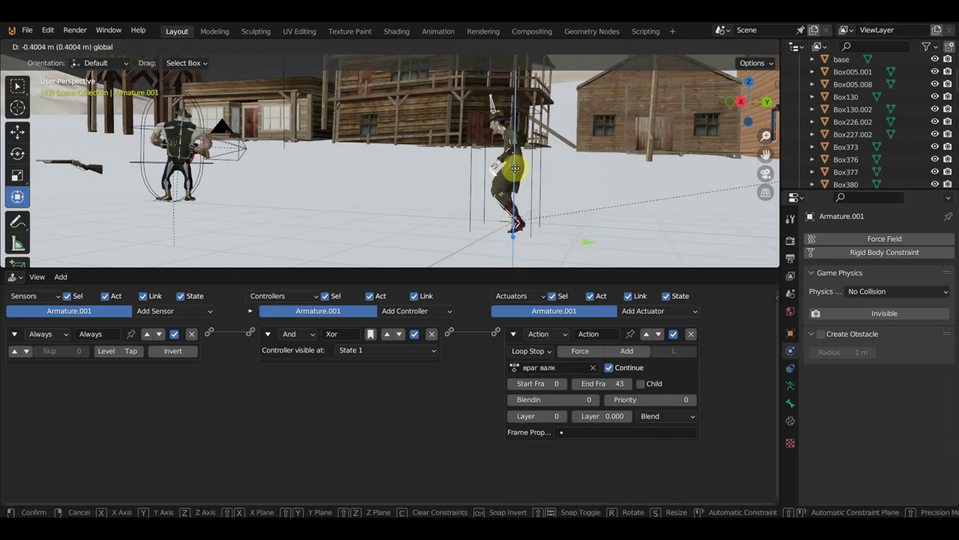
left_click(529, 182)
Reselect Cube.006 and test-play the game to check the alignment.
left_click(530, 170)
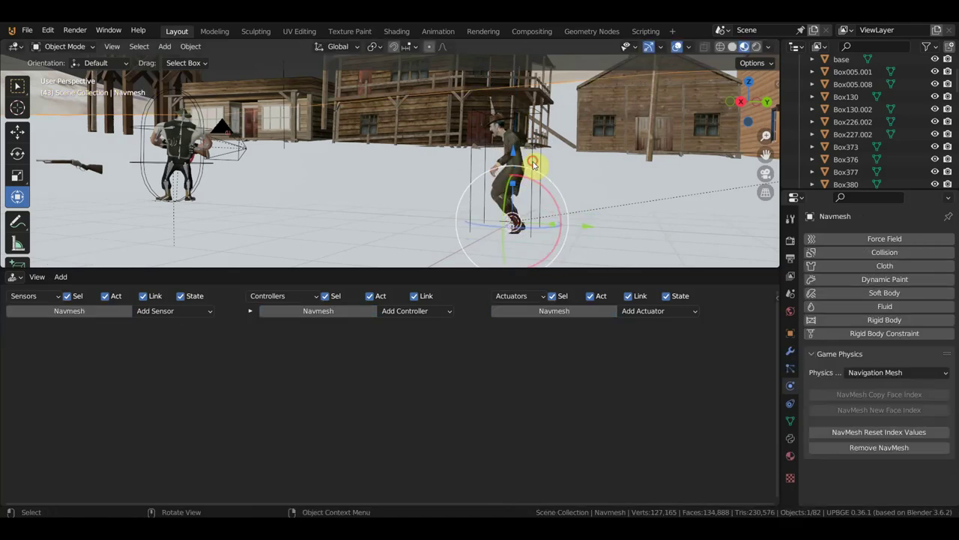
left_click(534, 165)
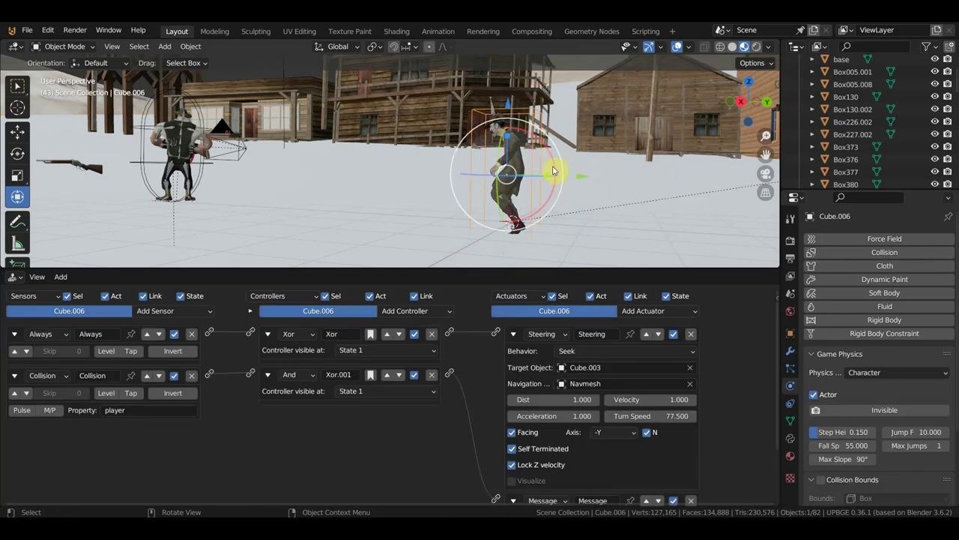
key("p")
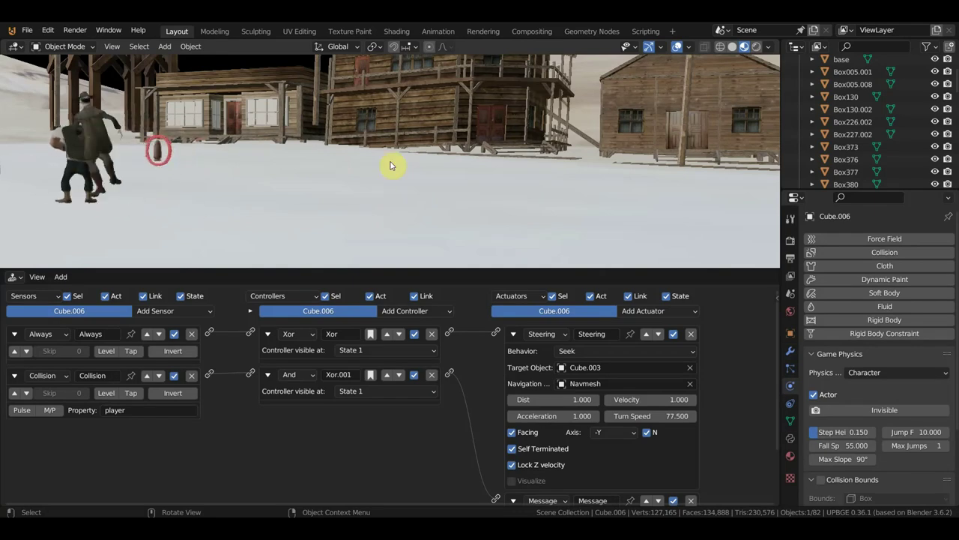
key("Escape")
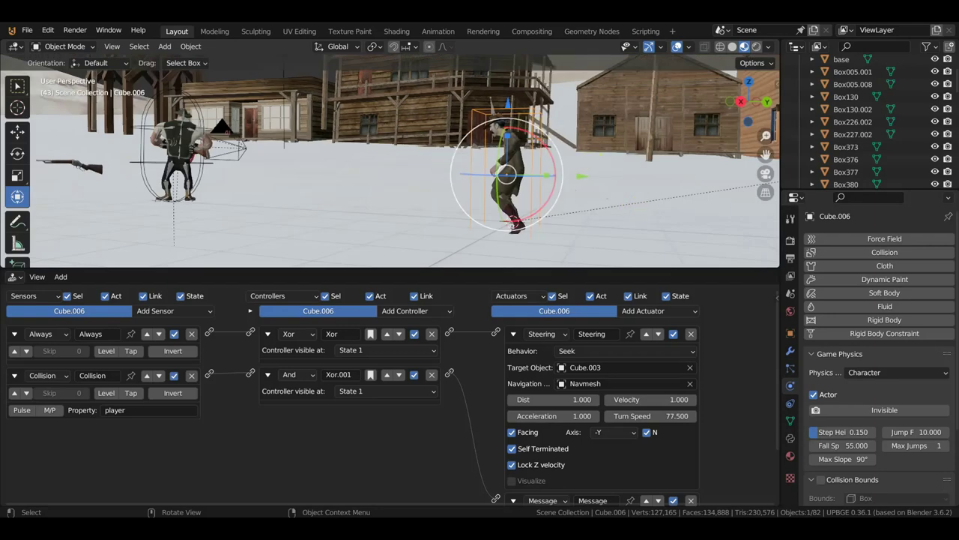
Scale Cube.006 to 0.8667, apply its scale, and test-play the game.
key("s")
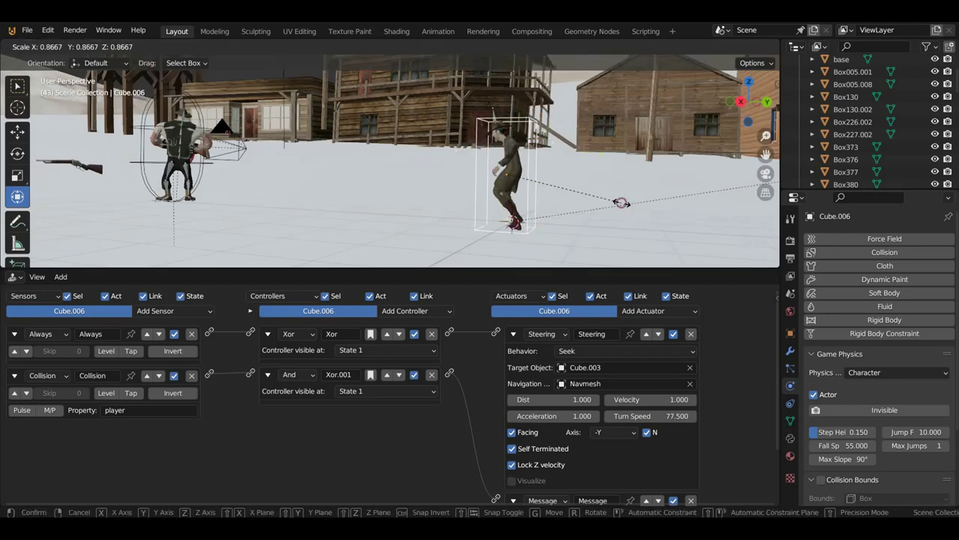
left_click(621, 203)
key("ctrl+a")
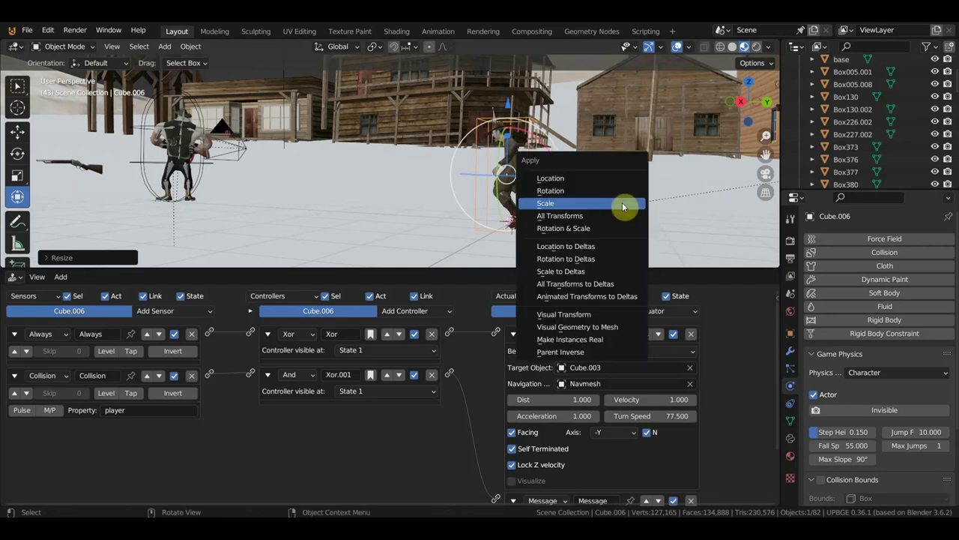
left_click(578, 204)
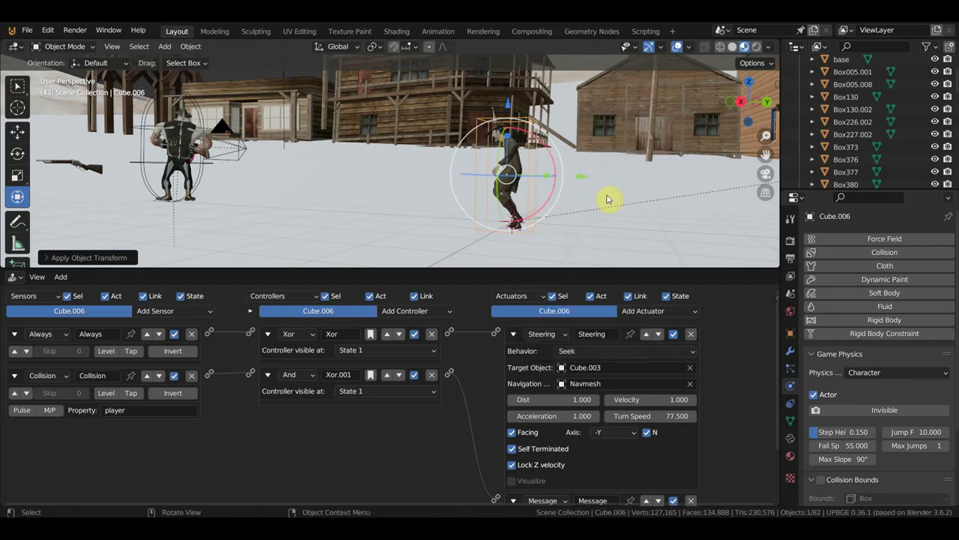
key("p")
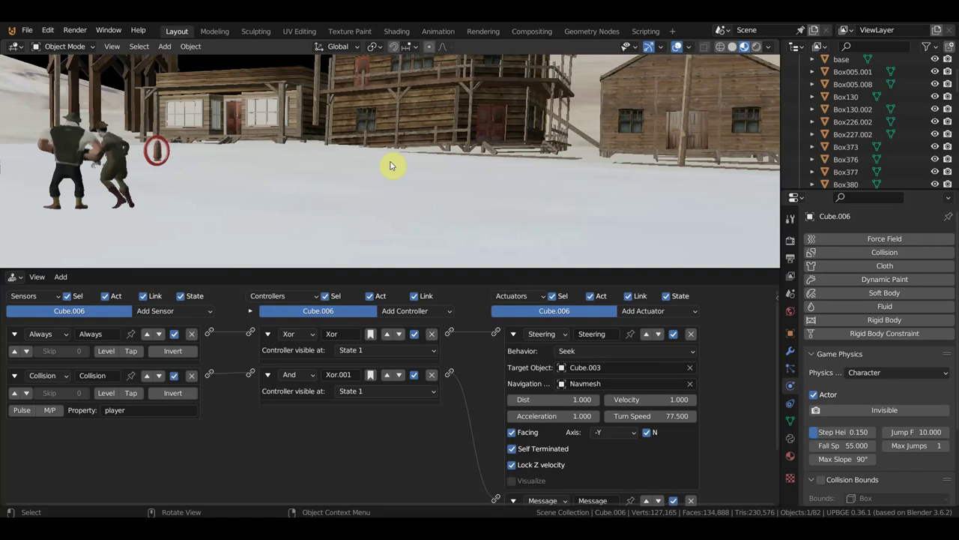
key("Escape")
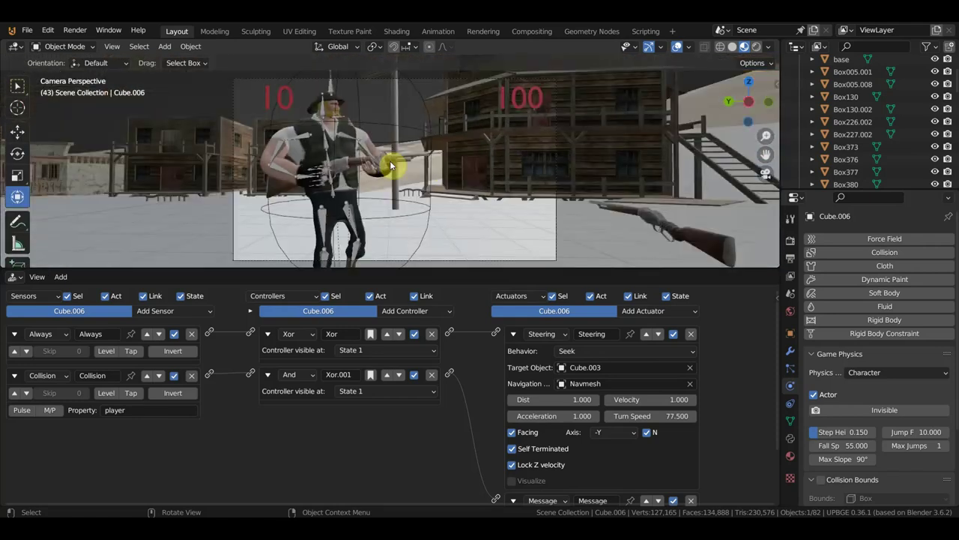
Test-play the game, then select the Camera to show its Mouse Look logic.
key("p")
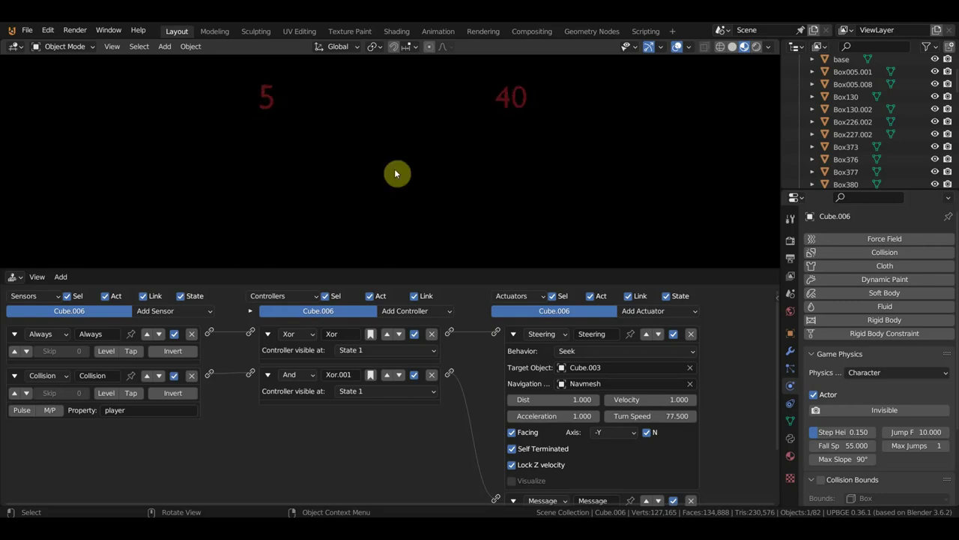
key("Escape")
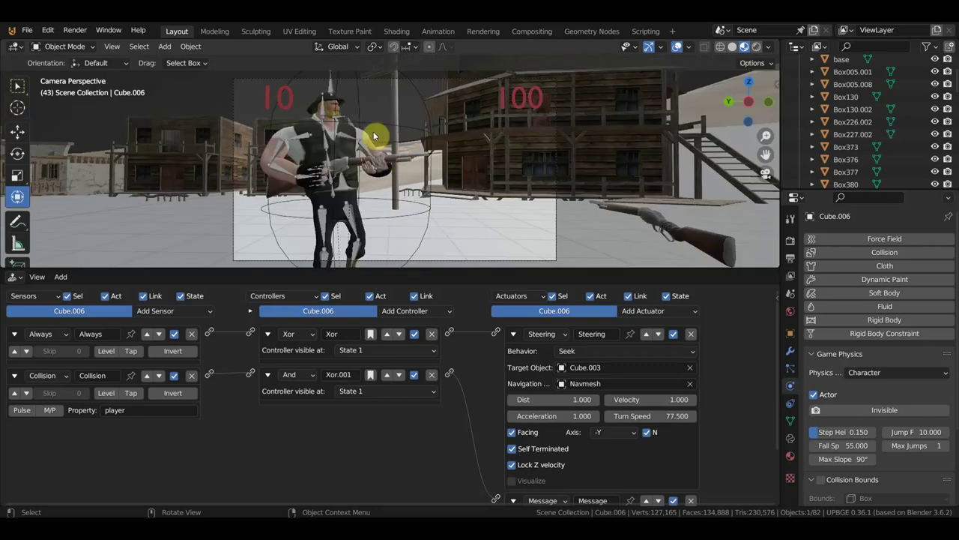
left_click(556, 143)
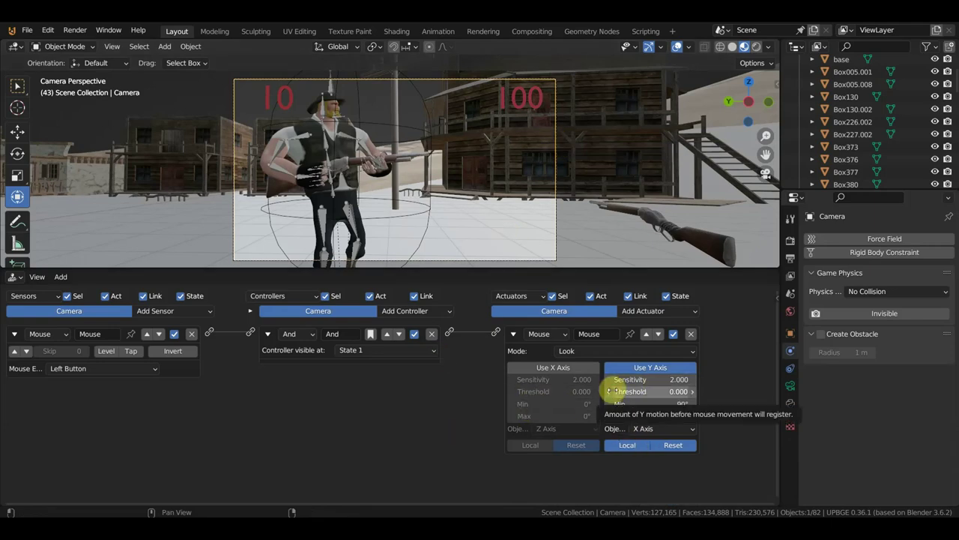
Keep the Mouse sensor on Left Button and the actuator in Look mode, toggling Y-axis Local.
left_click(111, 369)
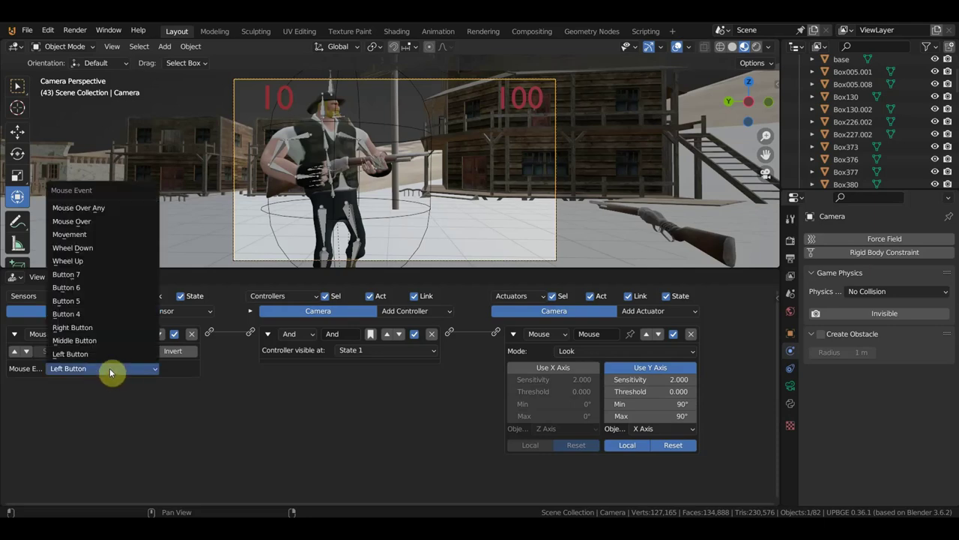
left_click(109, 368)
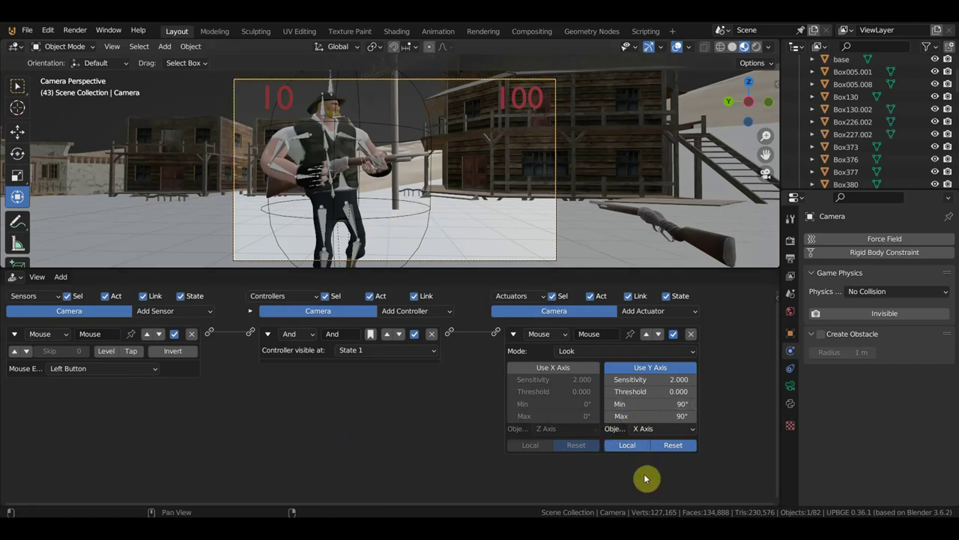
left_click(634, 448)
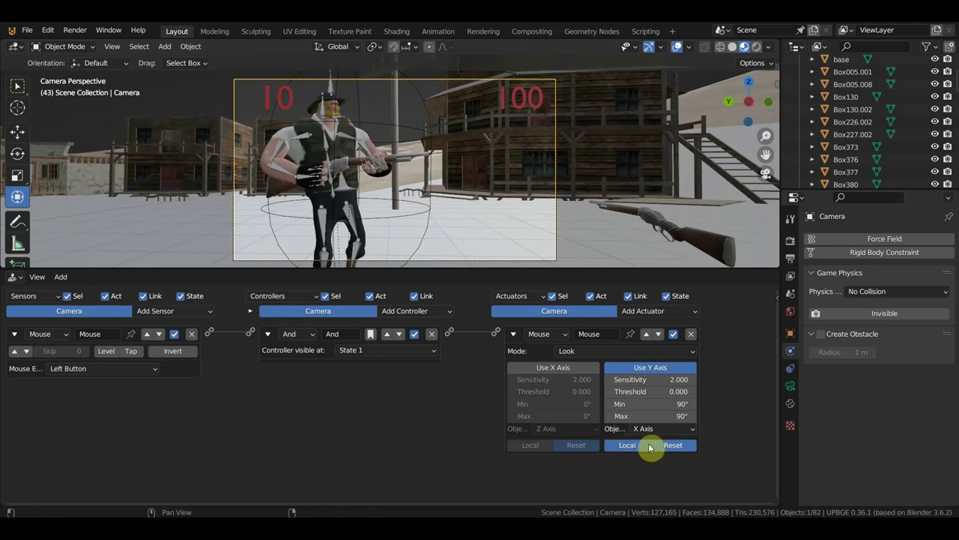
left_click(591, 349)
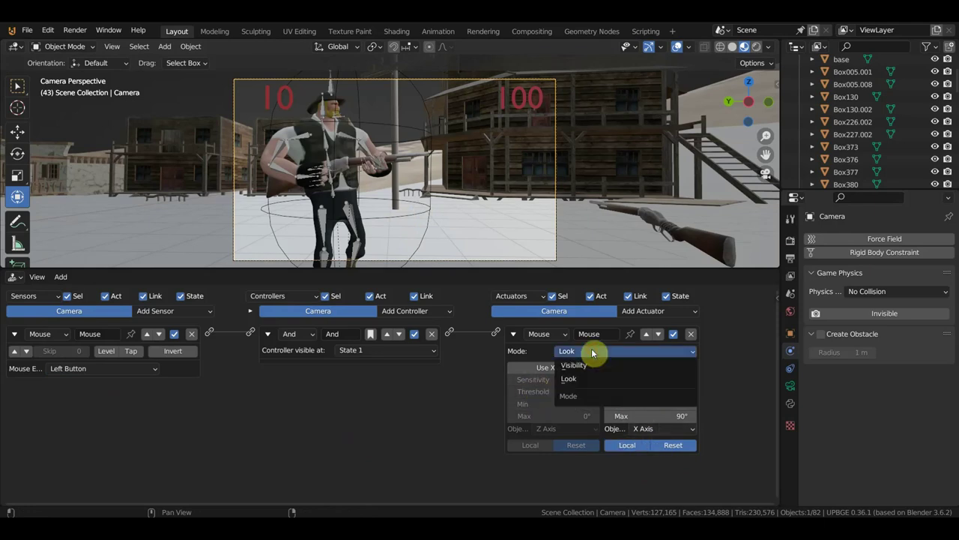
left_click(592, 354)
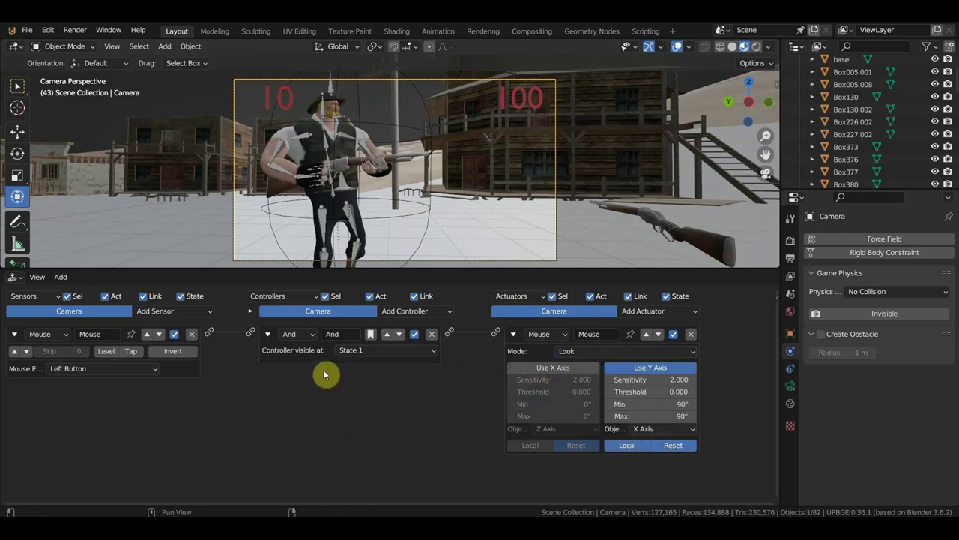
Enlarge the 3D viewport above the logic editor and zoom in.
left_click_drag(430, 270, 433, 424)
scroll(475, 353, "up", 1)
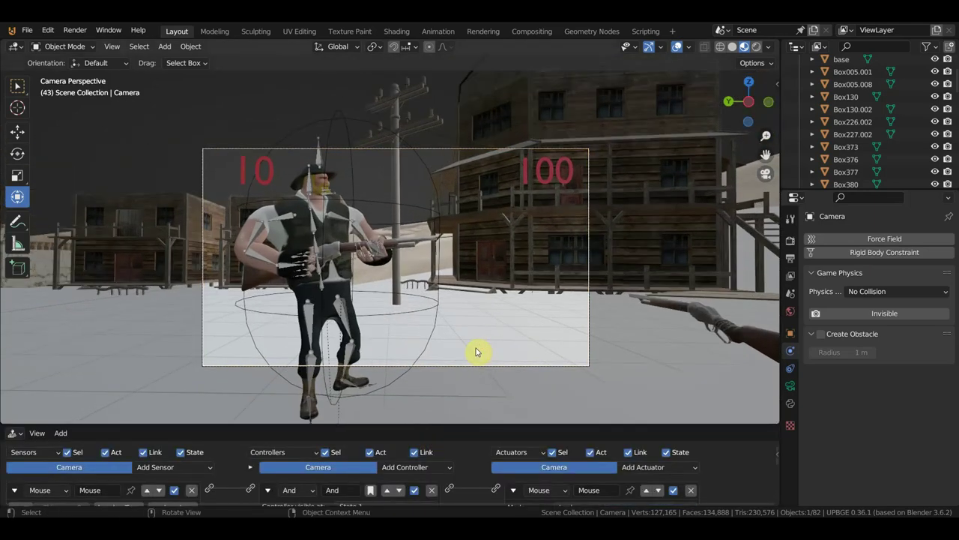
scroll(477, 352, "up", 1)
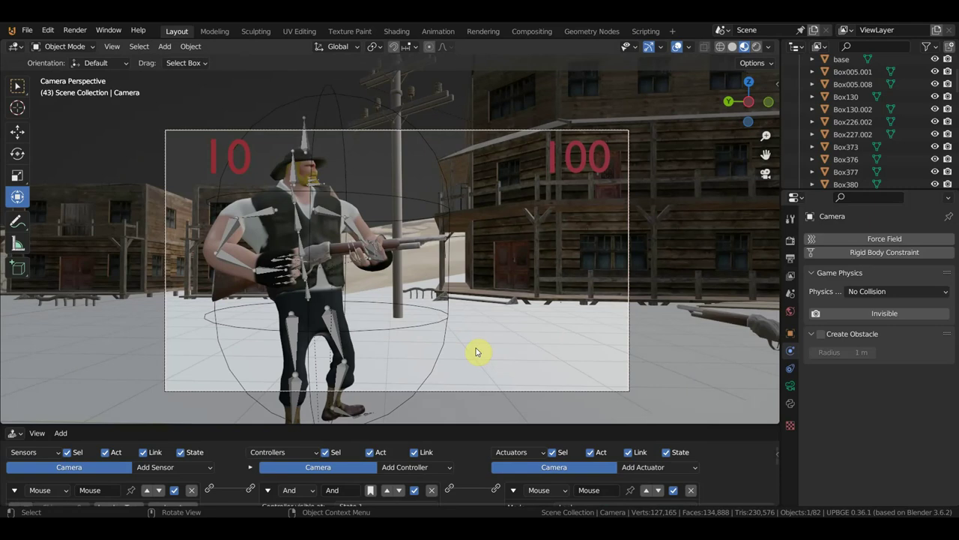